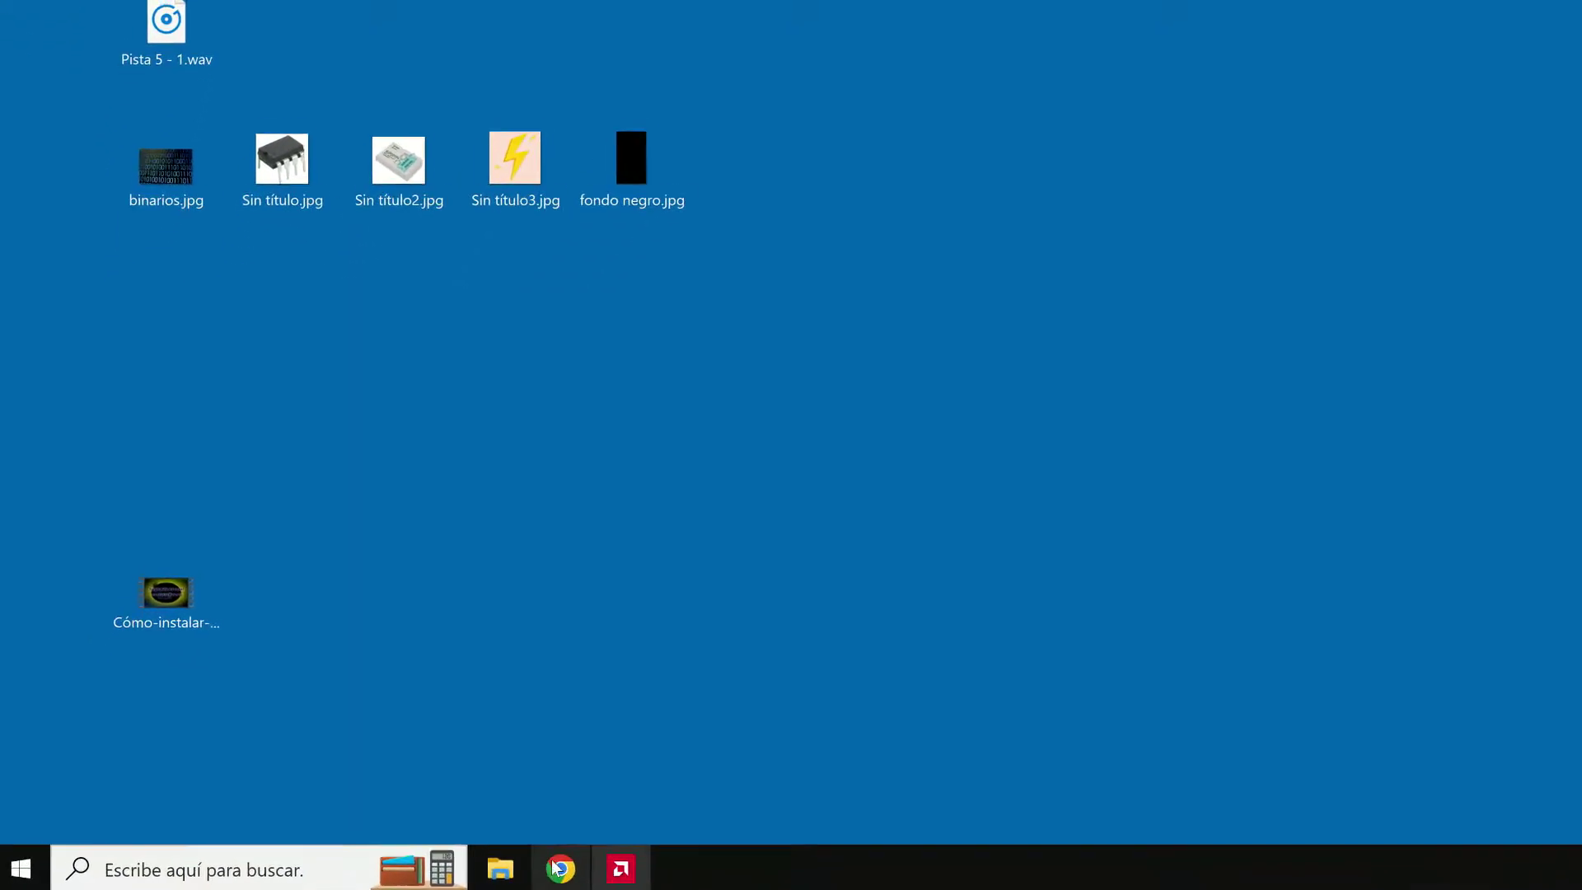
Launch GIMP 2.10 from the Windows taskbar search.
click(190, 856)
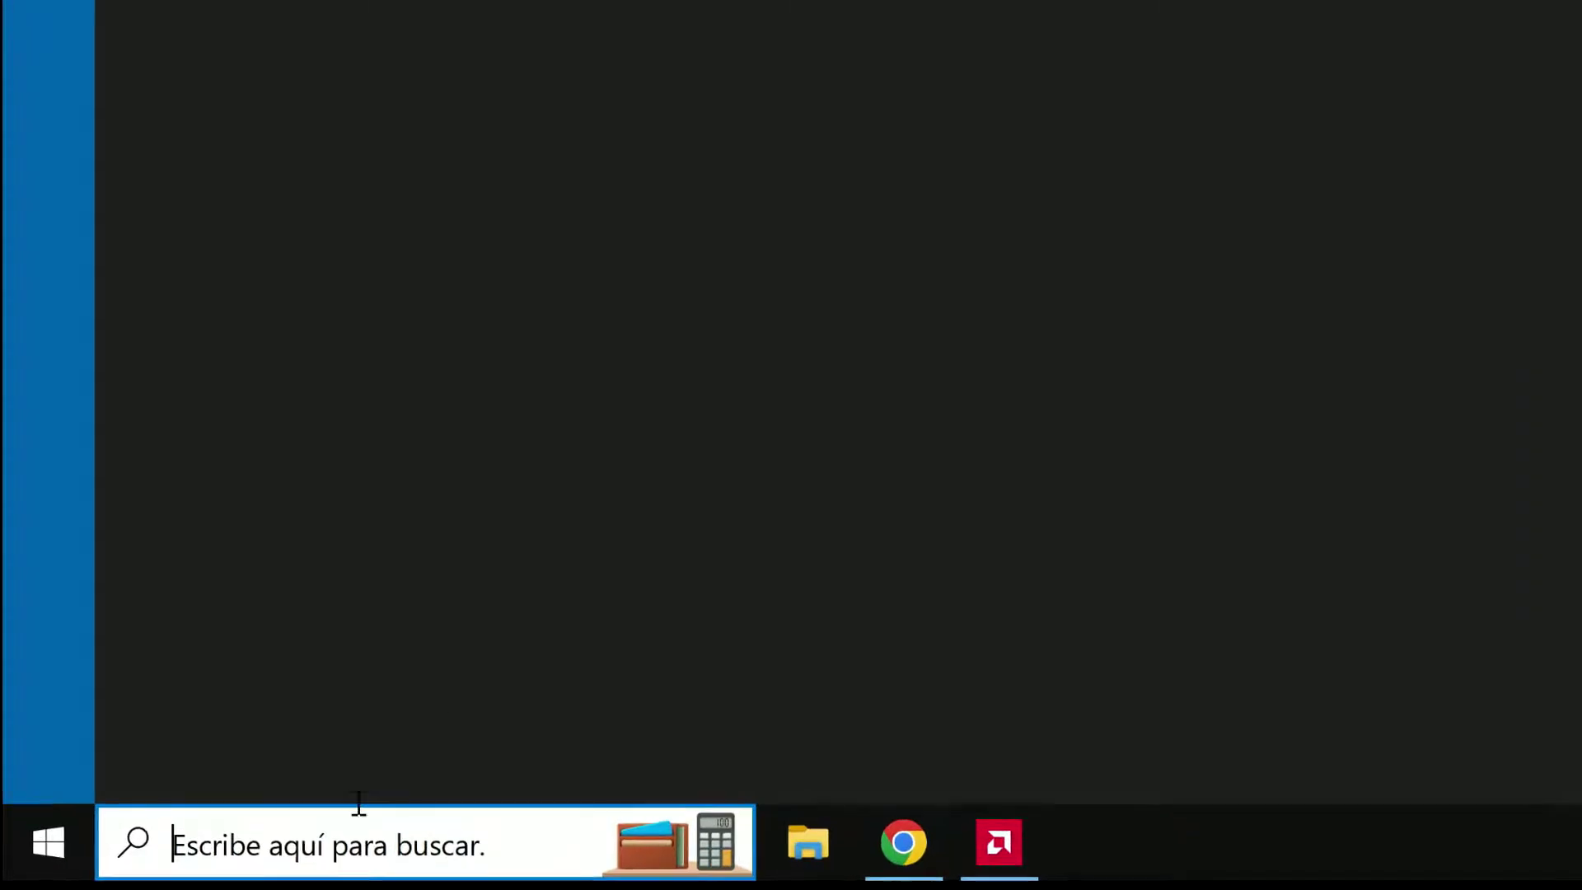
text(gimp)
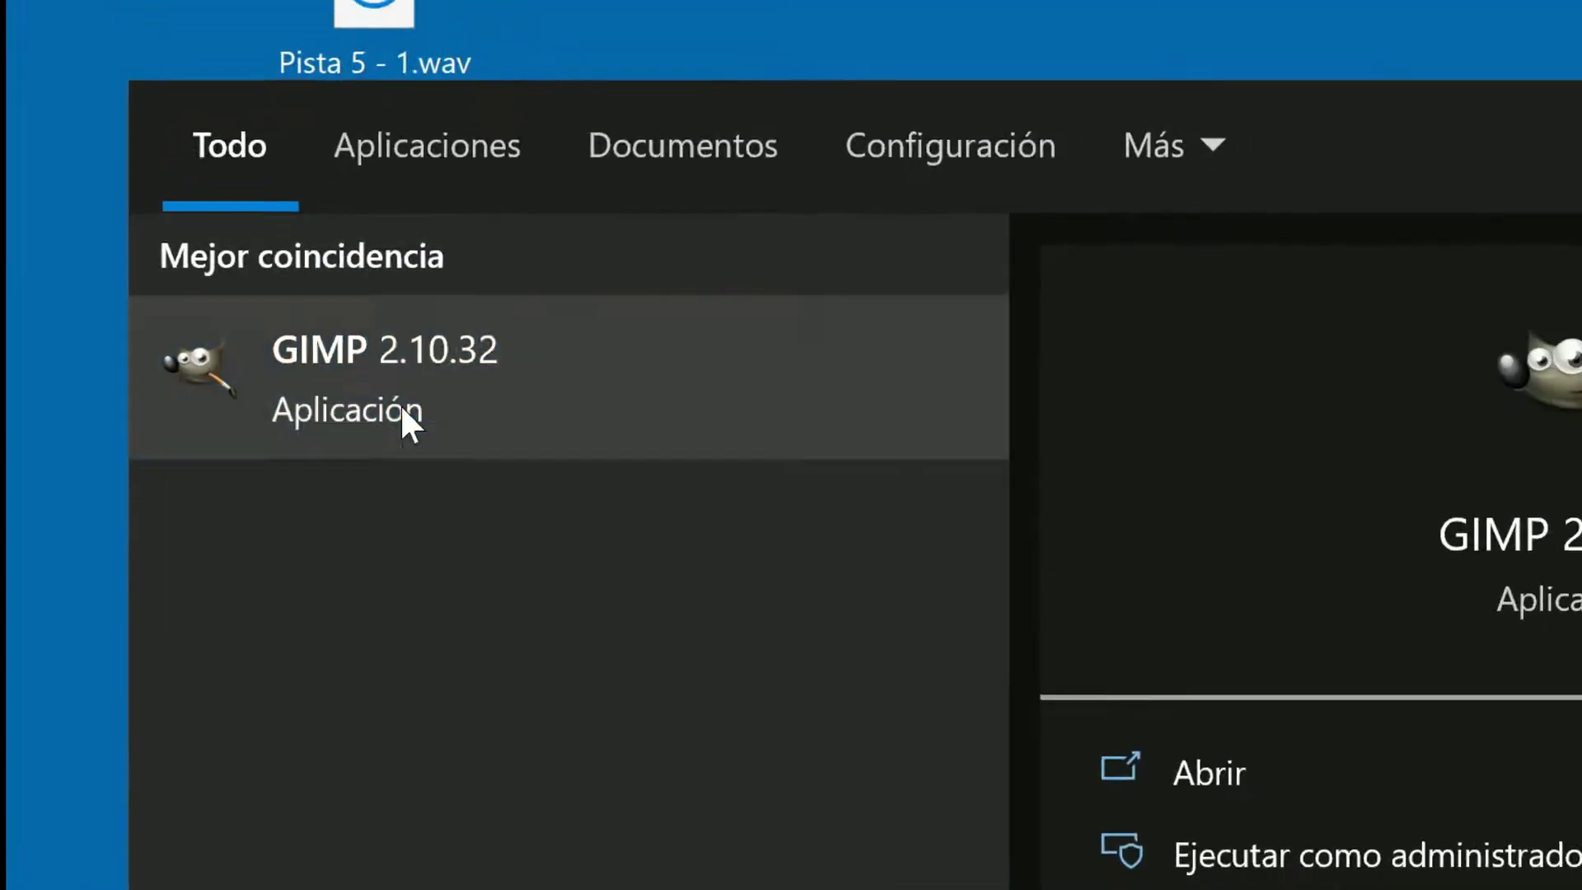
click(399, 411)
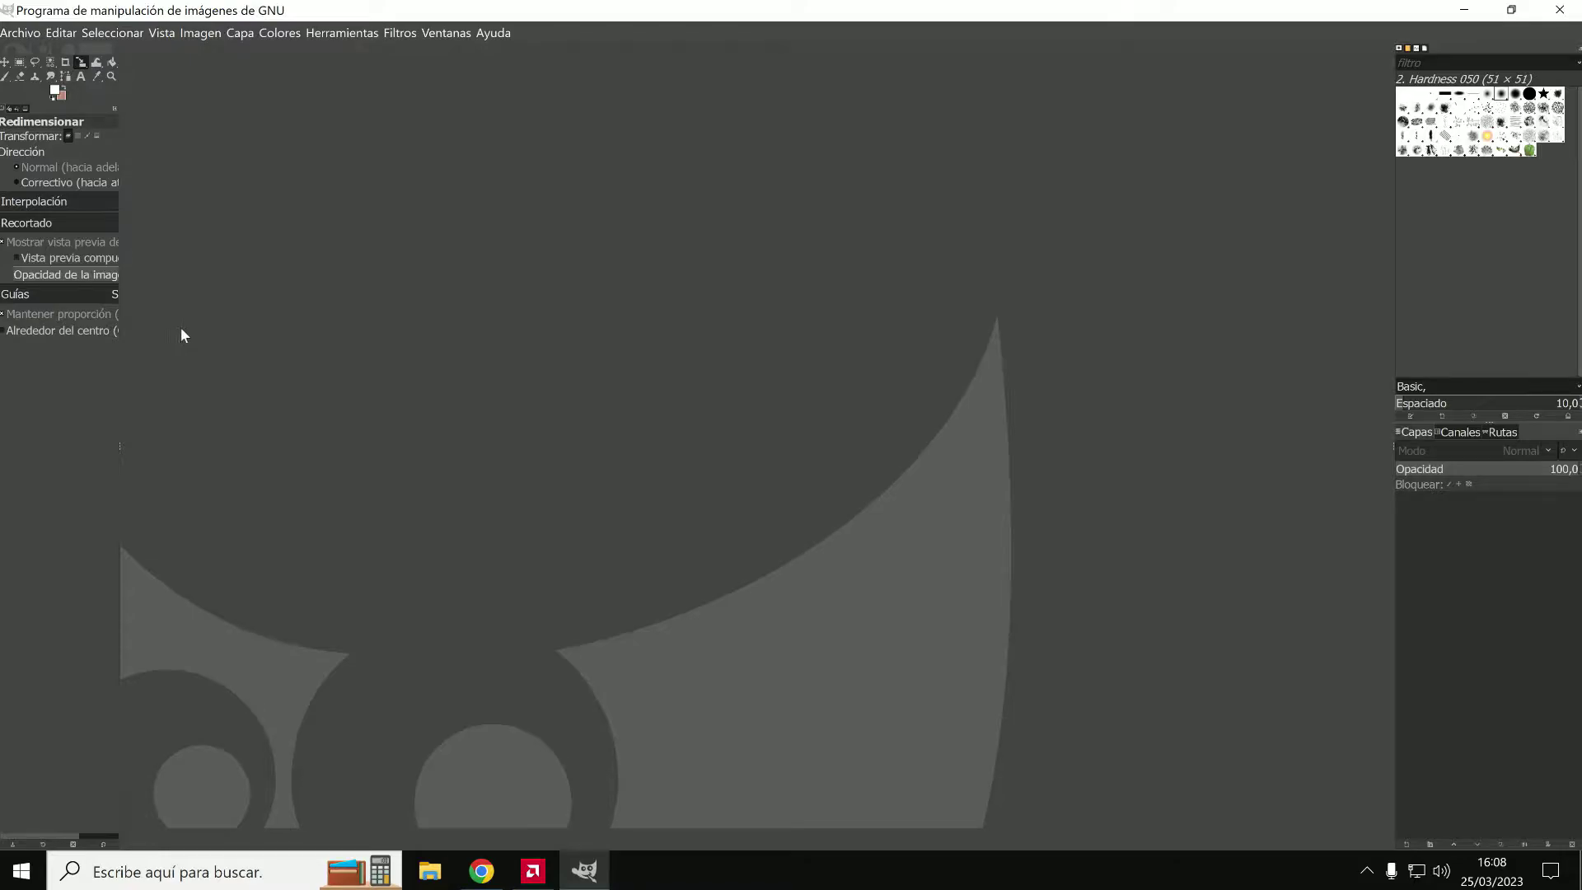
Open the Desktop image fondo negro.jpg, a 338x601 black picture.
click(58, 87)
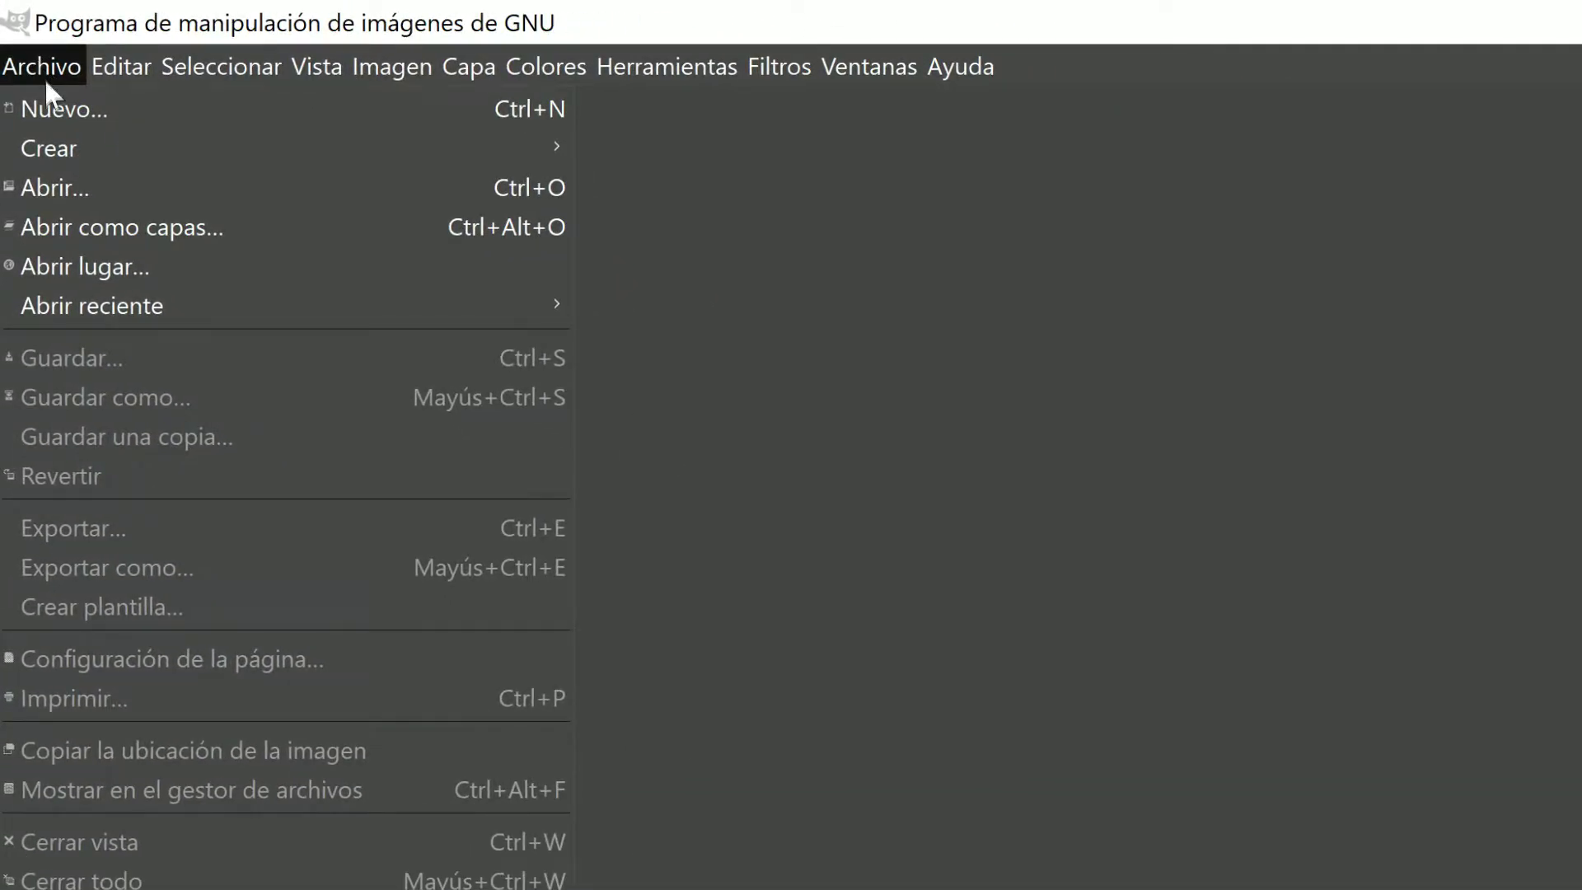
click(63, 190)
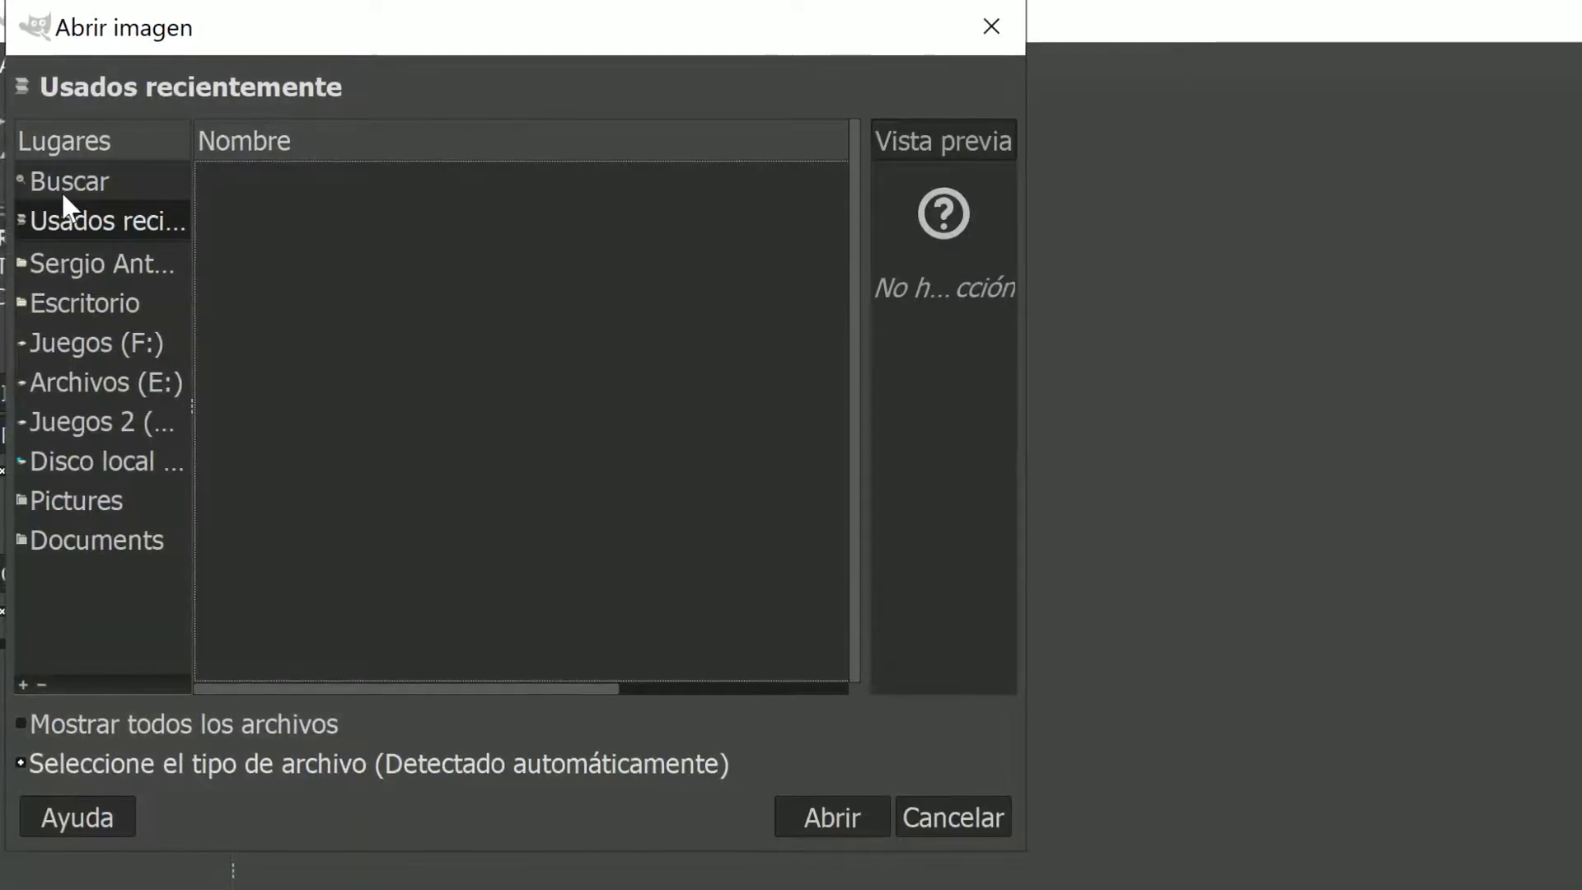
click(115, 303)
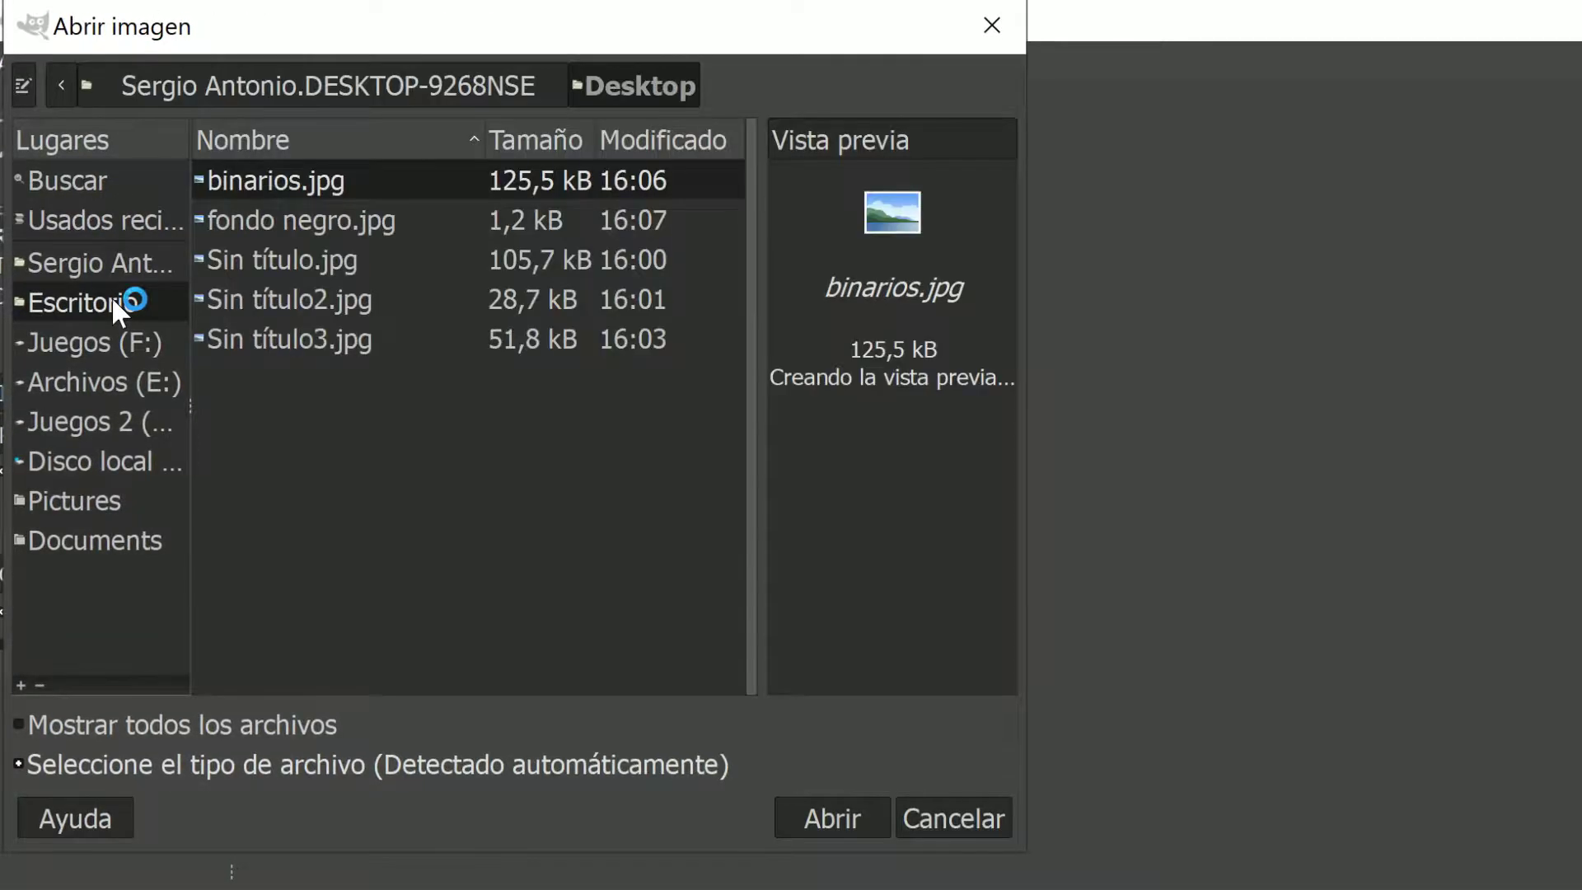
click(298, 220)
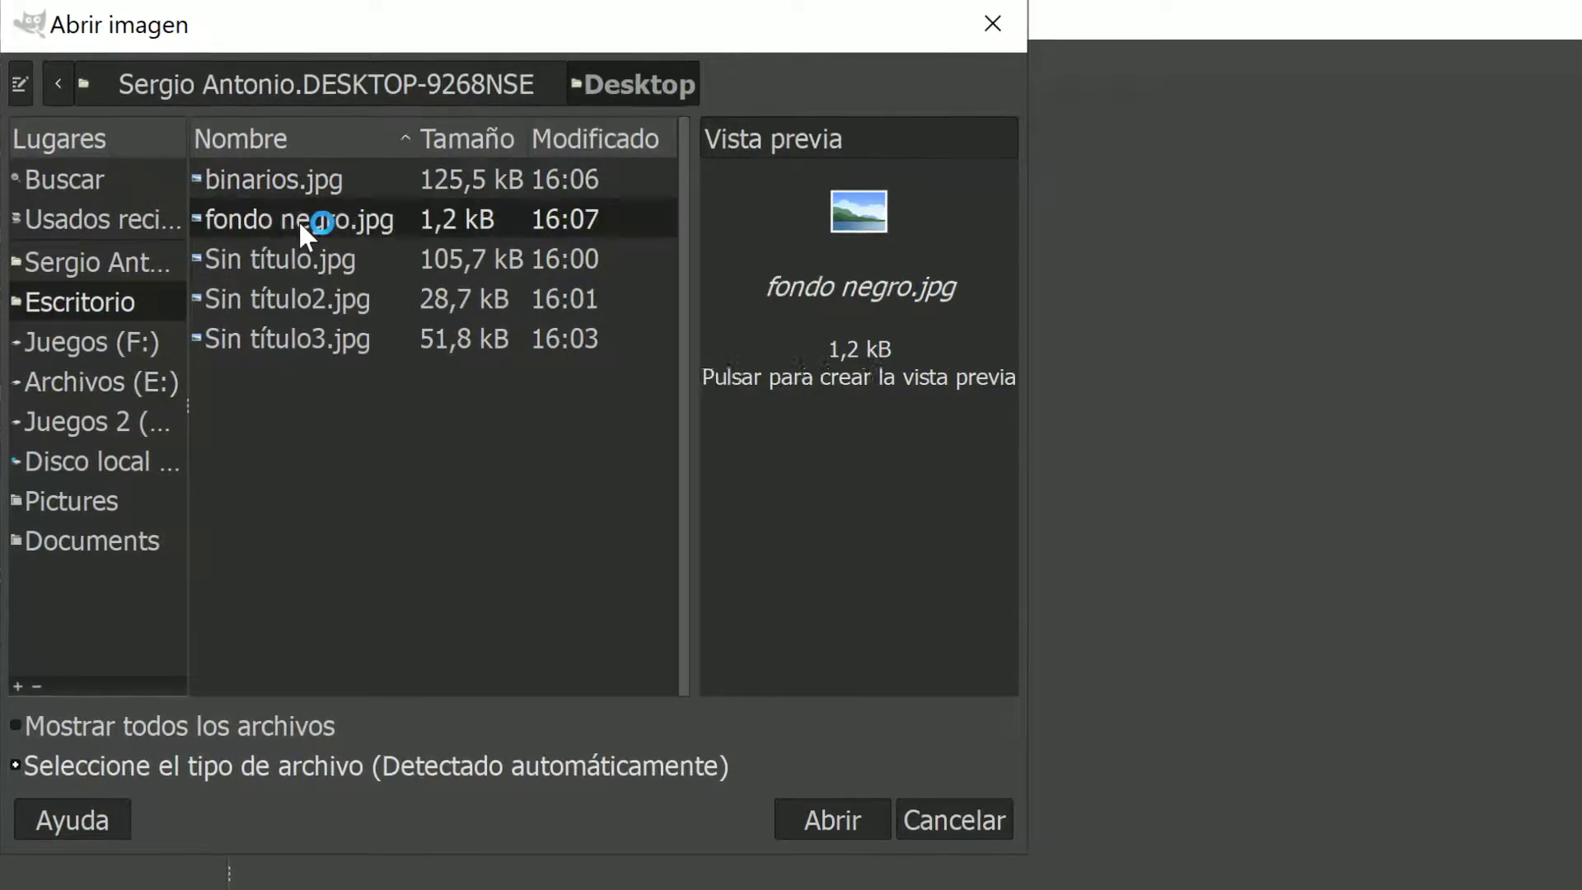
click(830, 820)
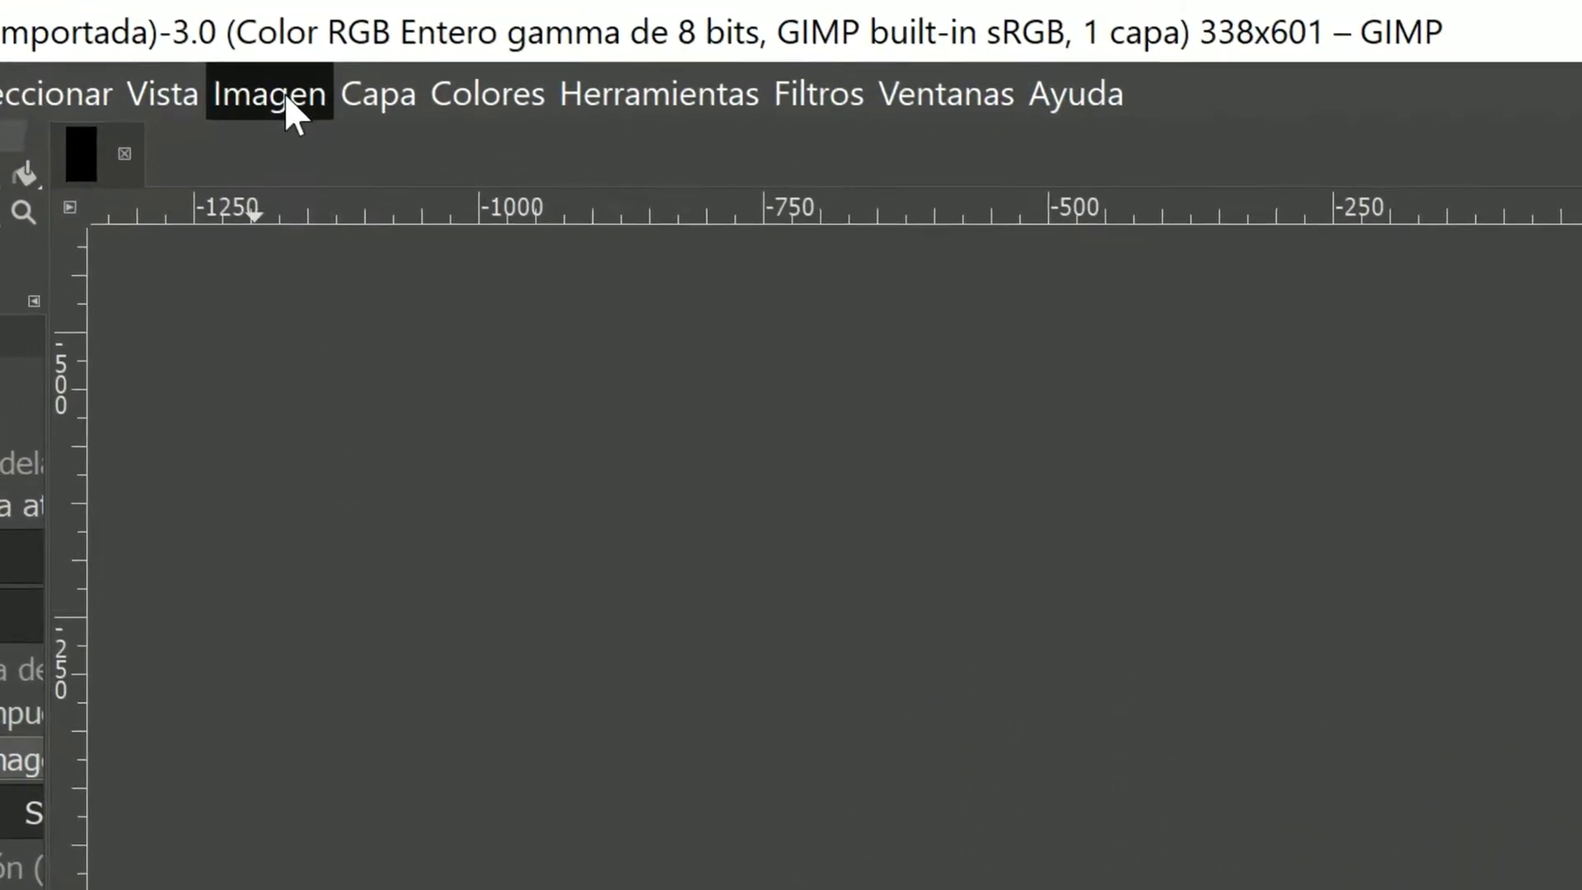
Enlarge the canvas from 338x601 to 1920x1080 pixels.
click(267, 84)
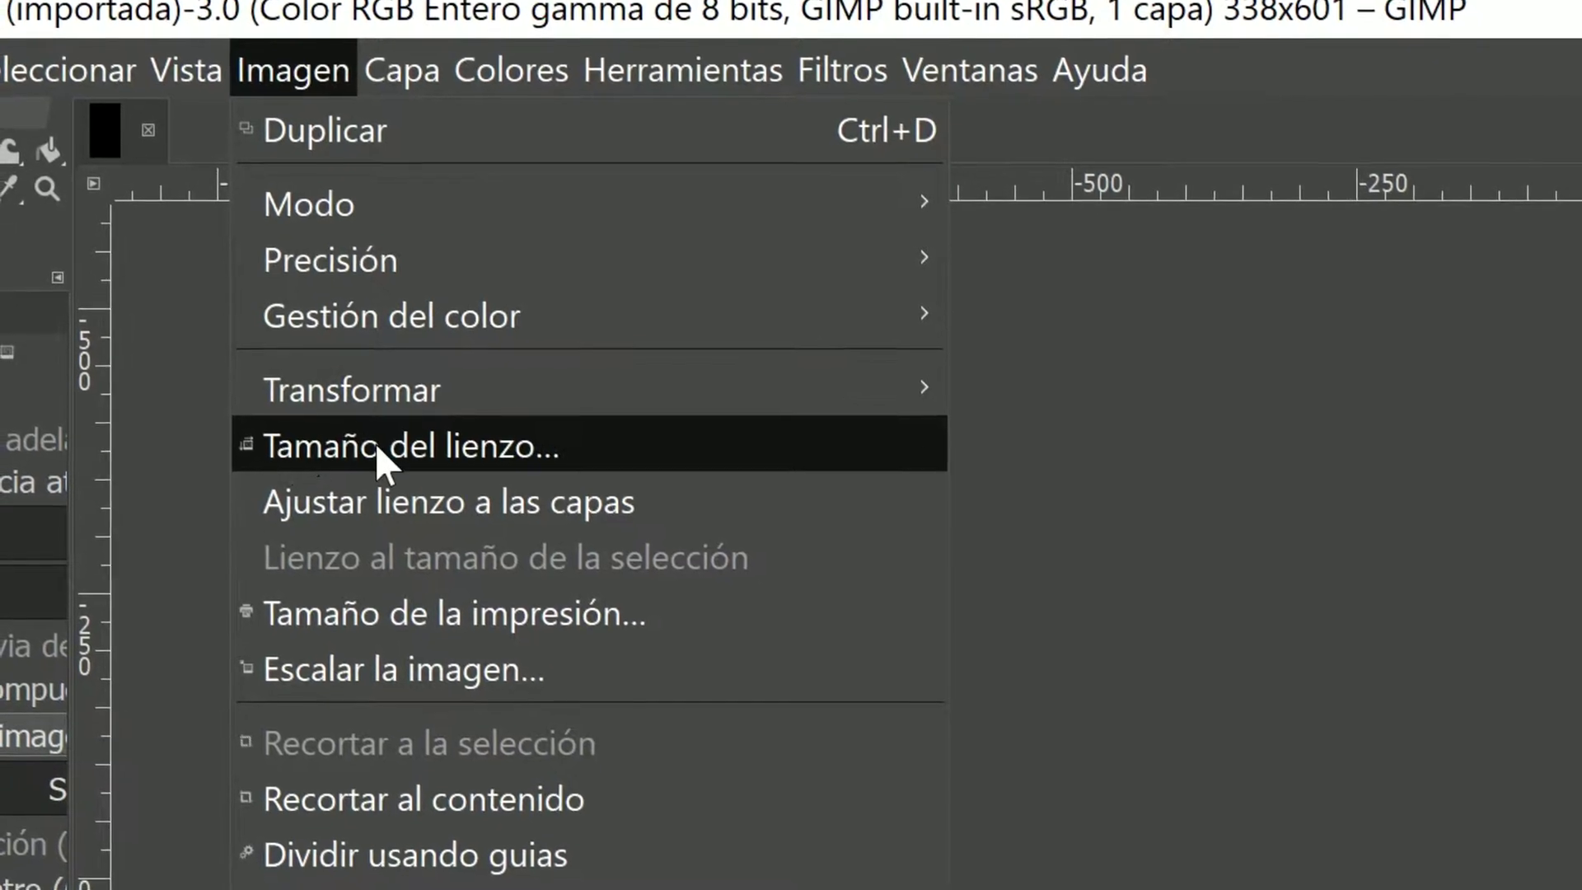
click(381, 448)
text(1920)
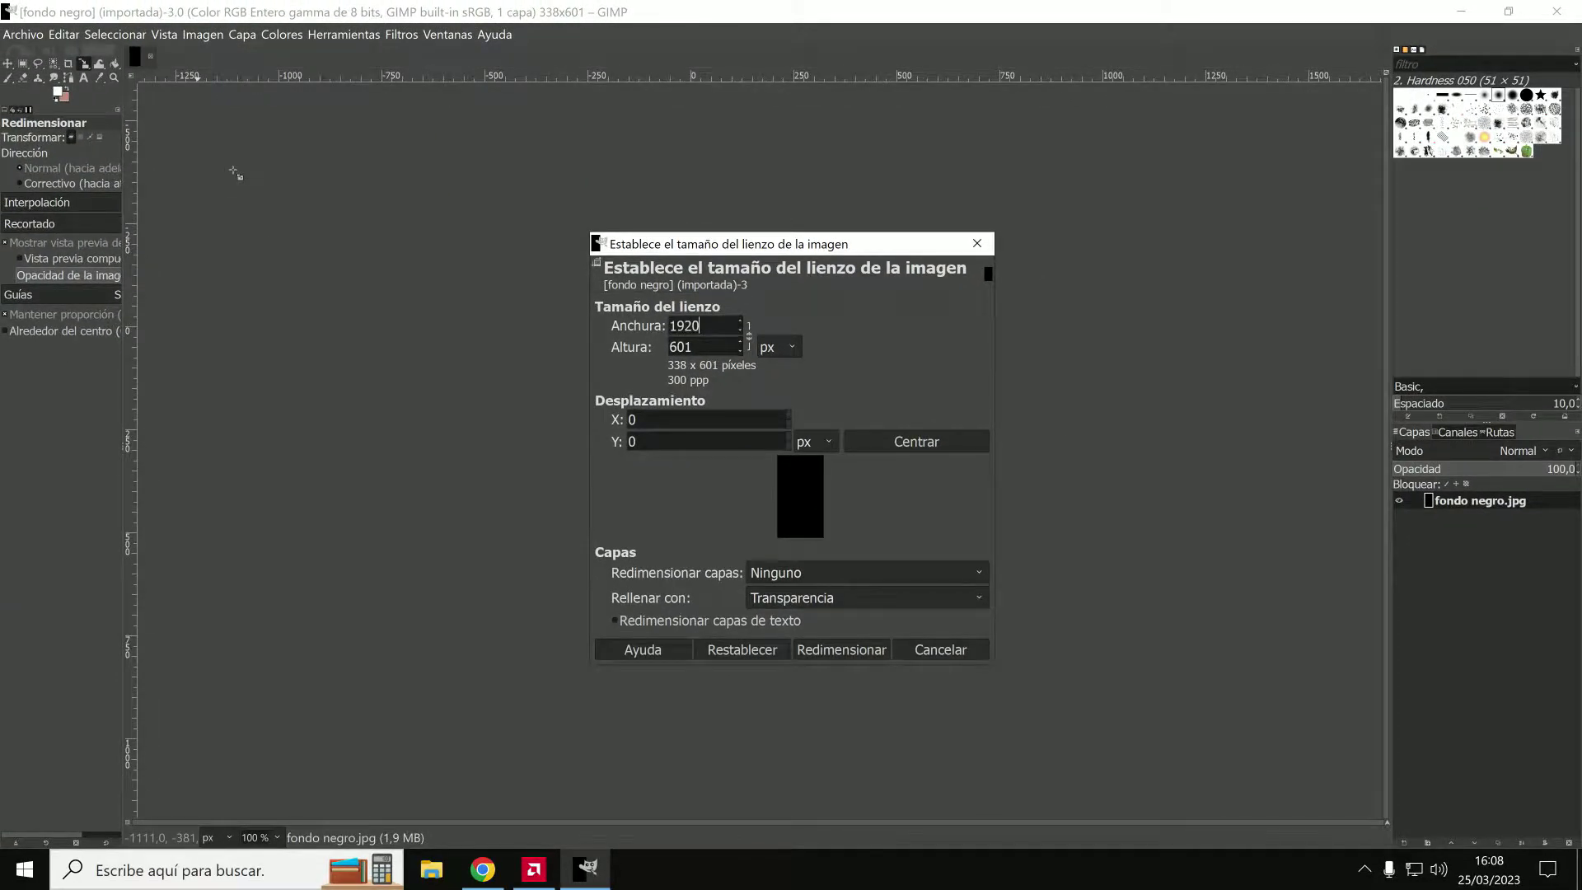
click(716, 347)
text(1080)
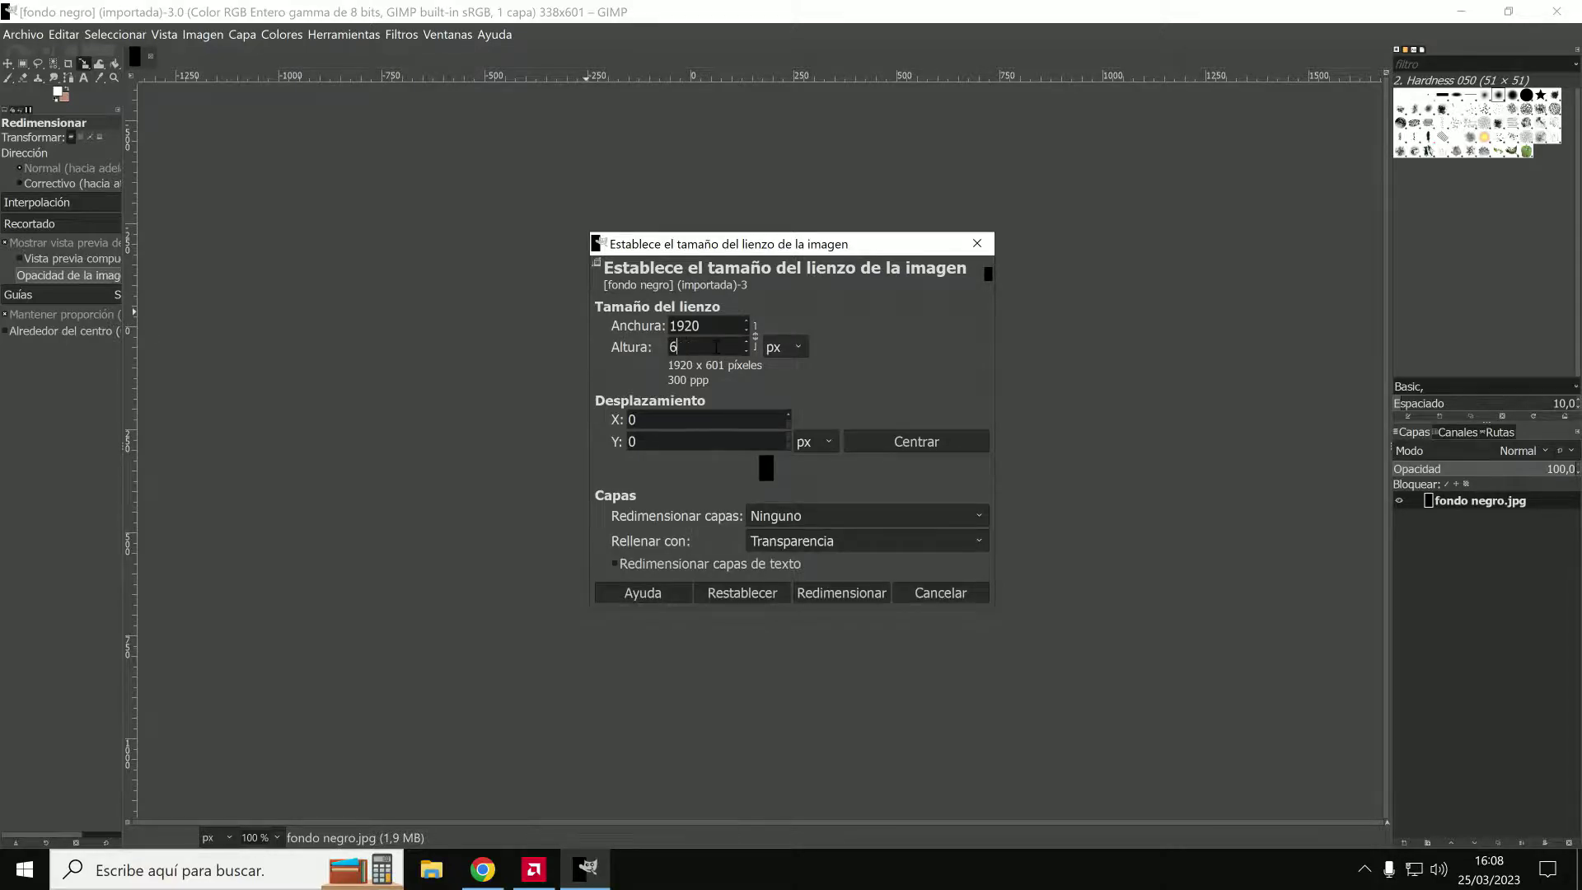
click(869, 600)
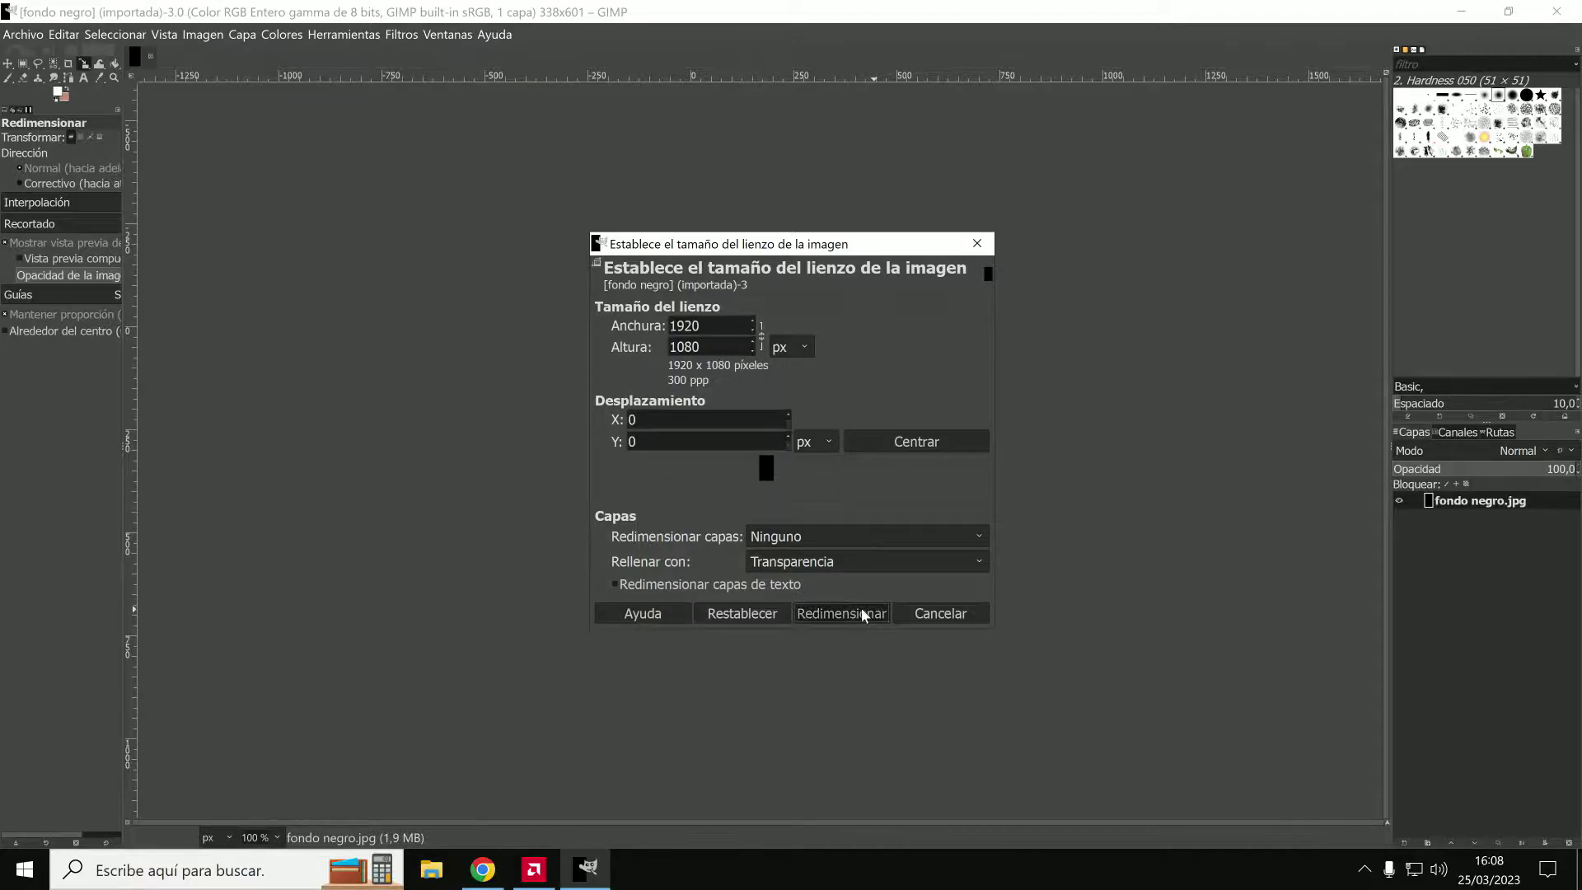
click(862, 614)
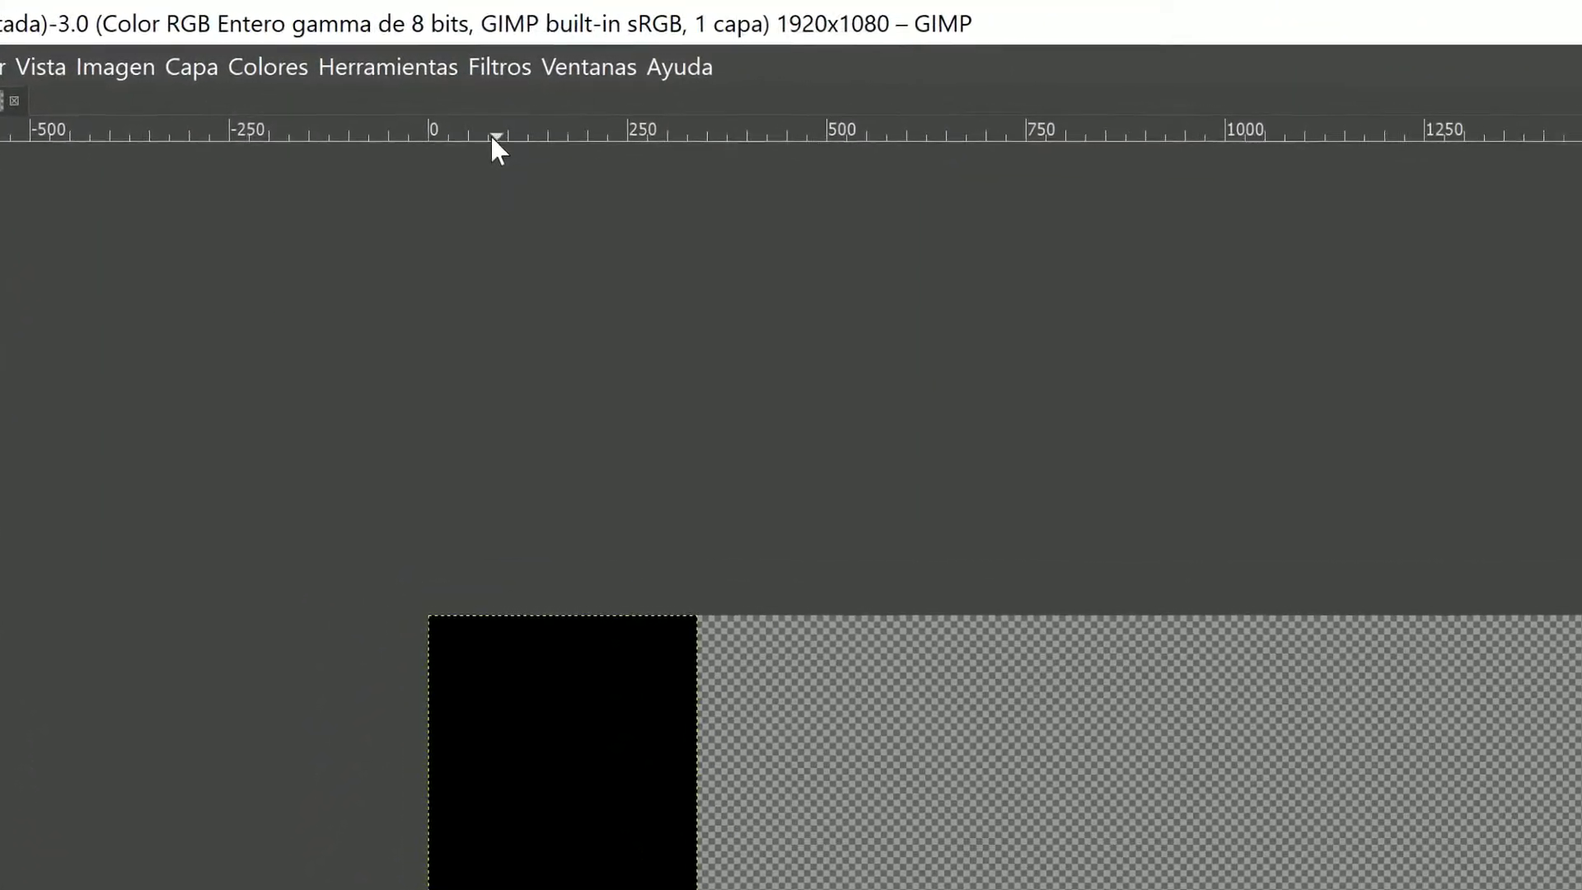
Scale the black layer up to 1105x1965 pixels and centre it on the canvas.
click(437, 68)
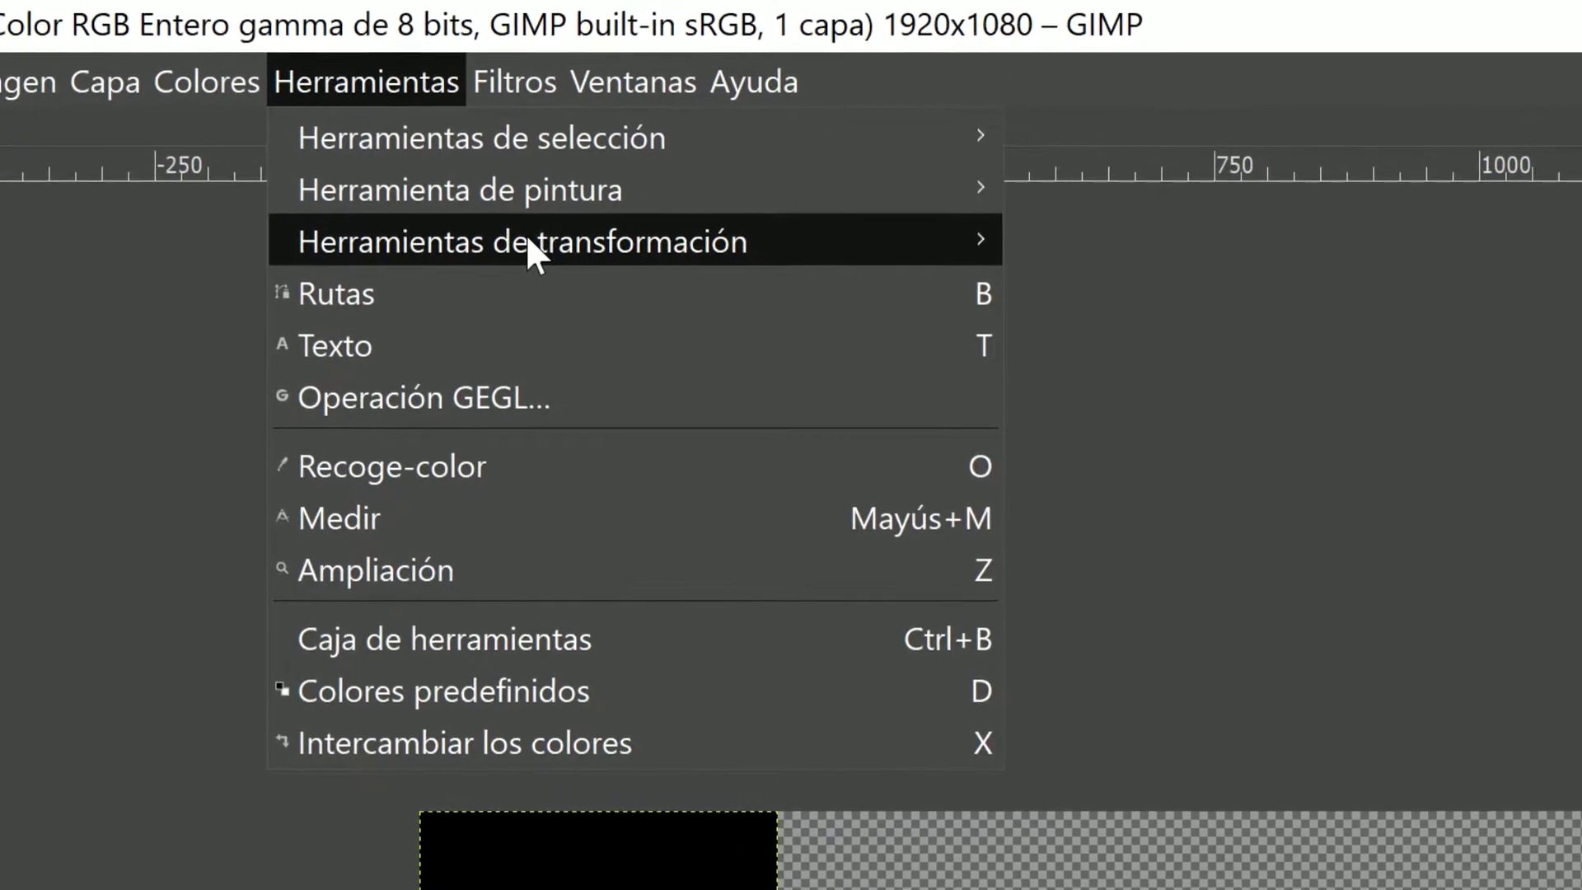
mouse_move(425, 228)
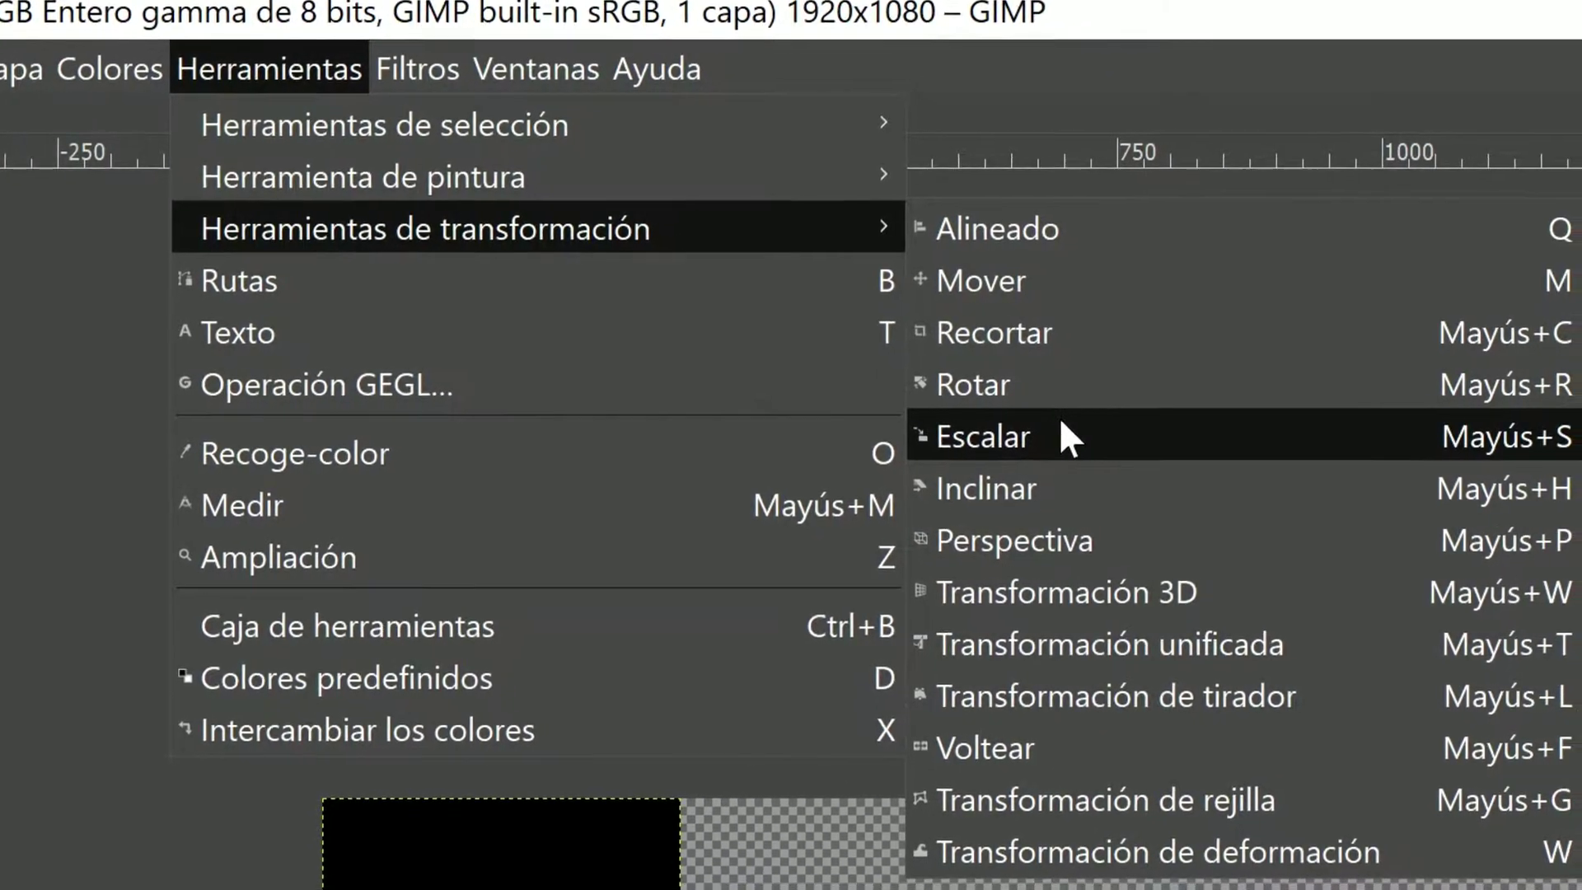
click(781, 286)
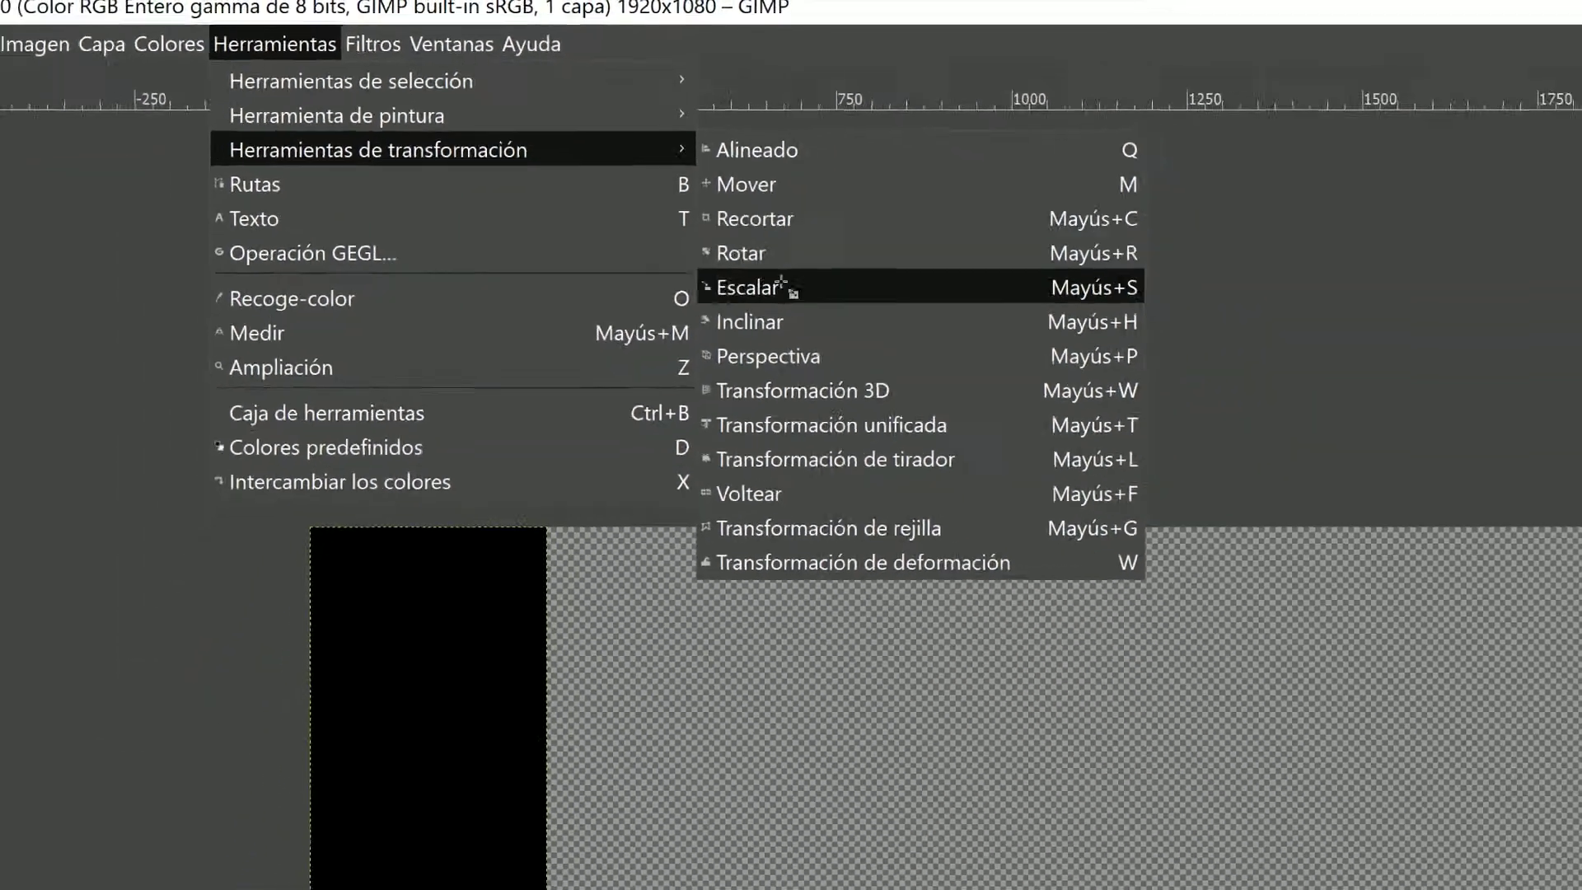
click(511, 519)
mouse_move(516, 564)
mouse_down()
mouse_move(1102, 834)
mouse_move(873, 749)
mouse_up()
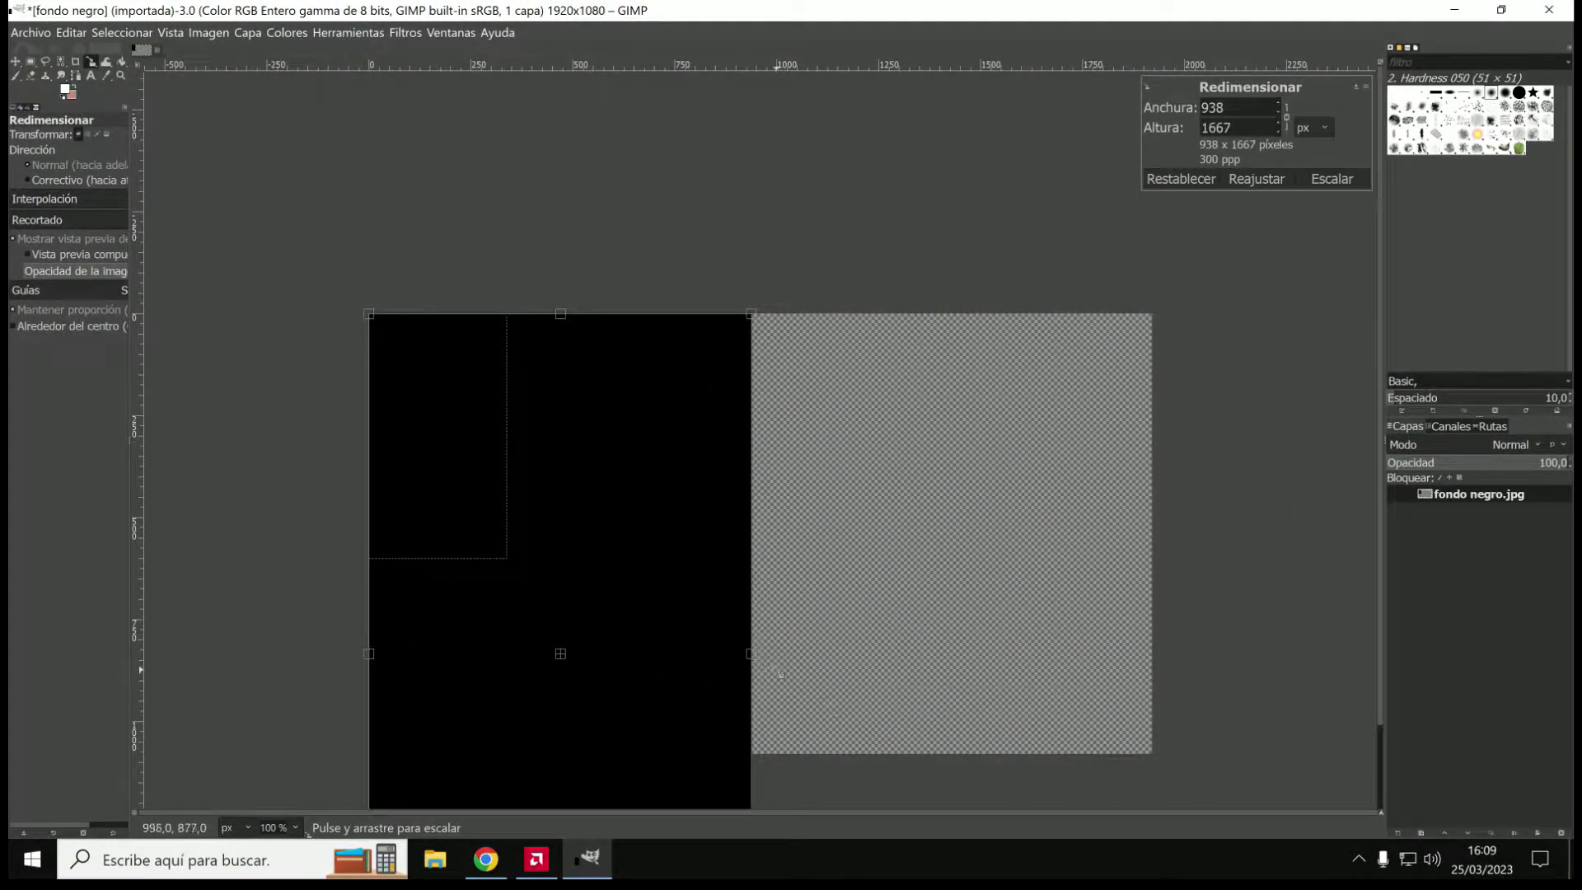
mouse_move(762, 658)
mouse_down()
mouse_move(869, 658)
mouse_move(746, 655)
mouse_up()
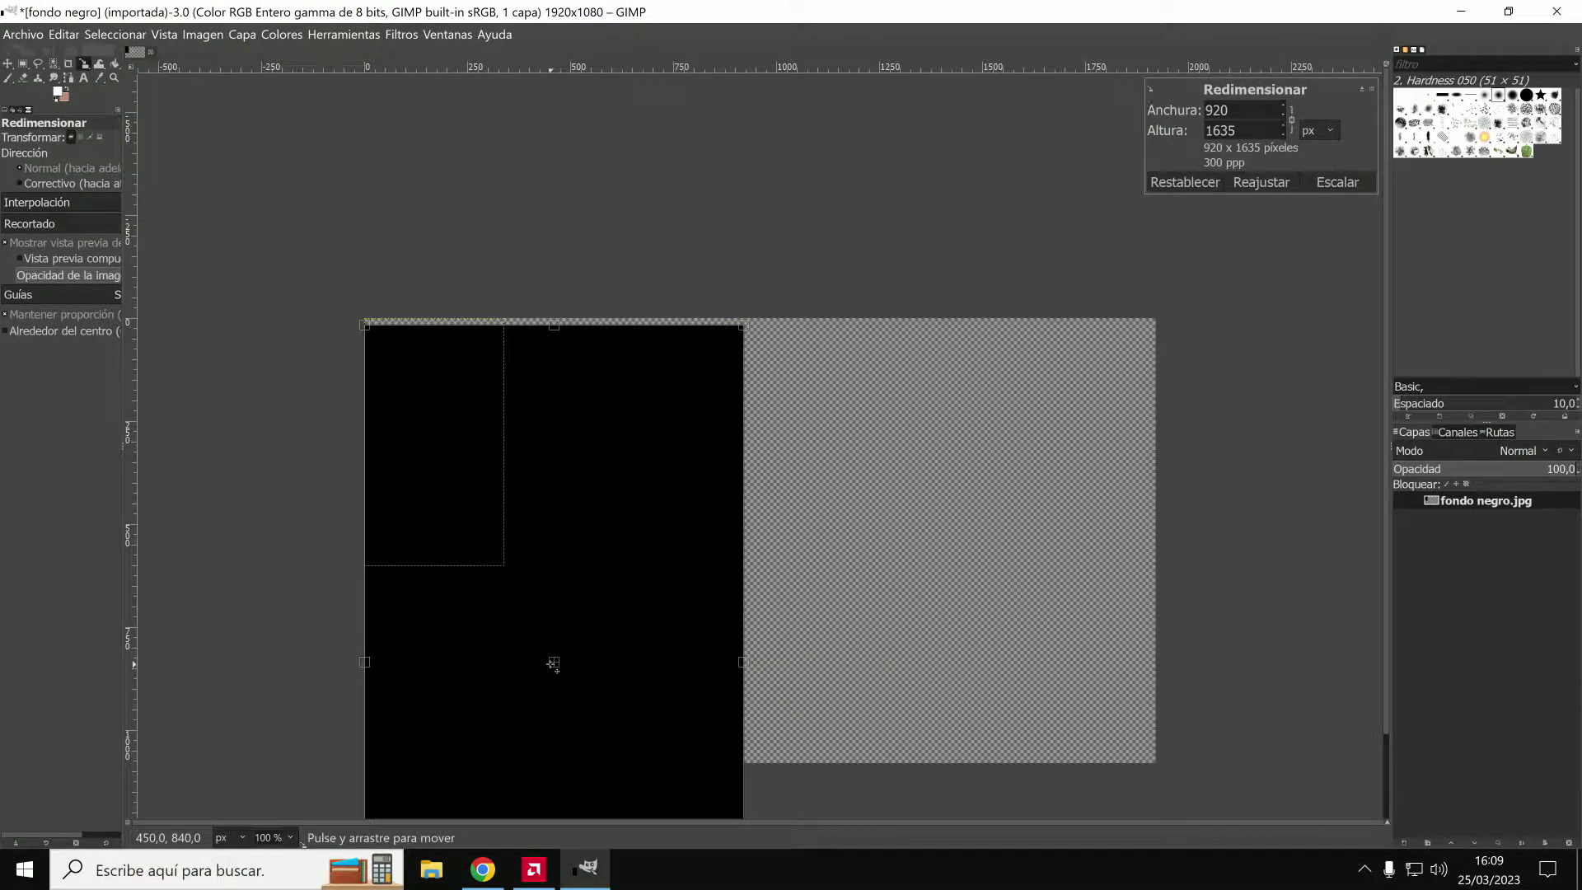
mouse_move(553, 663)
mouse_down()
mouse_move(752, 607)
mouse_move(762, 581)
mouse_up()
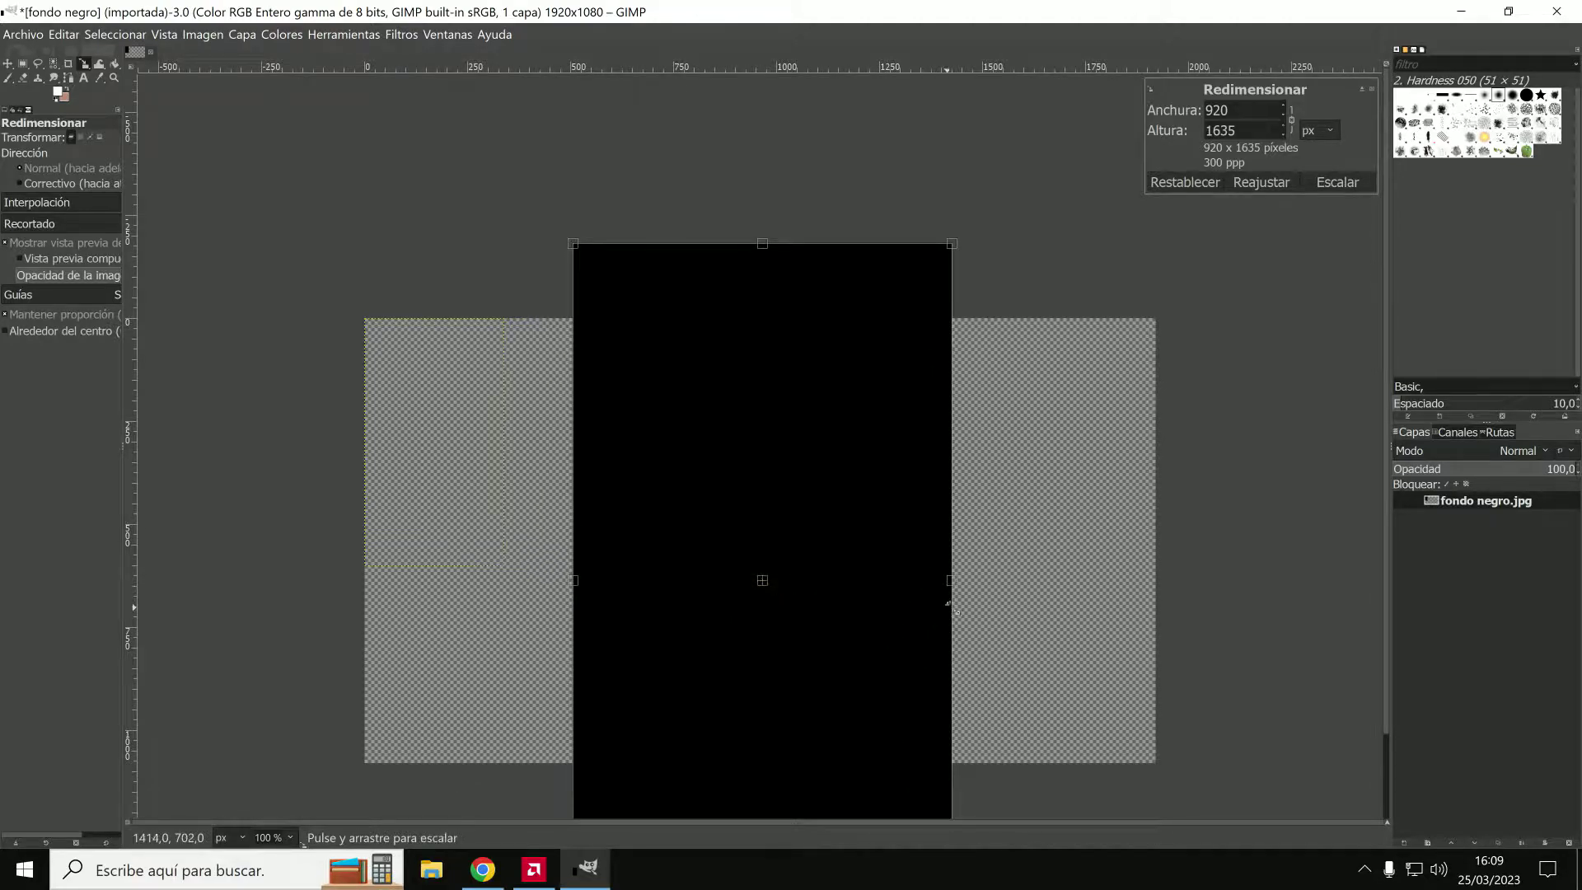
drag(958, 584, 1032, 578)
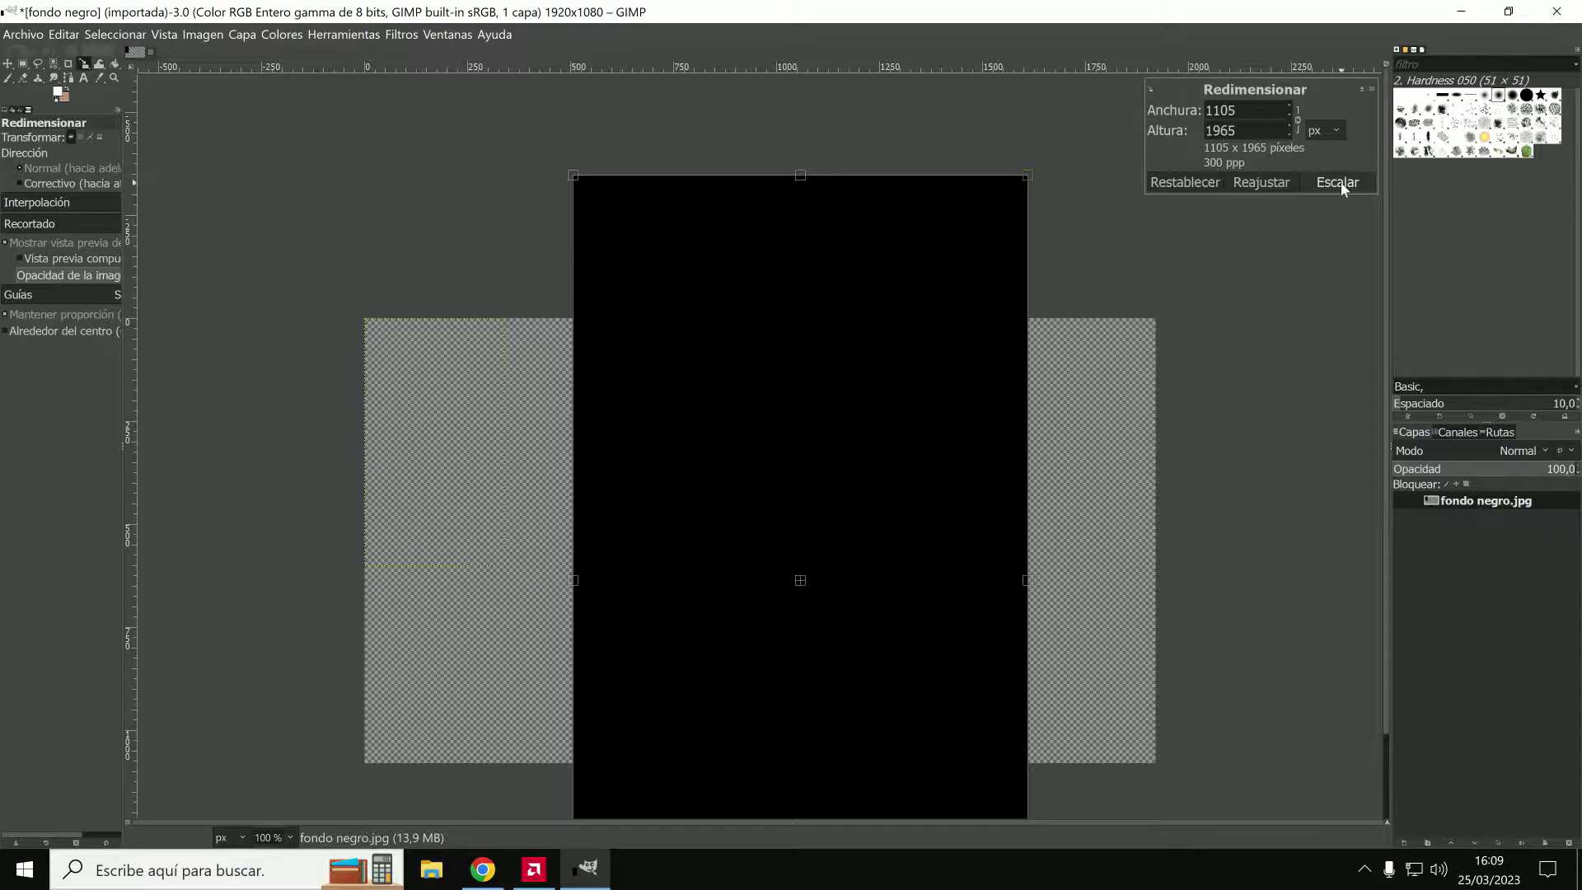
click(1340, 184)
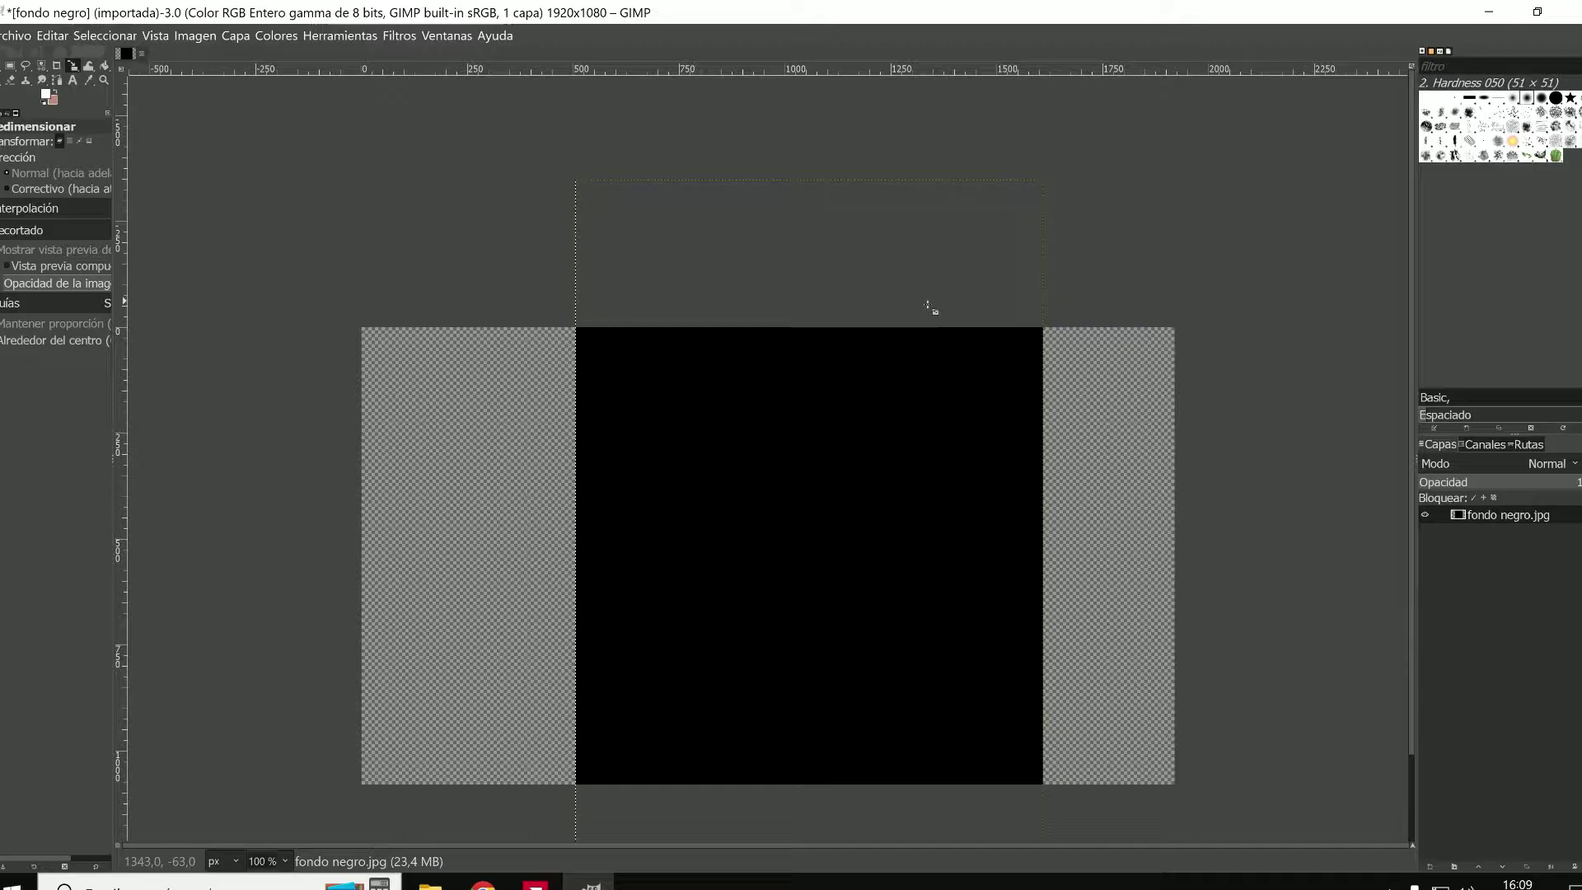
click(339, 35)
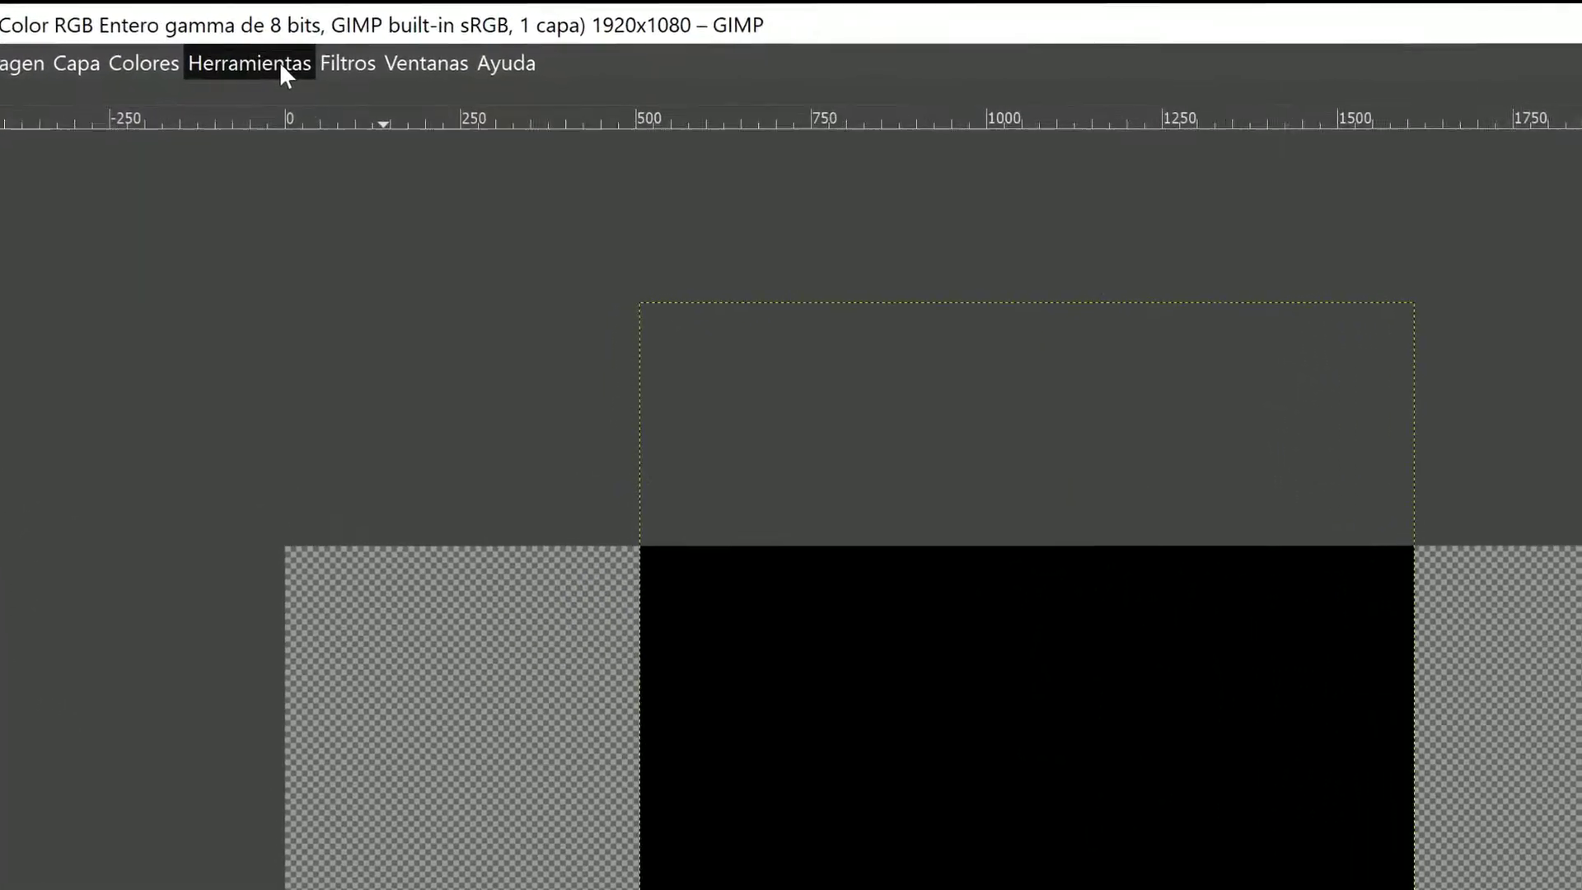
Rotate the black layer -90 degrees into landscape orientation.
mouse_move(296, 236)
click(807, 381)
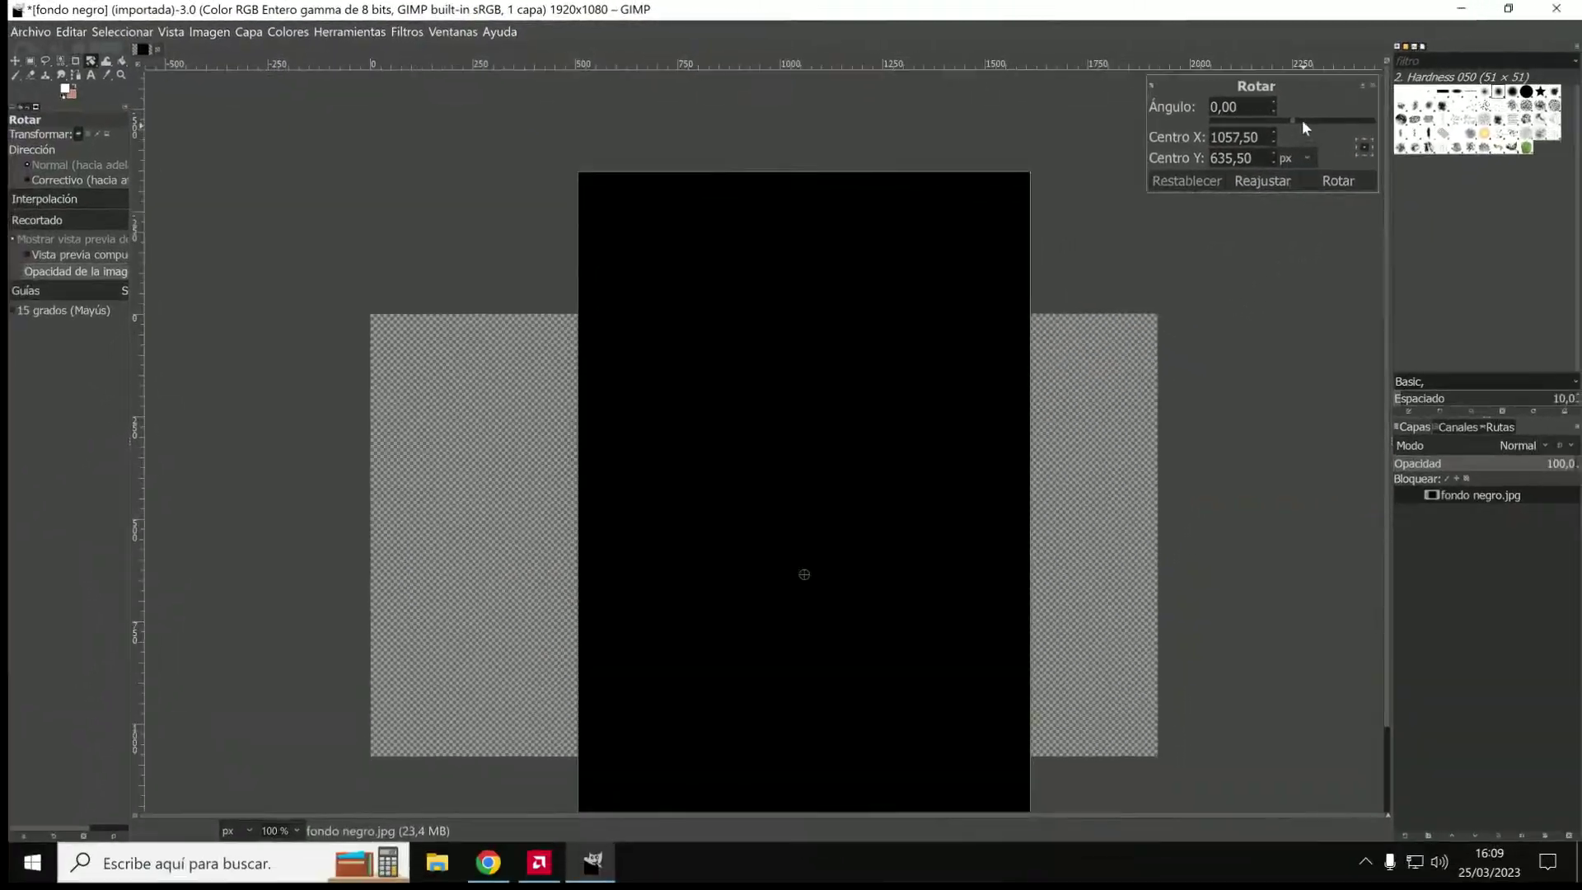
drag(1293, 117, 1252, 132)
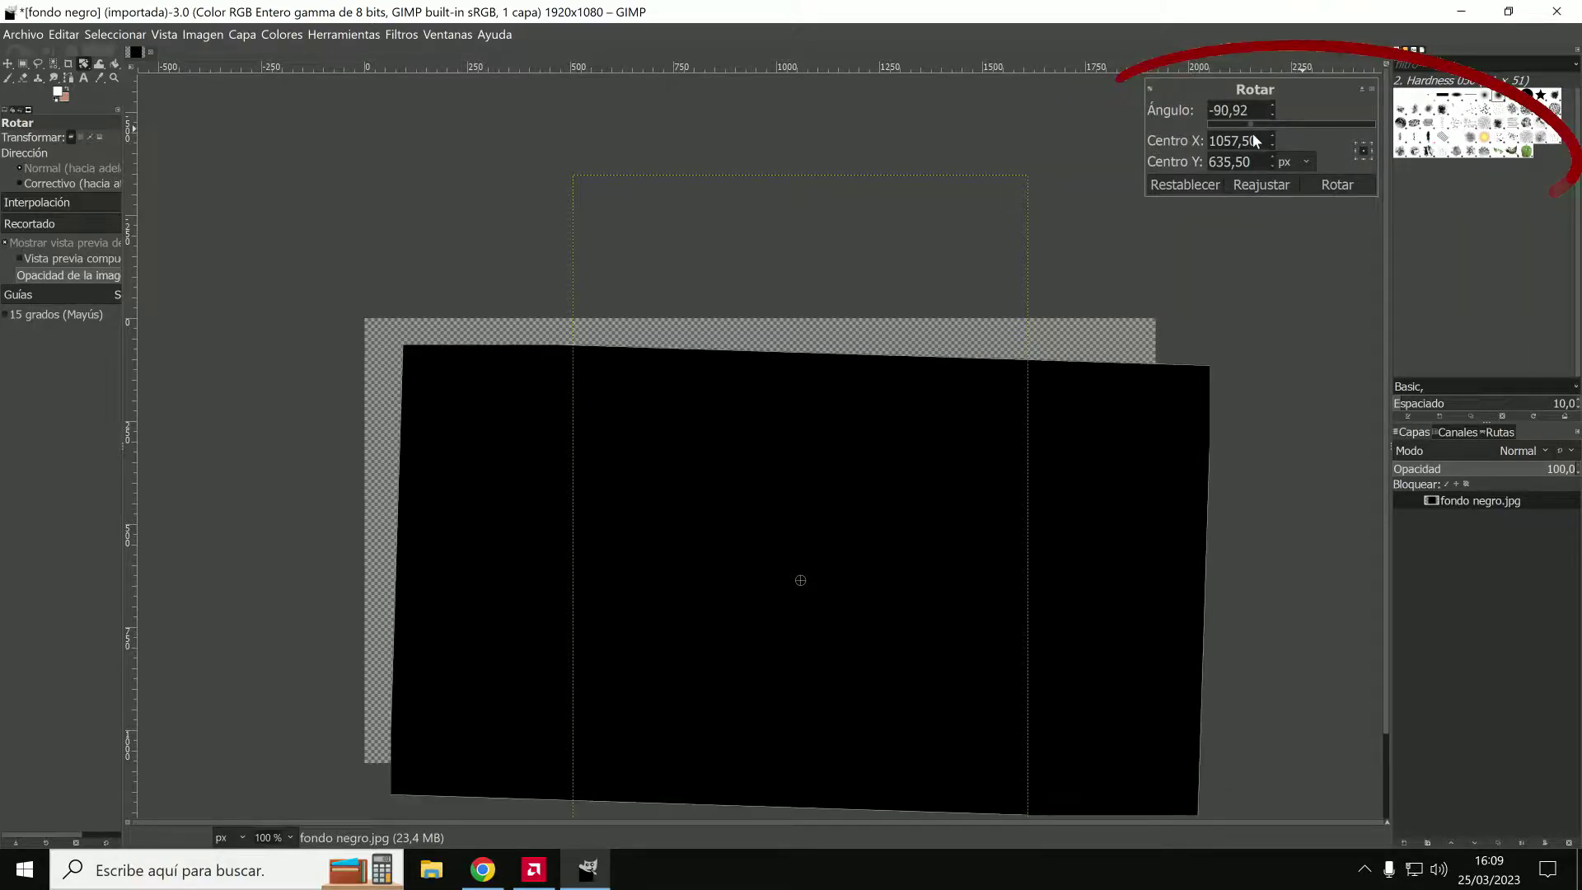
drag(1252, 132, 1253, 137)
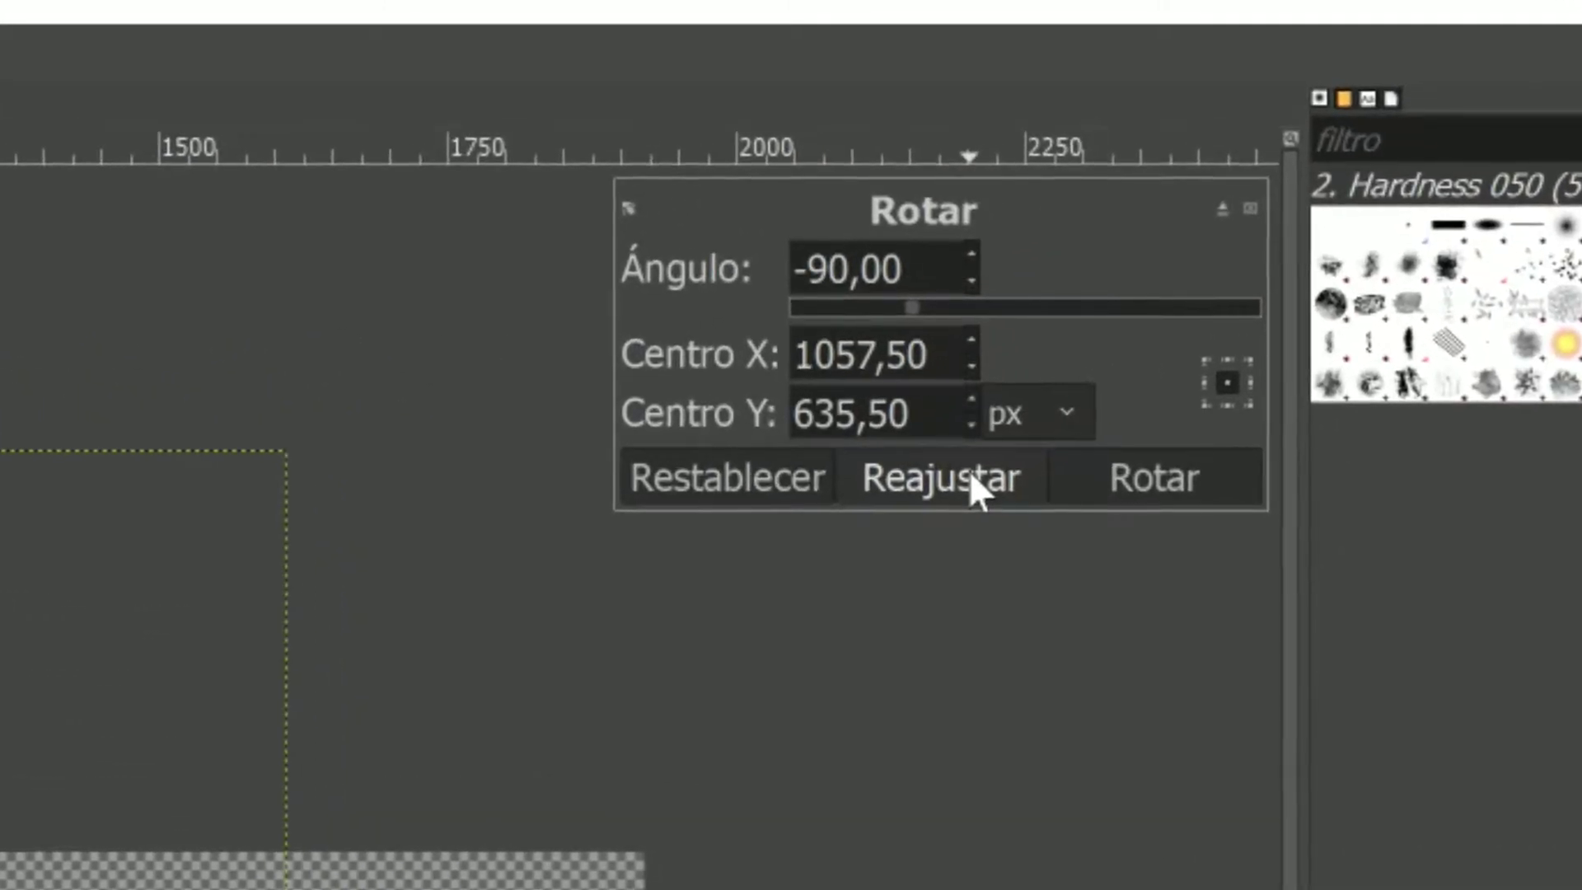
click(989, 479)
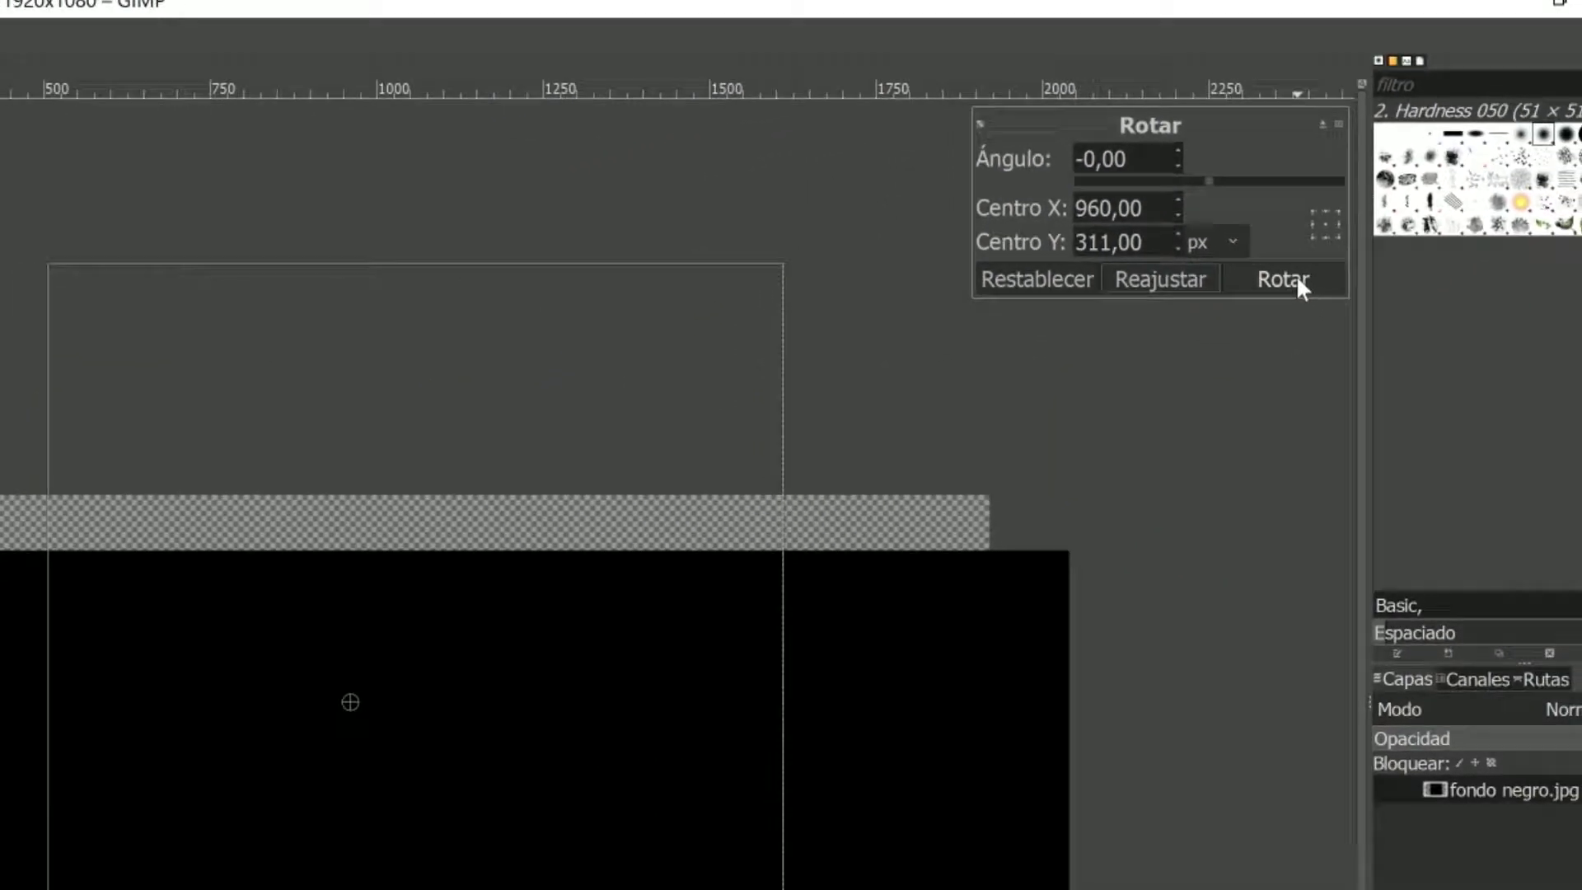
click(1240, 397)
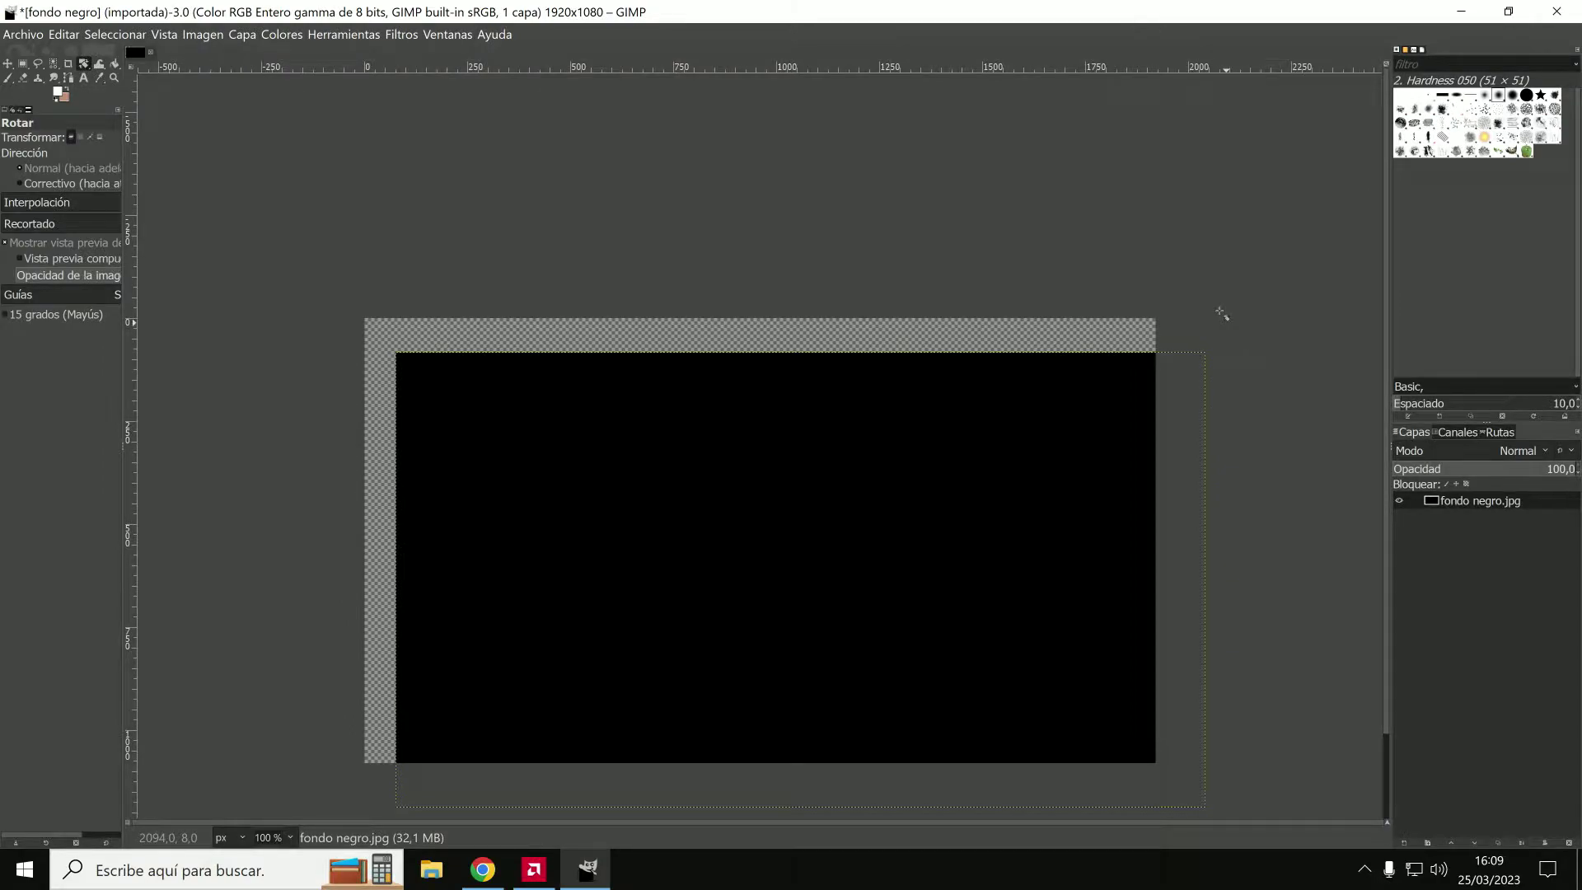
Move the rotated black layer up-left so it covers the whole 1920x1080 canvas.
click(337, 36)
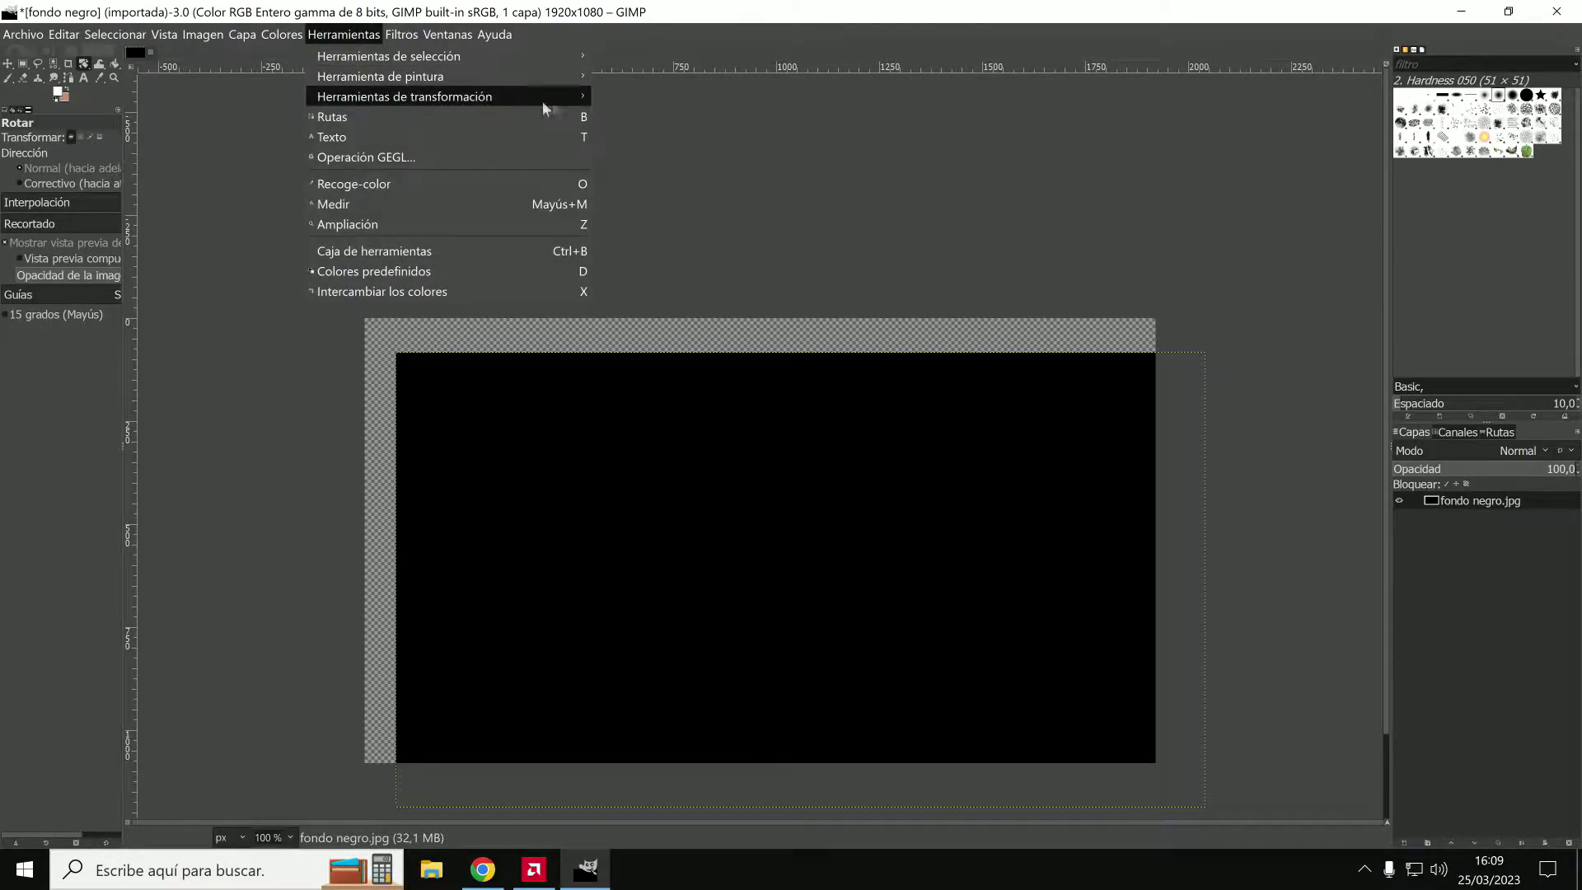
click(627, 117)
mouse_move(688, 541)
mouse_down()
mouse_move(674, 488)
mouse_move(649, 481)
mouse_up()
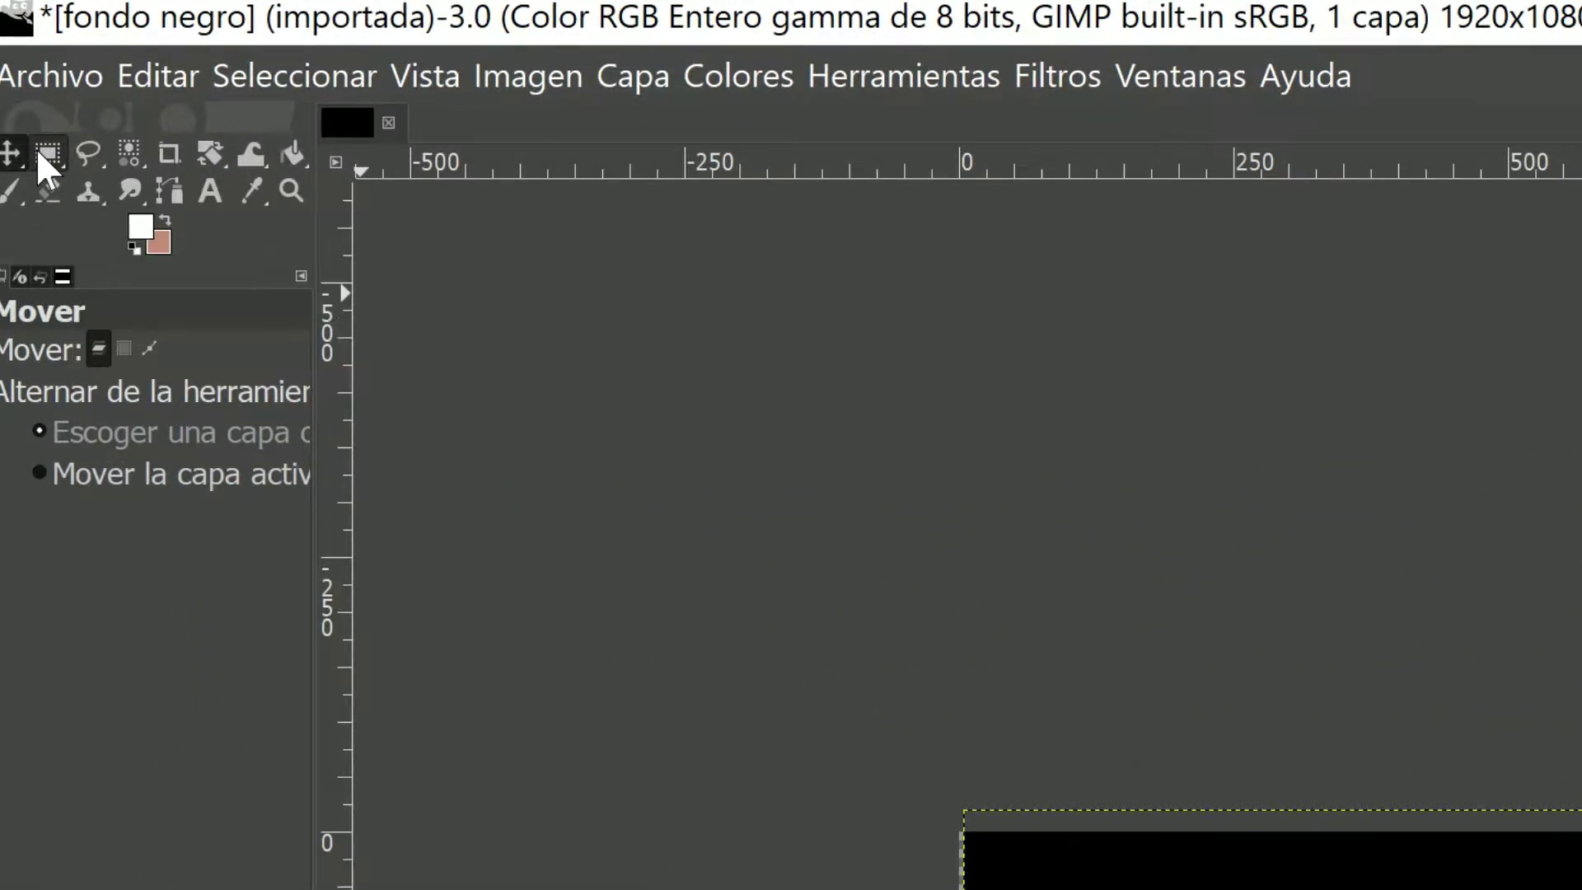
Select a tall rectangular column just left of the canvas centre.
click(42, 157)
drag(416, 320, 500, 762)
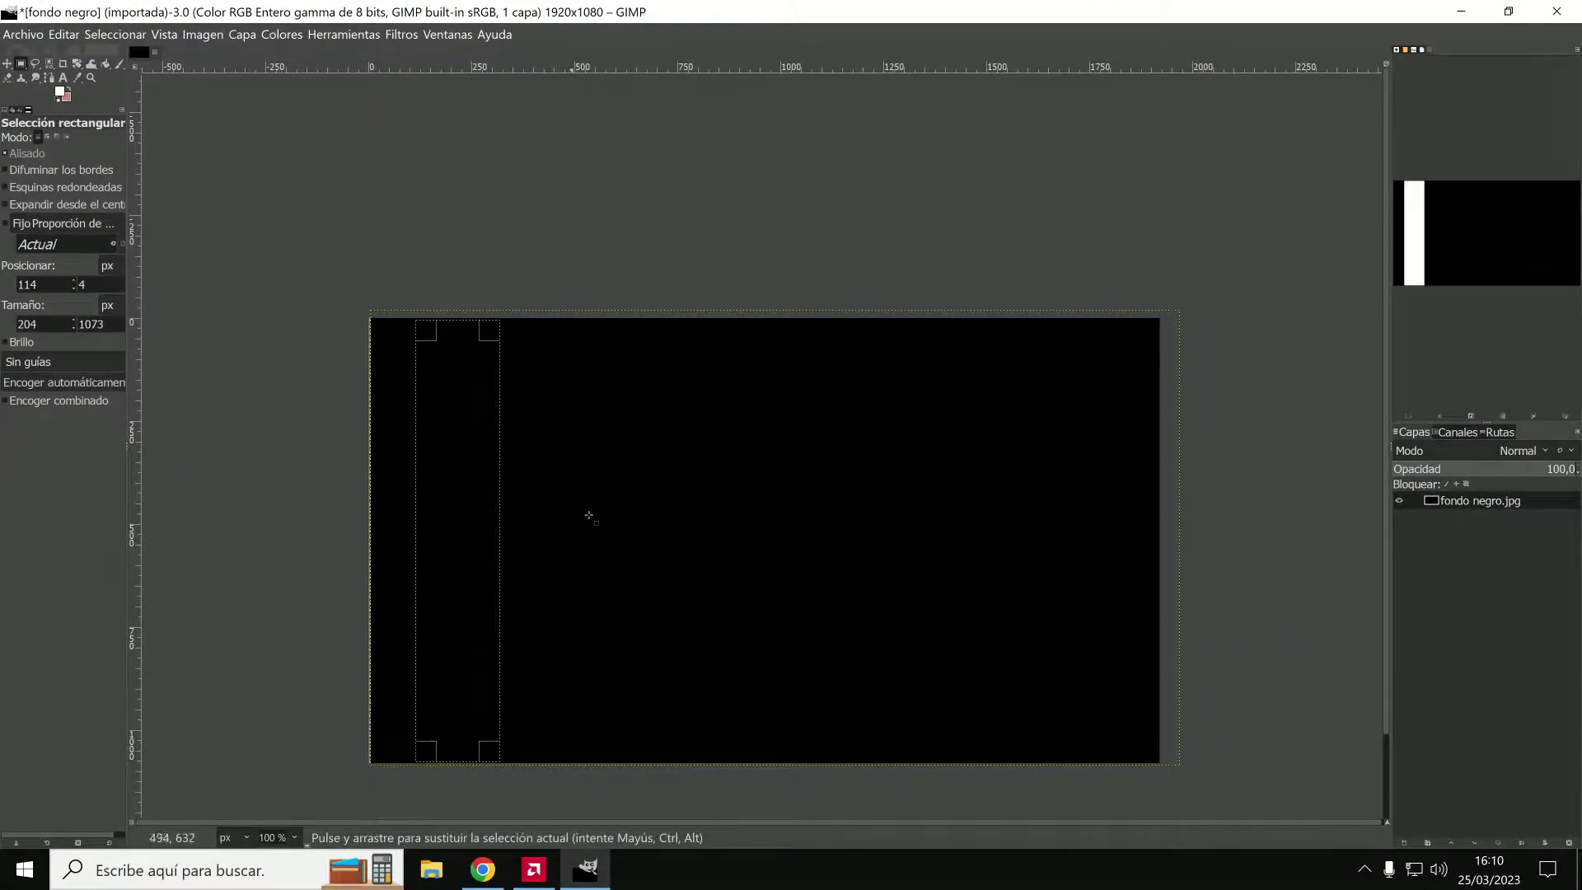
drag(631, 321, 673, 479)
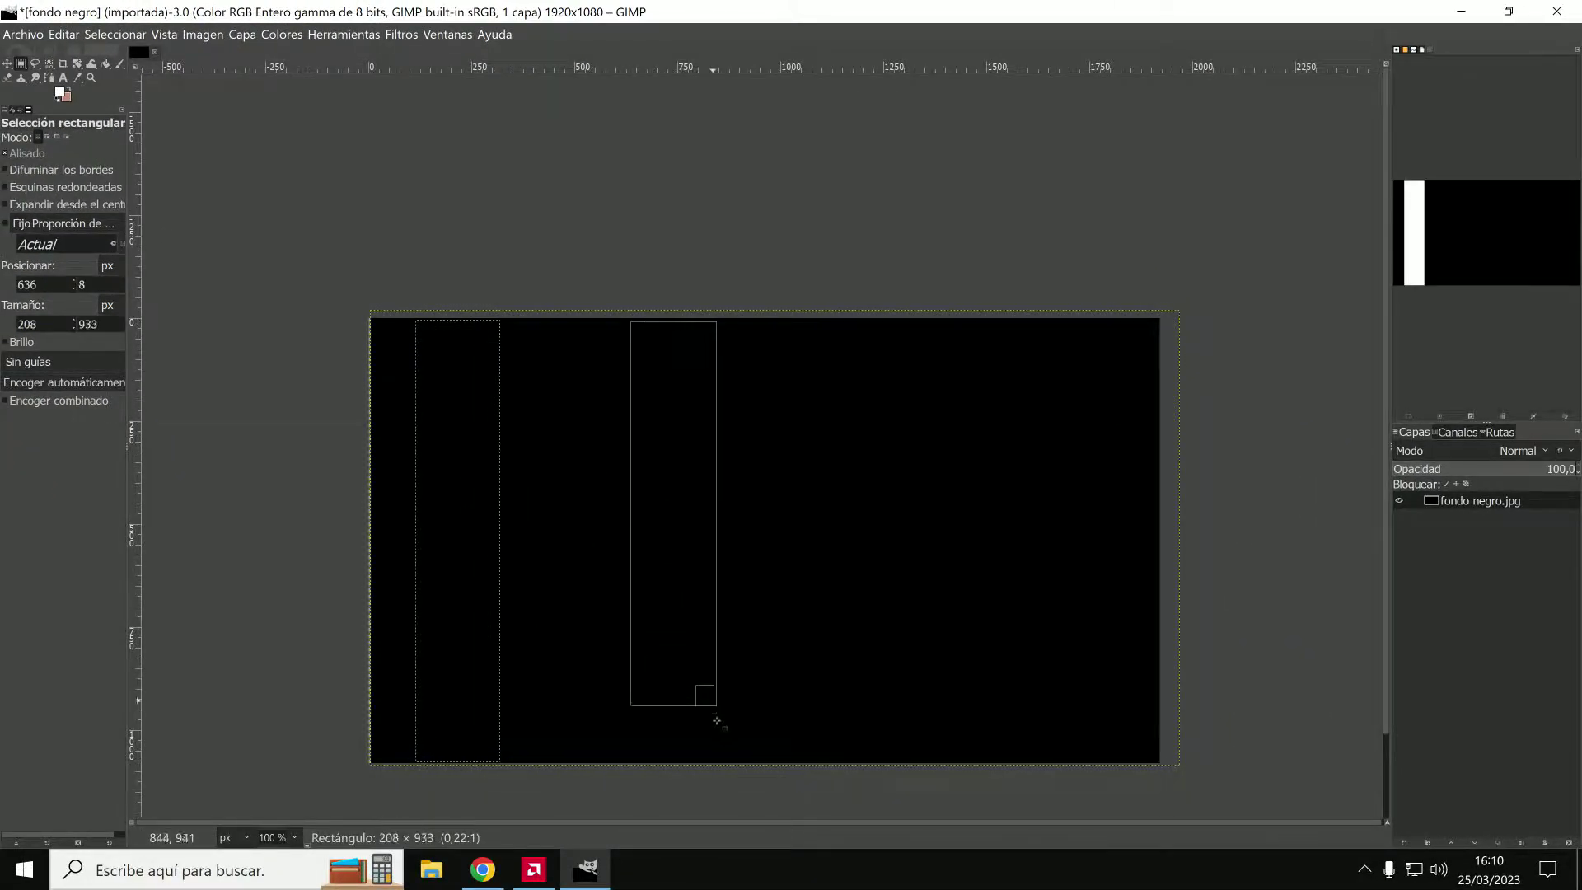
drag(717, 760, 716, 759)
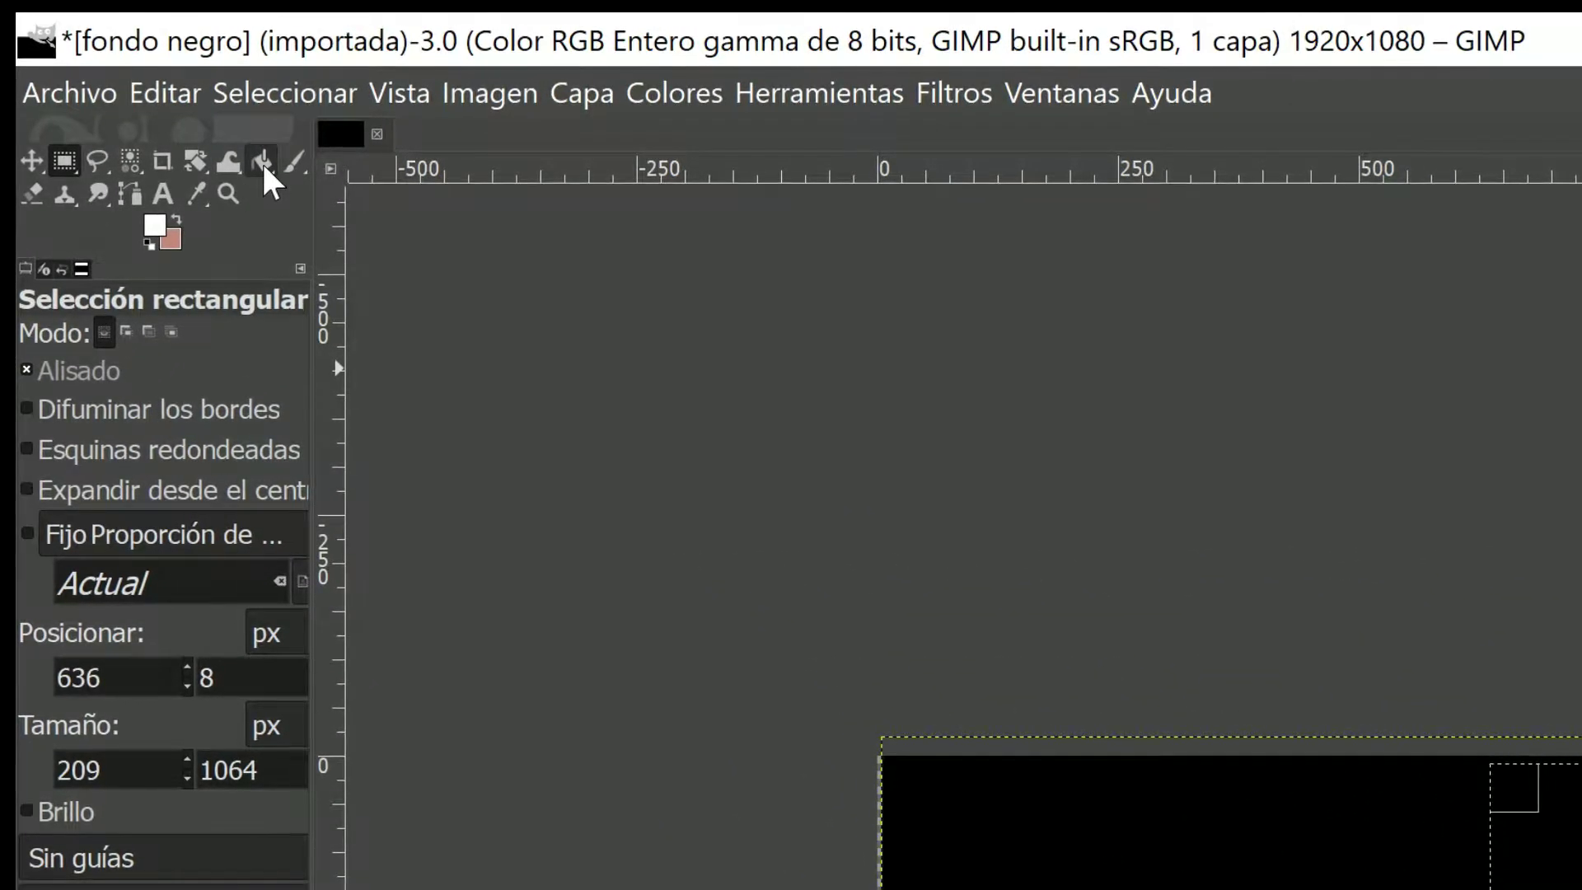
Bucket-fill the selected column with red (b82a16).
click(260, 161)
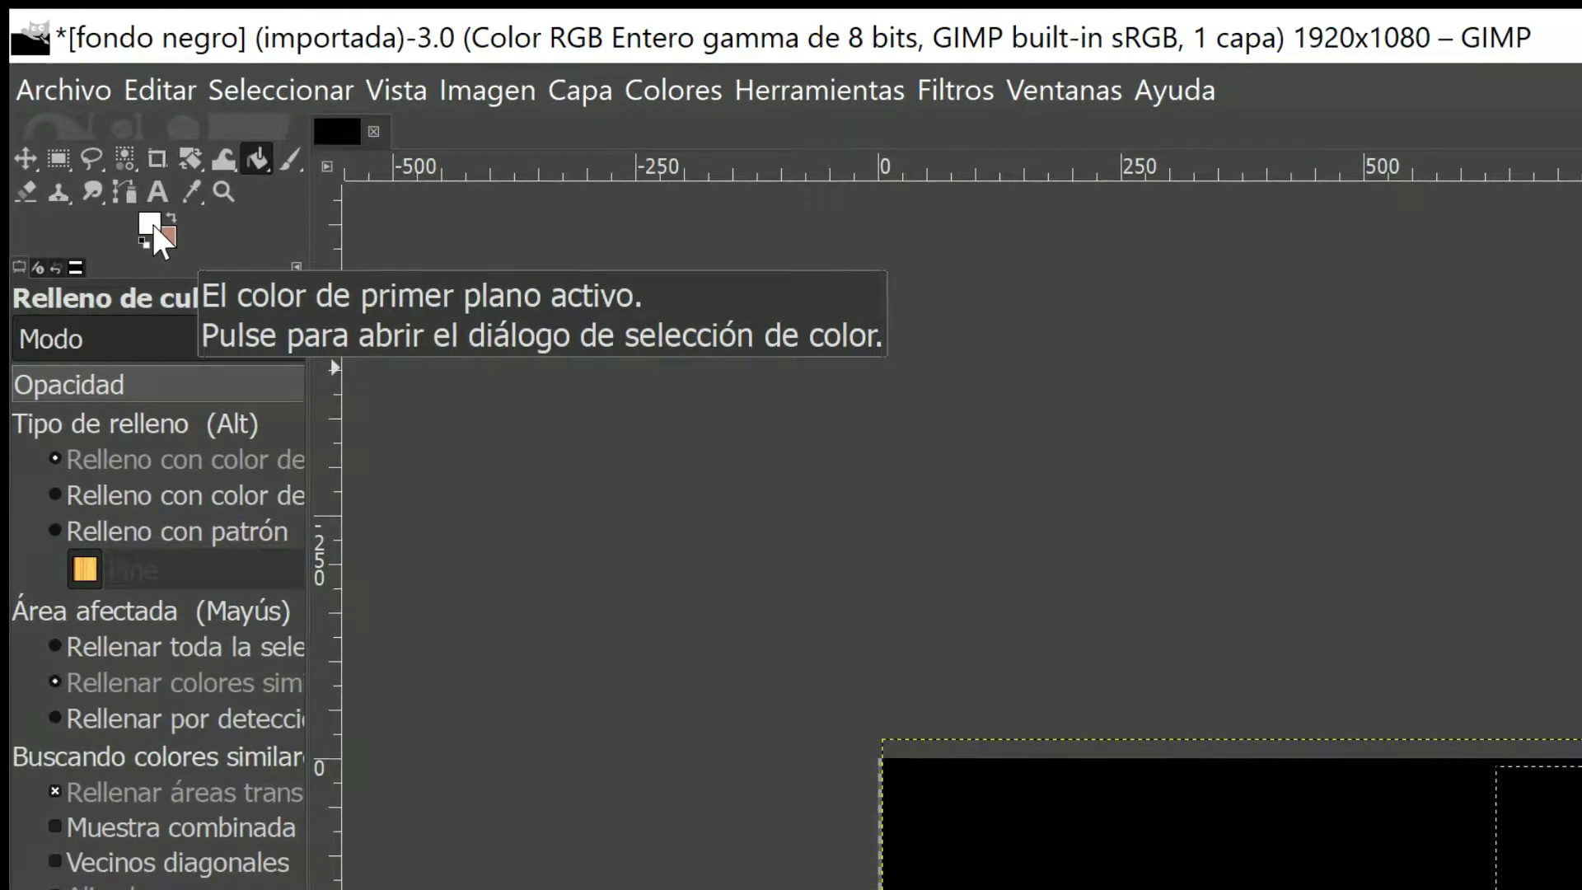
click(154, 231)
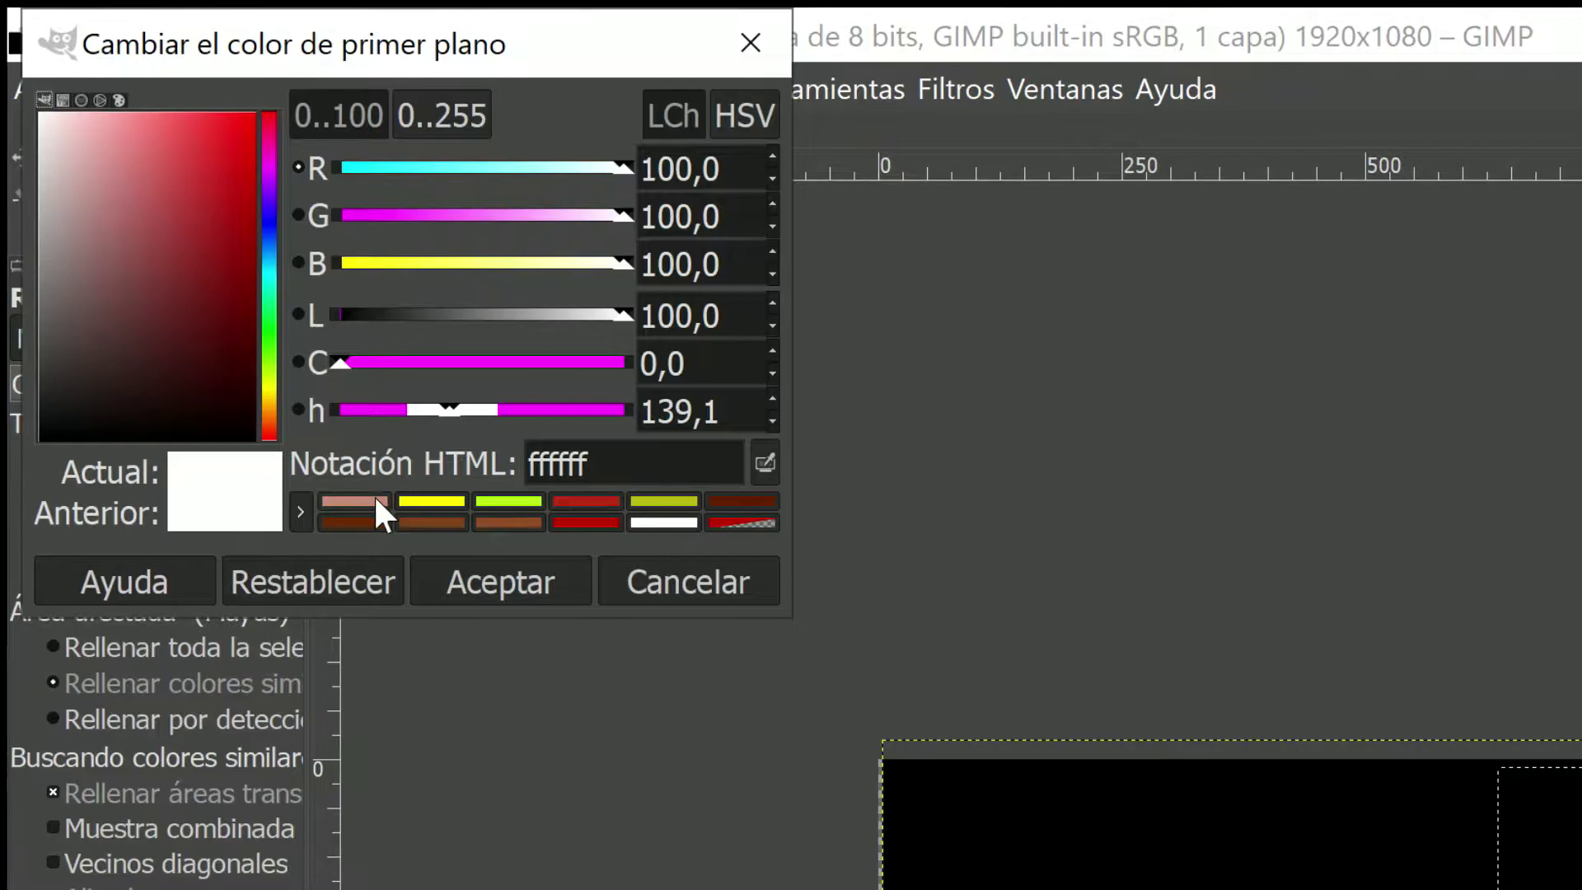
click(594, 498)
click(210, 243)
click(683, 454)
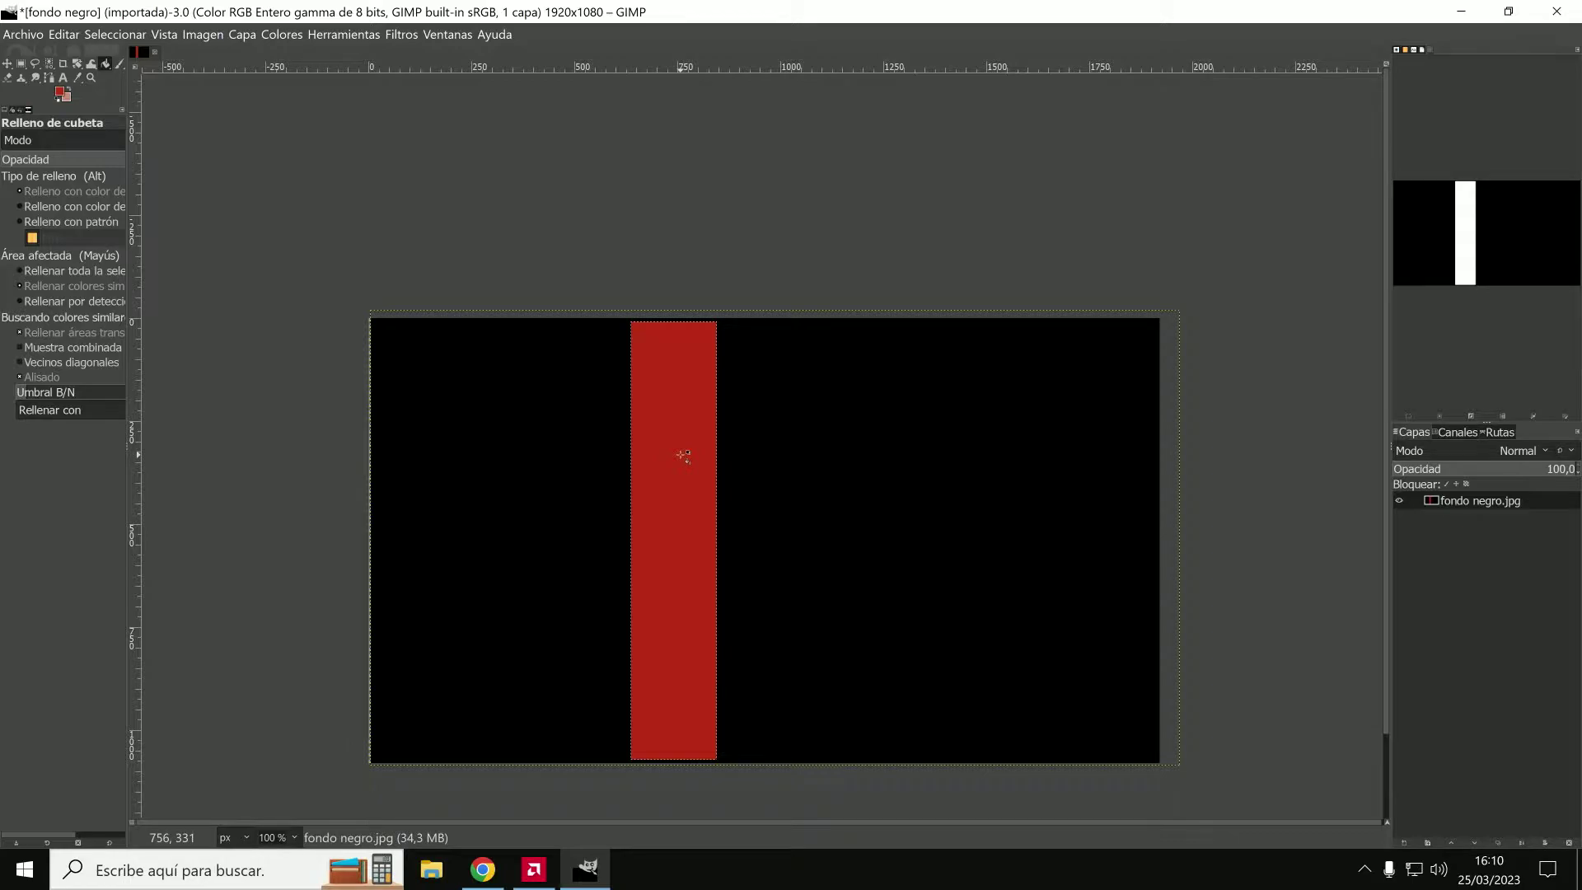
click(22, 64)
Fill a tall column near the left edge with yellow.
drag(426, 320, 428, 324)
click(106, 64)
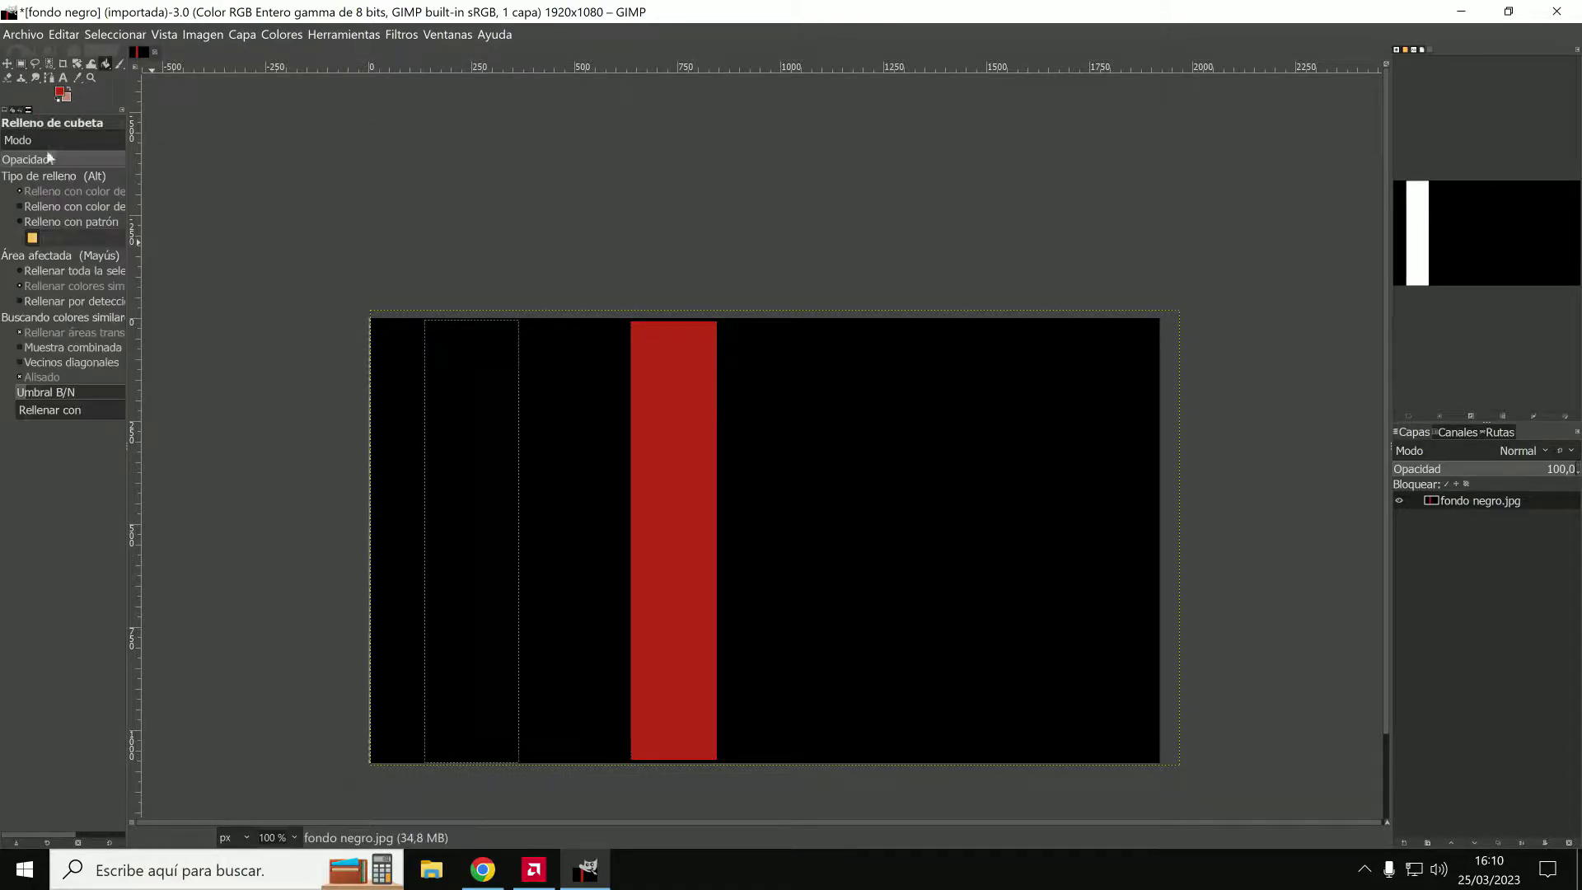
click(60, 92)
click(212, 211)
click(222, 249)
click(434, 504)
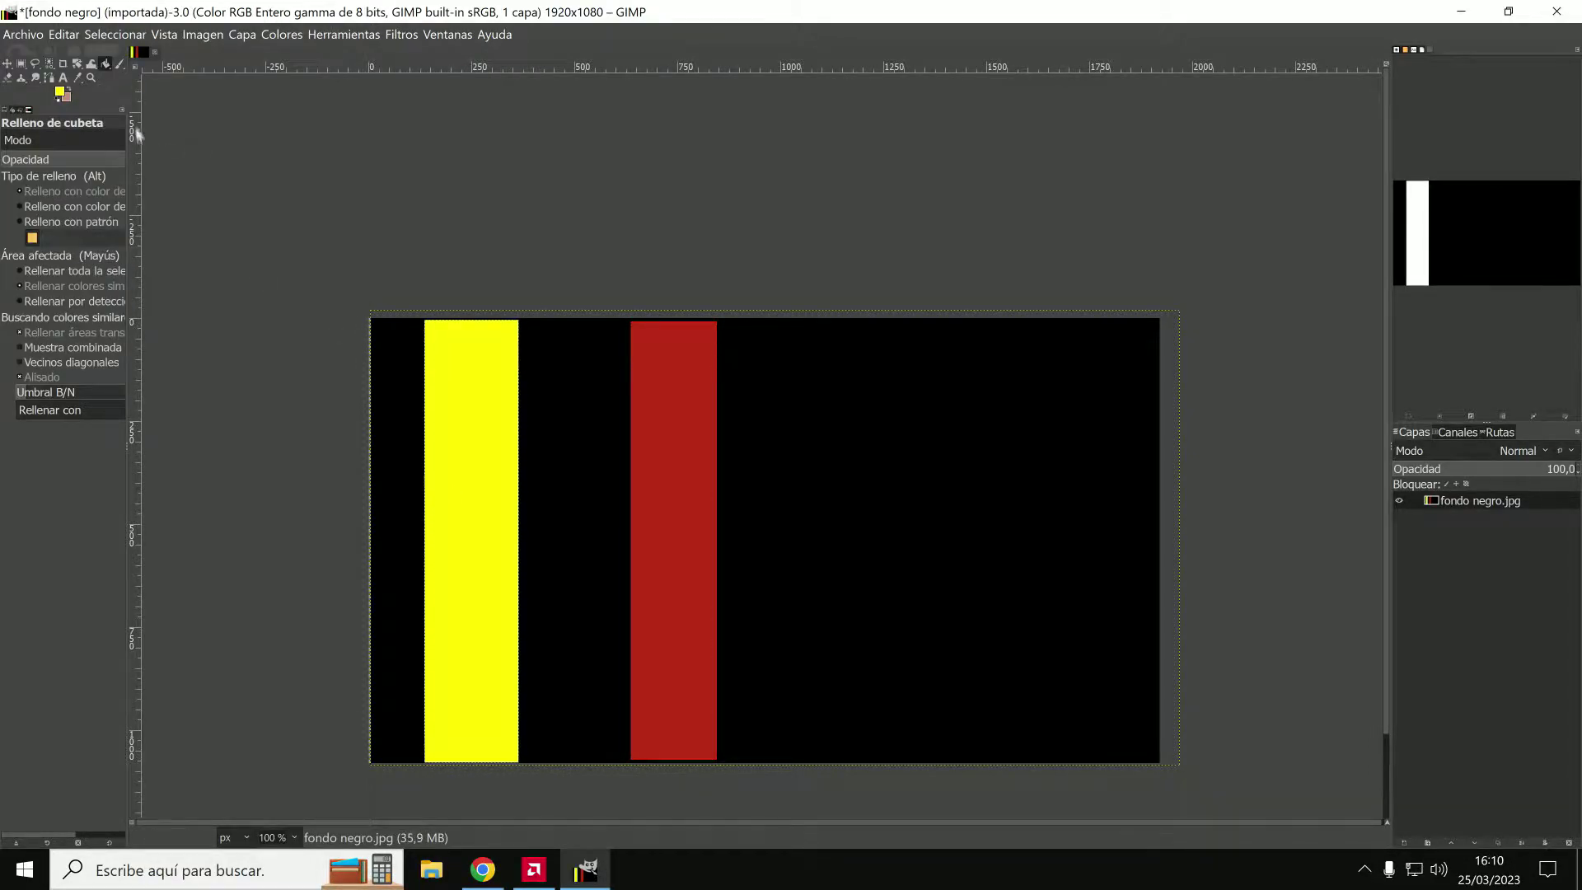
click(64, 34)
Fill the column right of centre with lime green.
click(21, 63)
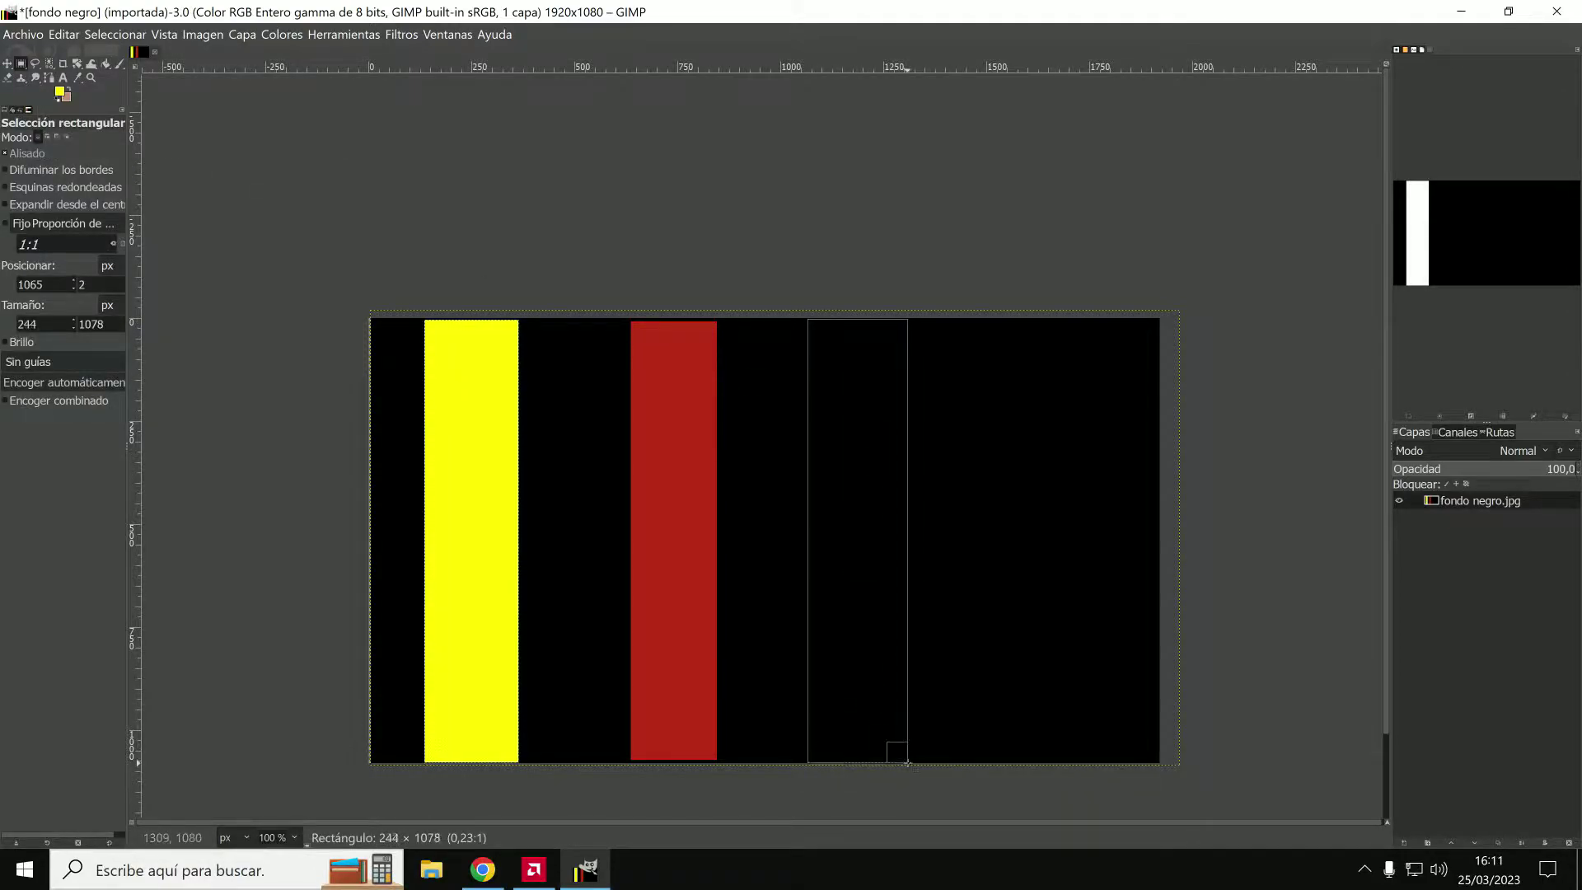
click(106, 63)
click(60, 91)
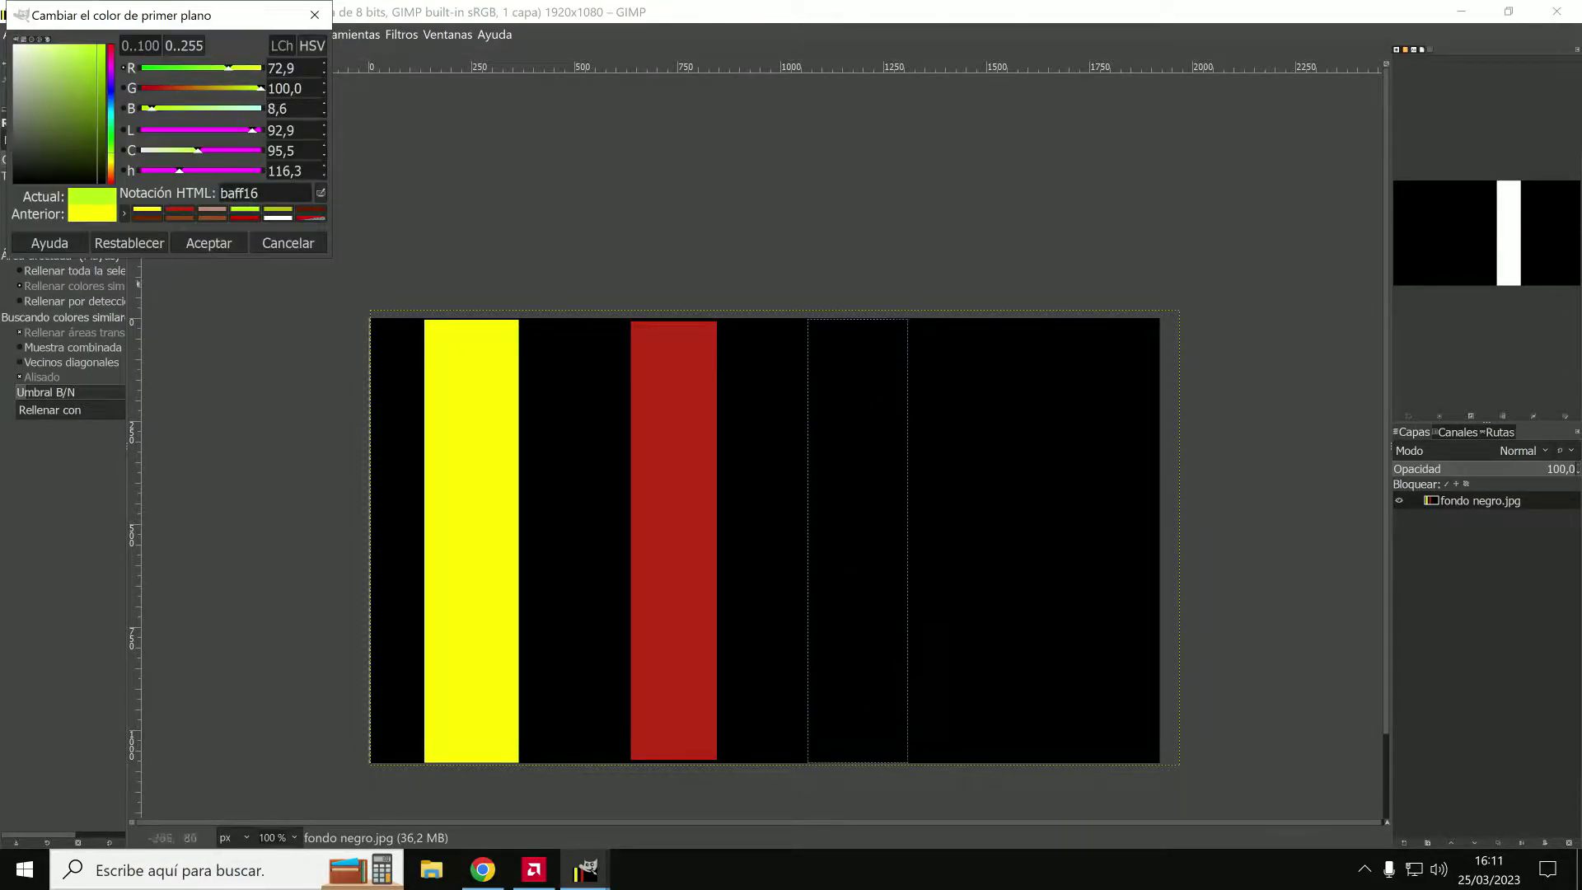
click(208, 242)
click(857, 425)
Fill a tall column near the right edge with bright green.
click(60, 90)
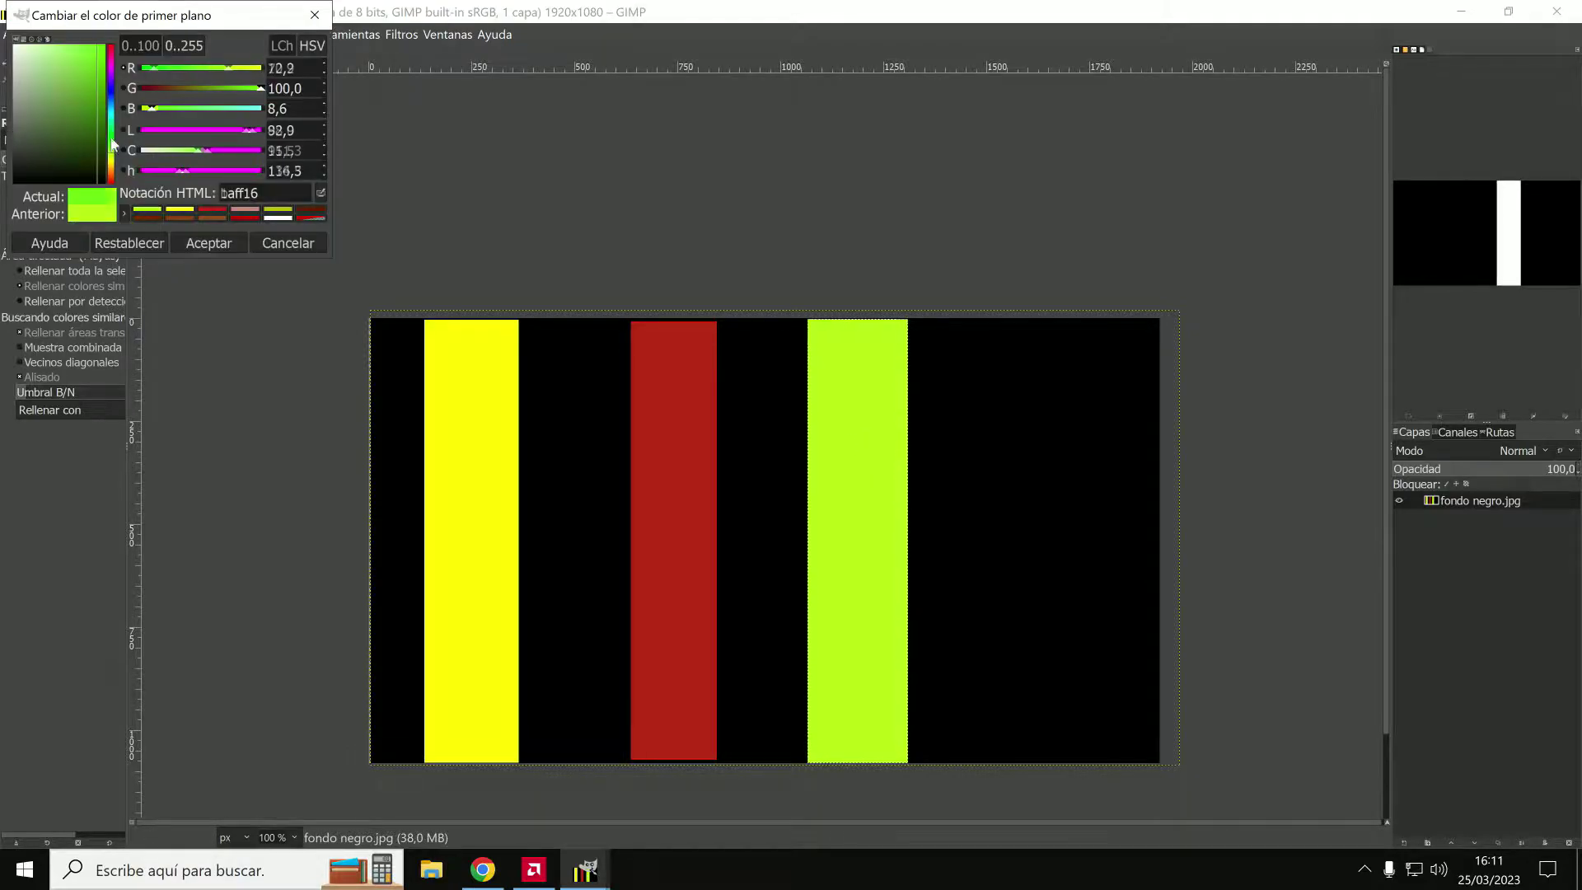
click(112, 145)
key(Return)
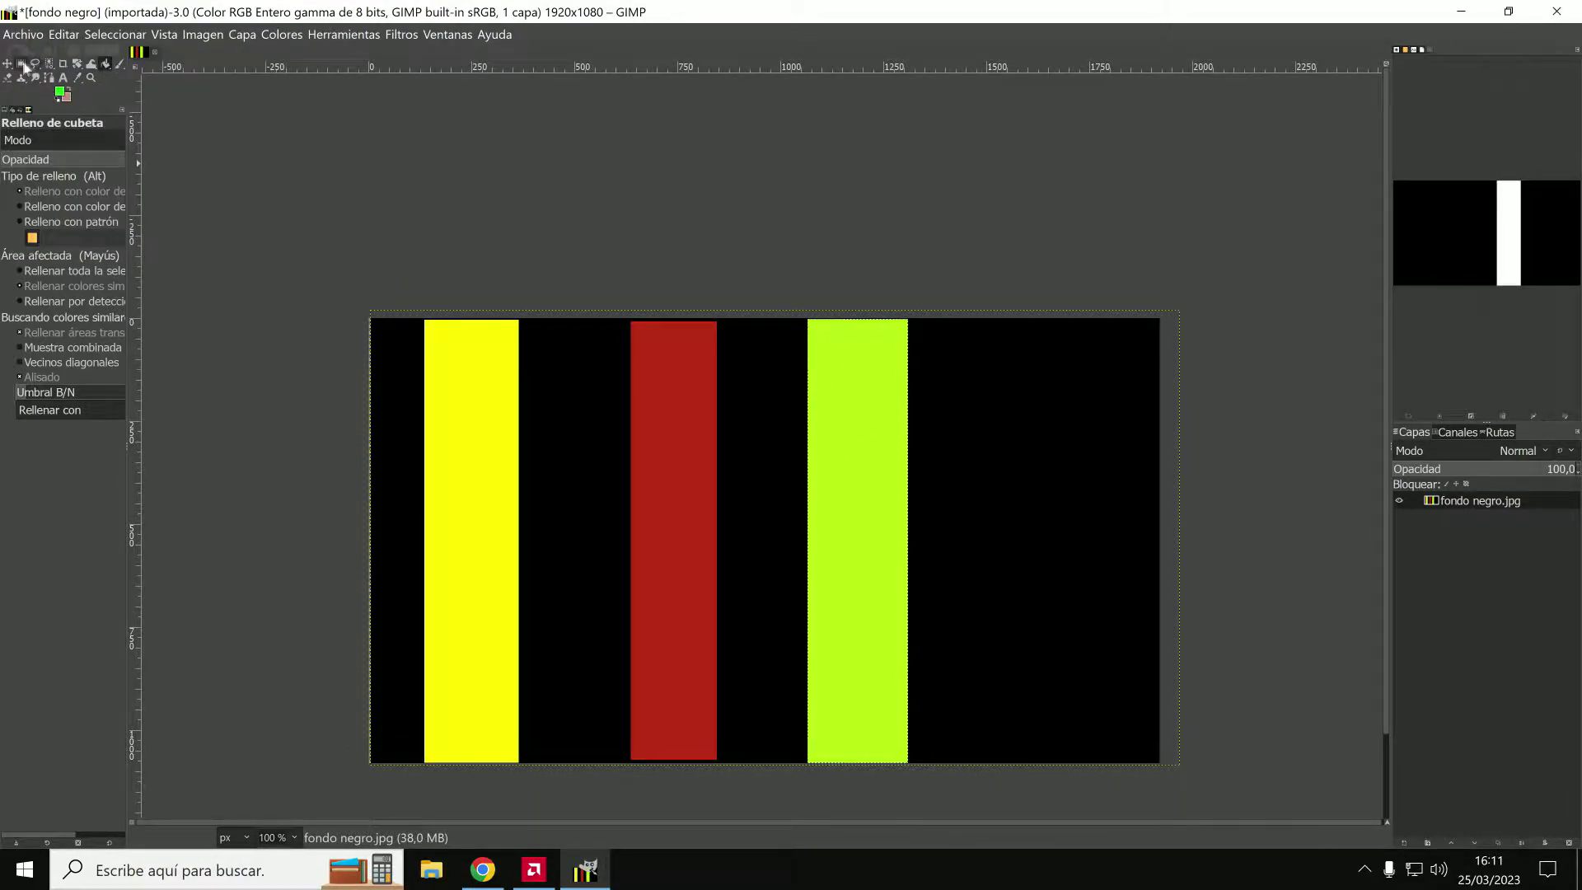
click(21, 62)
drag(1025, 319, 1120, 761)
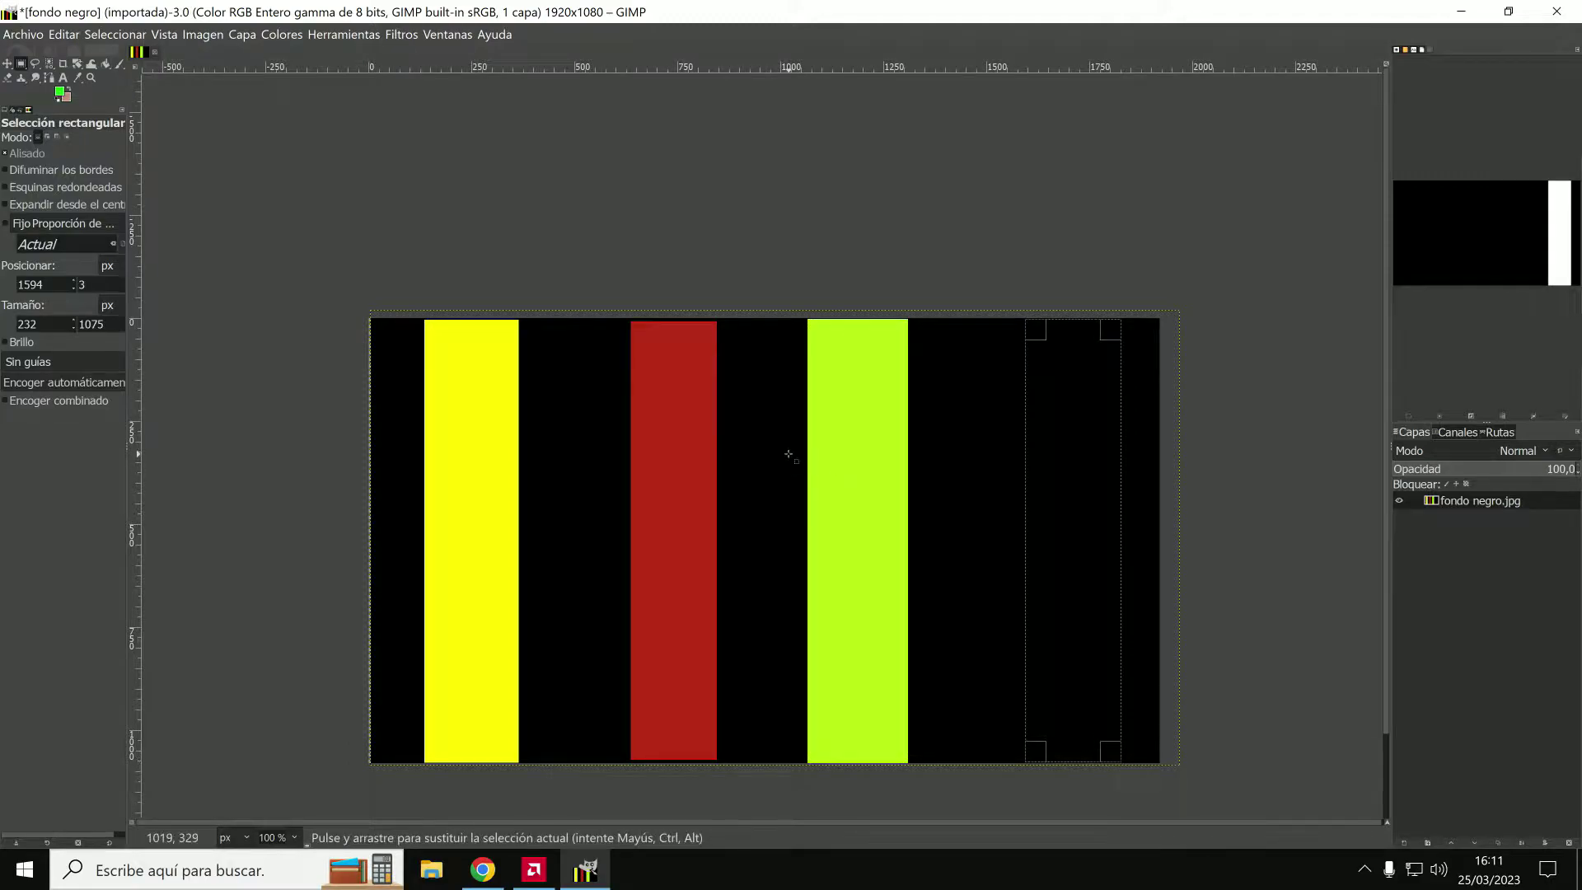
key(shift+b)
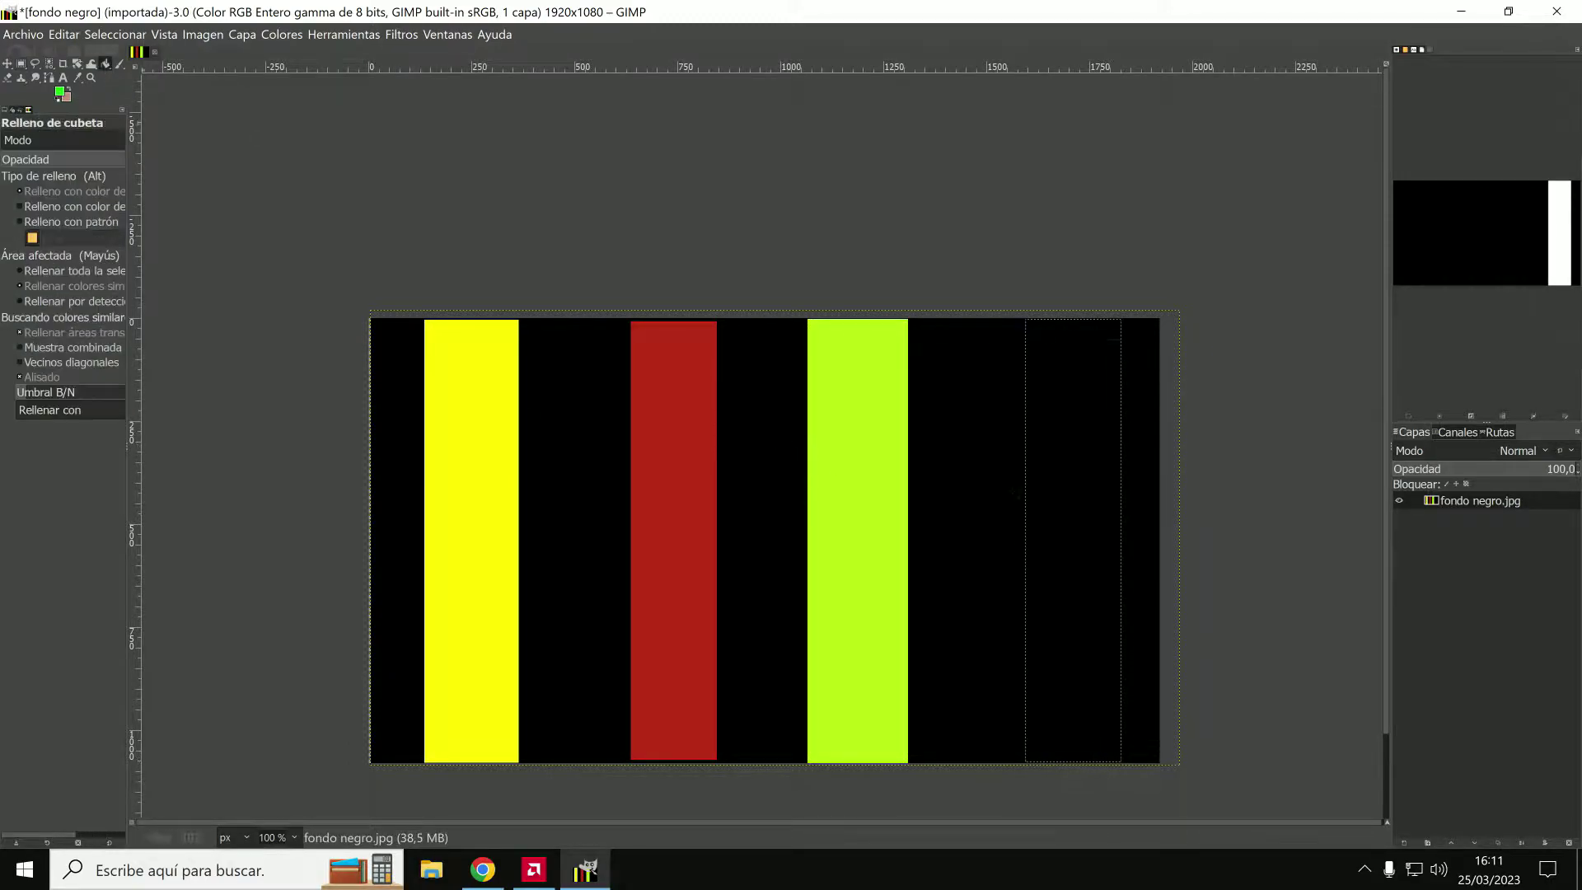
click(1060, 470)
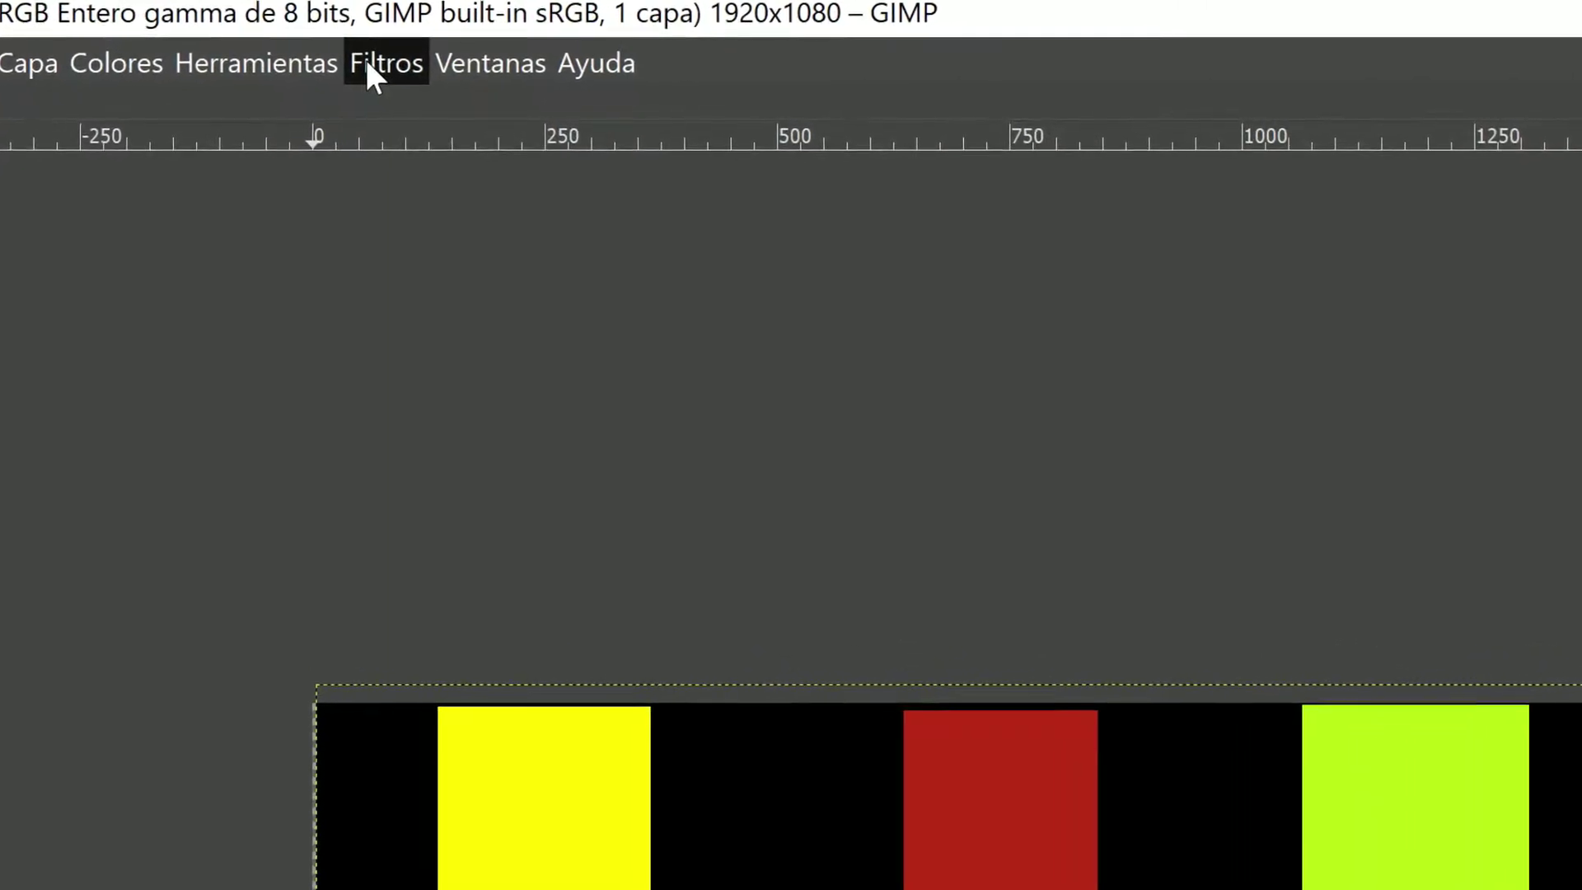
click(366, 62)
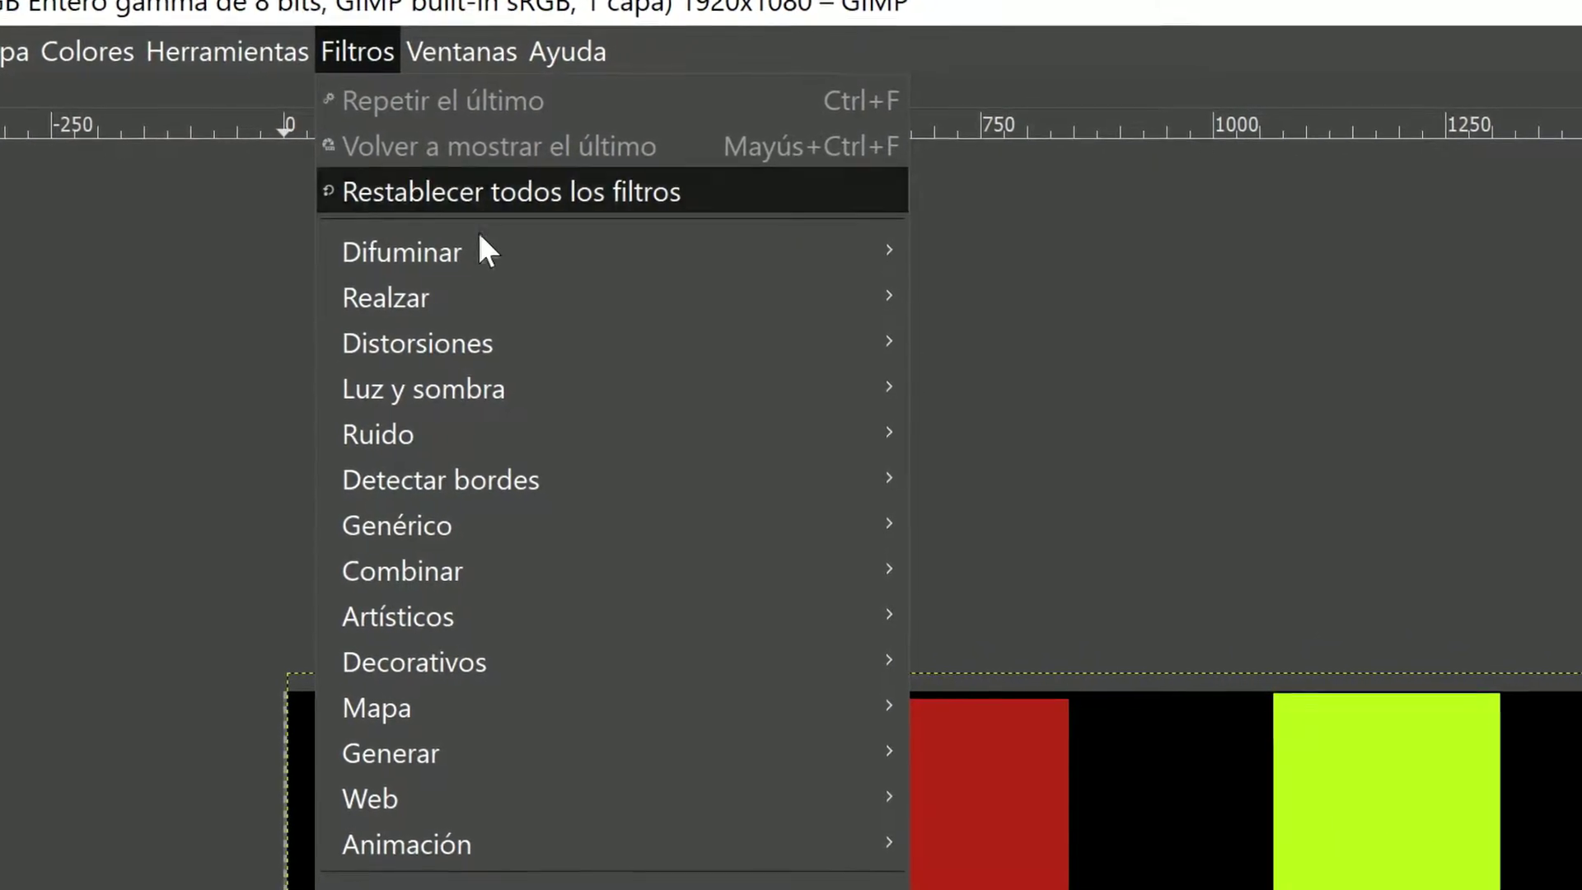
mouse_move(379, 242)
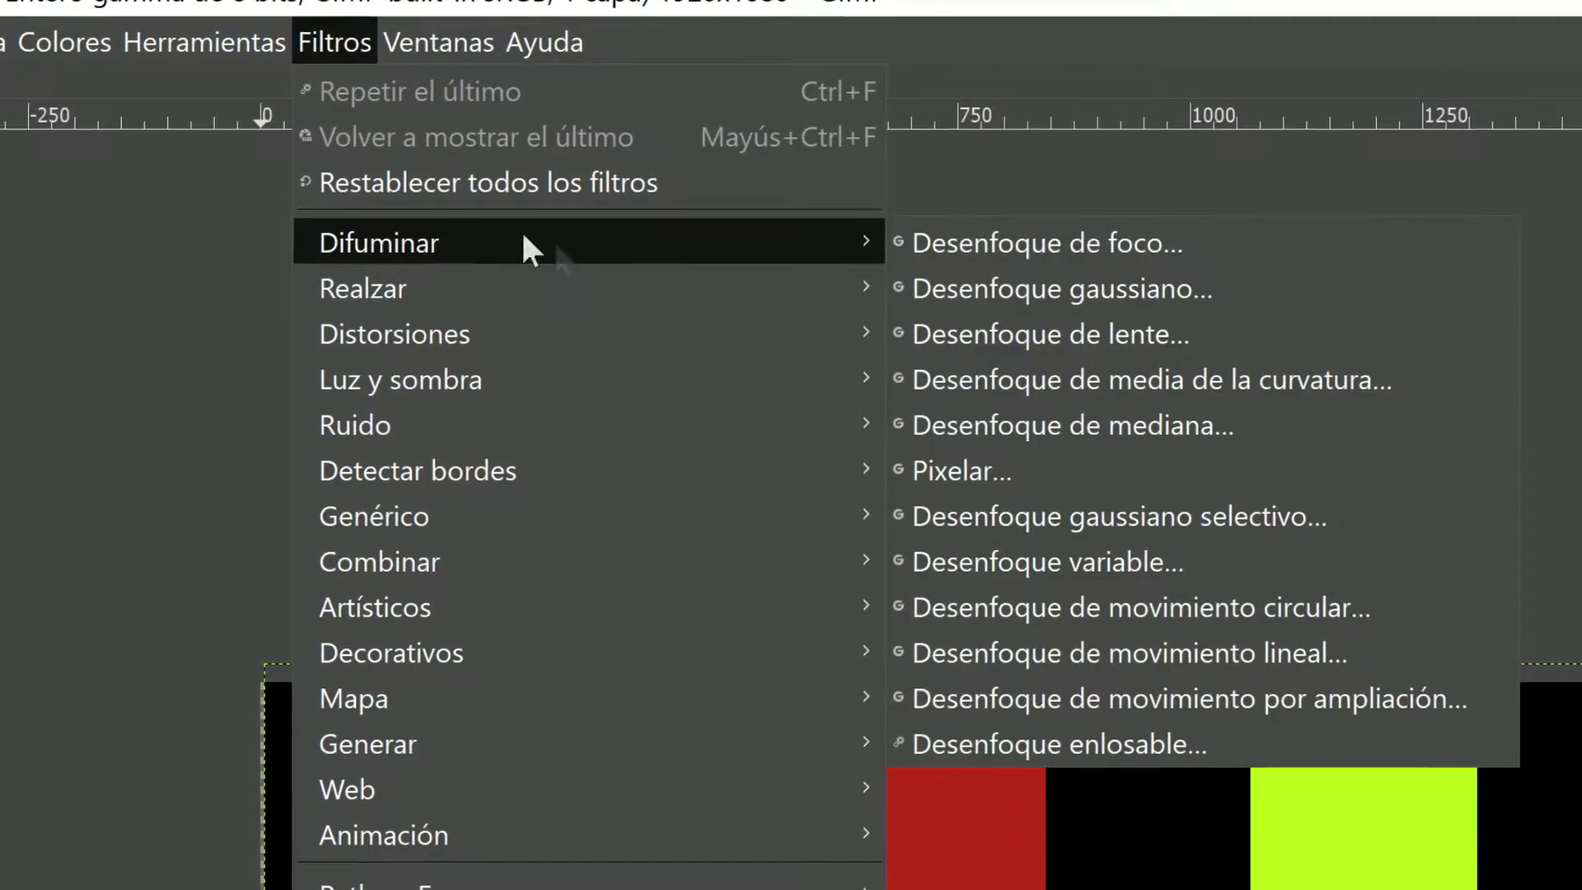
Pixelate the striped image with roughly 138-pixel square blocks.
click(958, 450)
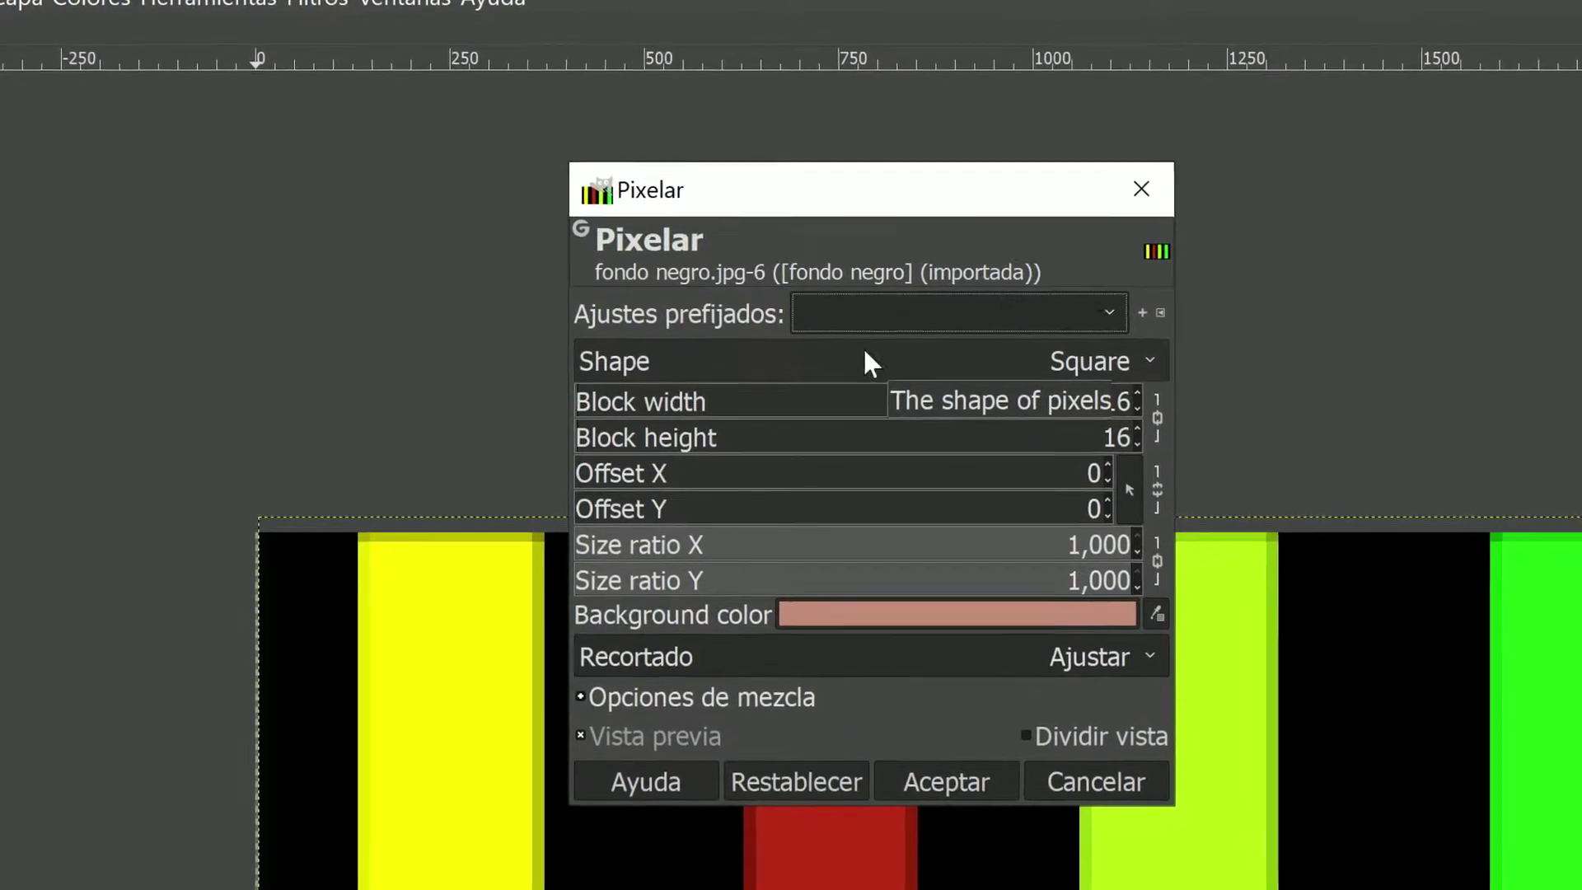
drag(536, 320, 570, 322)
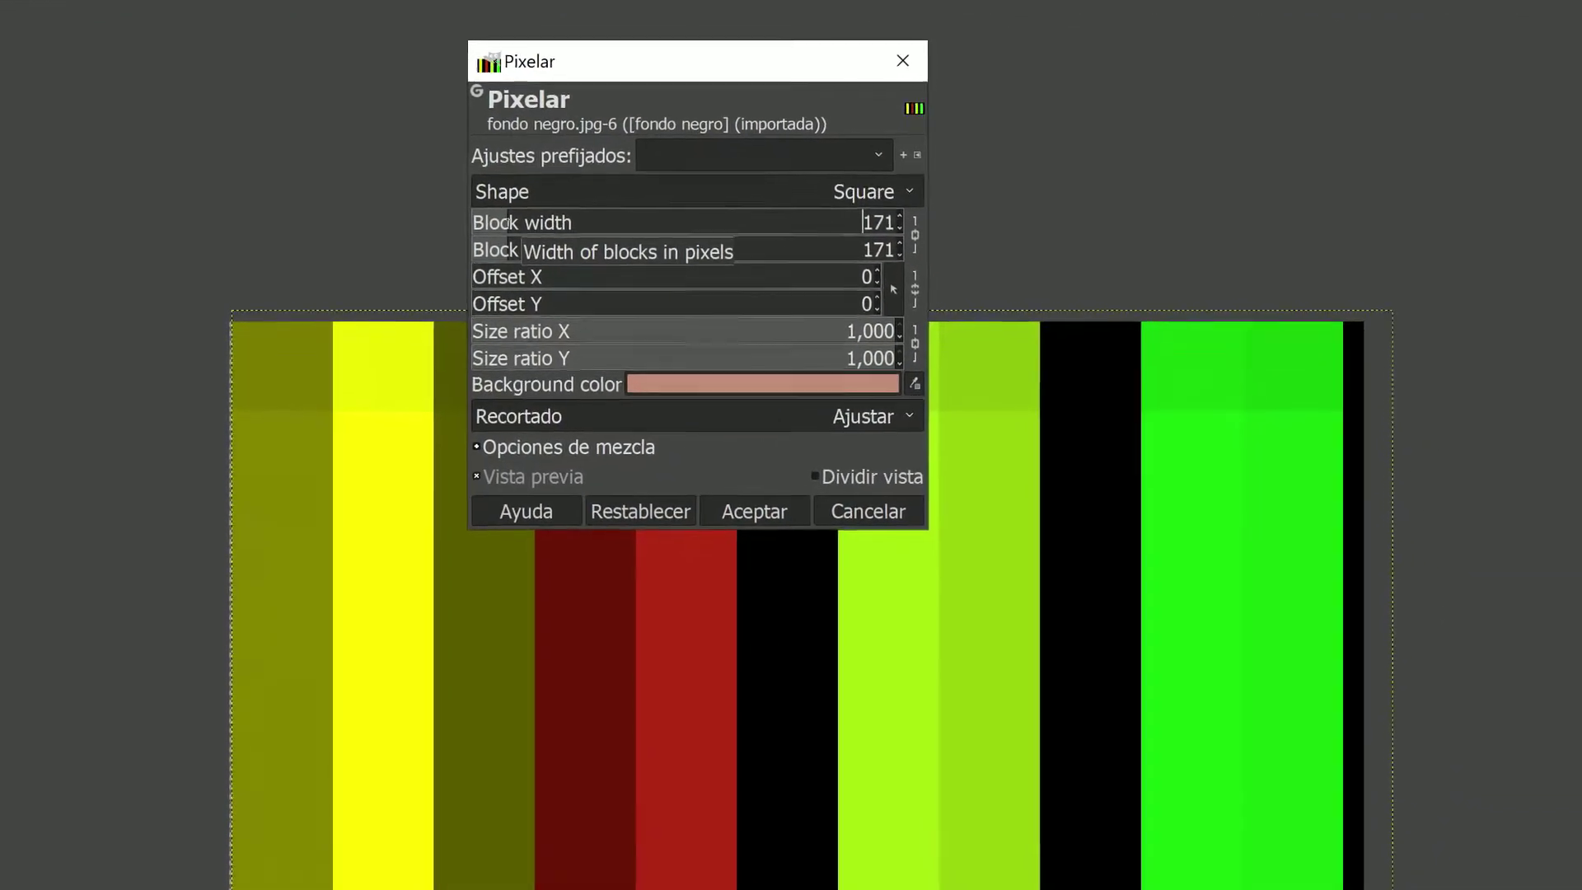
mouse_move(519, 239)
mouse_down()
mouse_move(510, 200)
mouse_move(481, 201)
mouse_up()
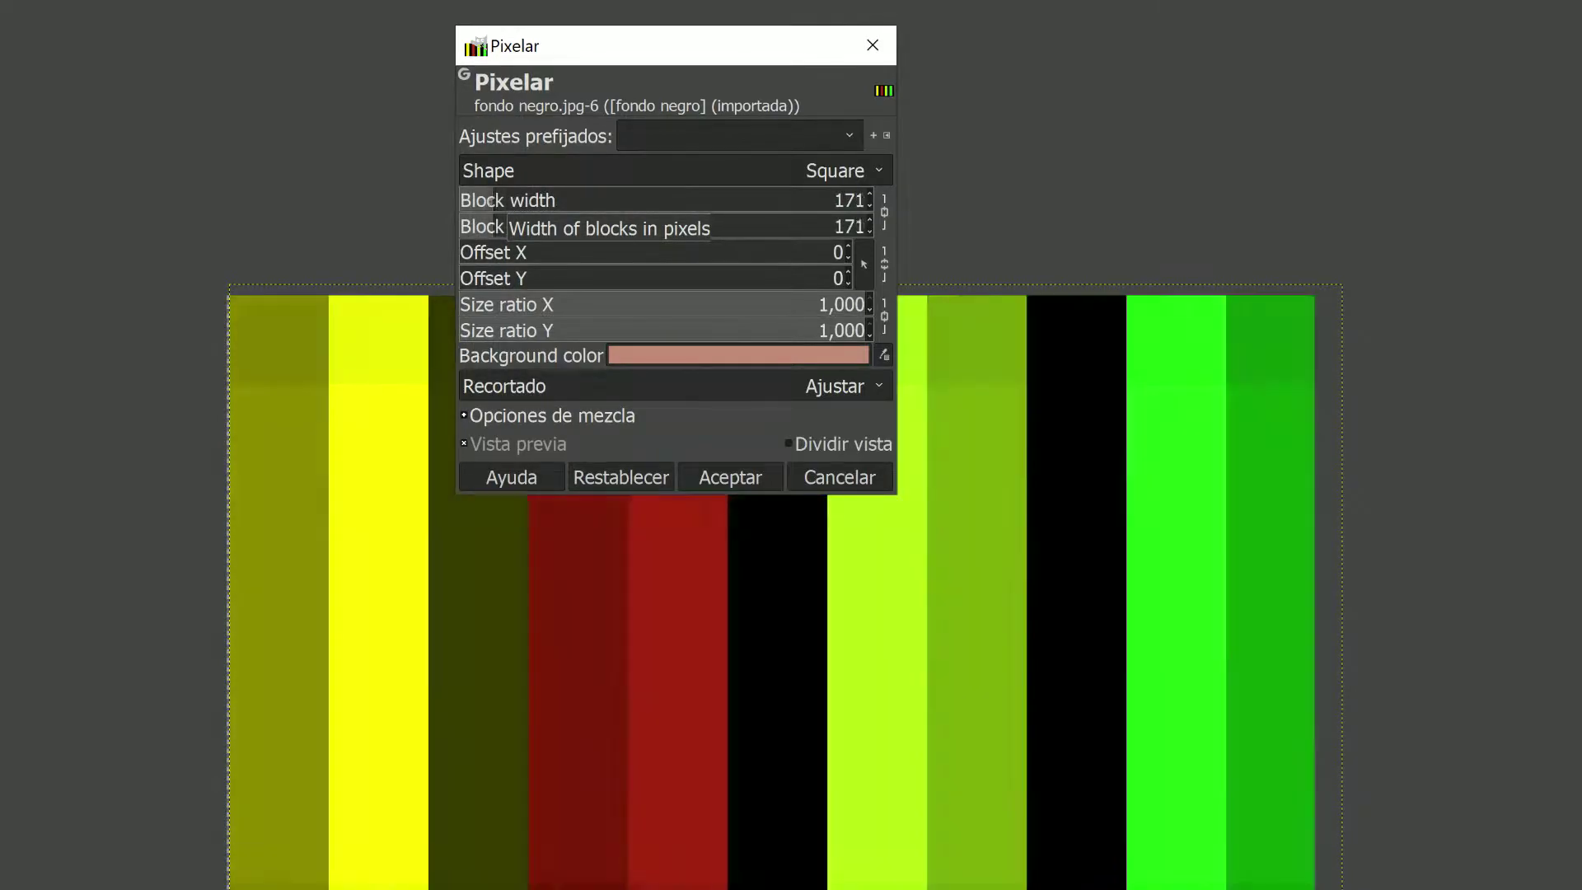
mouse_move(481, 201)
mouse_down()
mouse_move(427, 201)
mouse_move(489, 202)
mouse_up()
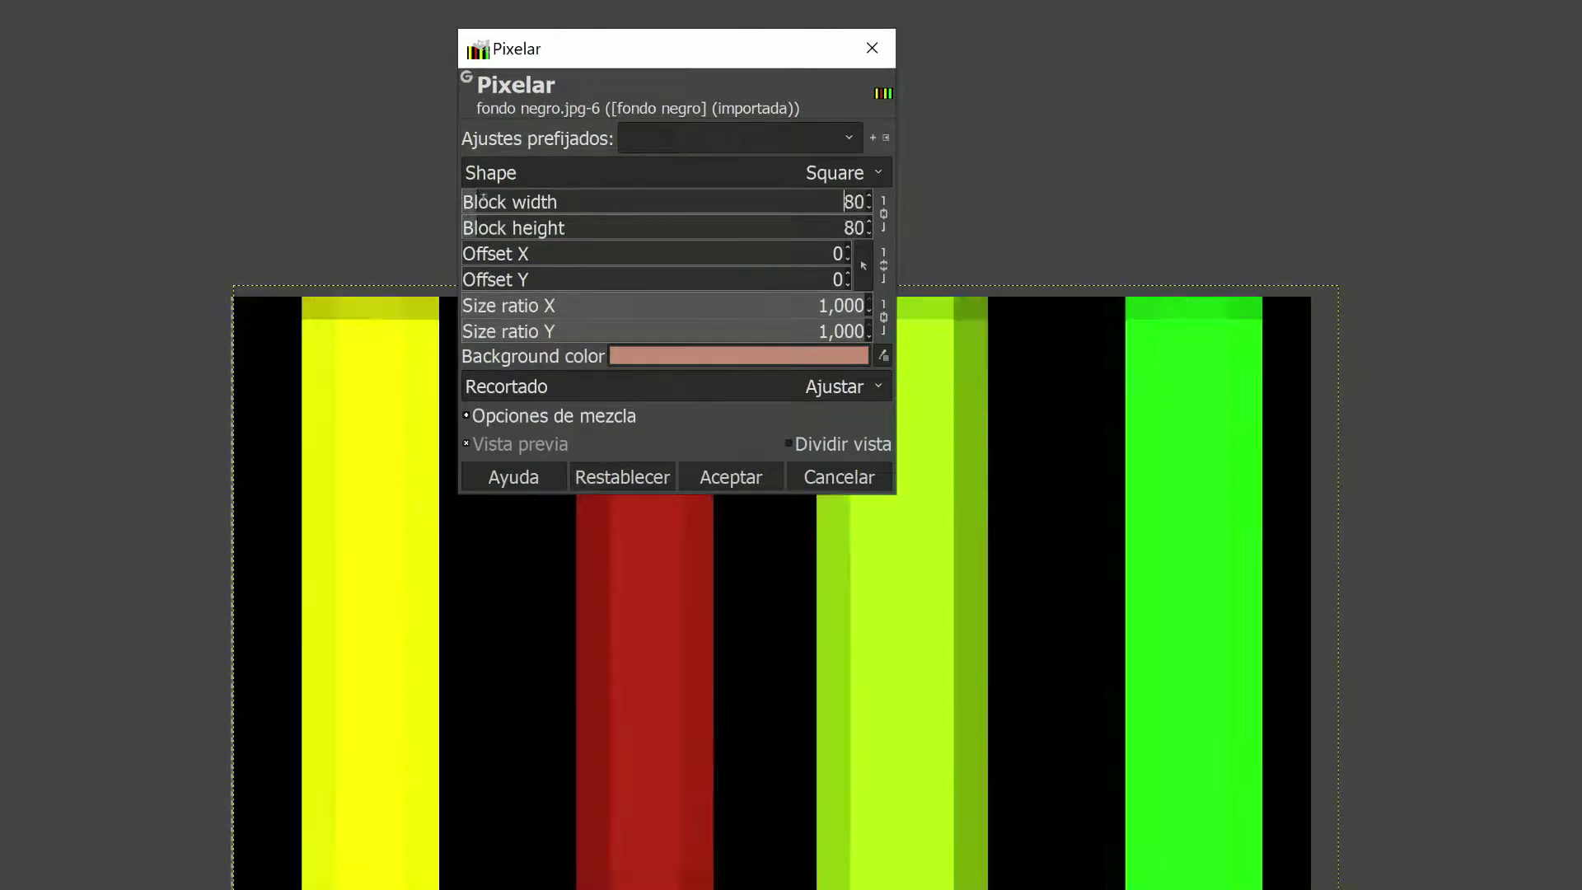
mouse_move(489, 201)
mouse_down()
mouse_move(511, 200)
mouse_move(492, 201)
mouse_up()
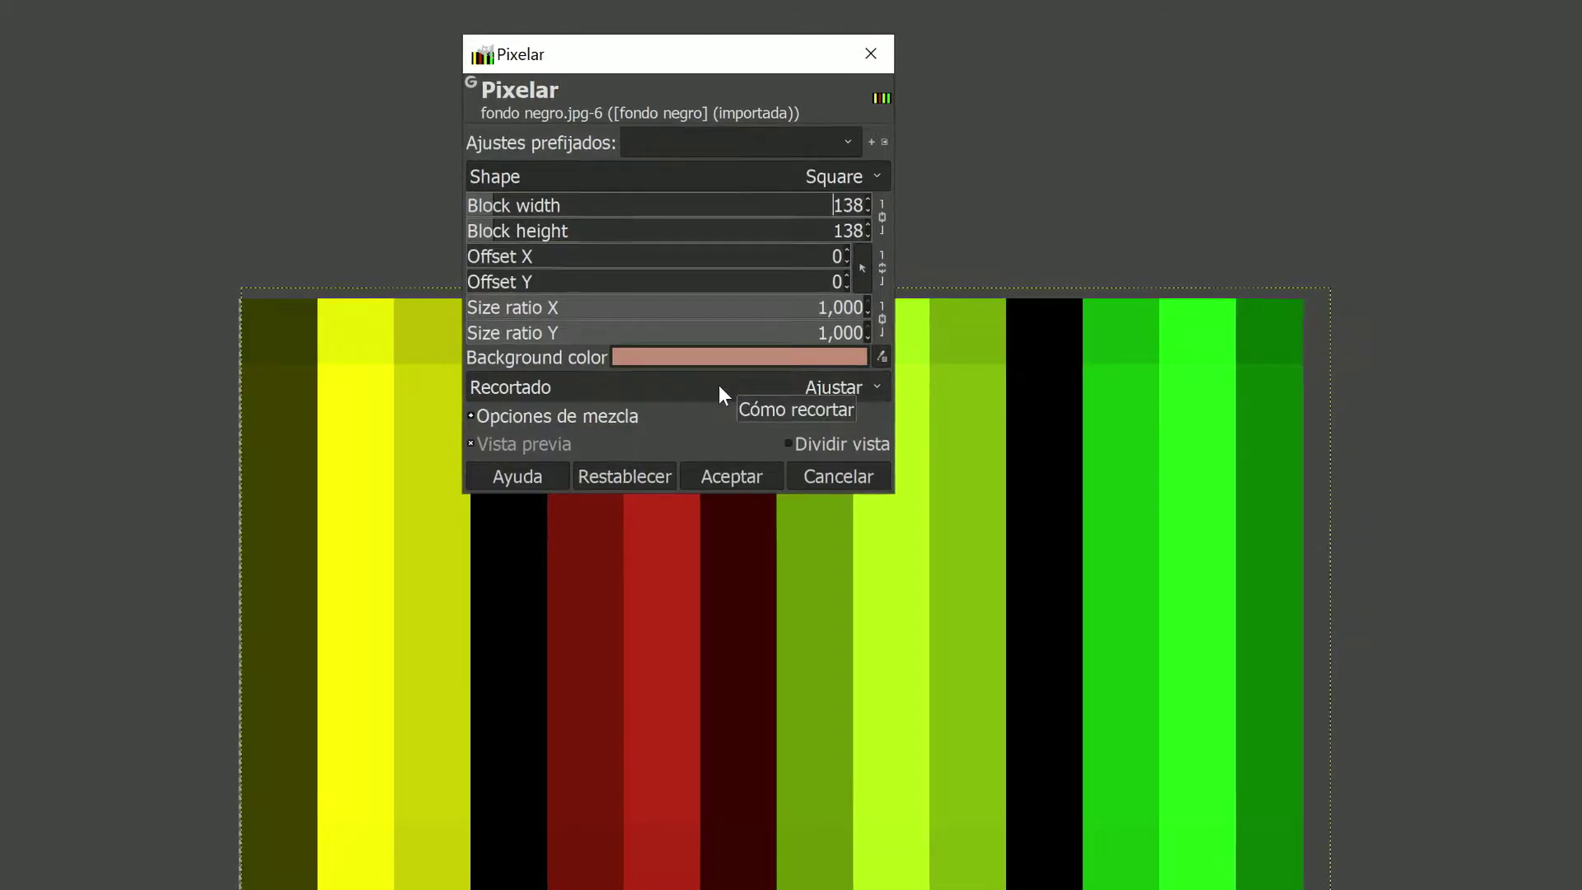
click(726, 471)
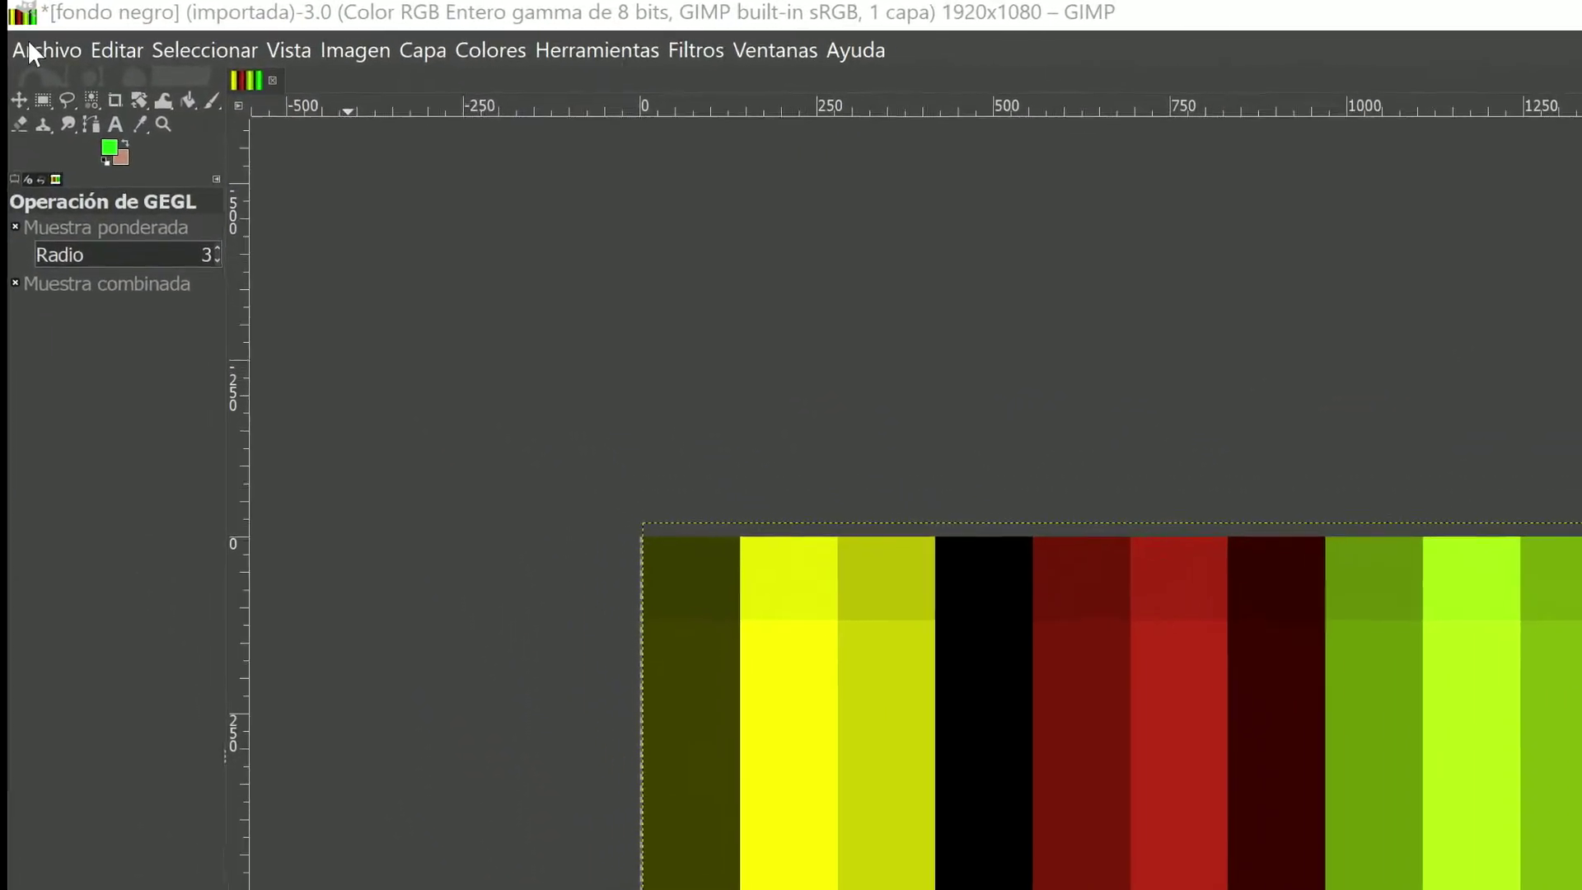
click(27, 42)
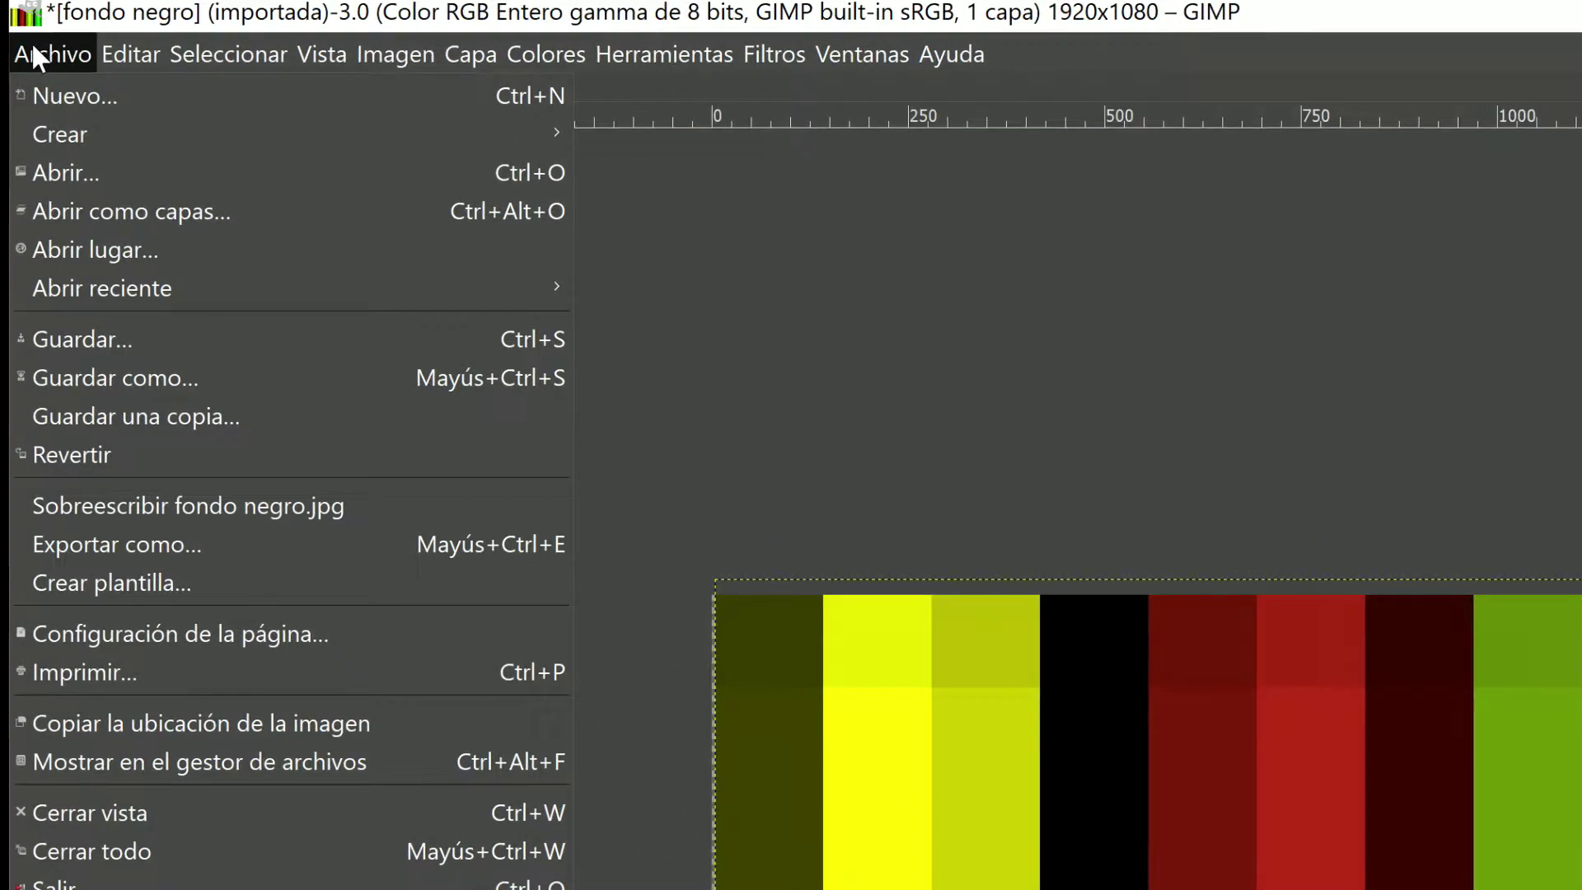
Add the Desktop image binarios.jpg as a new layer over the stripes.
click(86, 214)
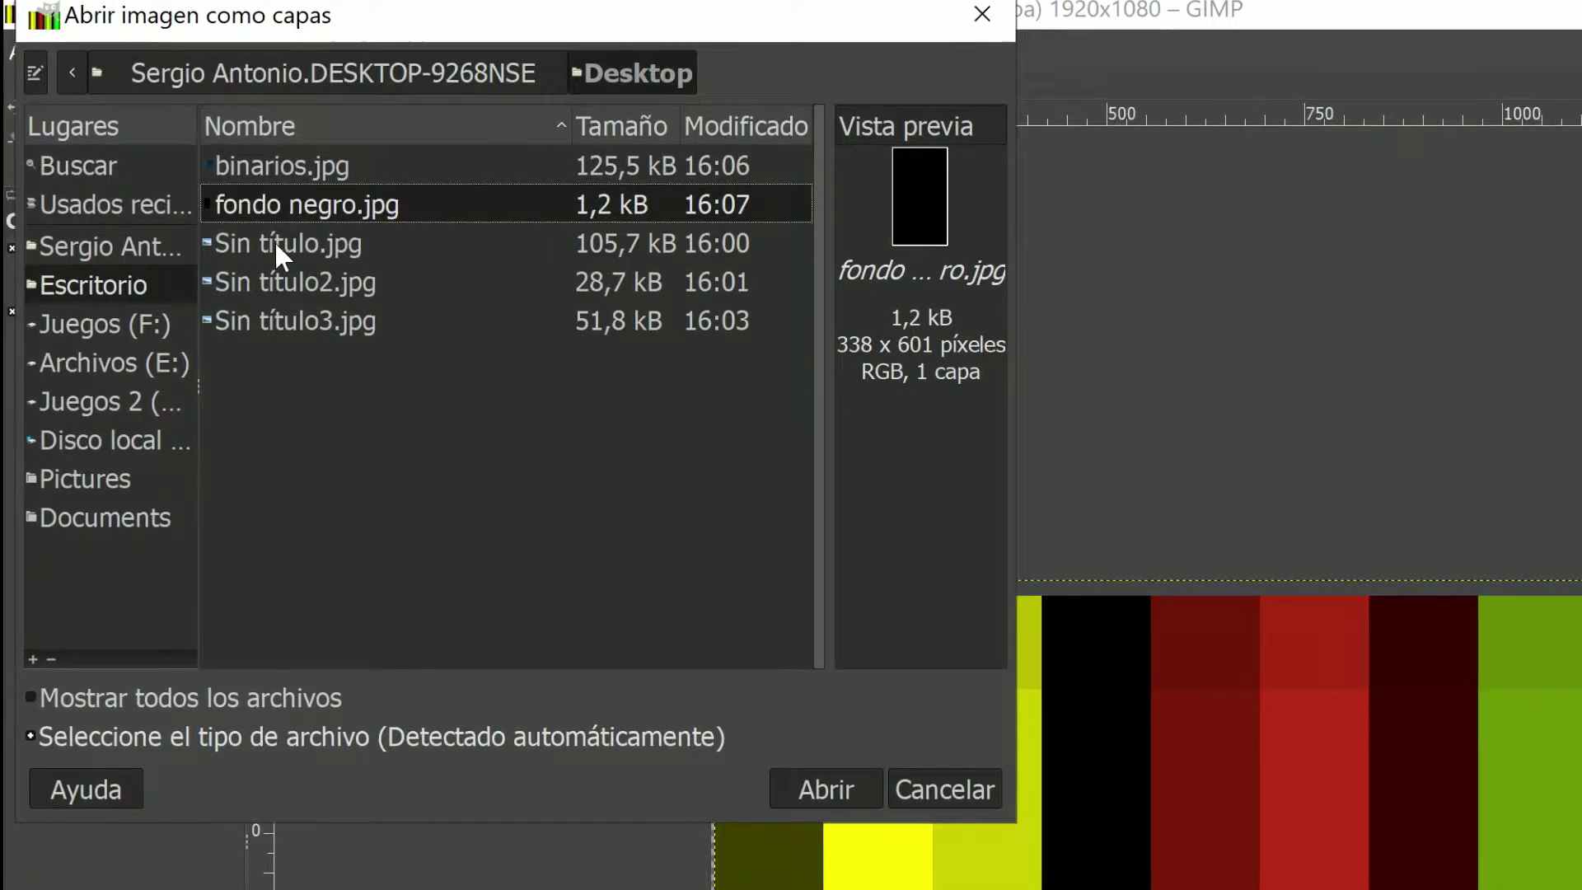
click(269, 166)
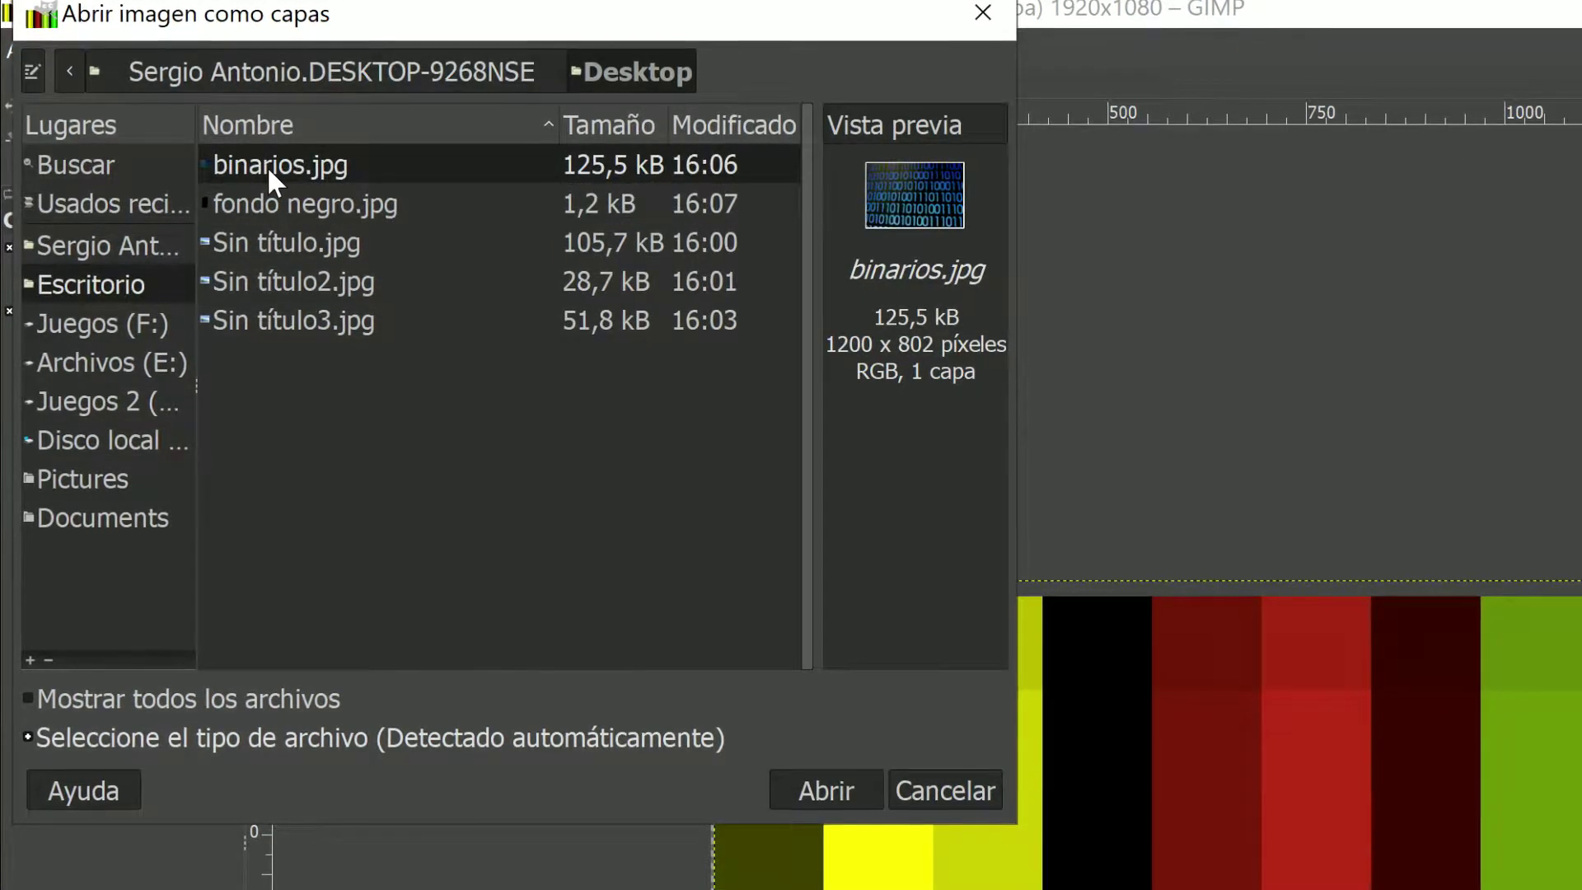
click(827, 789)
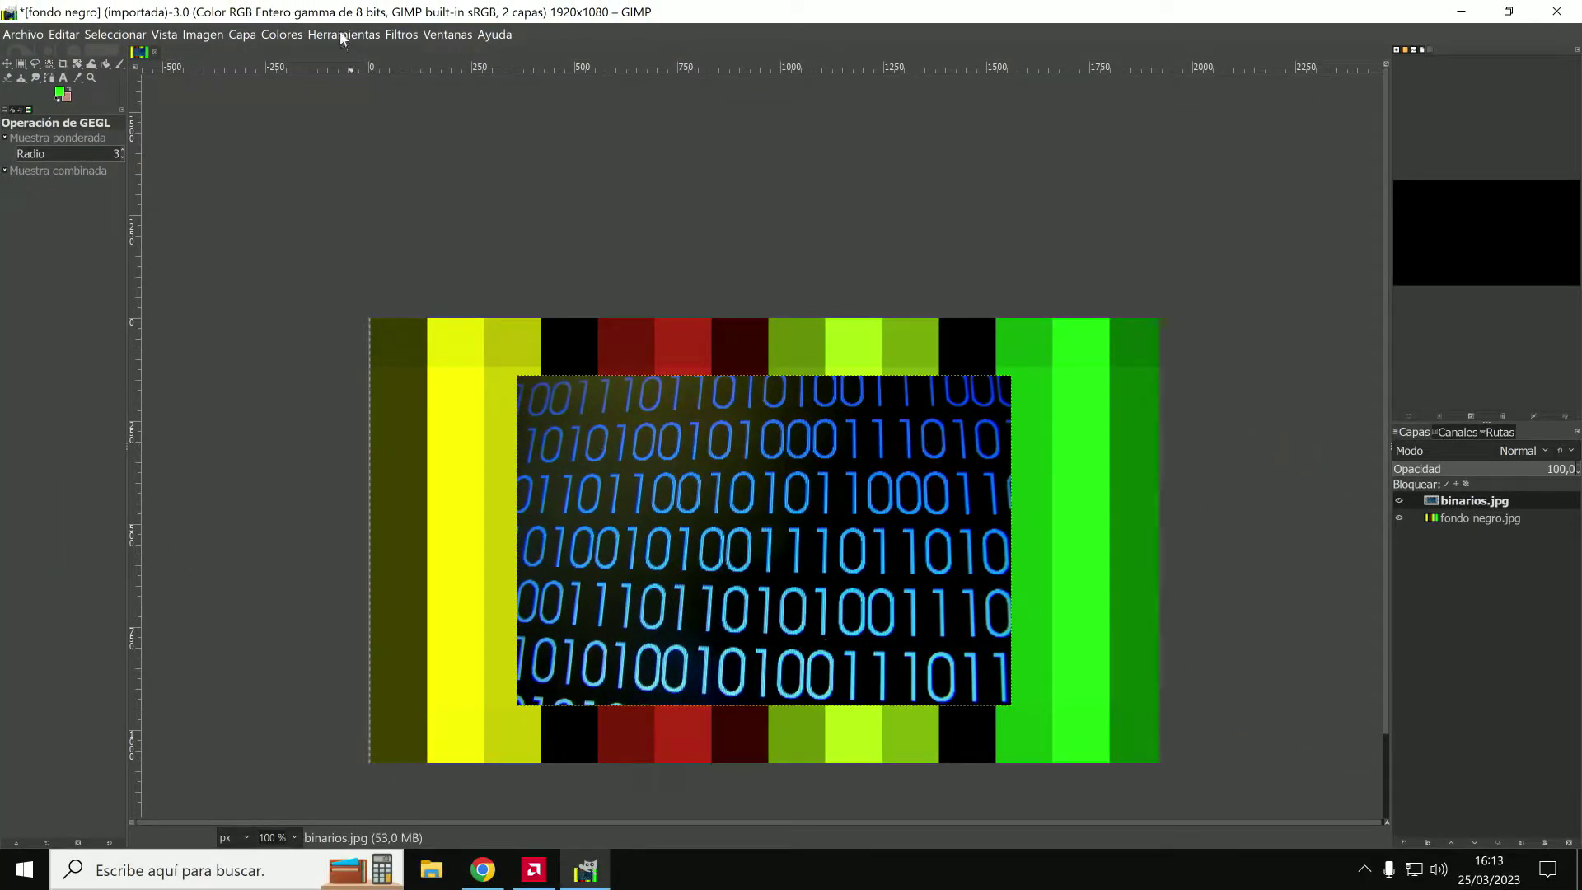
click(342, 37)
mouse_move(444, 206)
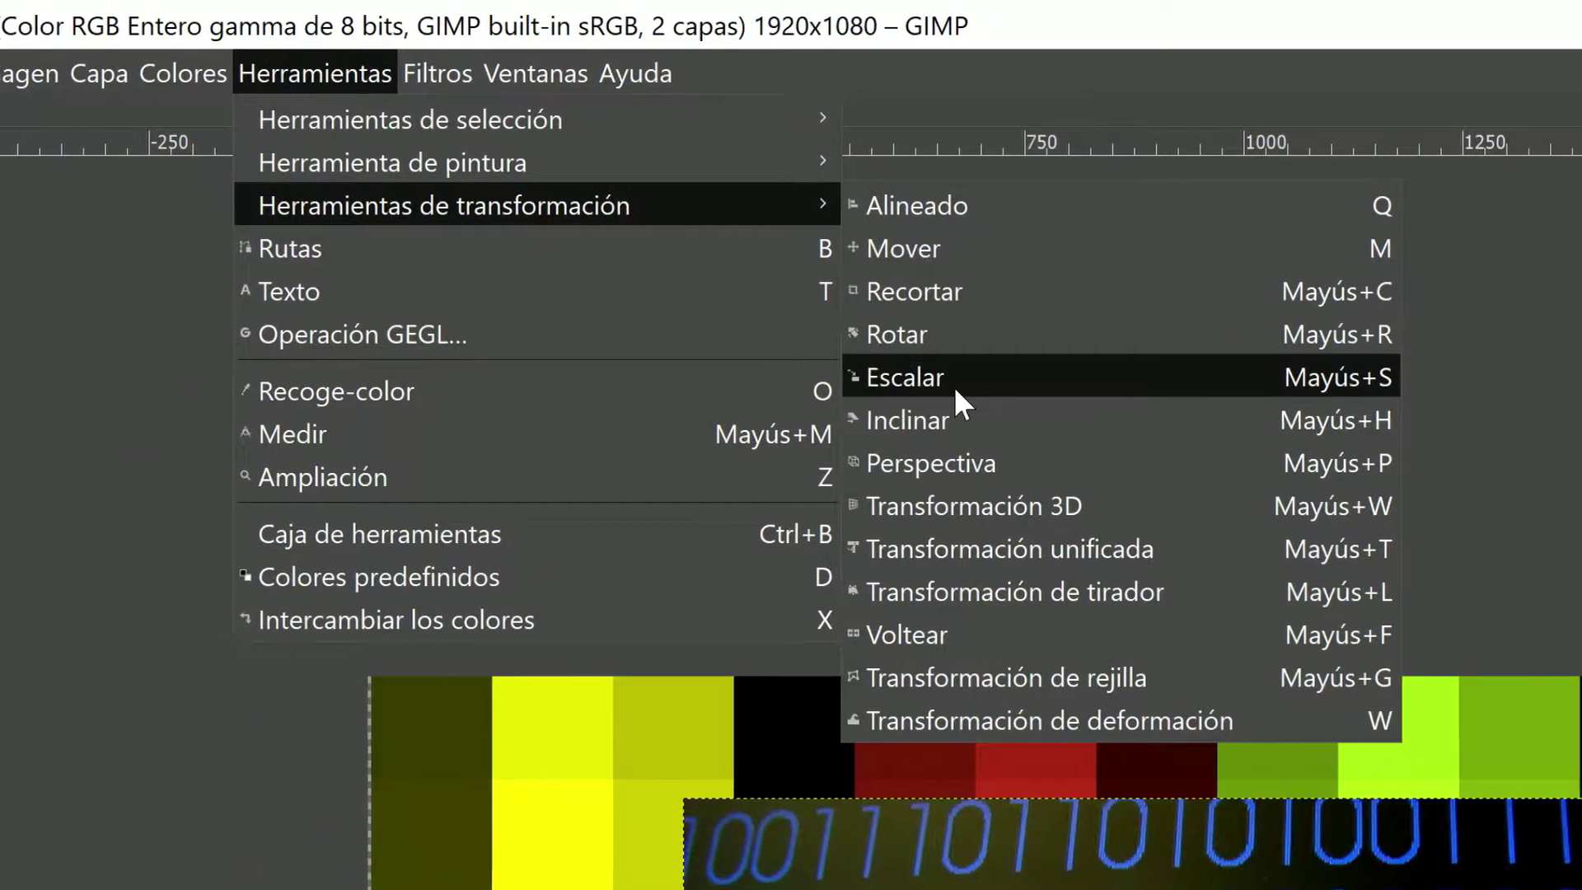
Scale the binarios.jpg layer to 1916 x 1281 pixels and position it over the canvas.
click(976, 362)
mouse_move(646, 797)
mouse_down()
mouse_move(332, 402)
mouse_move(1178, 820)
mouse_up()
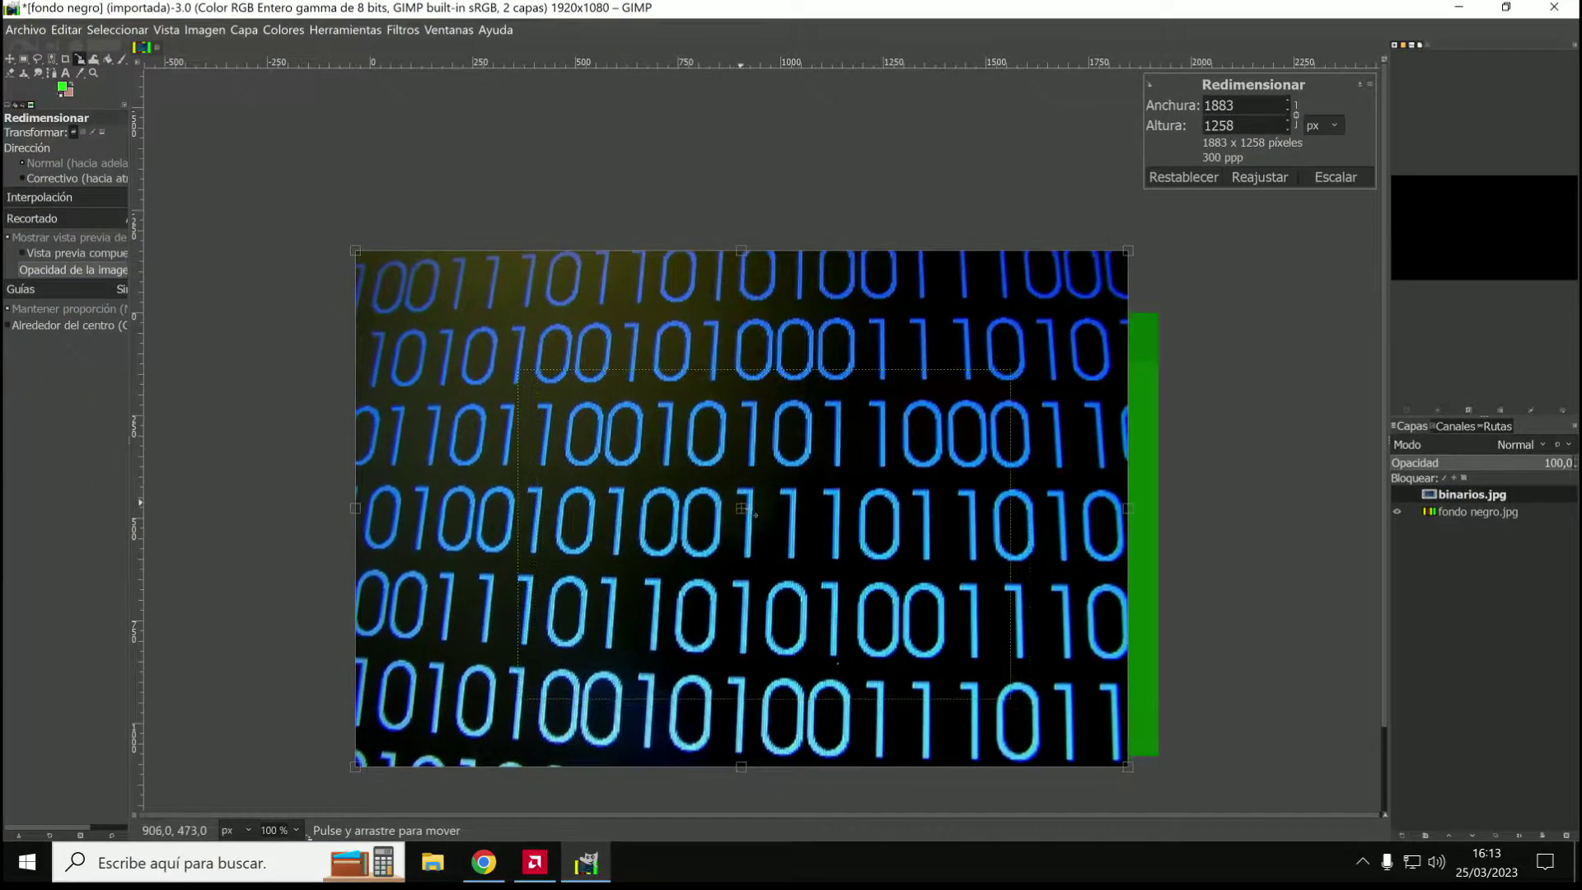
mouse_move(742, 515)
mouse_down()
mouse_move(784, 509)
mouse_move(759, 523)
mouse_up()
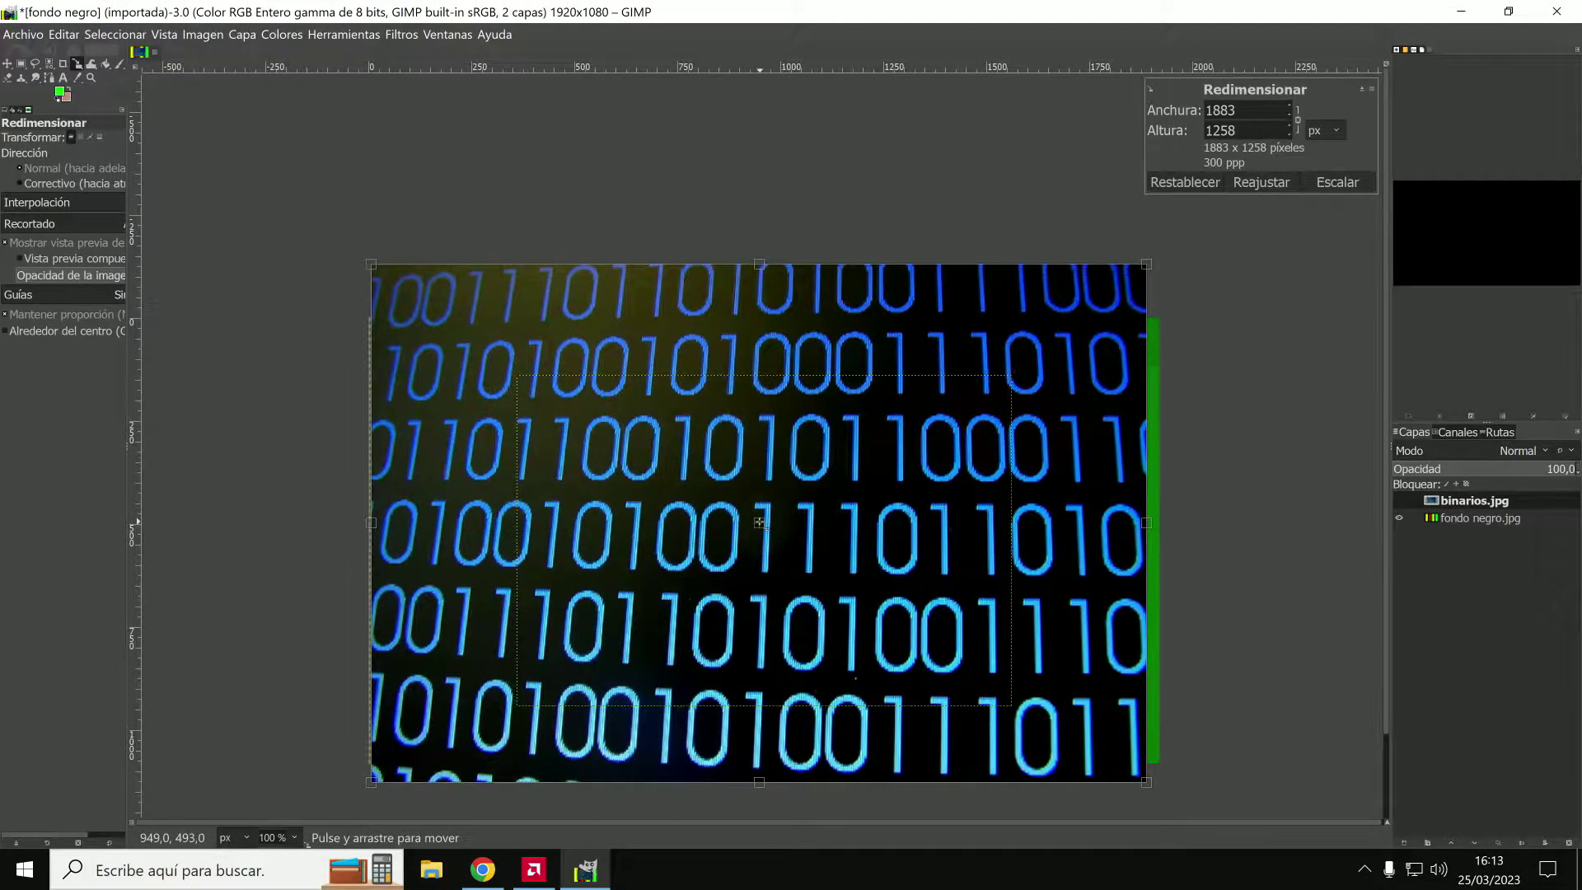
drag(1151, 530, 1165, 525)
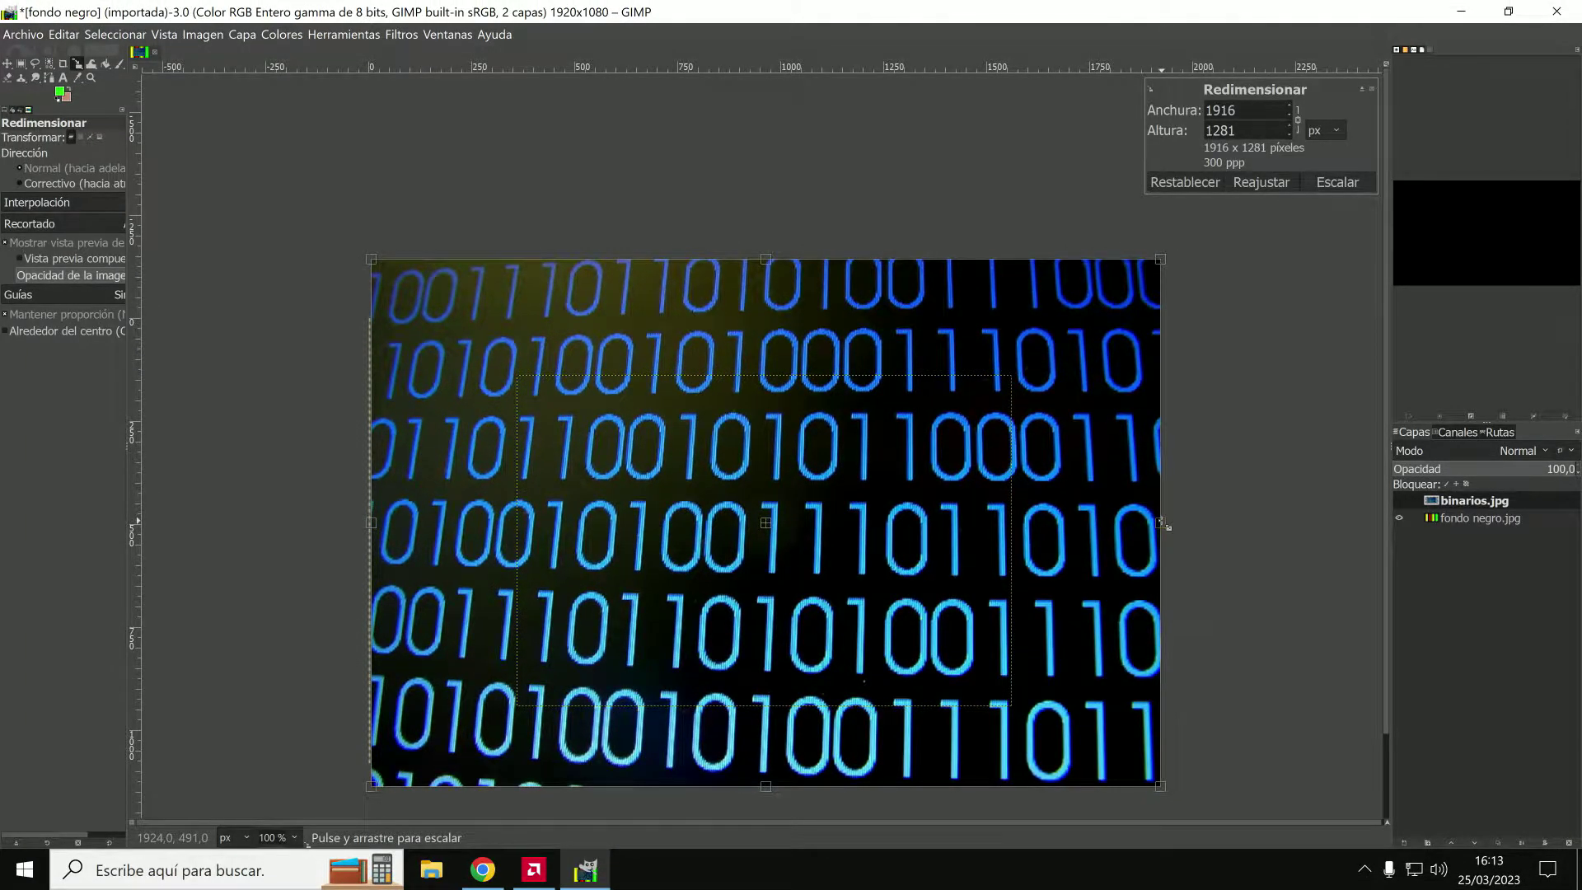
drag(766, 522, 765, 524)
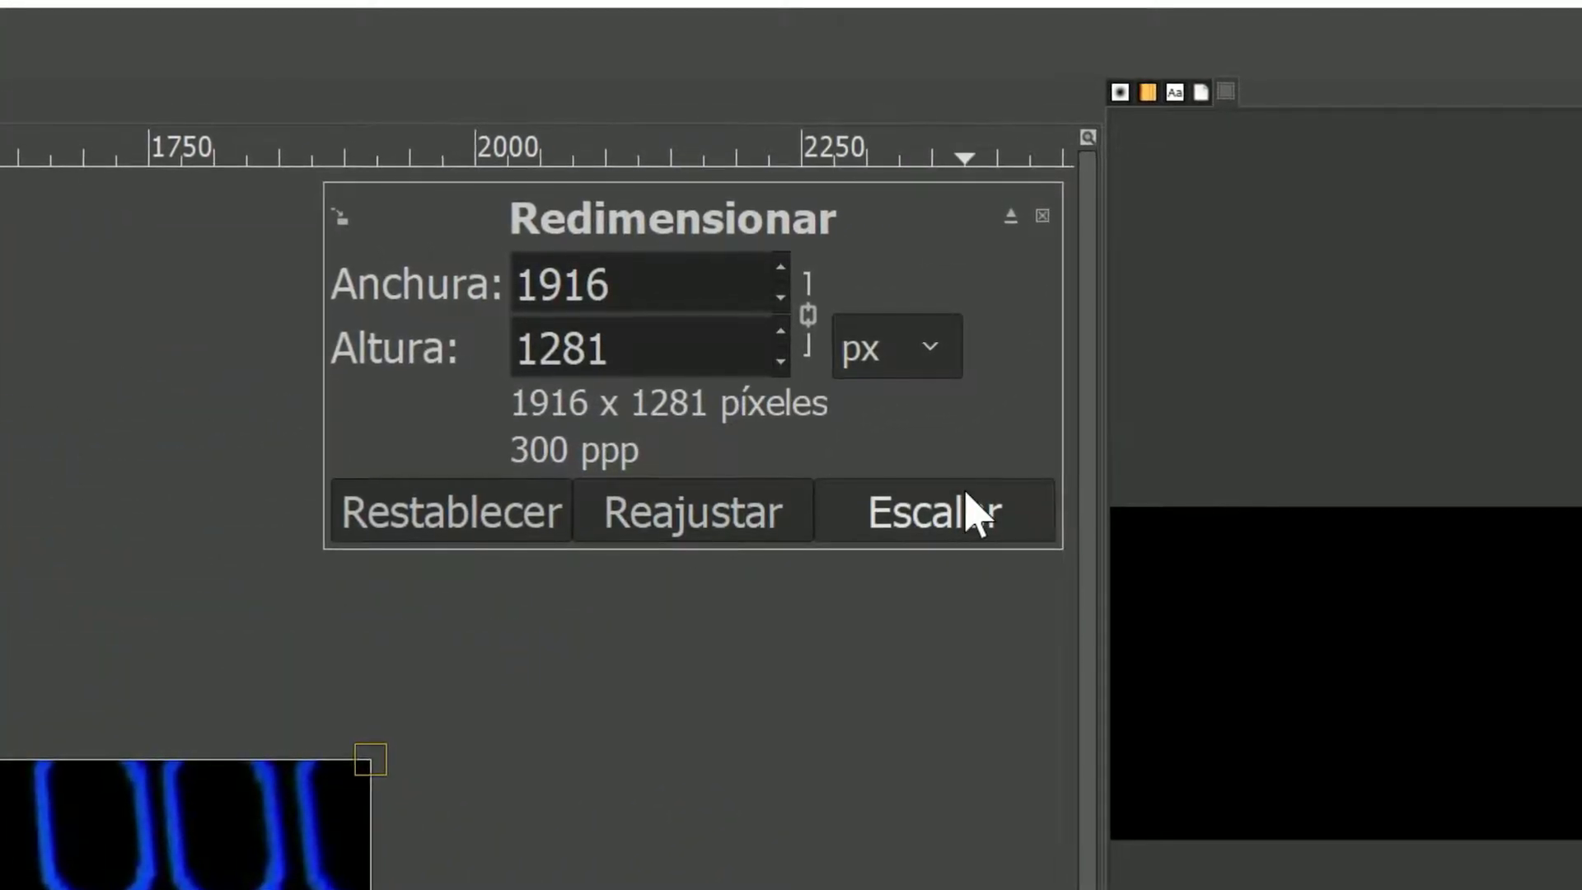
click(972, 512)
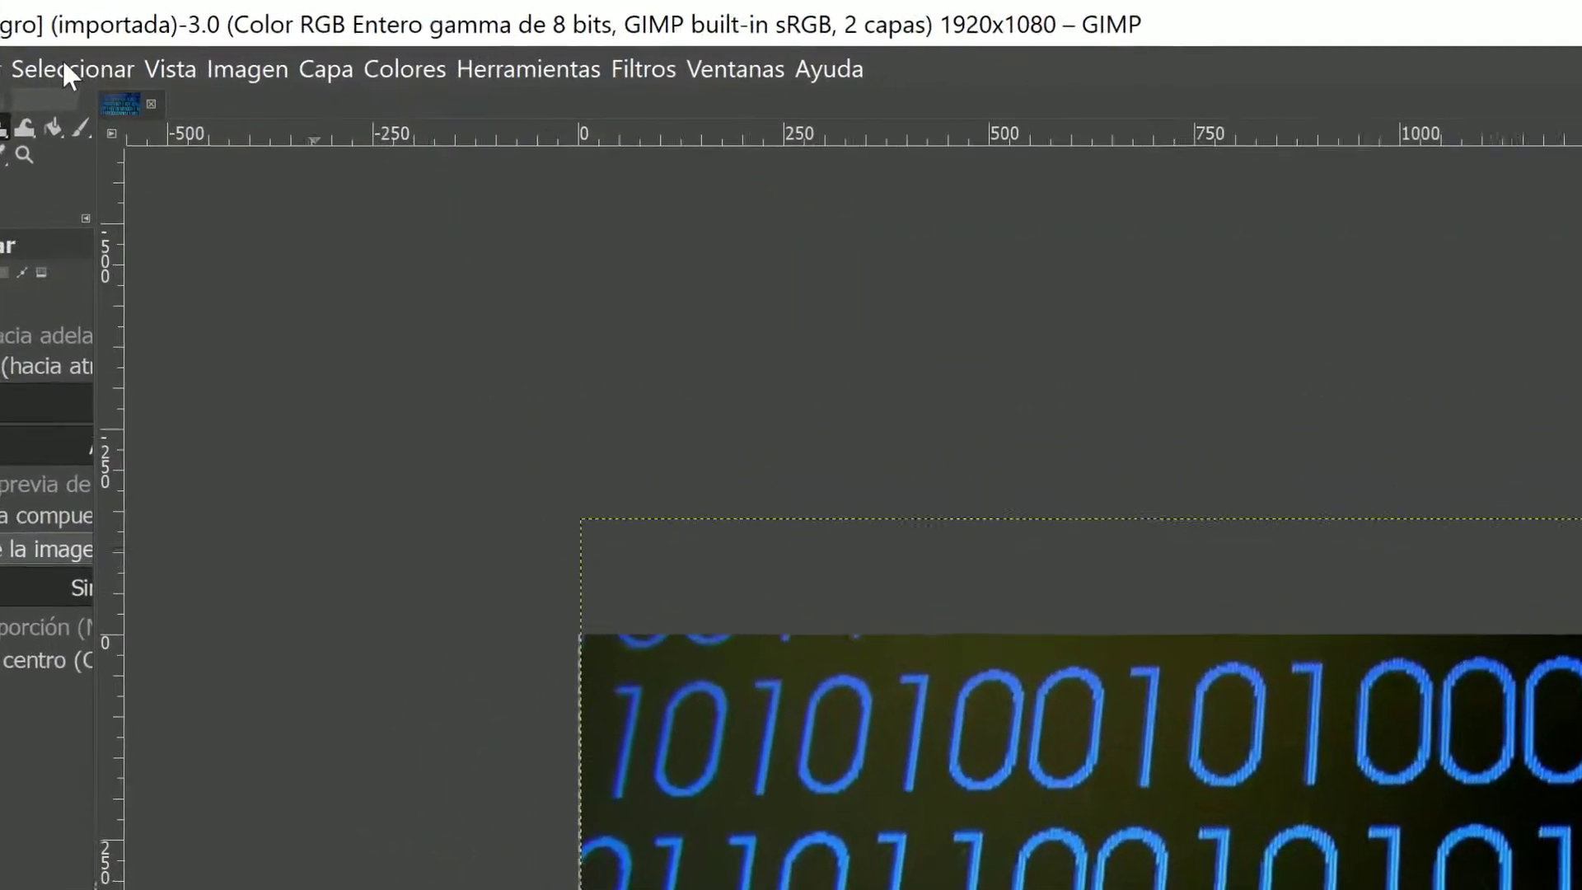
Select the binary layer's black background by colour, delete it, then deselect.
click(84, 31)
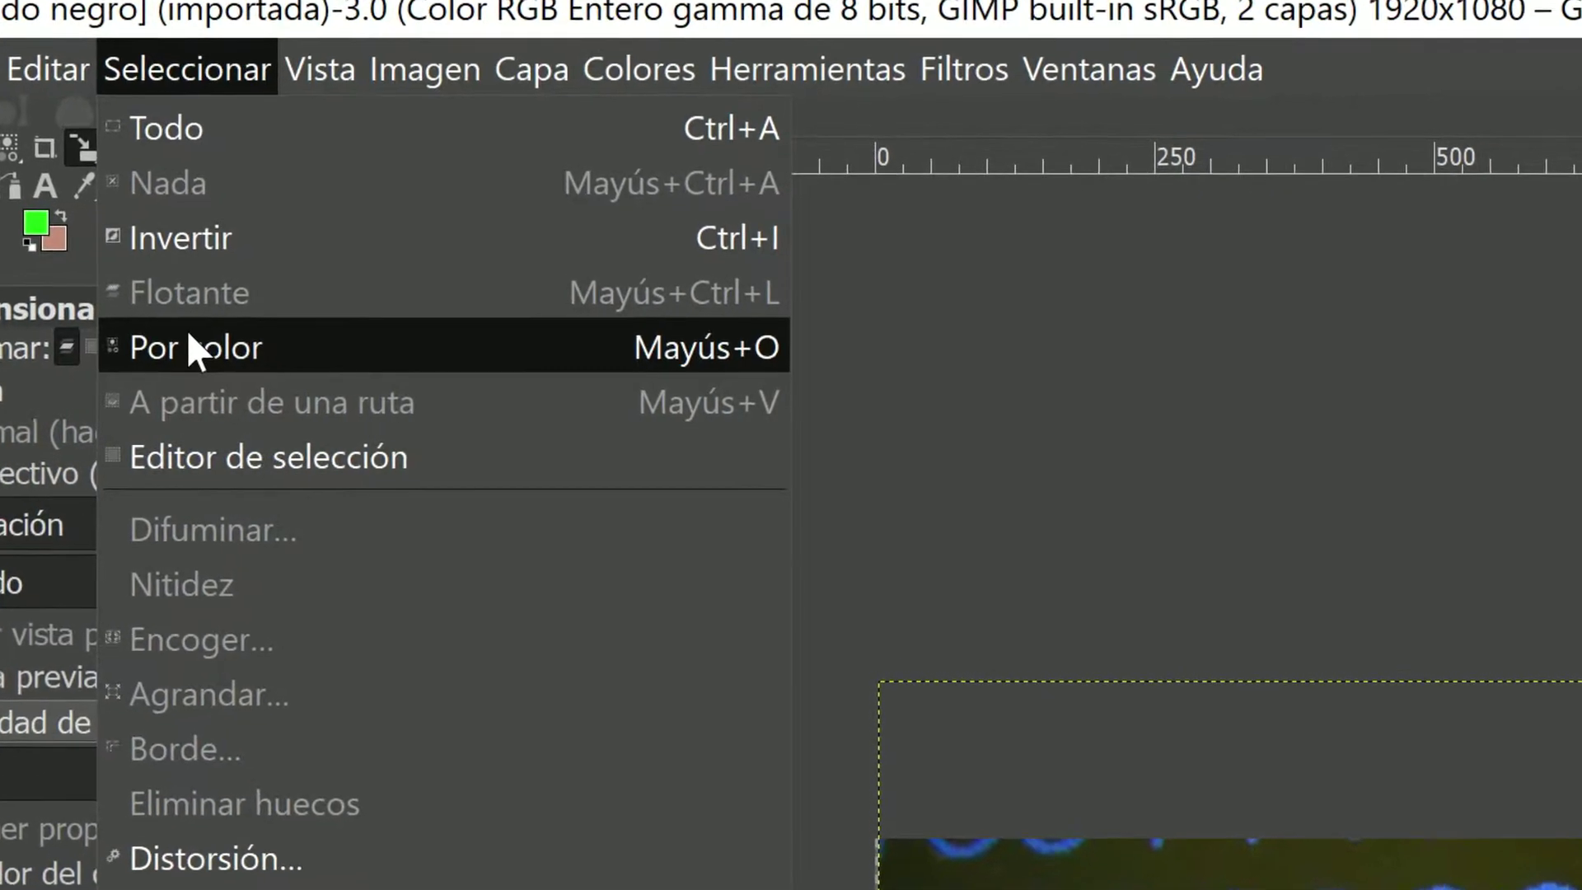
click(206, 346)
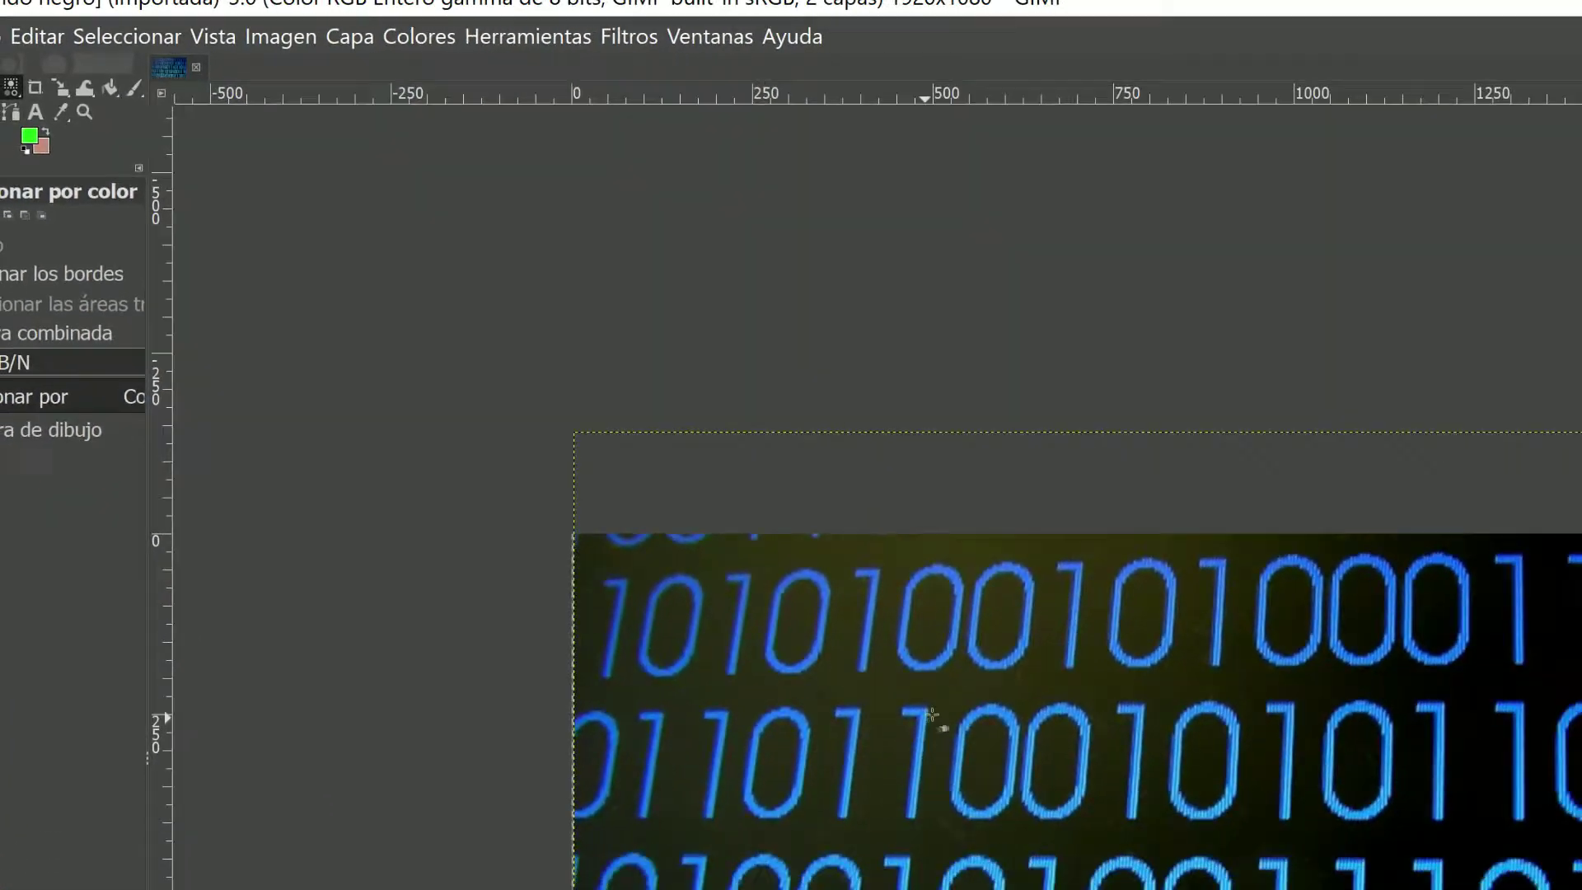
click(931, 715)
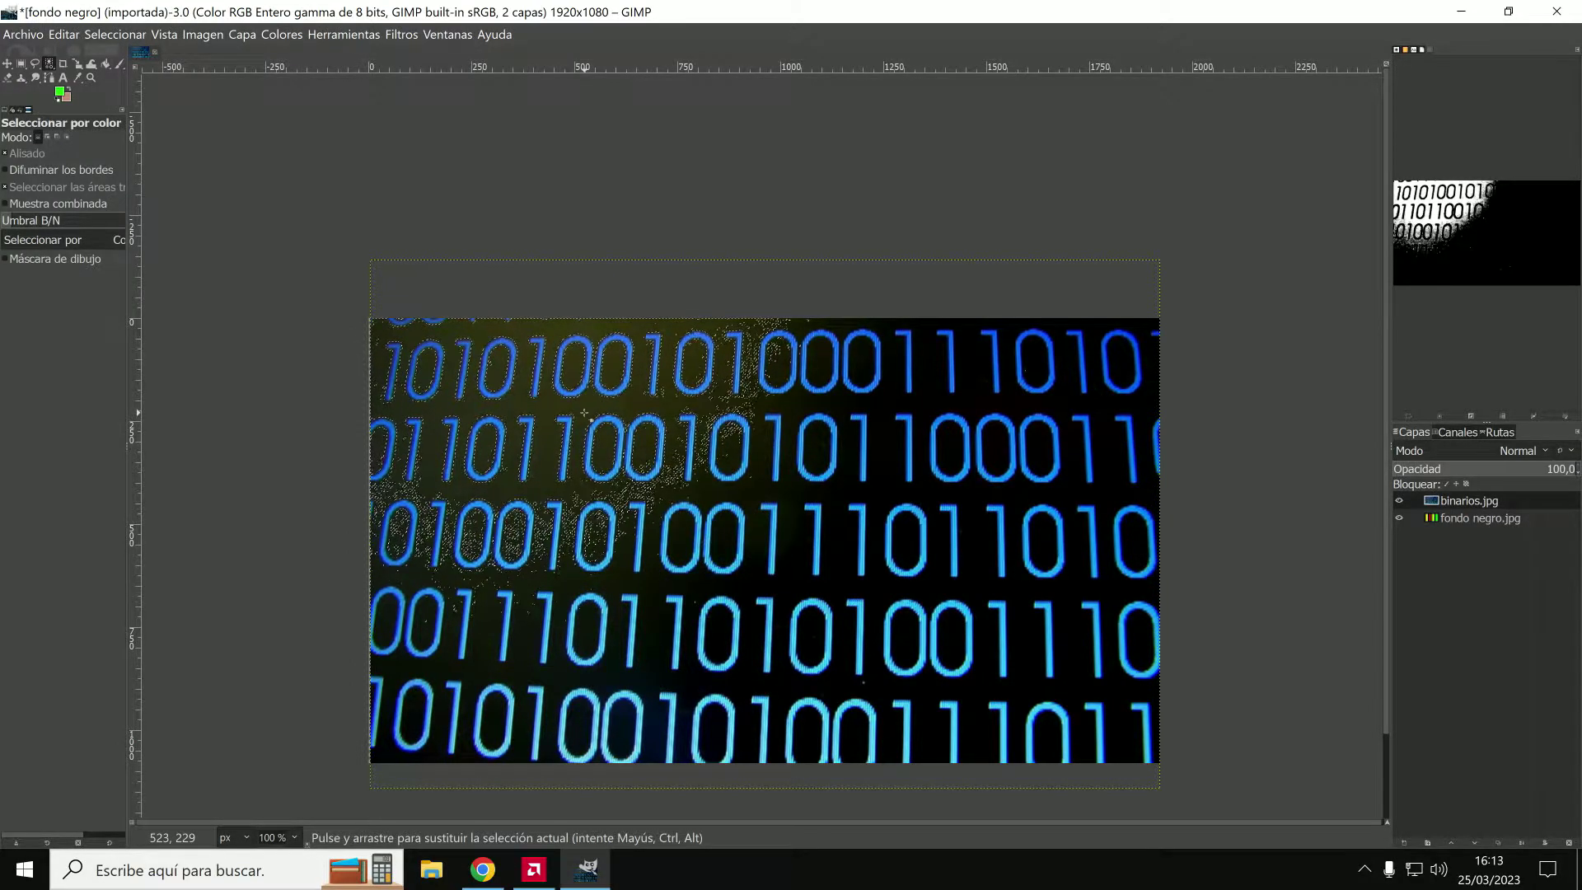
key(Delete)
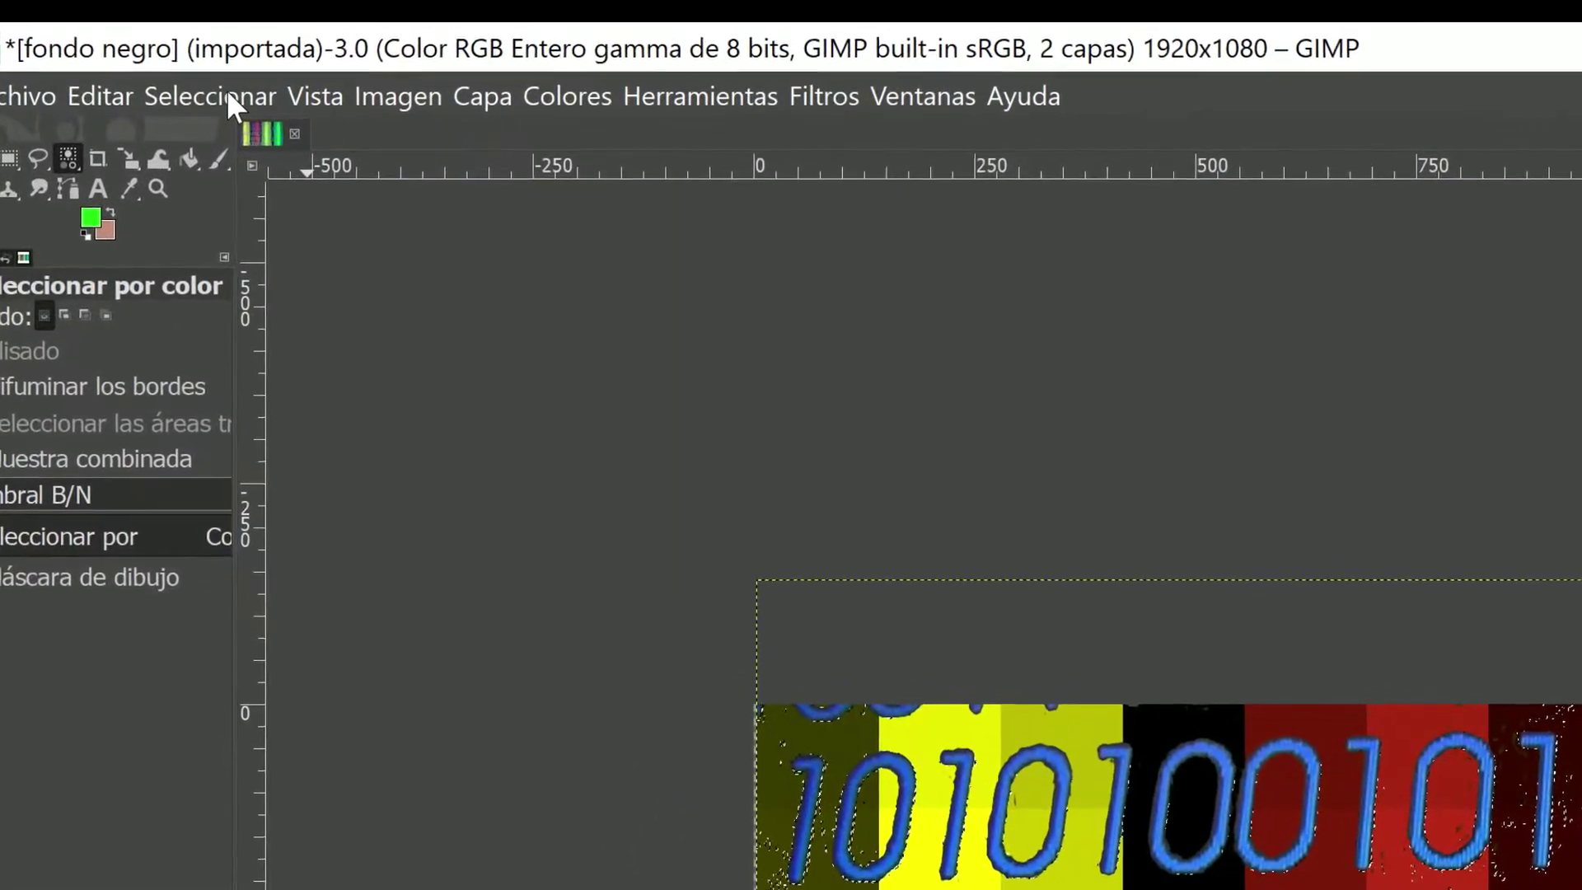
click(223, 91)
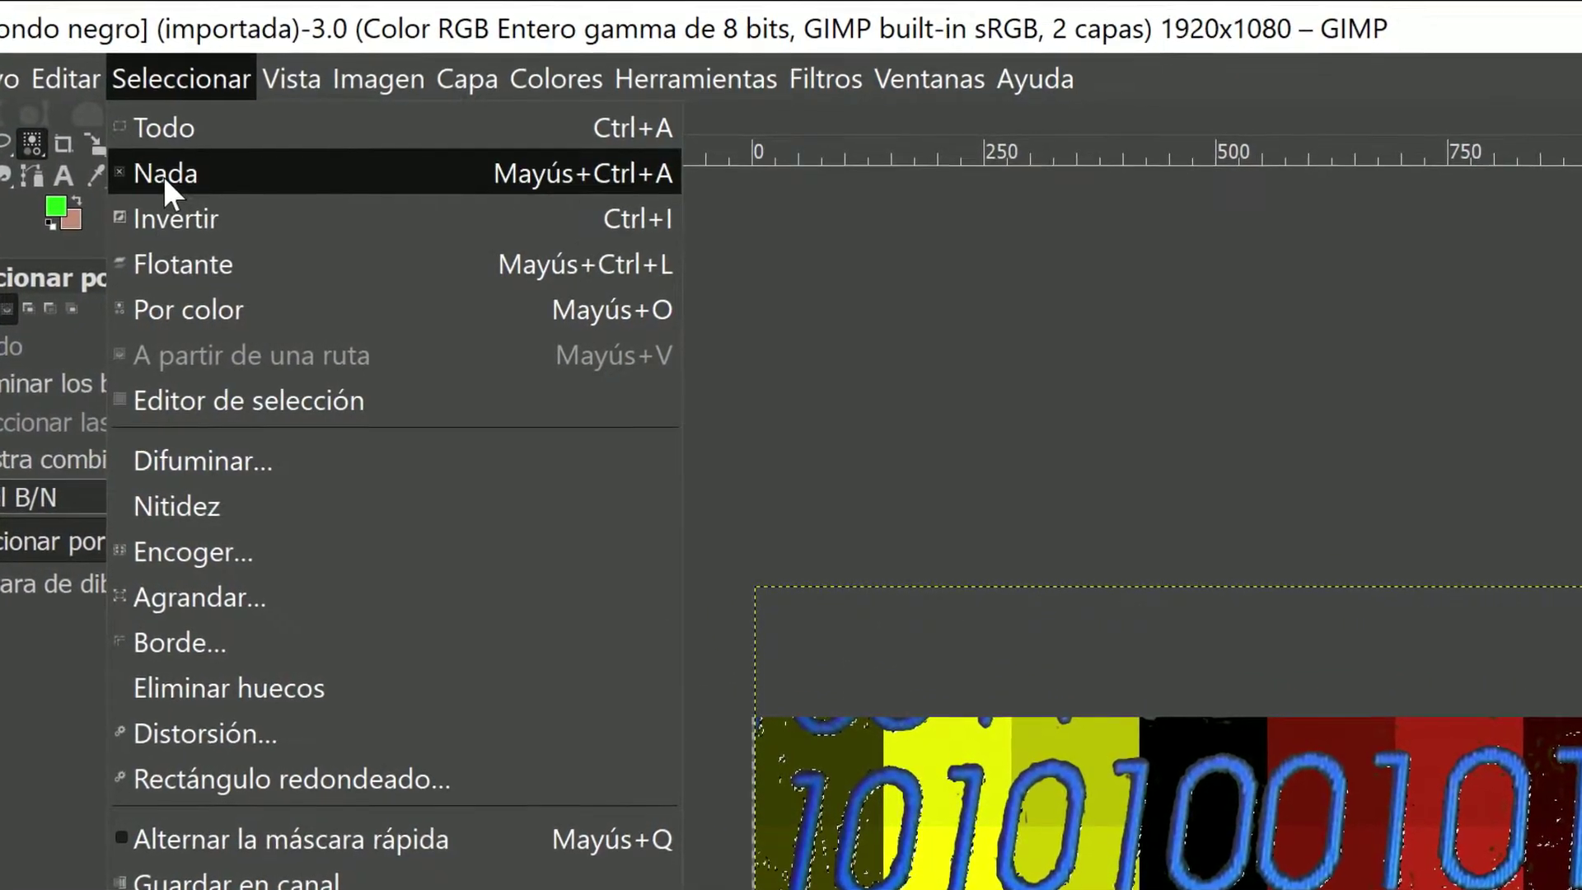
click(163, 176)
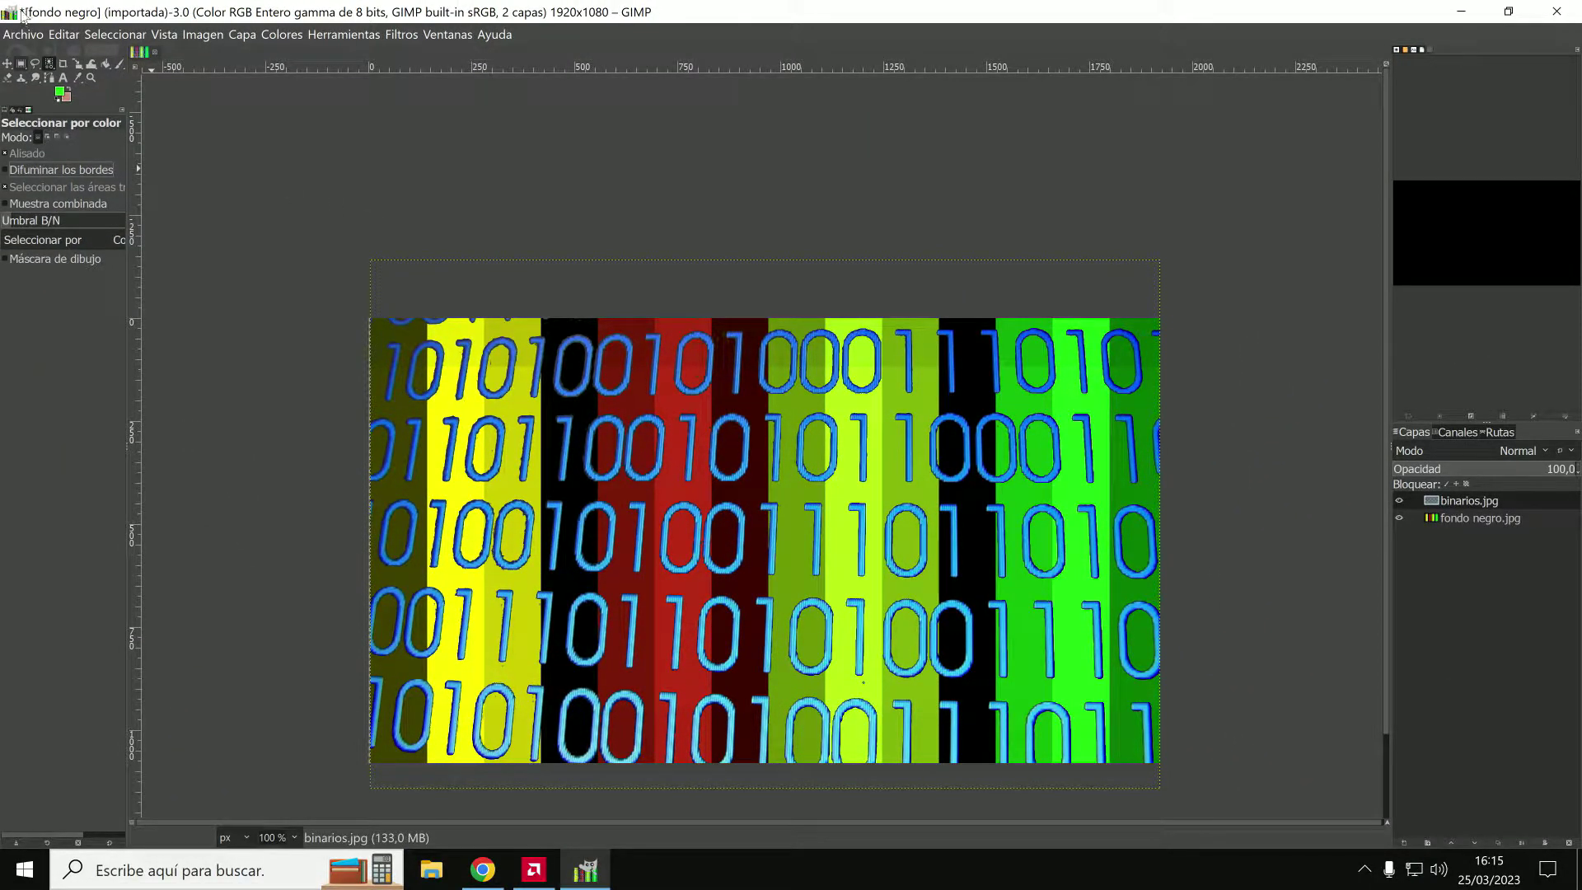
click(18, 36)
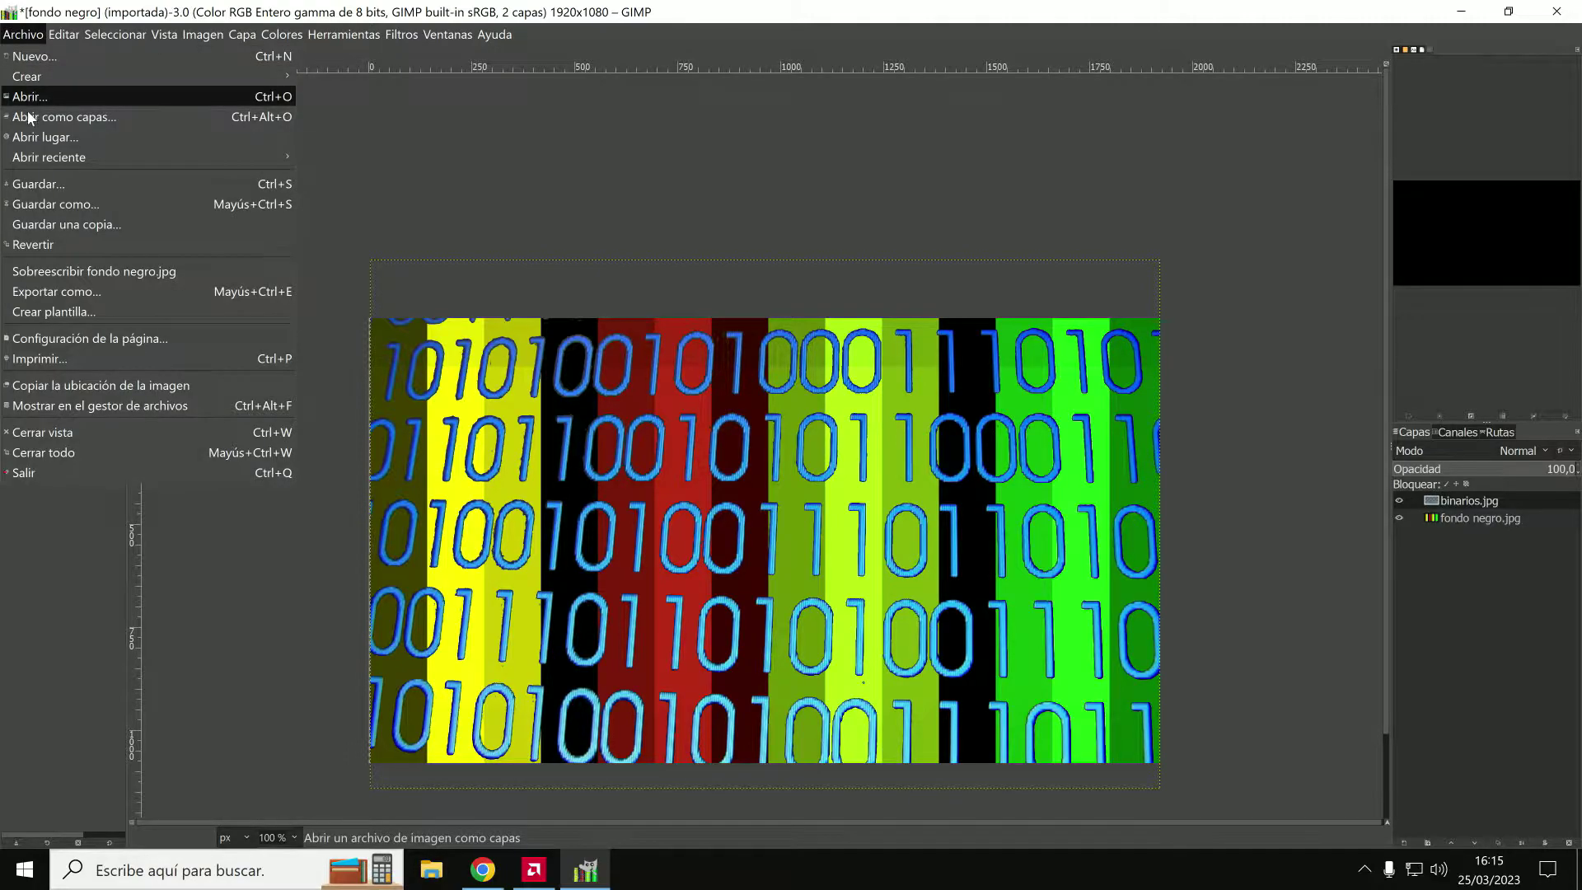
Add the chip photo Sin título.jpg from the Desktop as a new top layer.
click(65, 117)
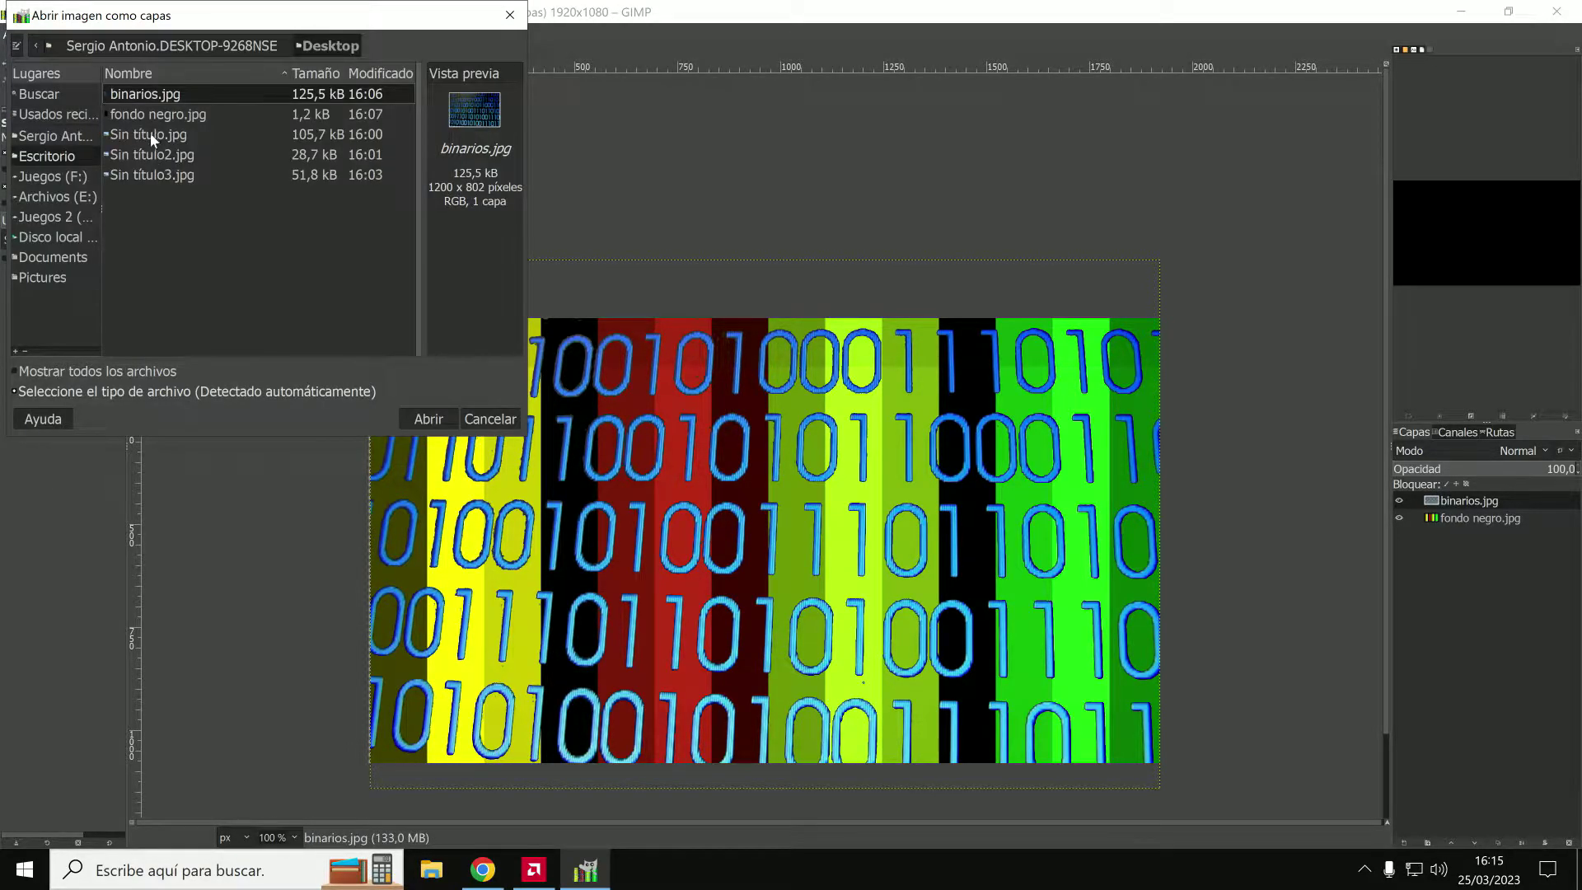
click(149, 132)
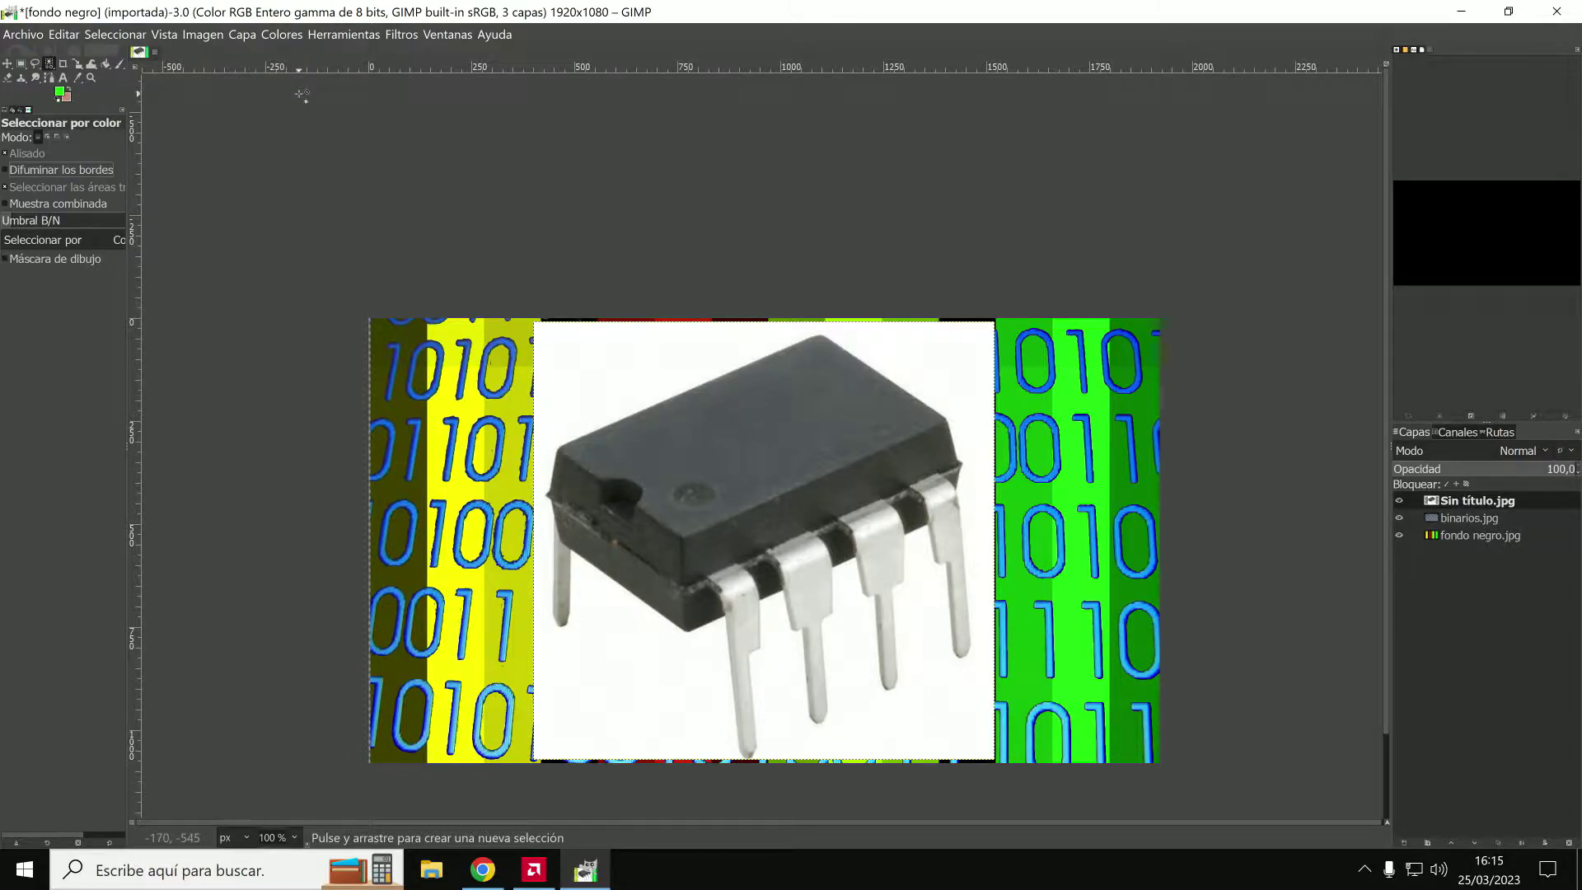
click(123, 35)
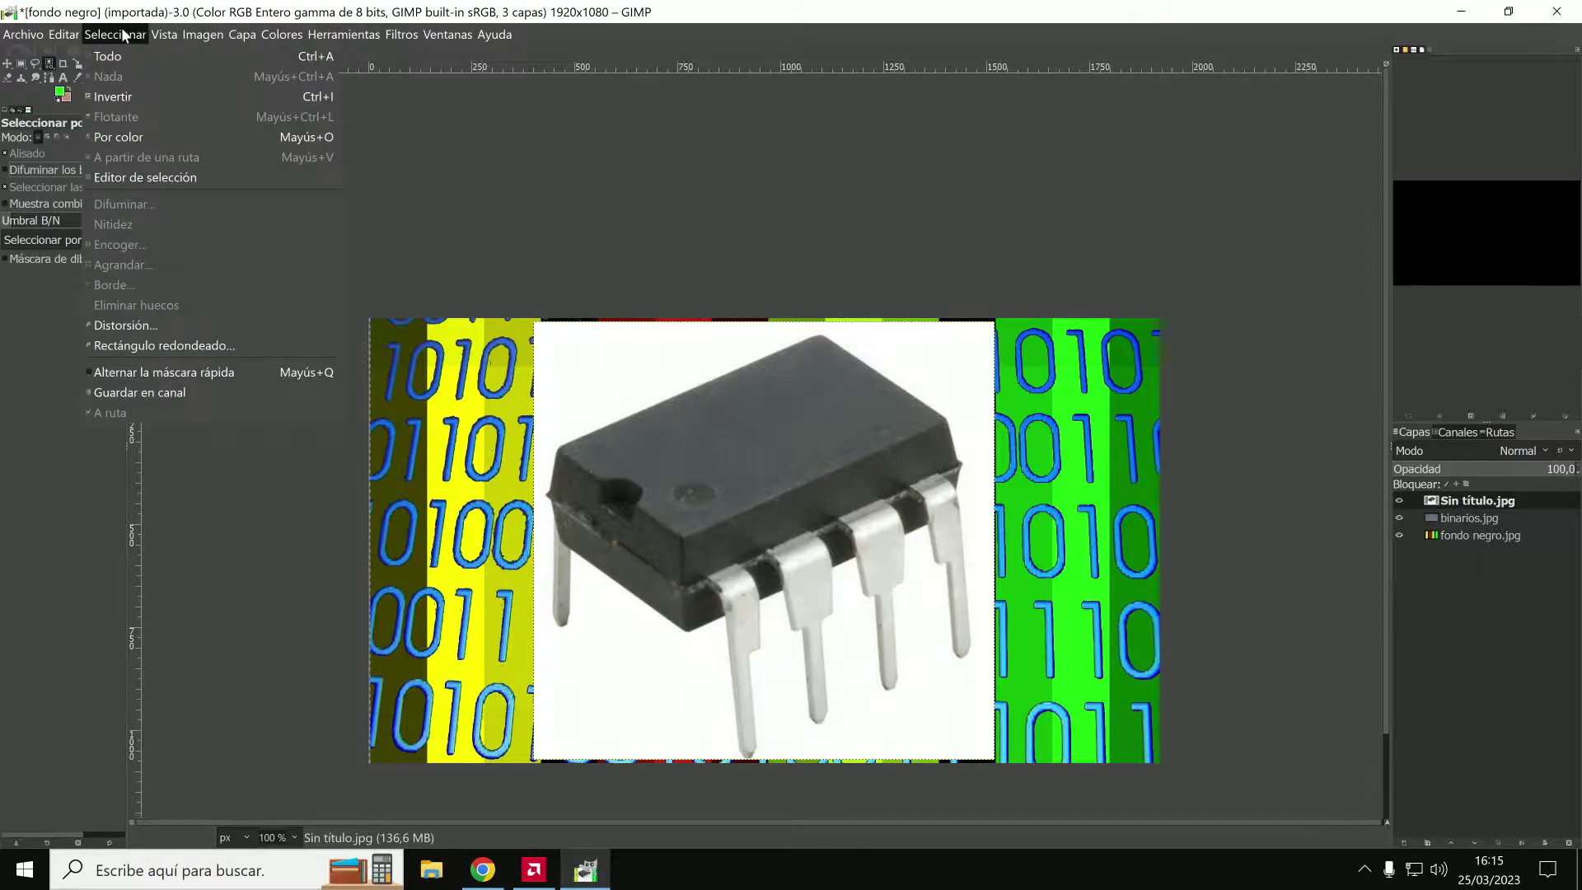
click(126, 137)
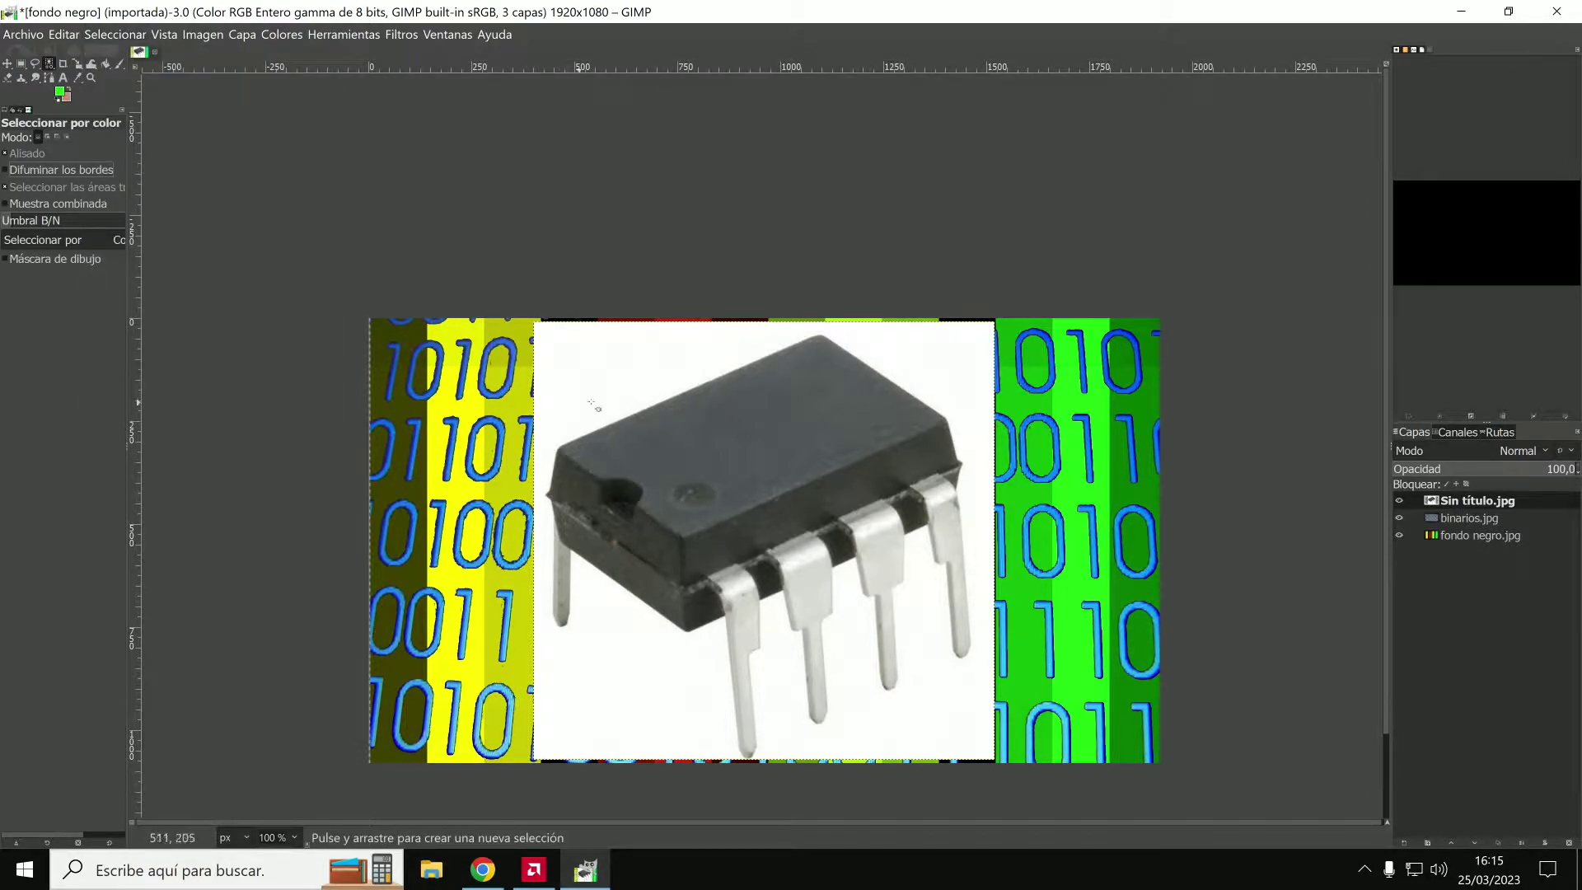
Select the chip photo's white background, add an alpha channel, and delete the white.
click(607, 382)
key(Delete)
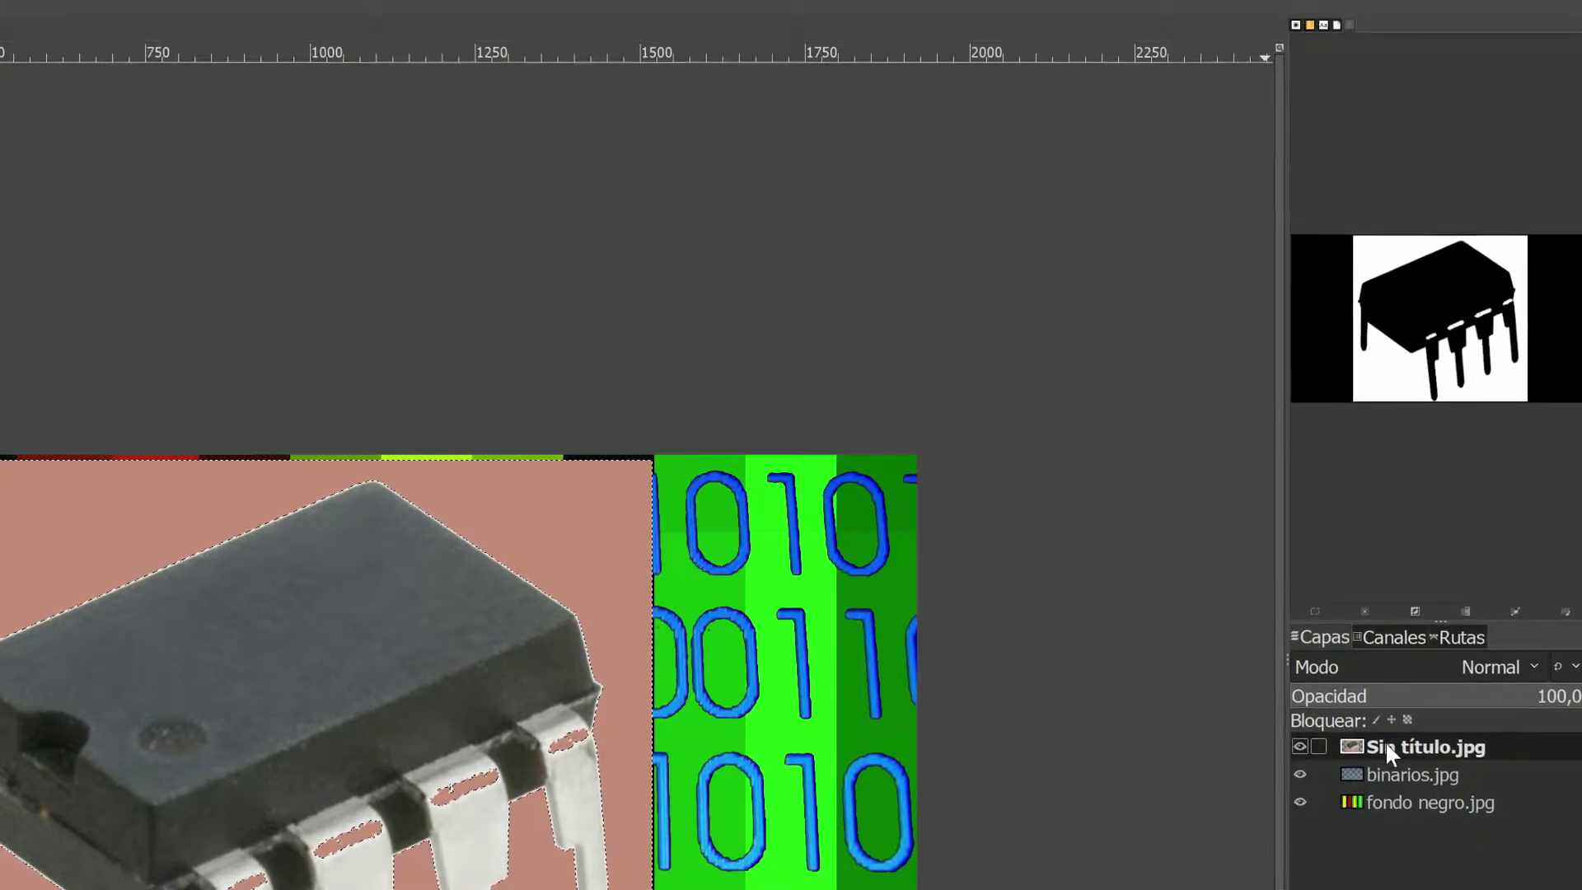
right_click(1386, 743)
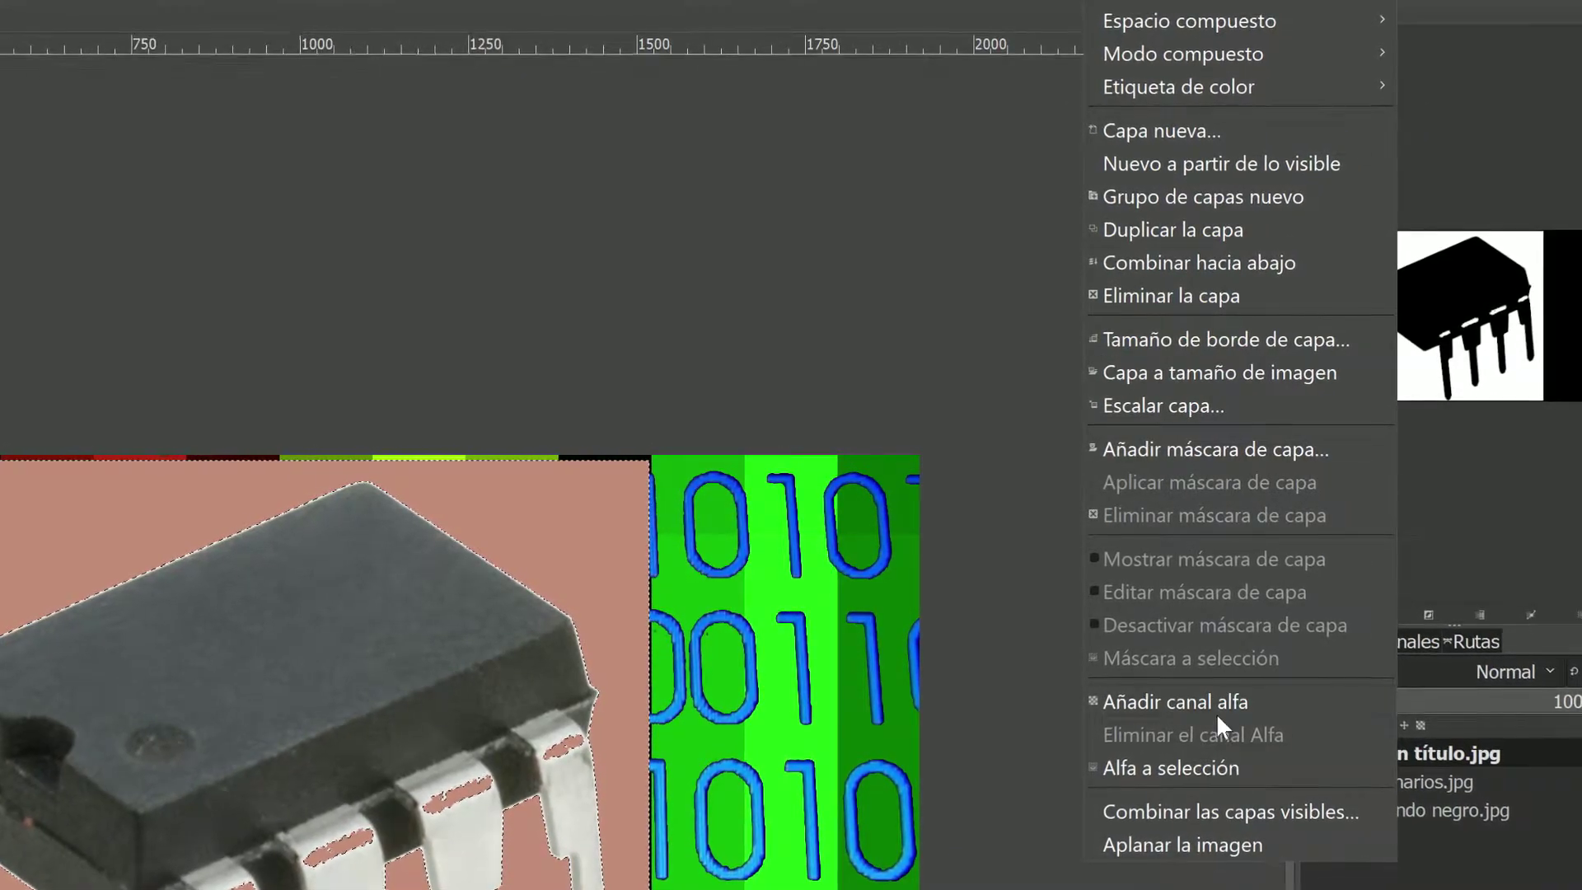
click(1156, 699)
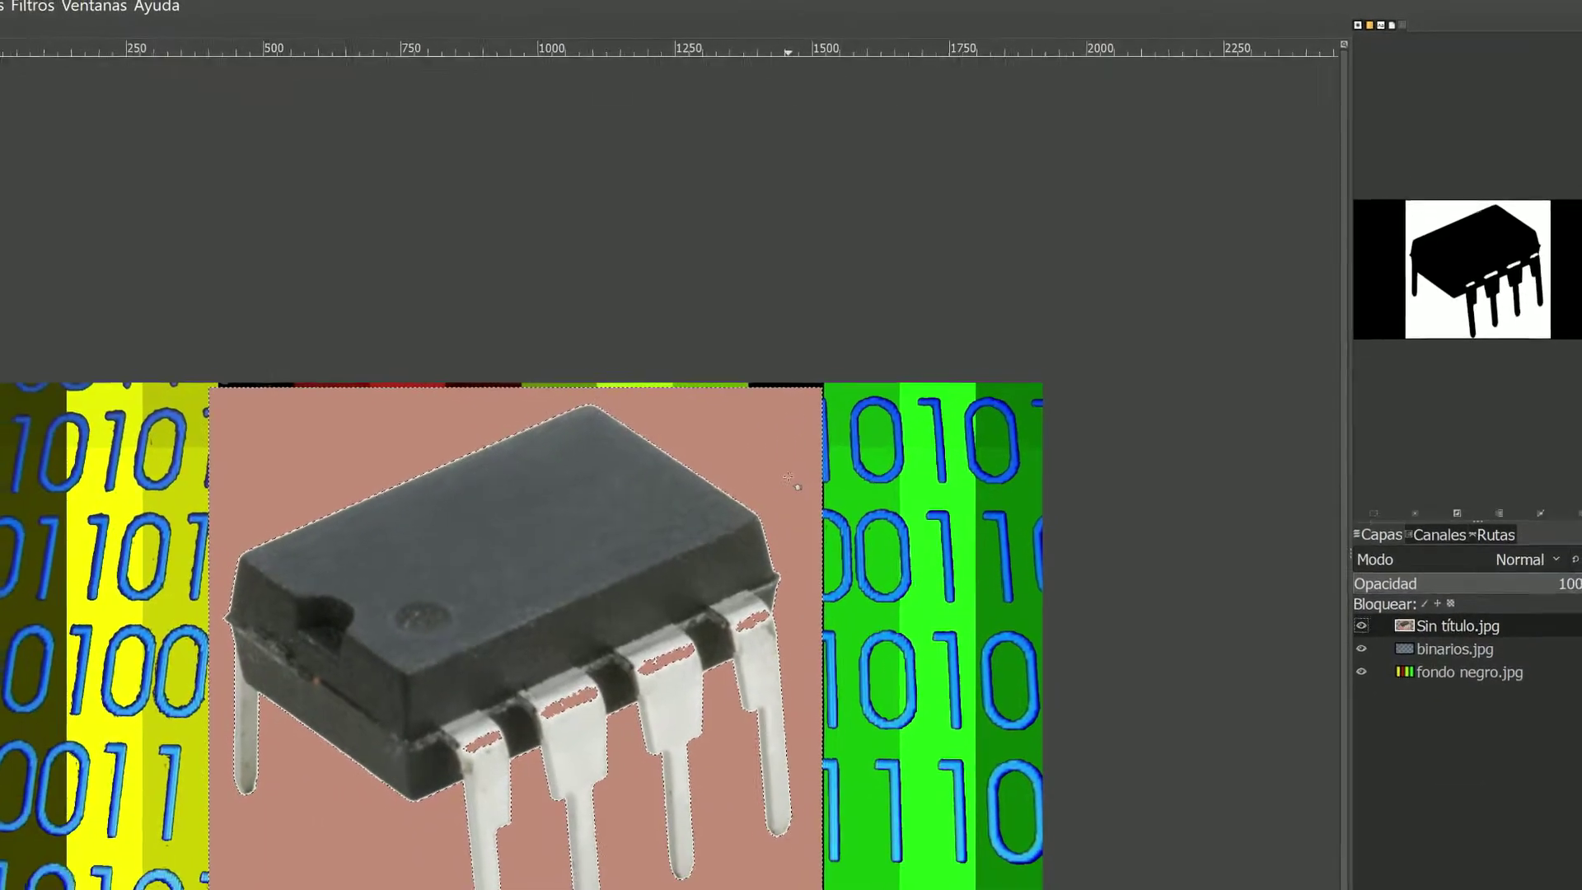
key(Delete)
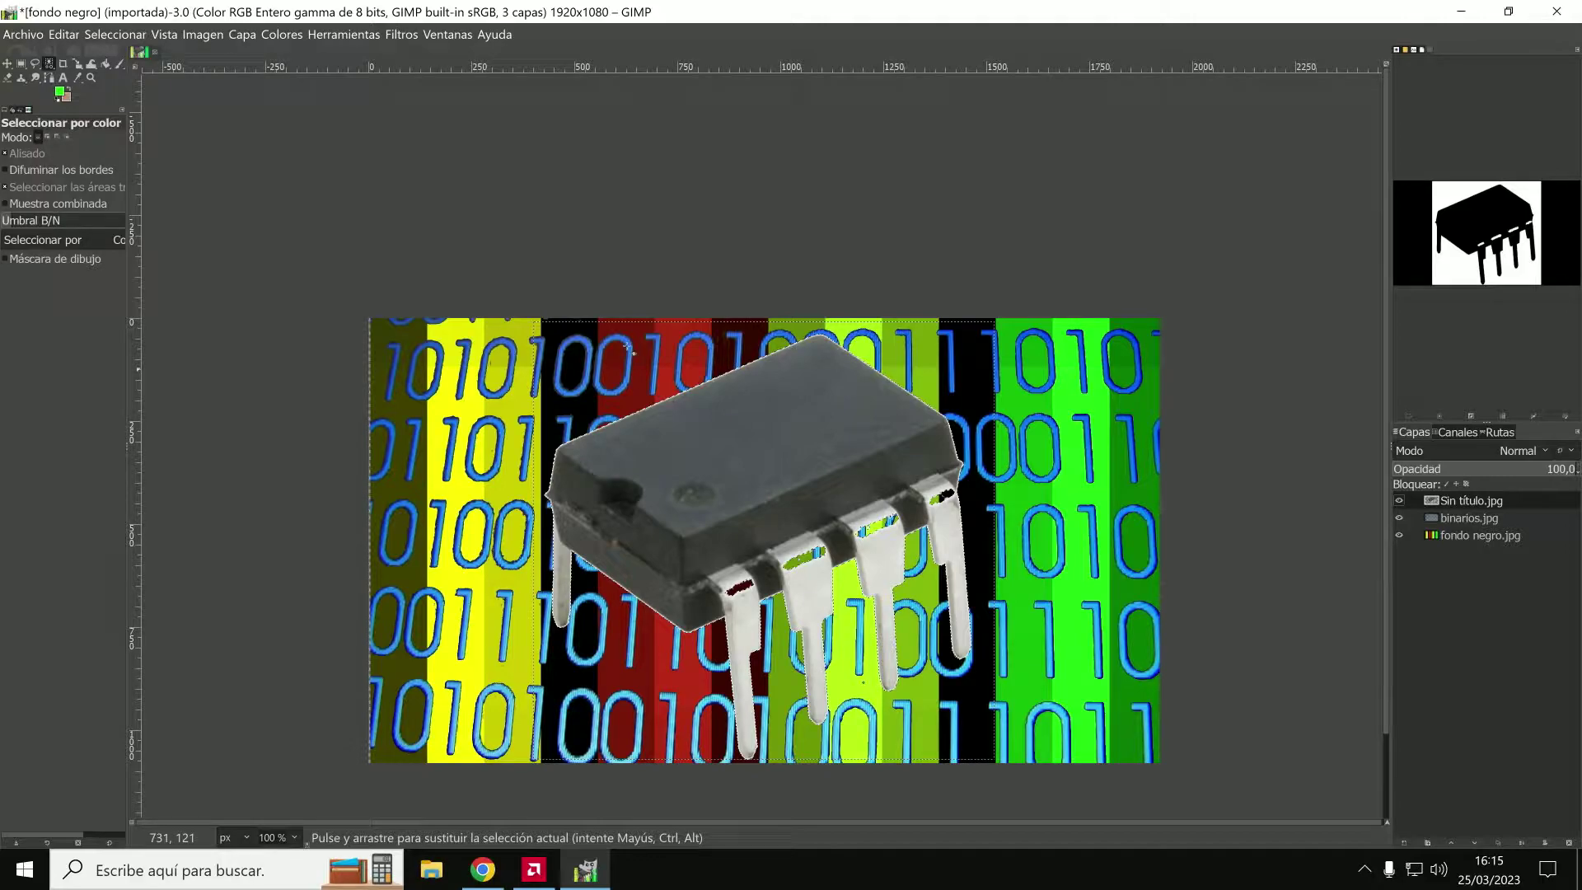
click(105, 37)
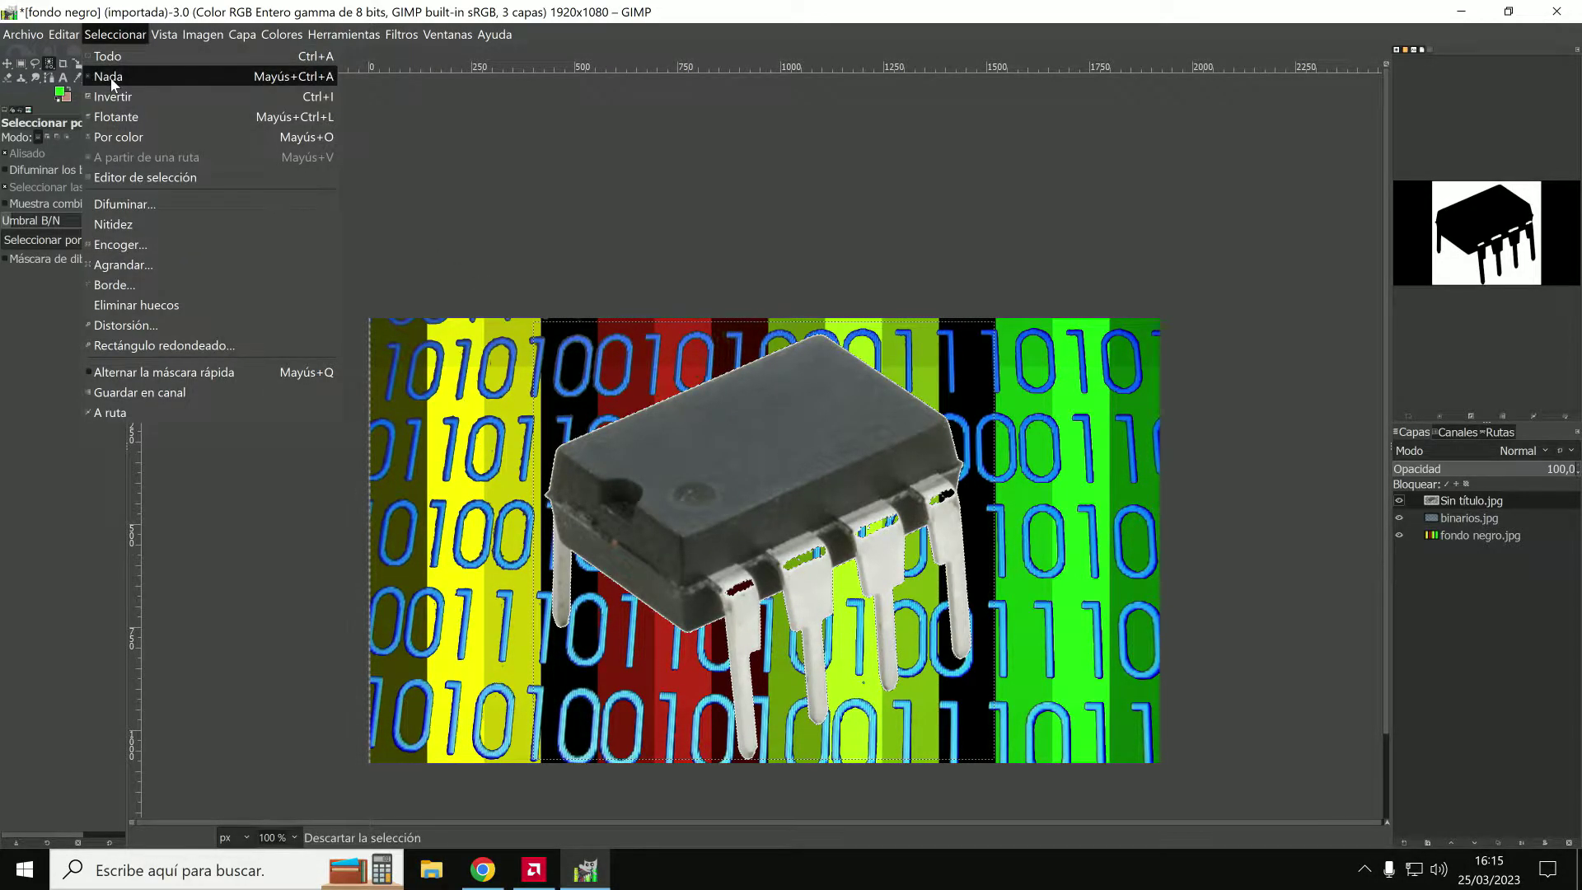
Deselect everything and magnify the view to 200 %.
click(111, 76)
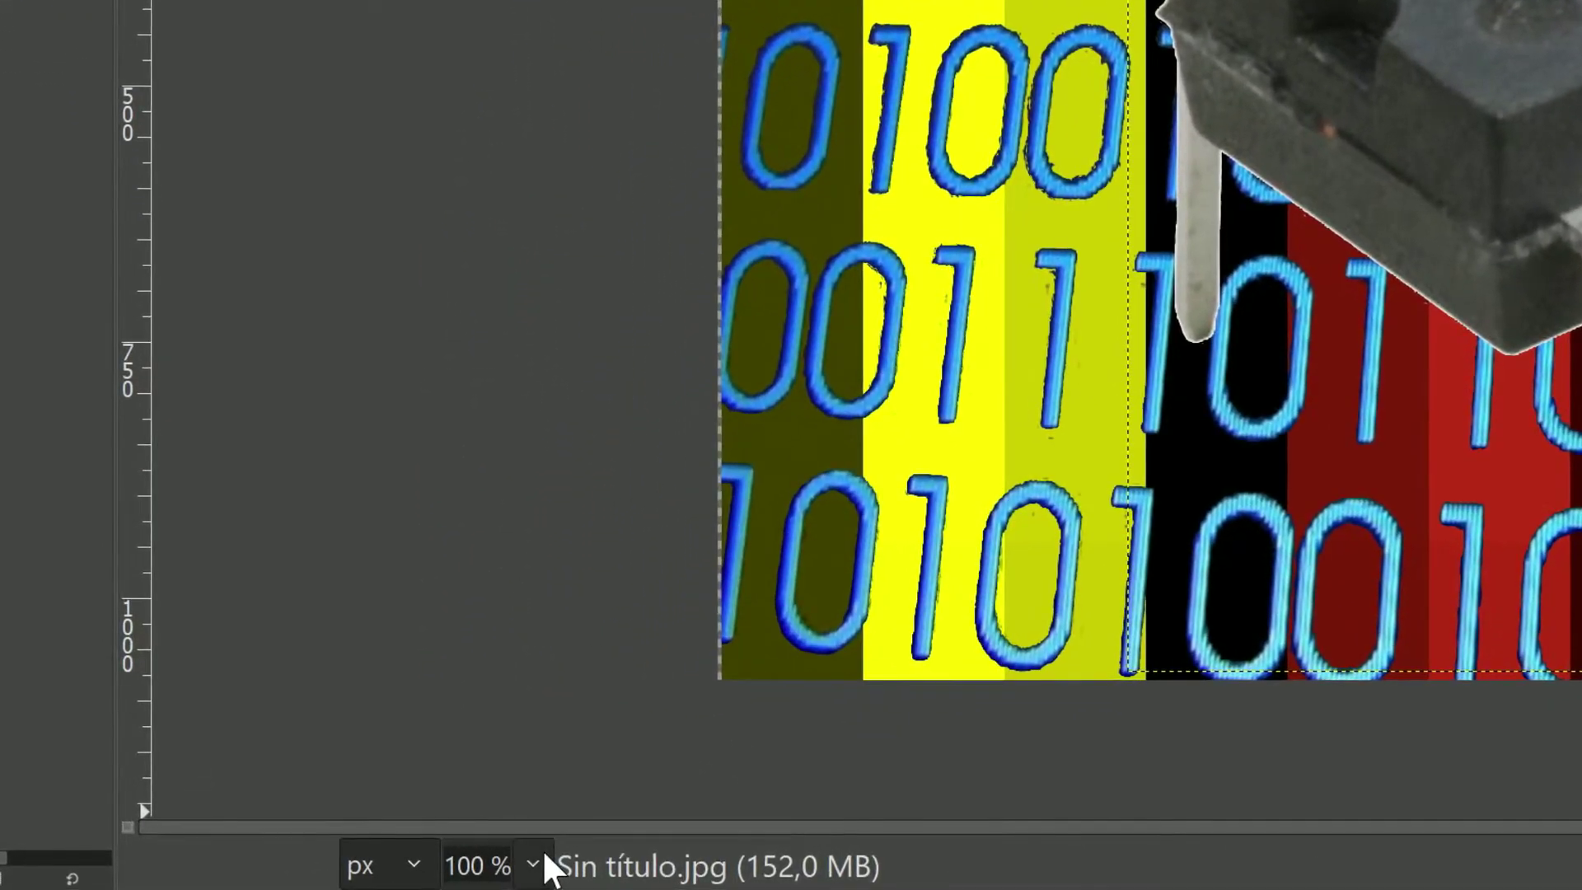
click(420, 850)
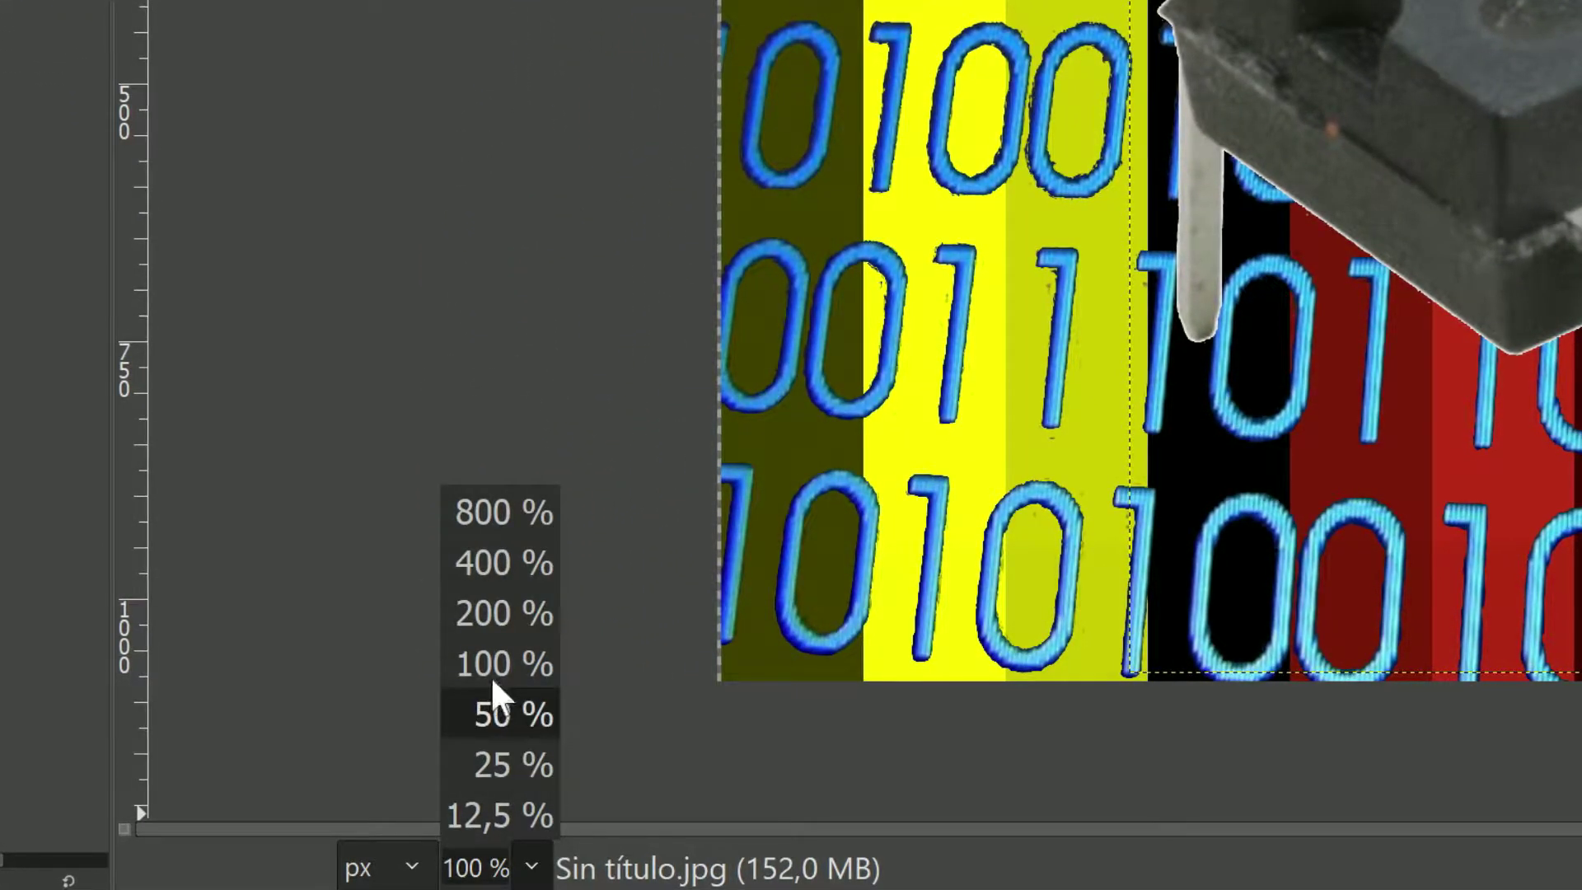
click(509, 621)
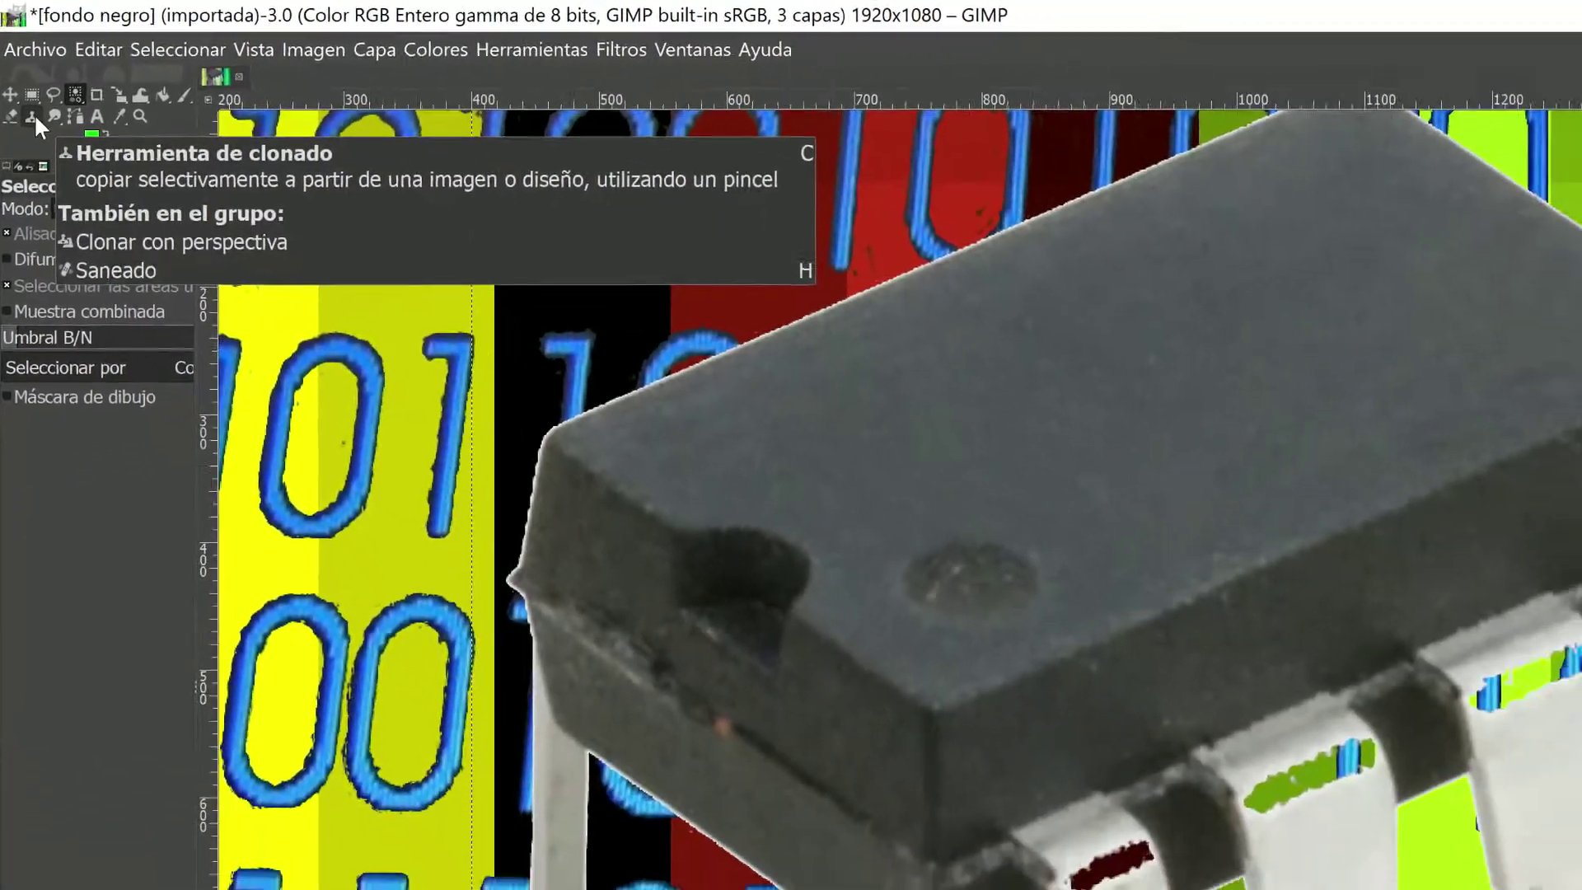
click(63, 203)
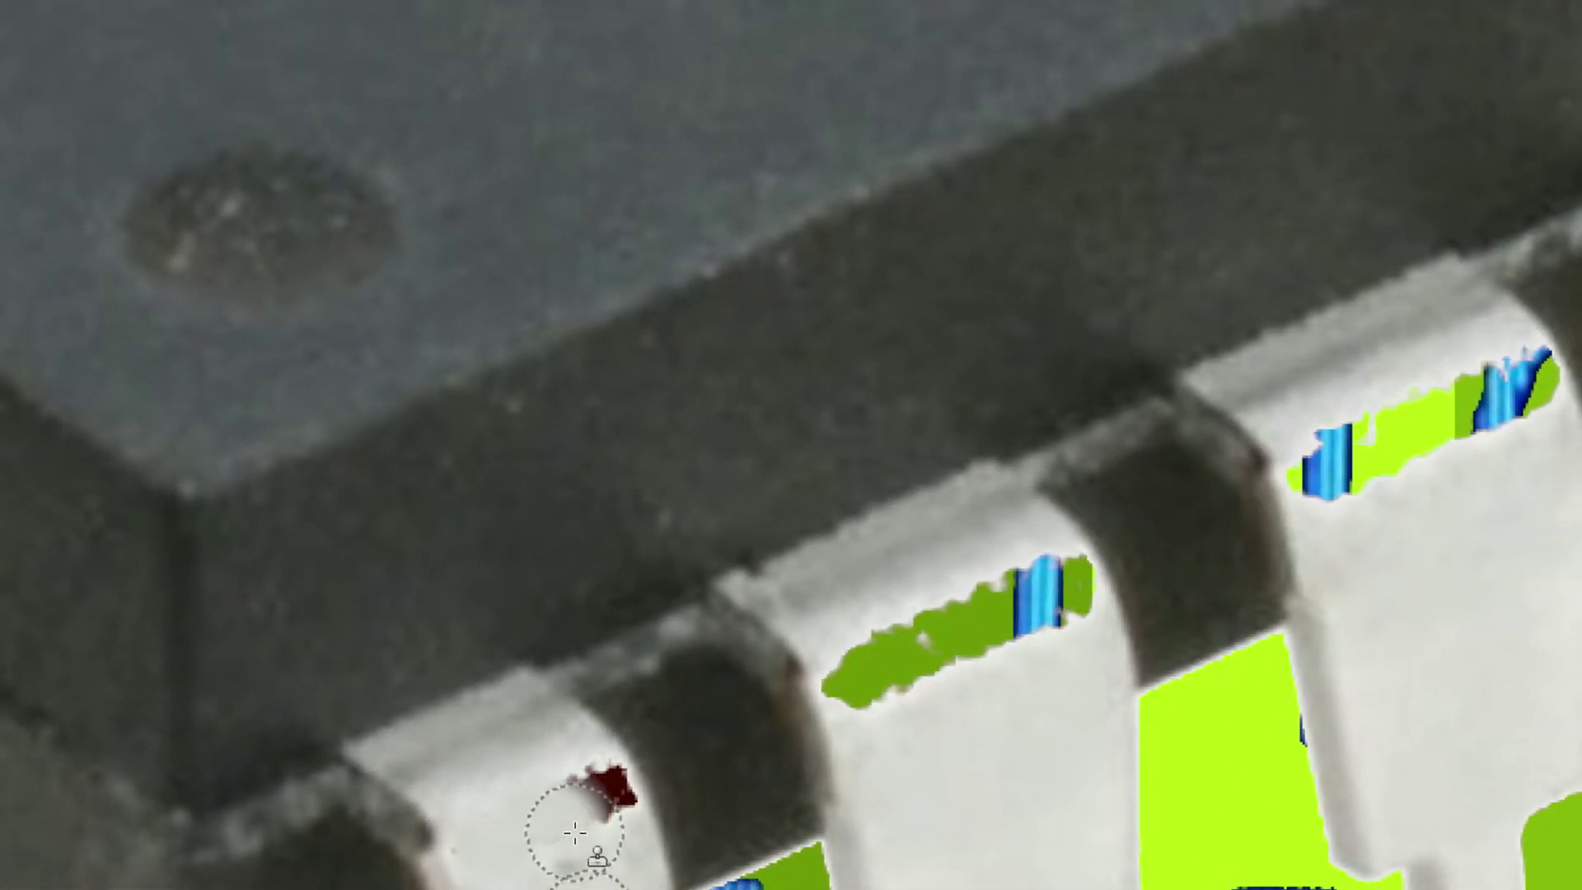
Clone clean pin areas over the red, green and blue gaps on the chip's front pins.
mouse_move(566, 827)
mouse_down()
mouse_move(612, 800)
mouse_move(579, 771)
mouse_up()
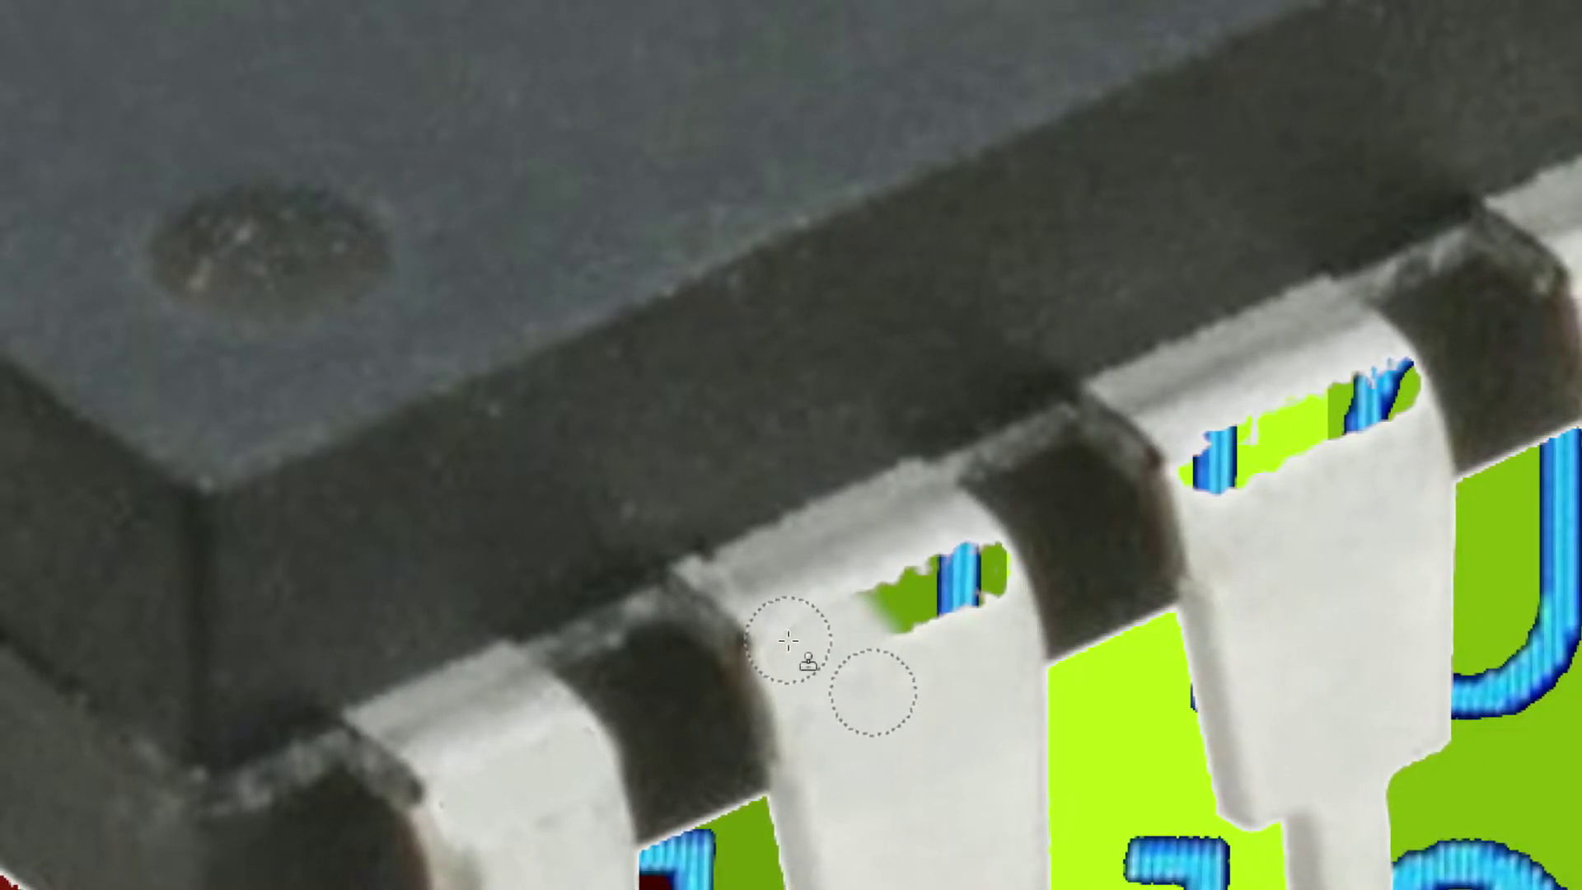
drag(865, 593, 905, 572)
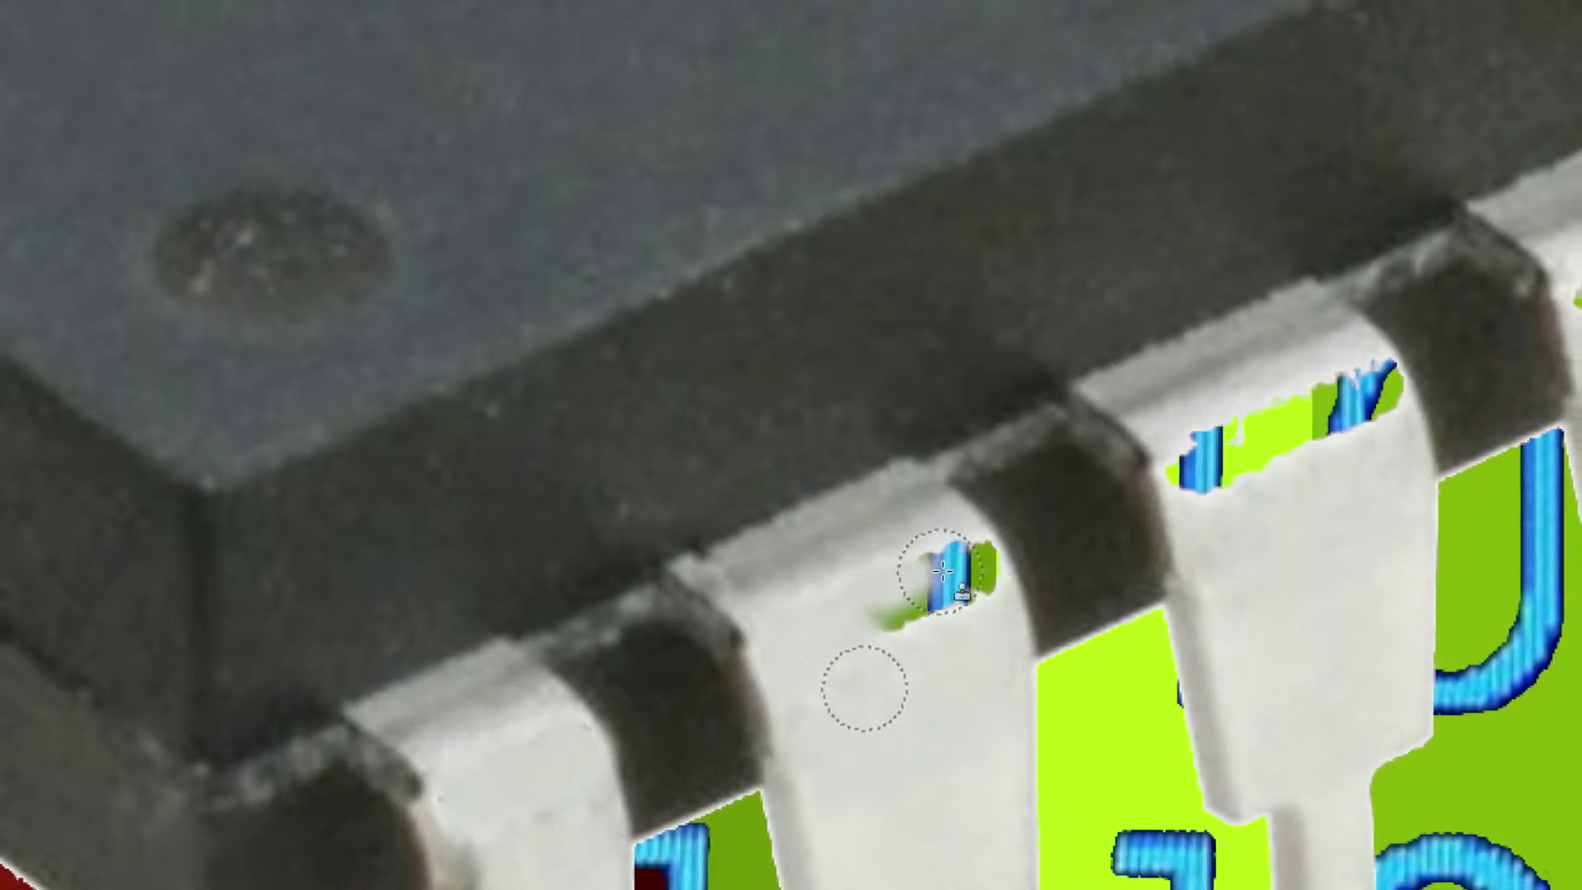
drag(943, 554, 974, 545)
mouse_move(945, 601)
mouse_down()
mouse_move(888, 605)
mouse_move(911, 565)
mouse_up()
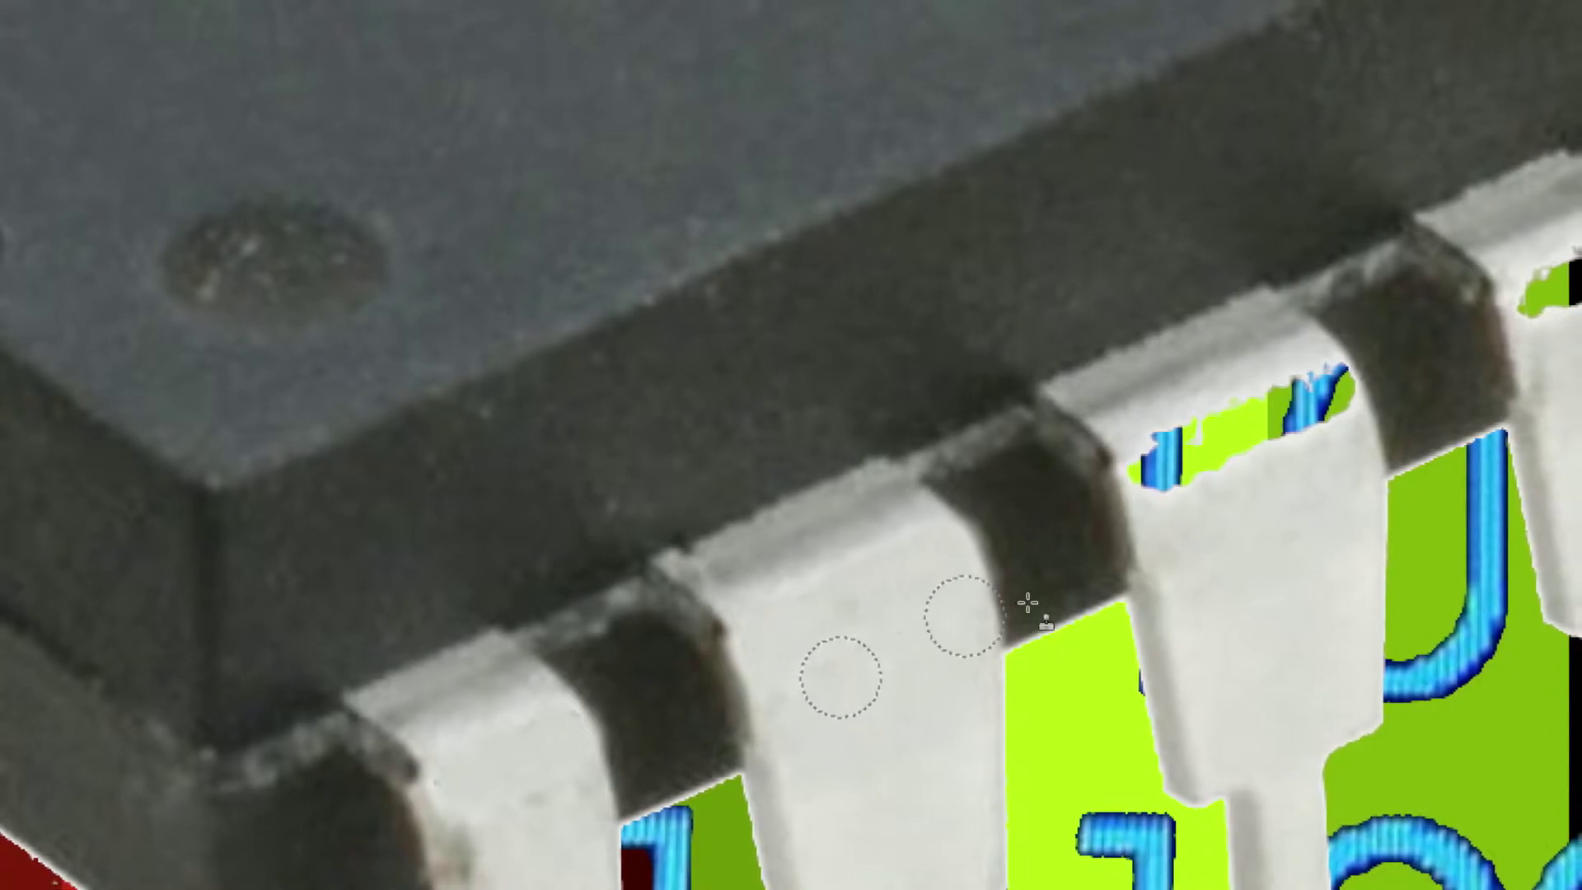
alt+click(1240, 514)
mouse_move(1225, 494)
mouse_down()
mouse_move(1196, 445)
mouse_move(1156, 451)
mouse_move(1128, 480)
mouse_up()
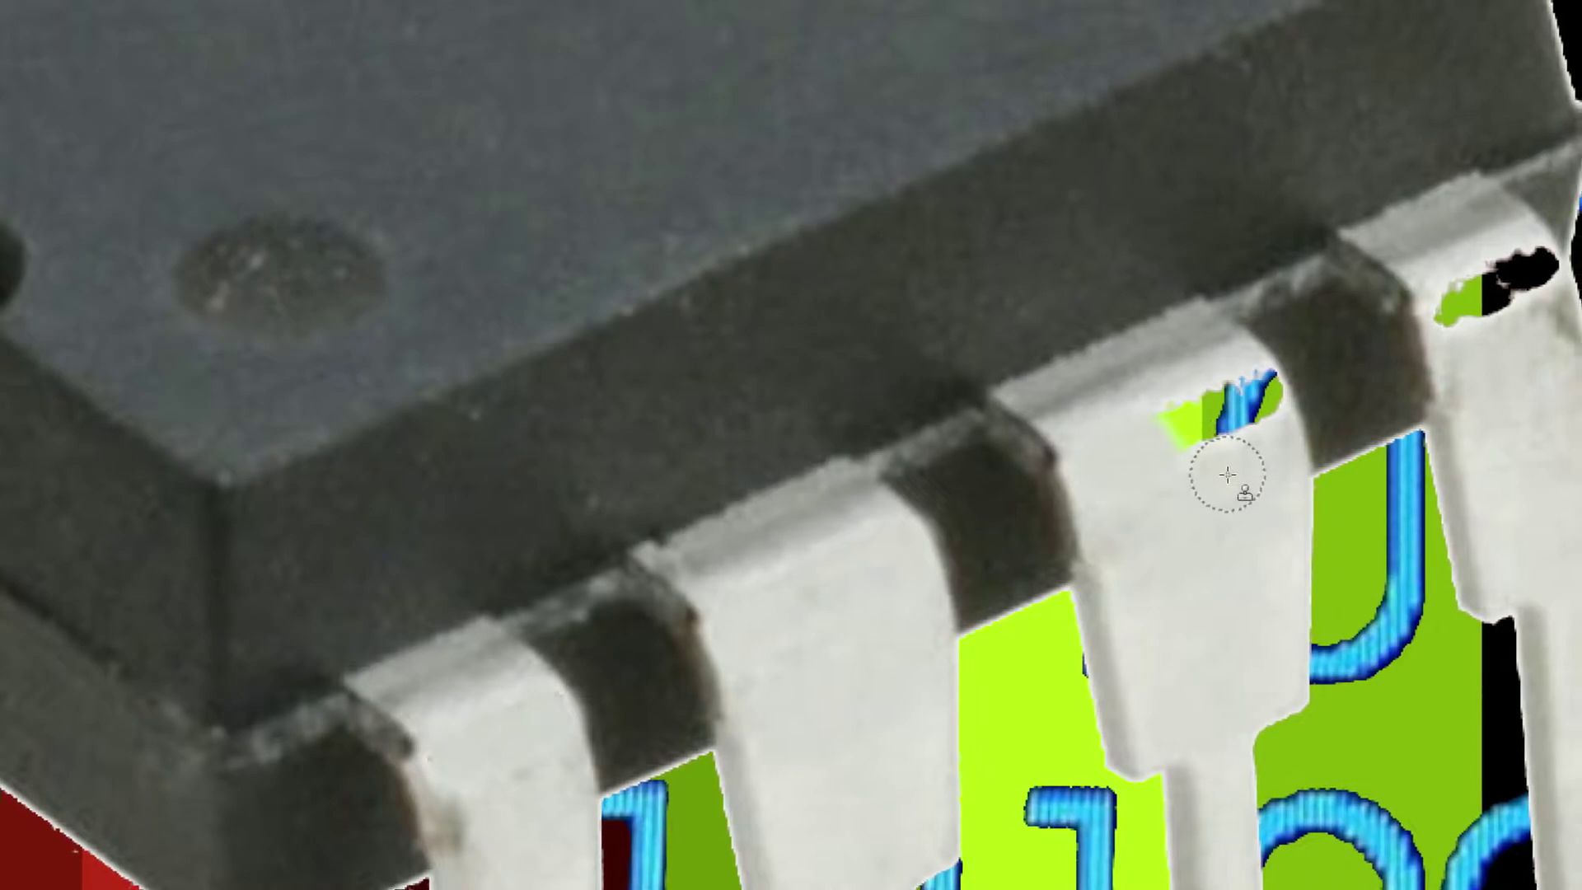
drag(1157, 428, 1190, 432)
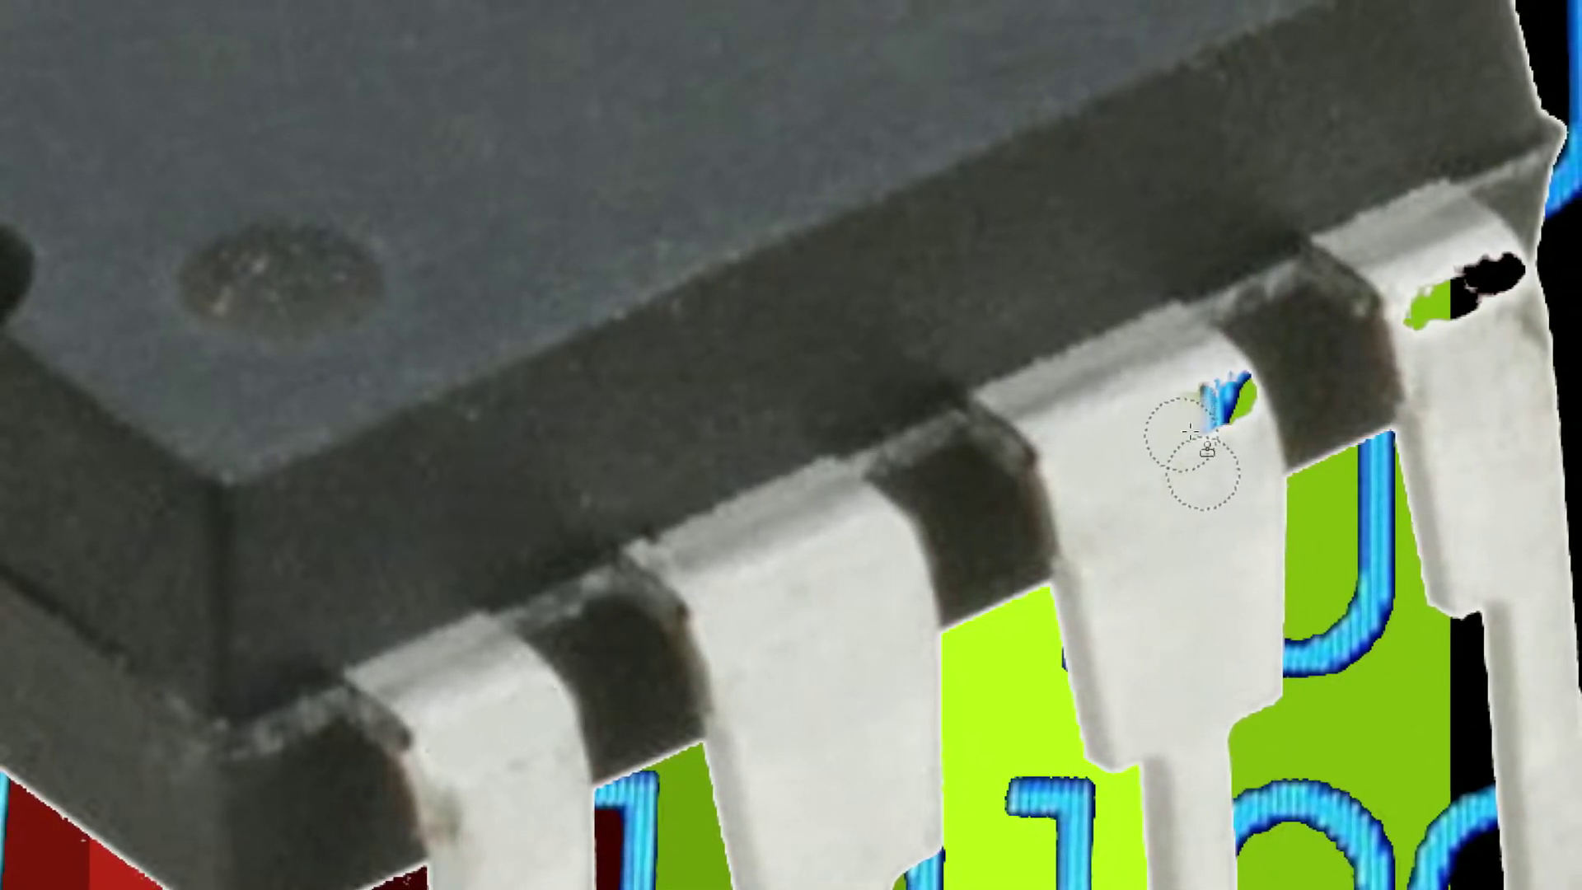
drag(1199, 428, 1210, 413)
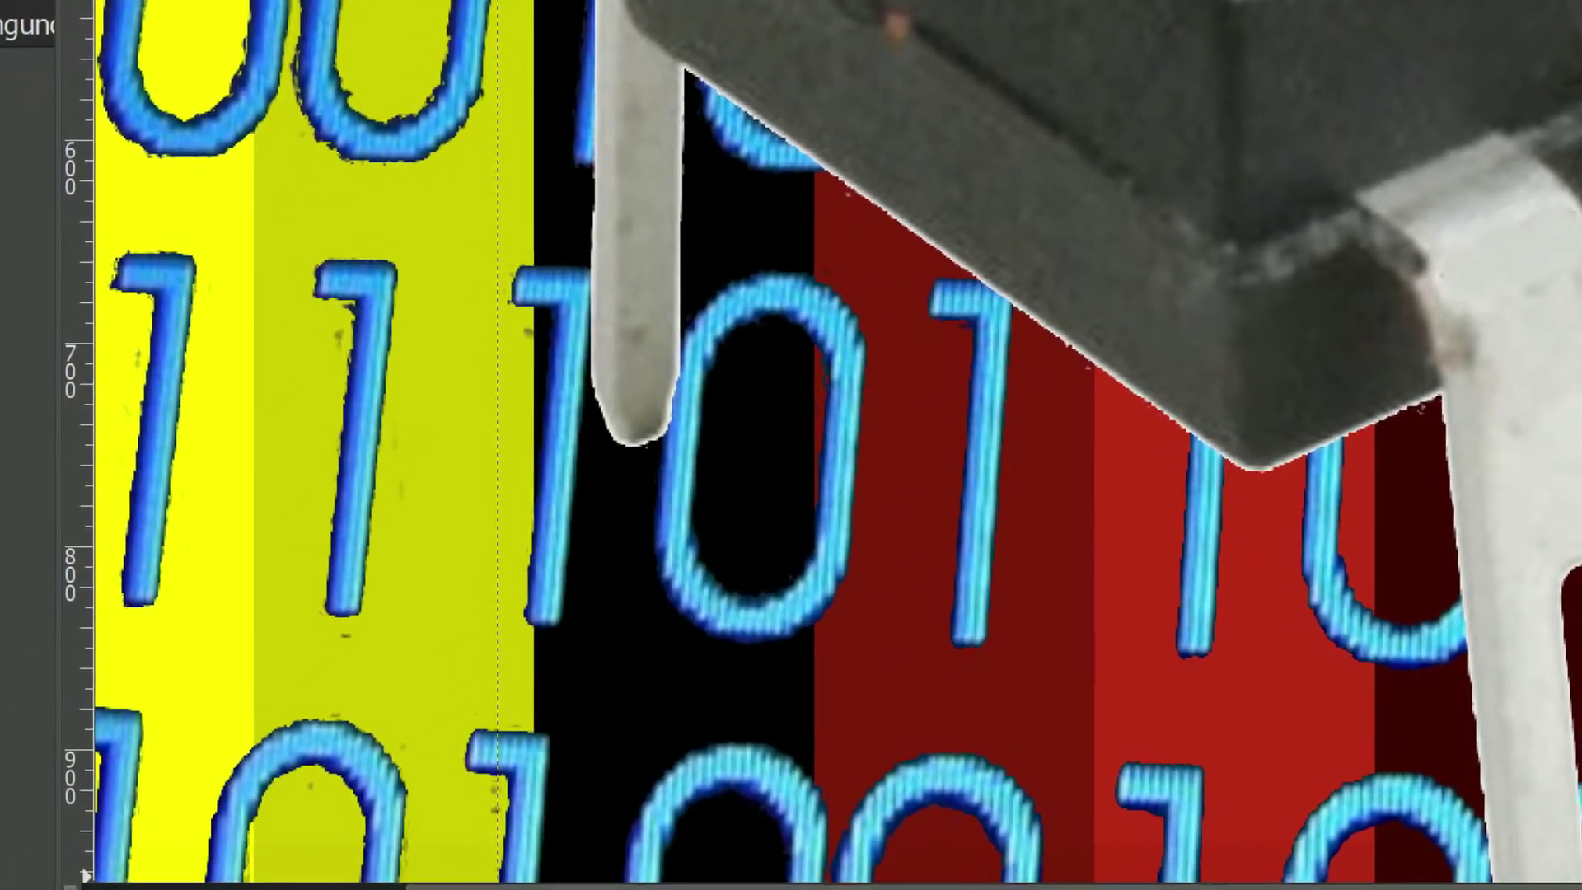
At 100 % zoom, scale the chip layer to about 562×534 px and move it upper left.
click(499, 862)
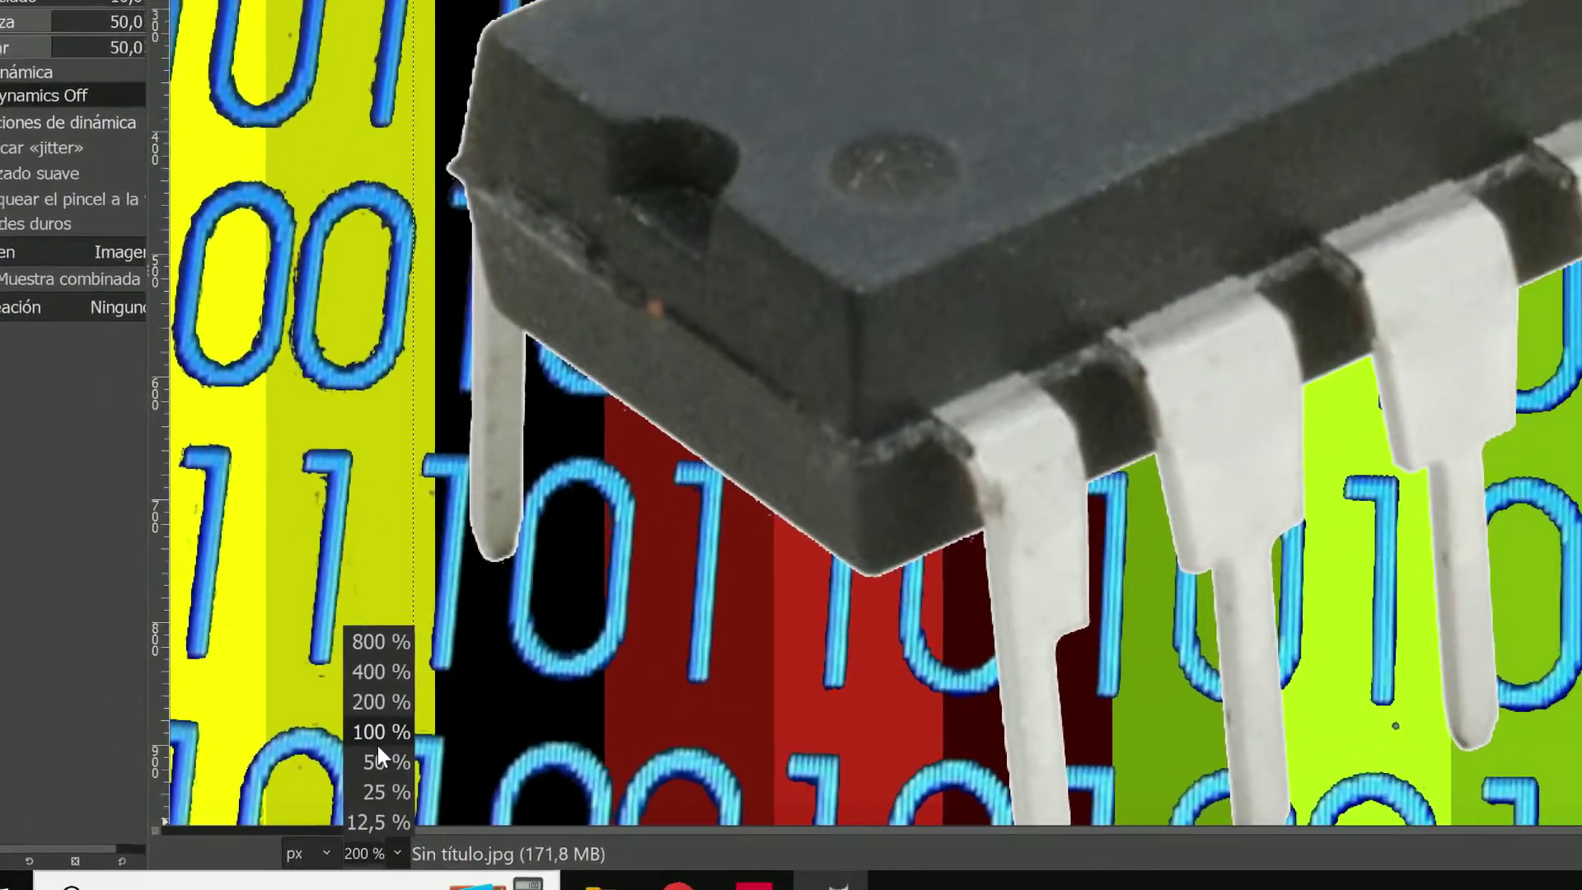
click(476, 701)
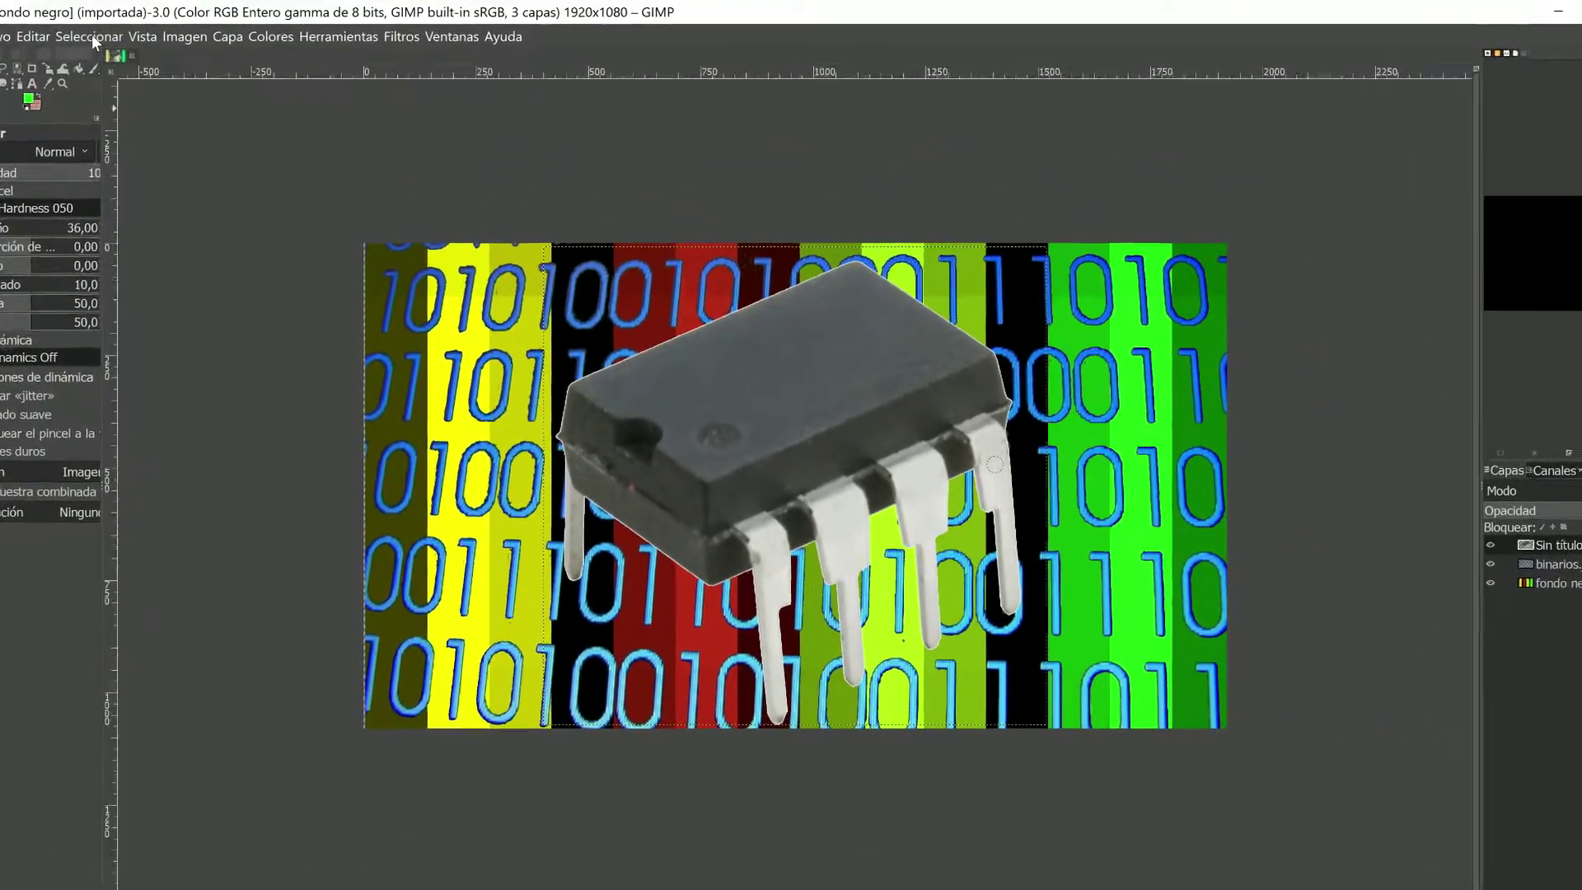
click(93, 38)
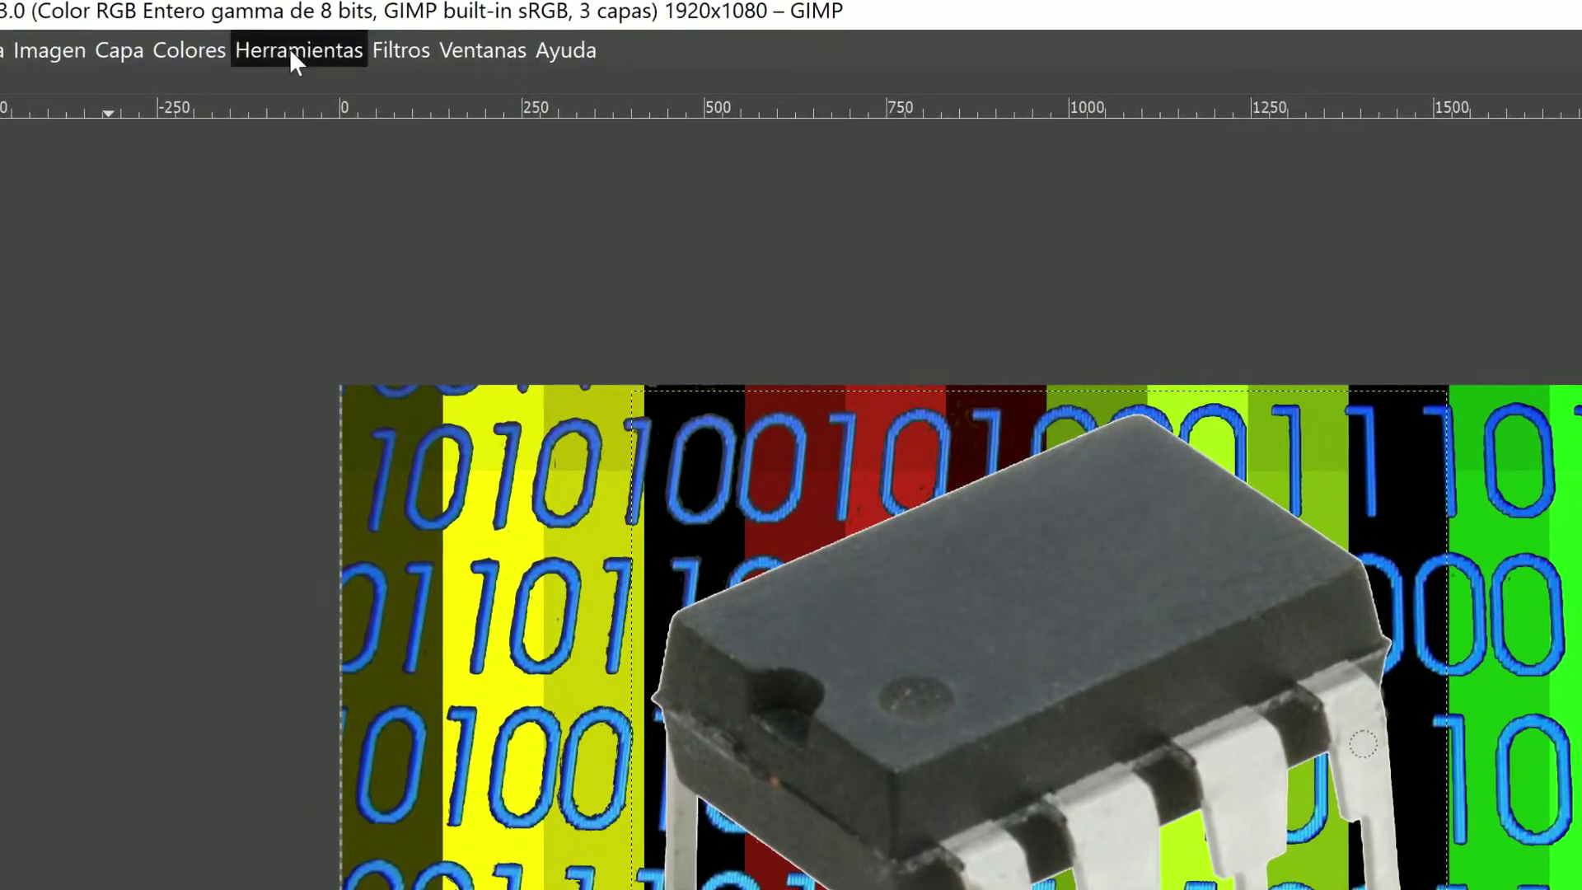
click(296, 50)
click(272, 55)
mouse_move(402, 155)
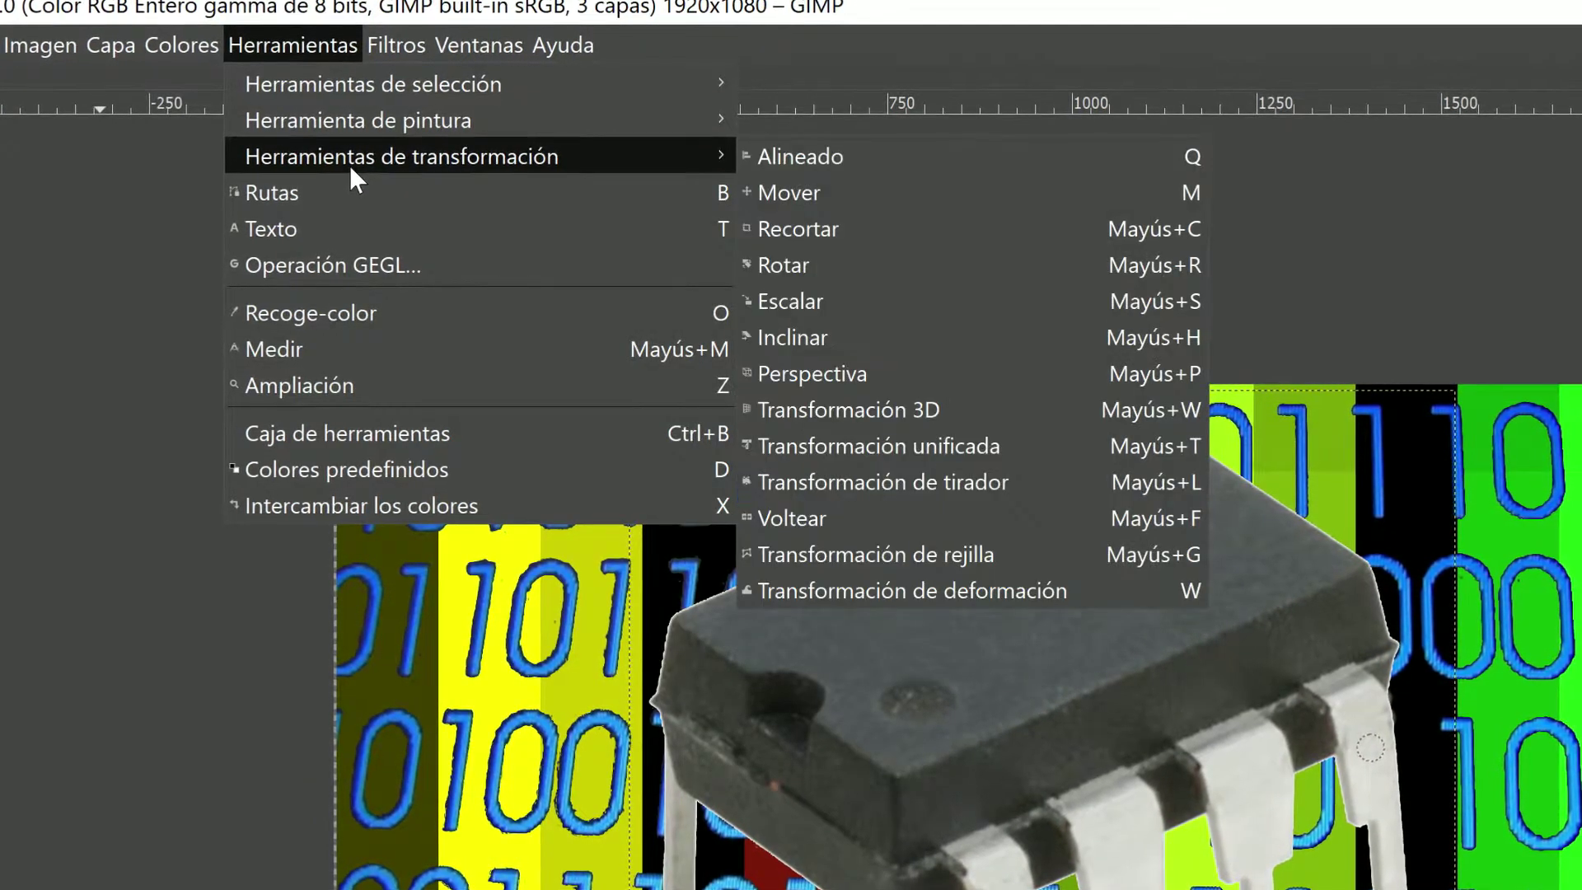
click(773, 299)
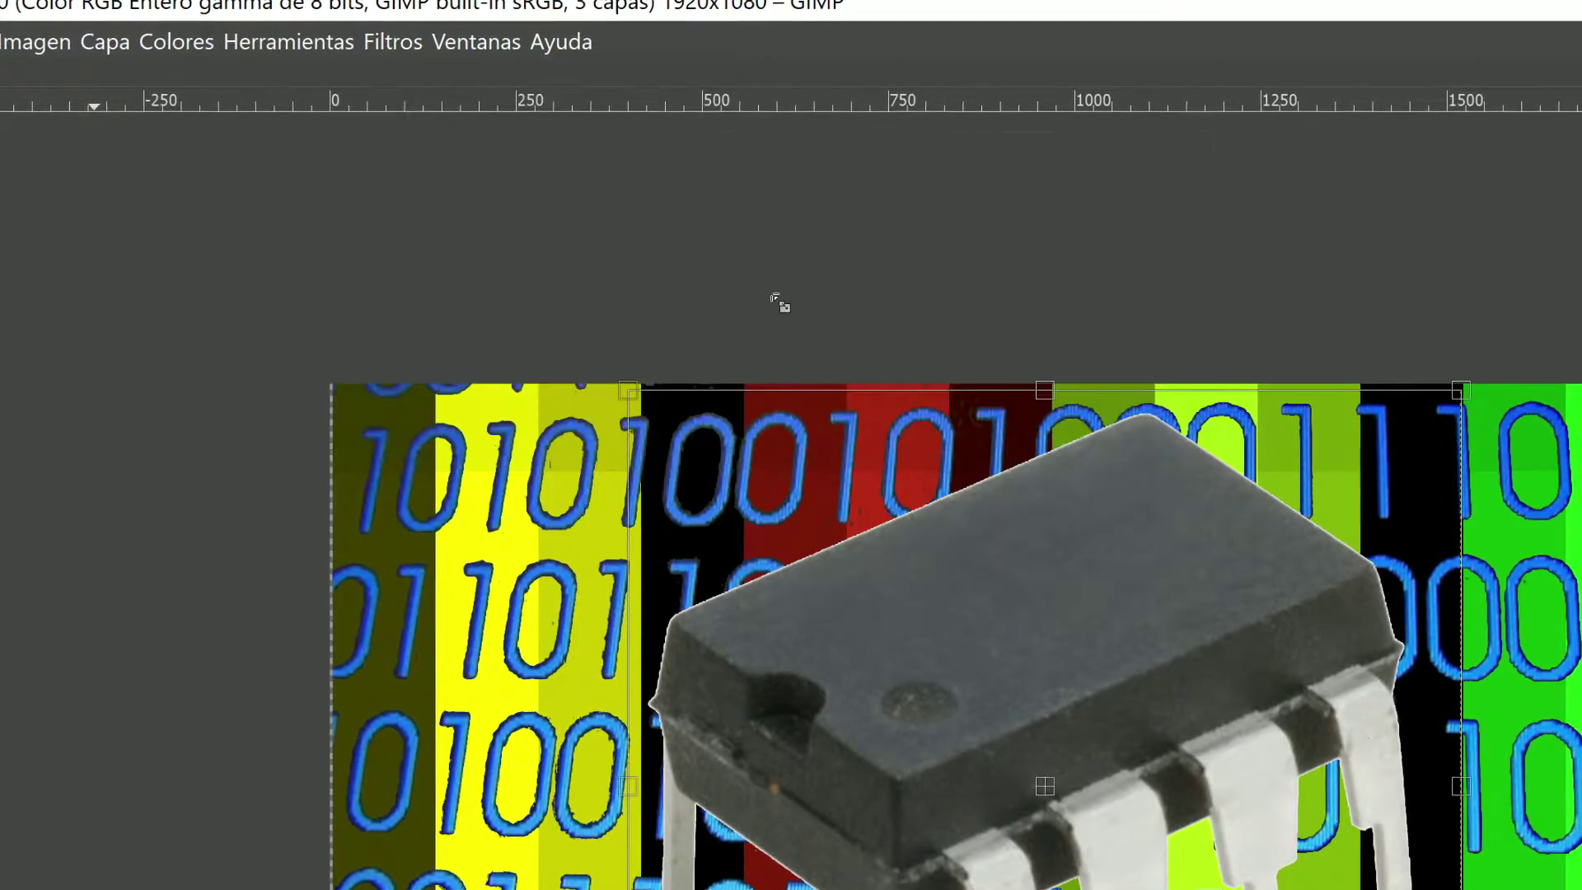
click(648, 401)
drag(649, 401, 943, 628)
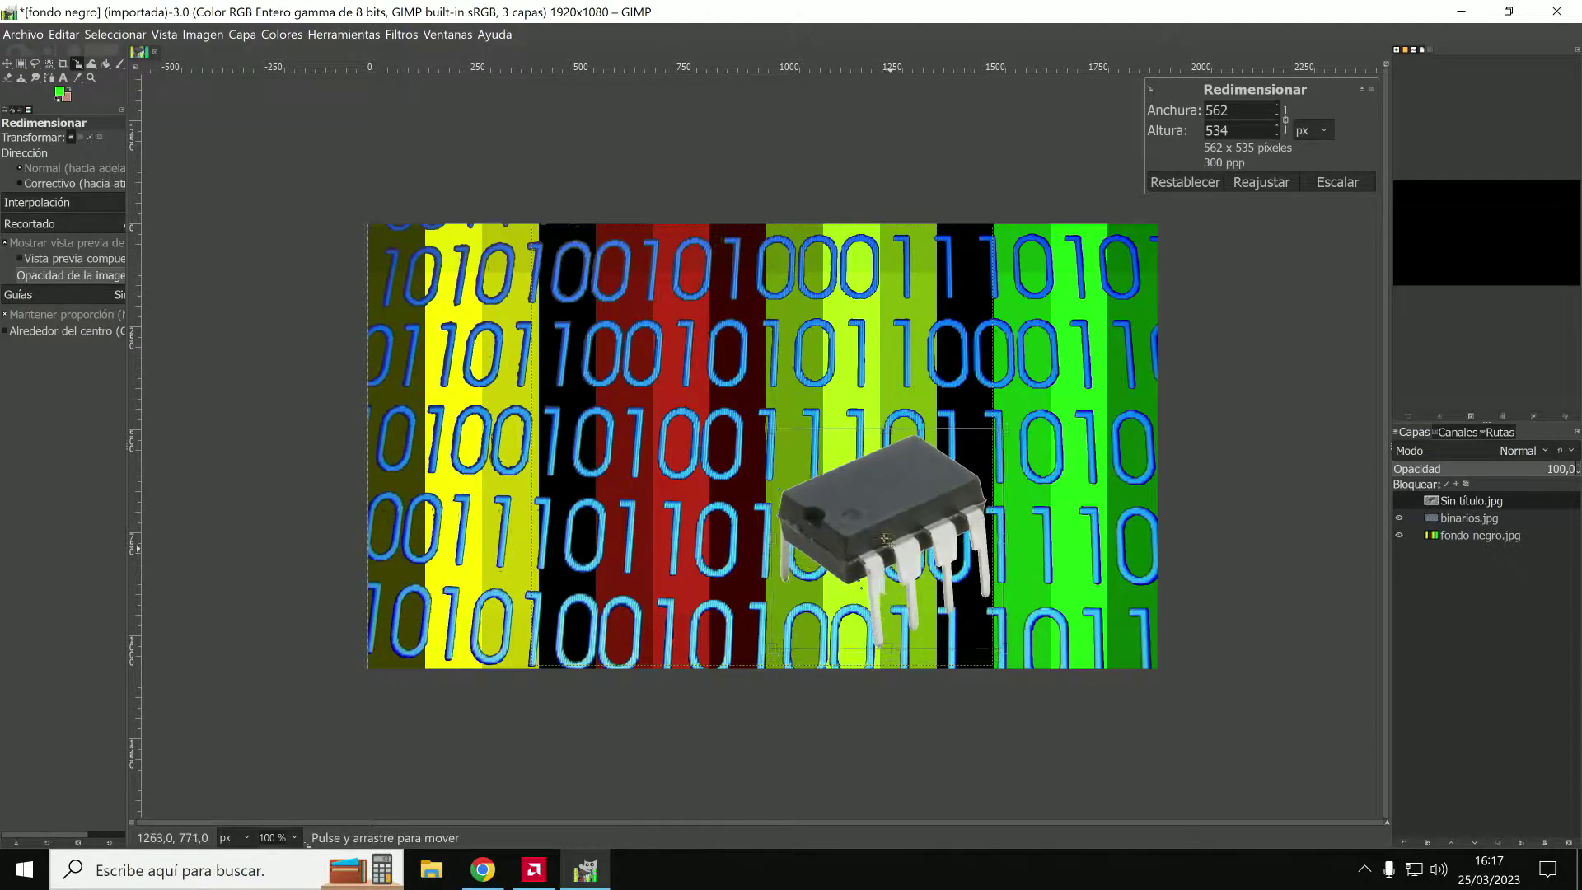
drag(878, 558, 534, 449)
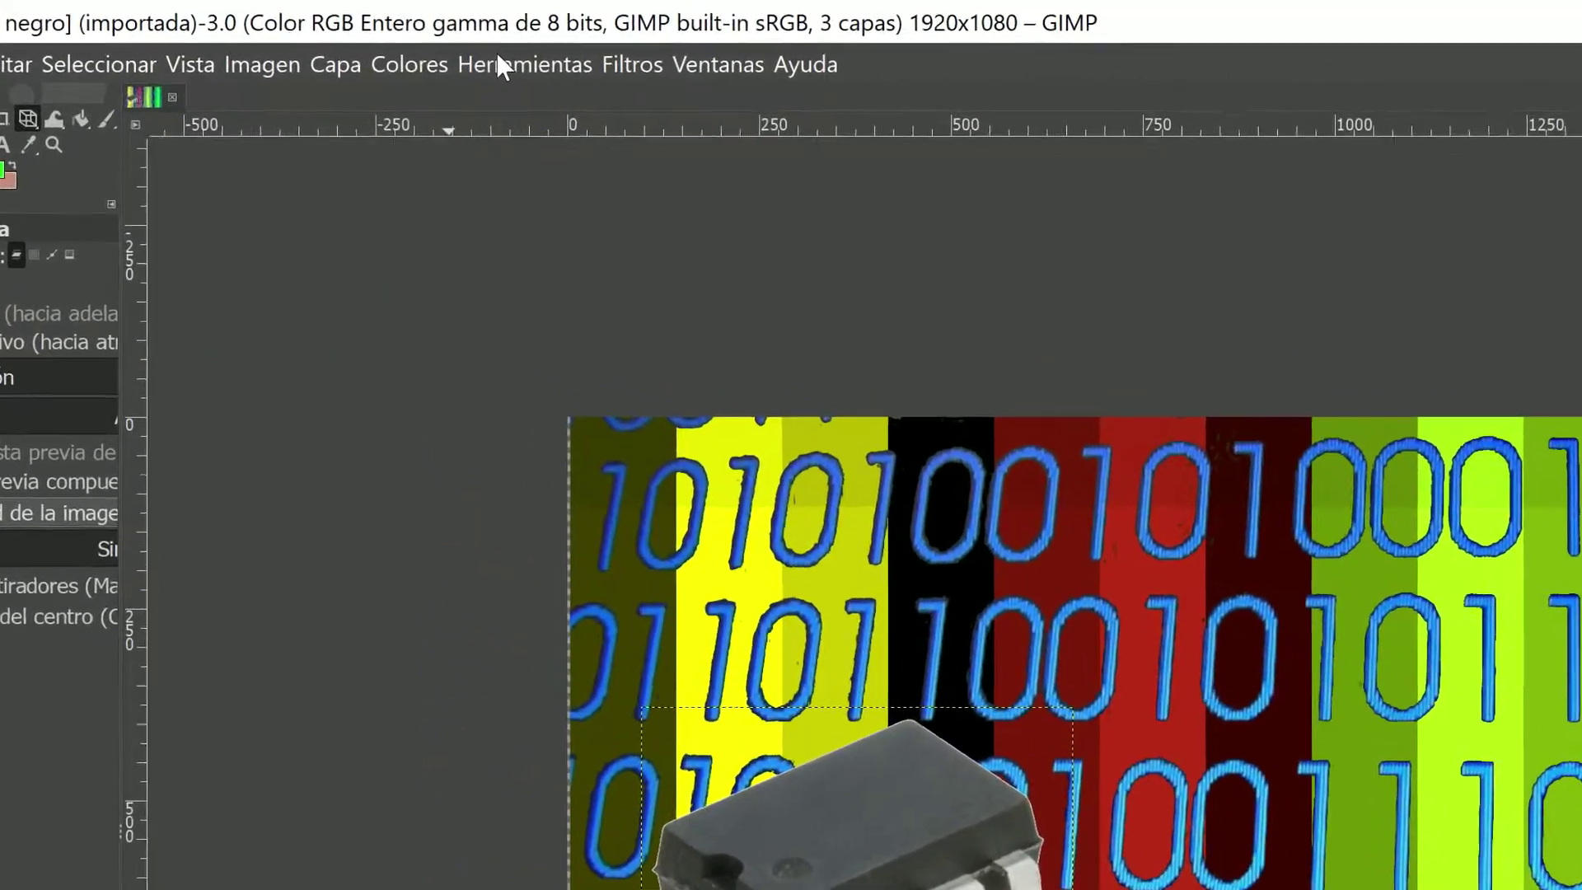
click(498, 63)
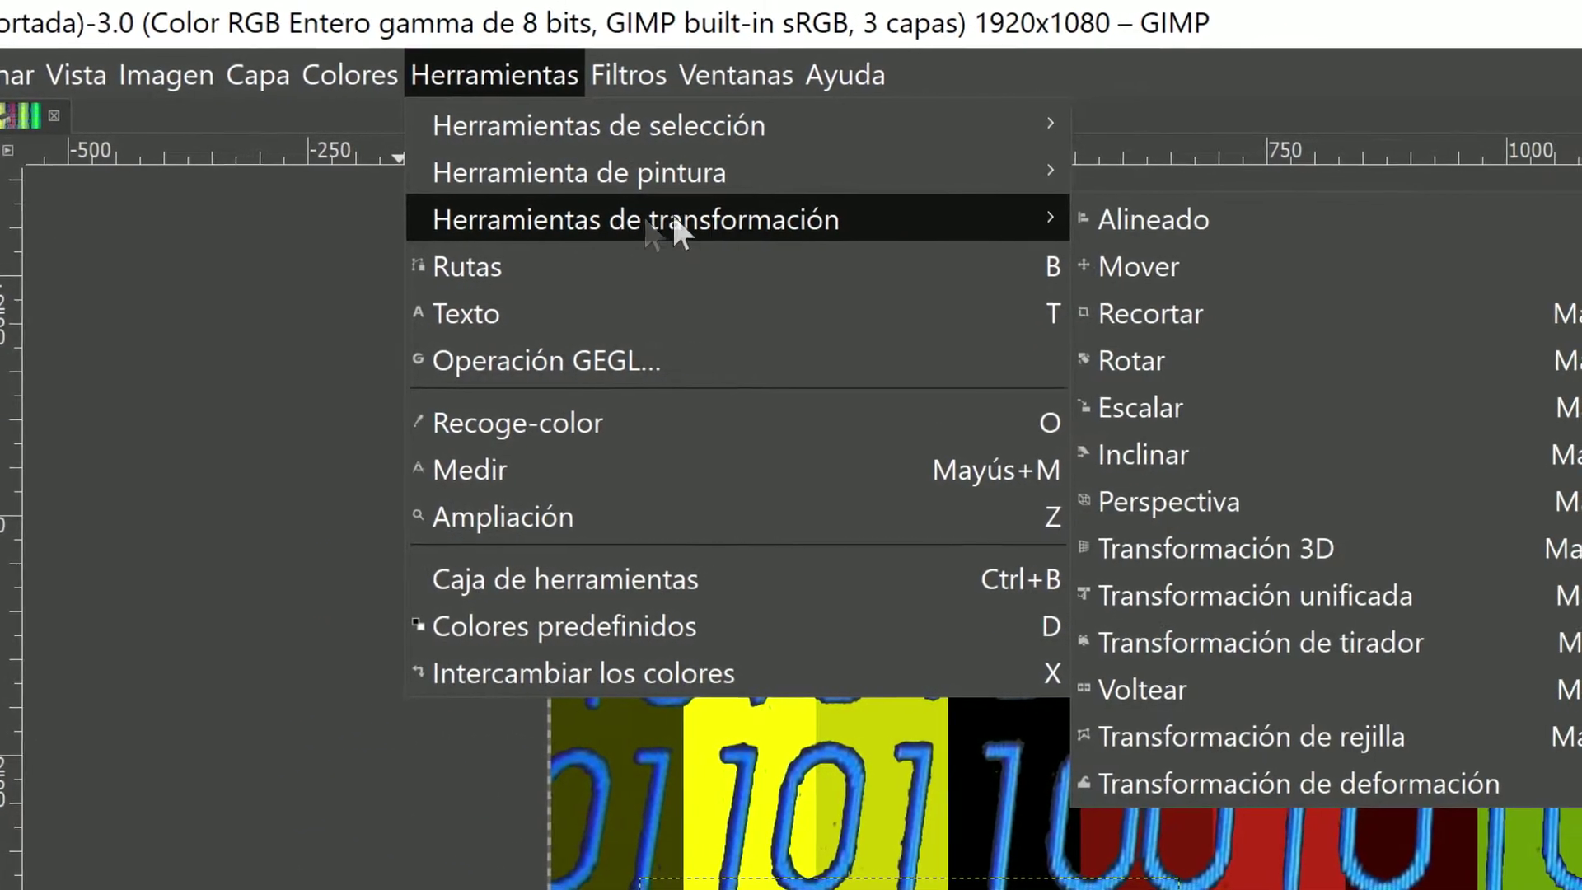
mouse_move(419, 138)
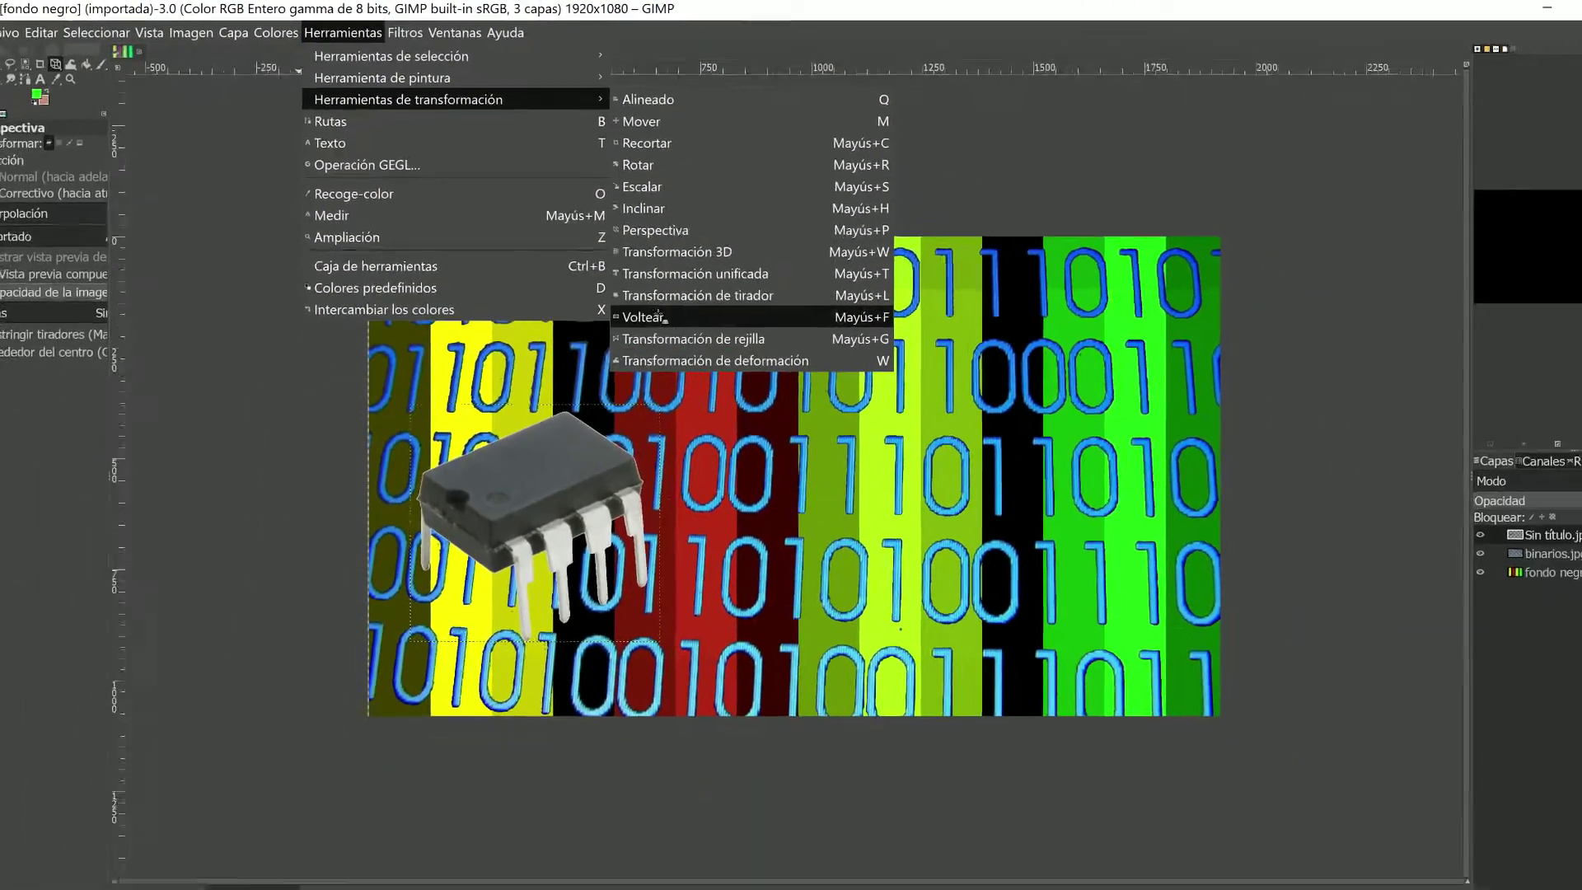
Flip the chip horizontally and apply a horizontal shear of magnitude 17.
click(844, 558)
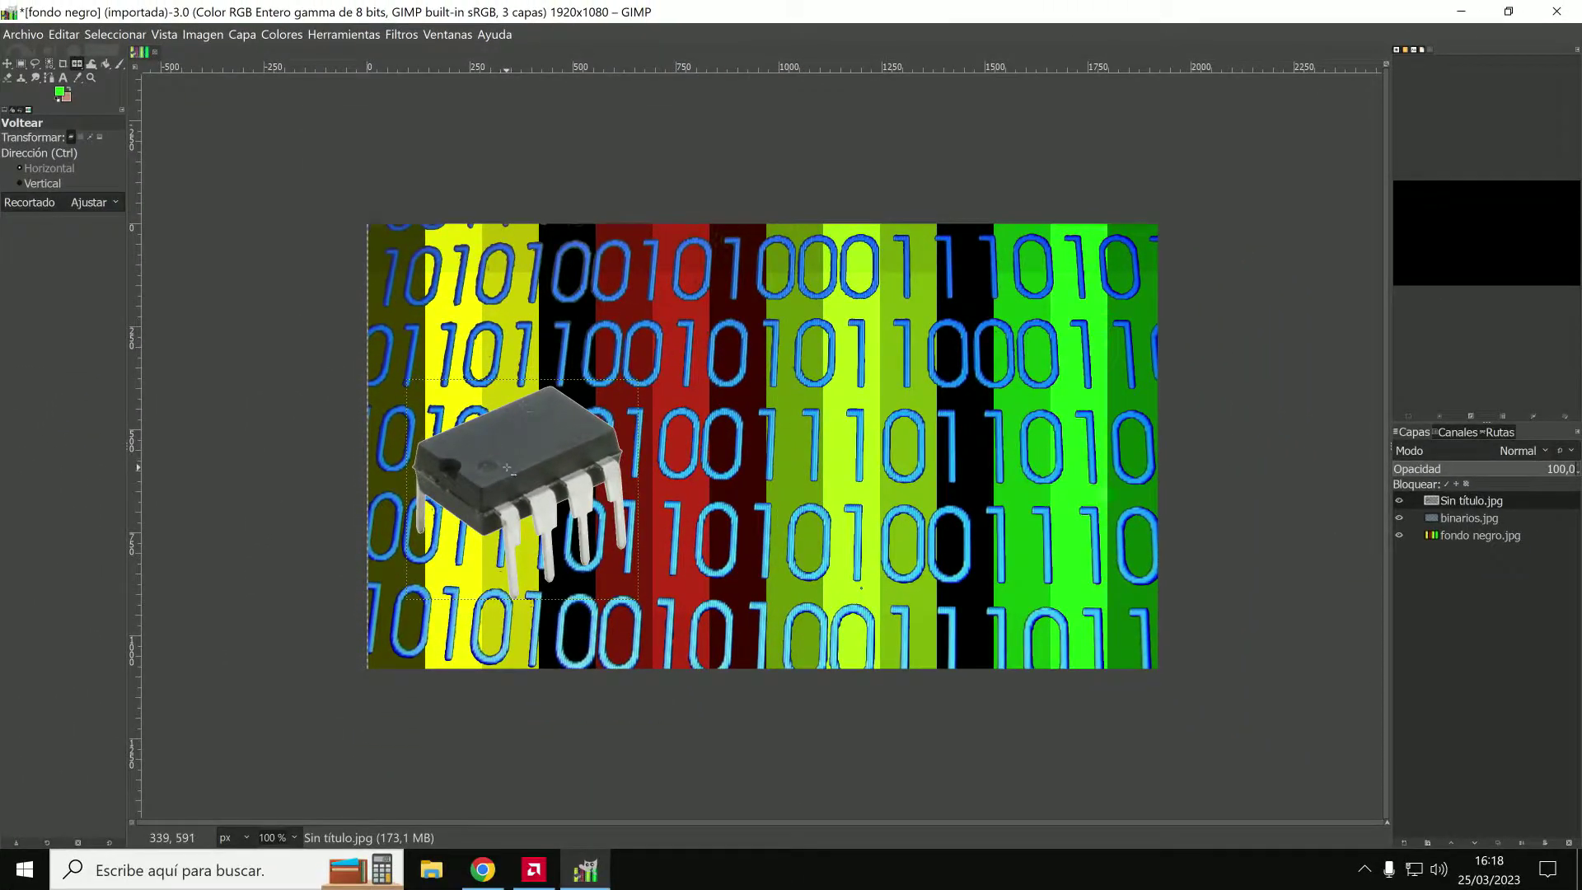
click(506, 467)
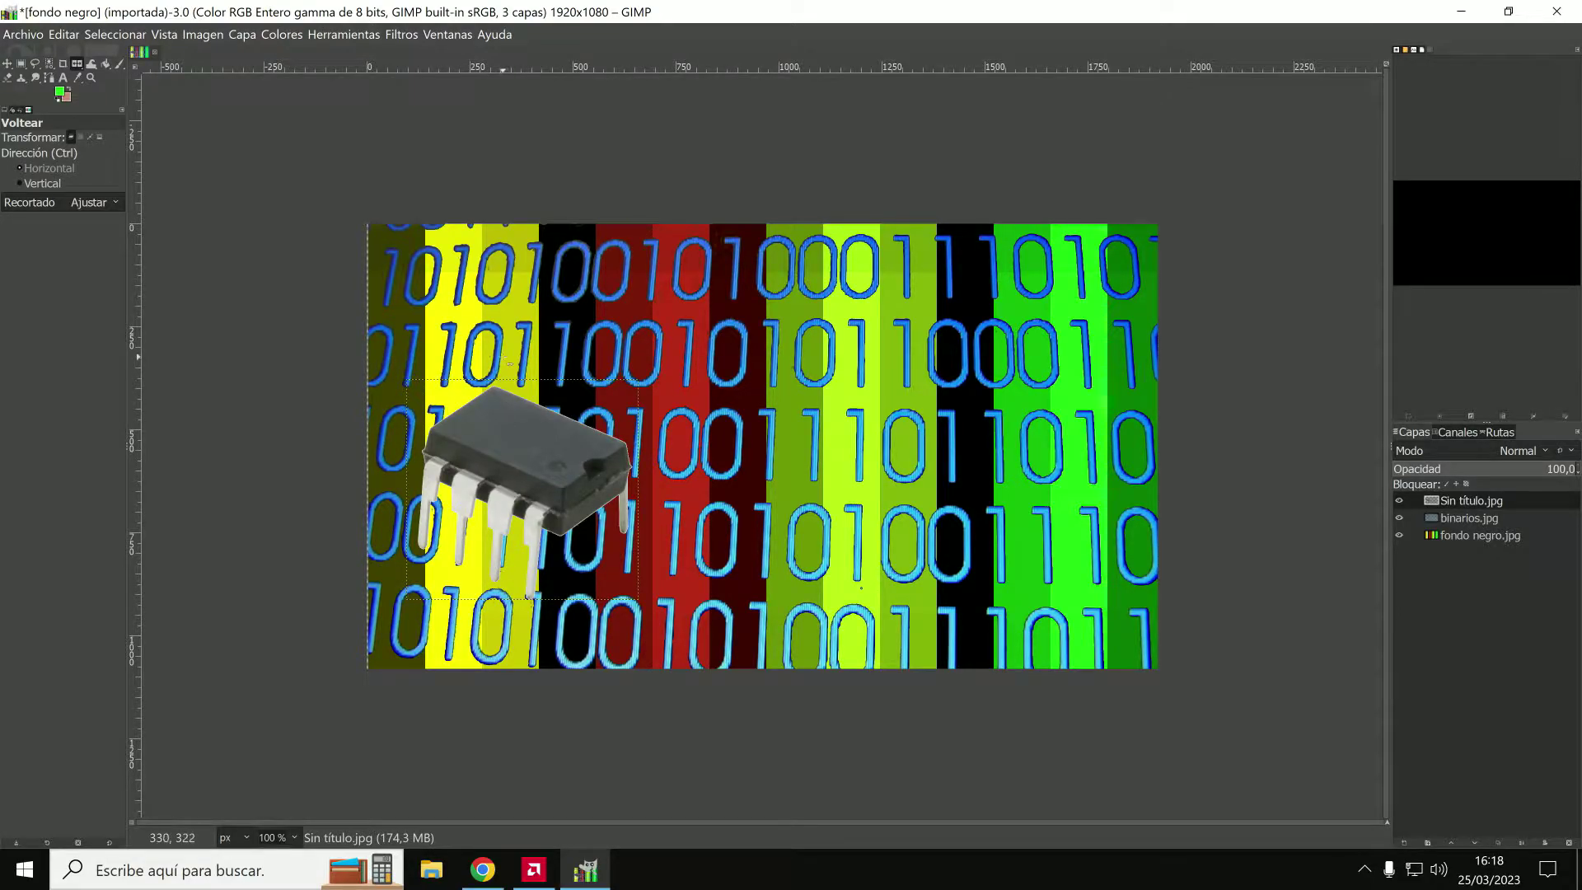
click(336, 36)
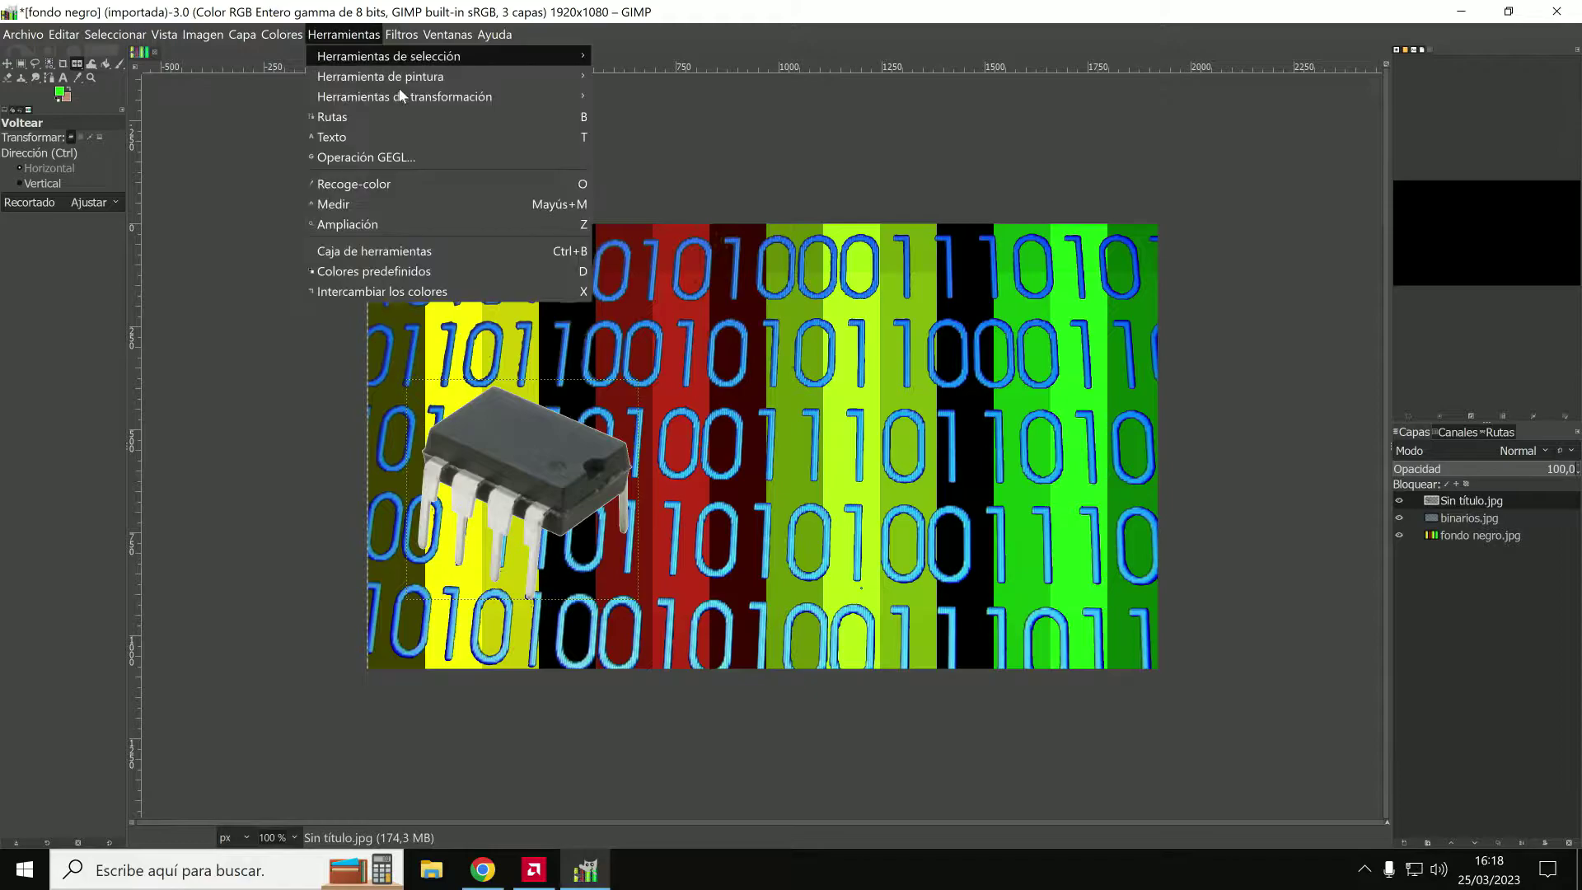
mouse_move(405, 96)
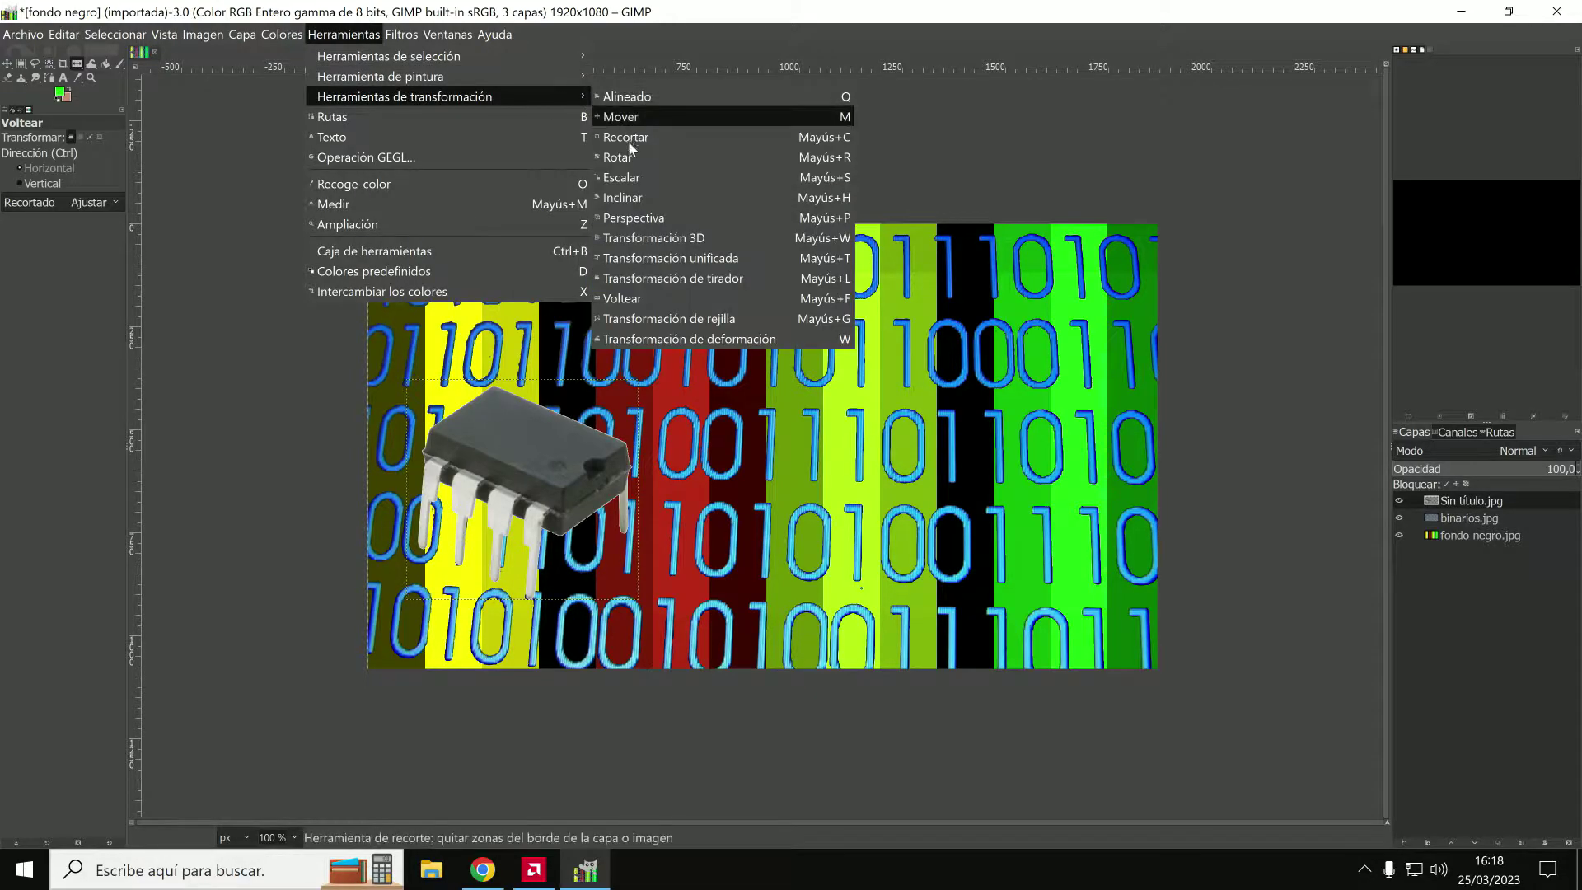
click(647, 200)
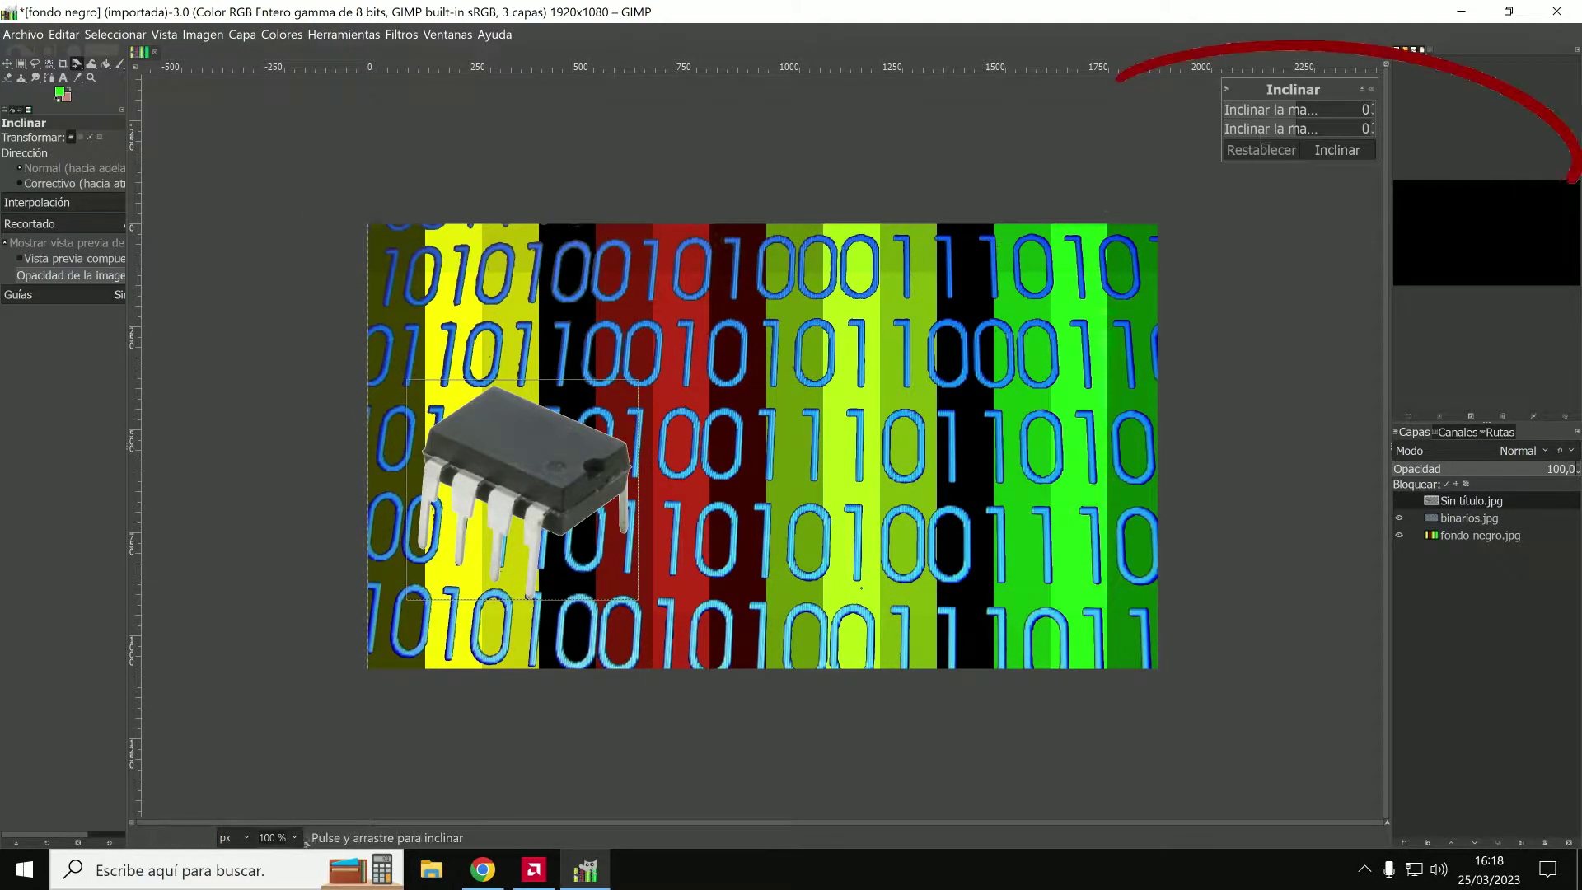
click(1299, 110)
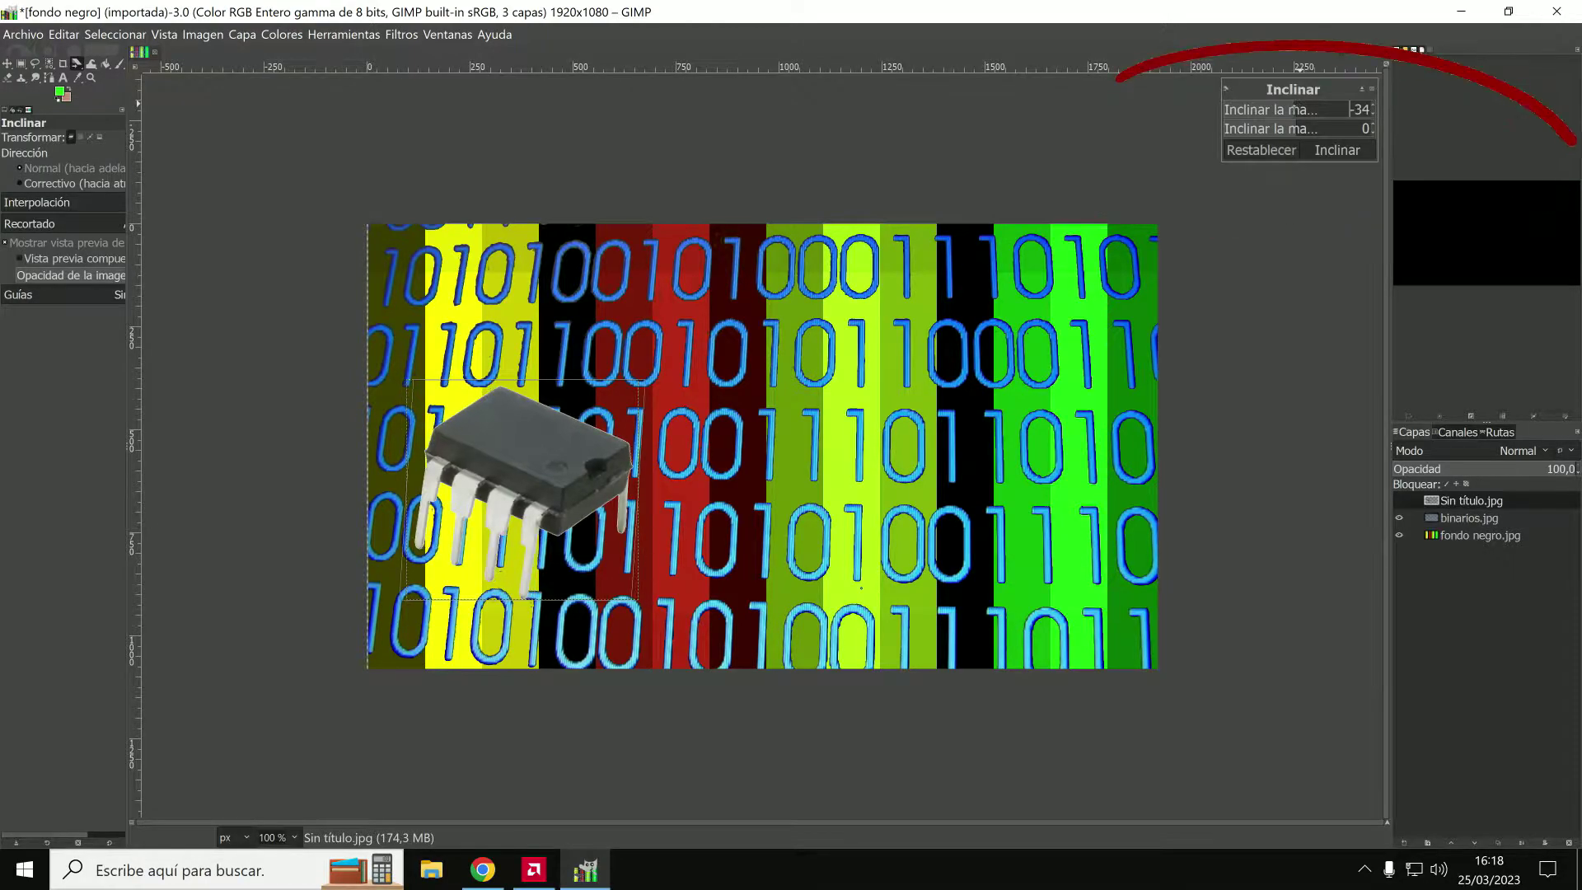
drag(1334, 109, 1310, 110)
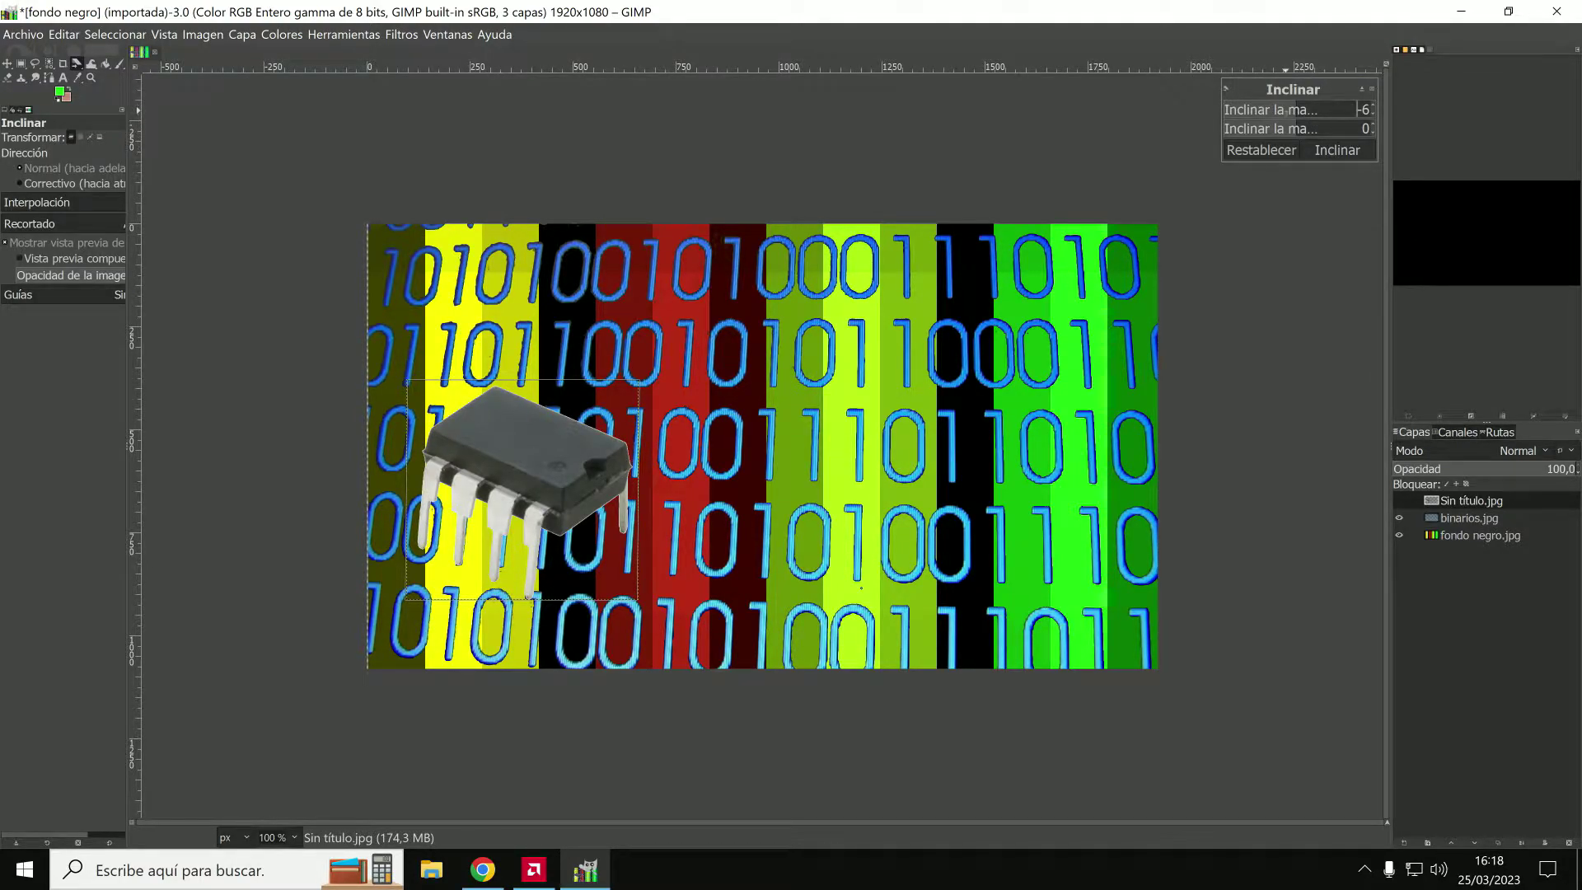
drag(1310, 109, 1334, 109)
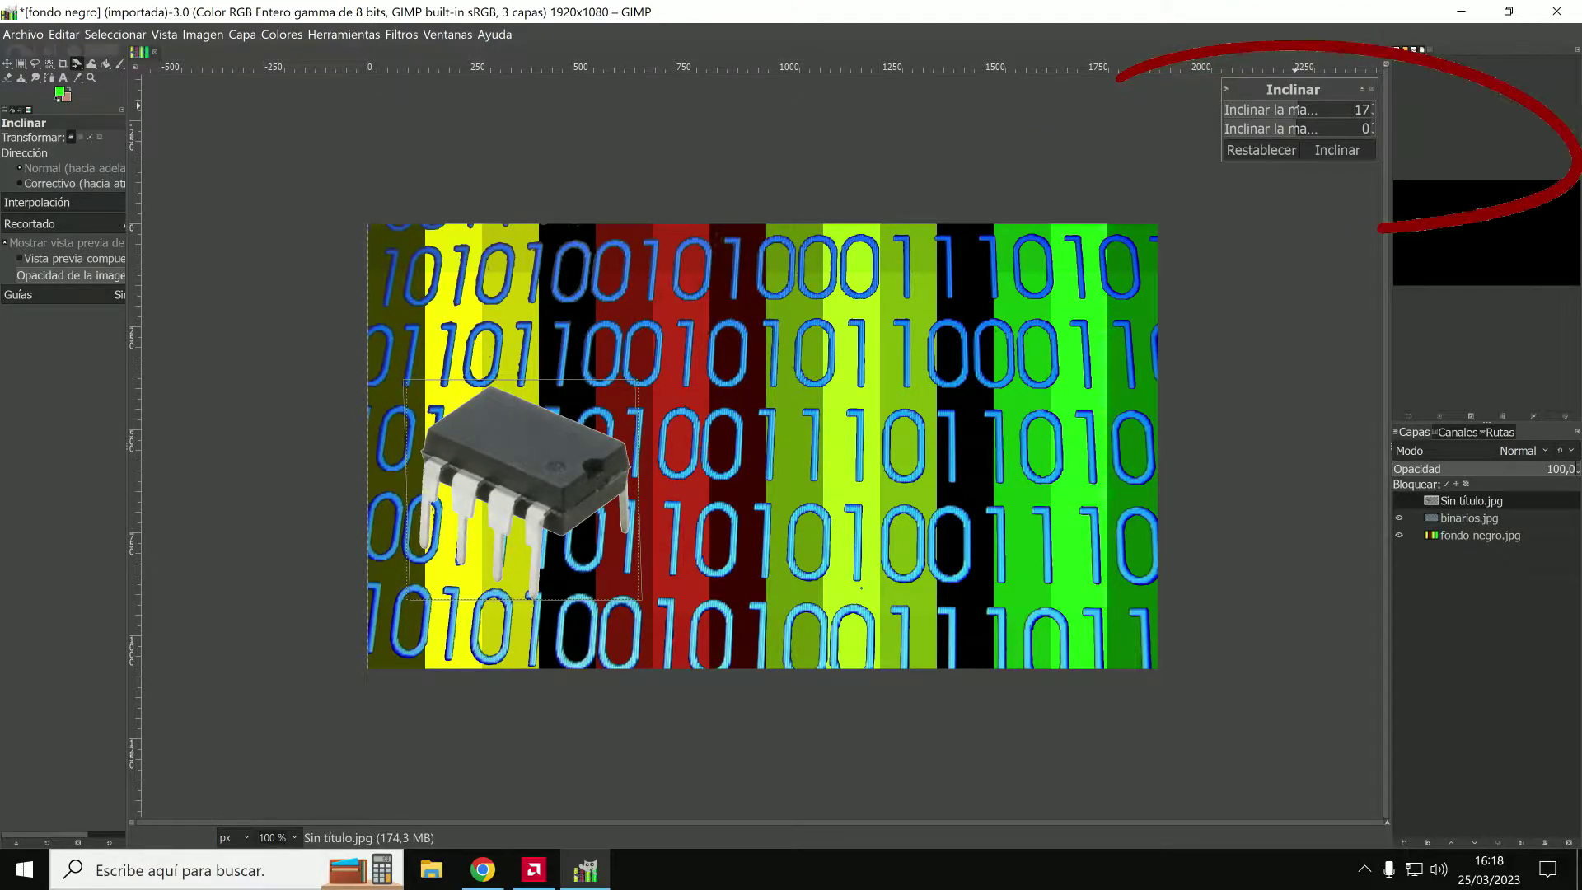
click(1320, 151)
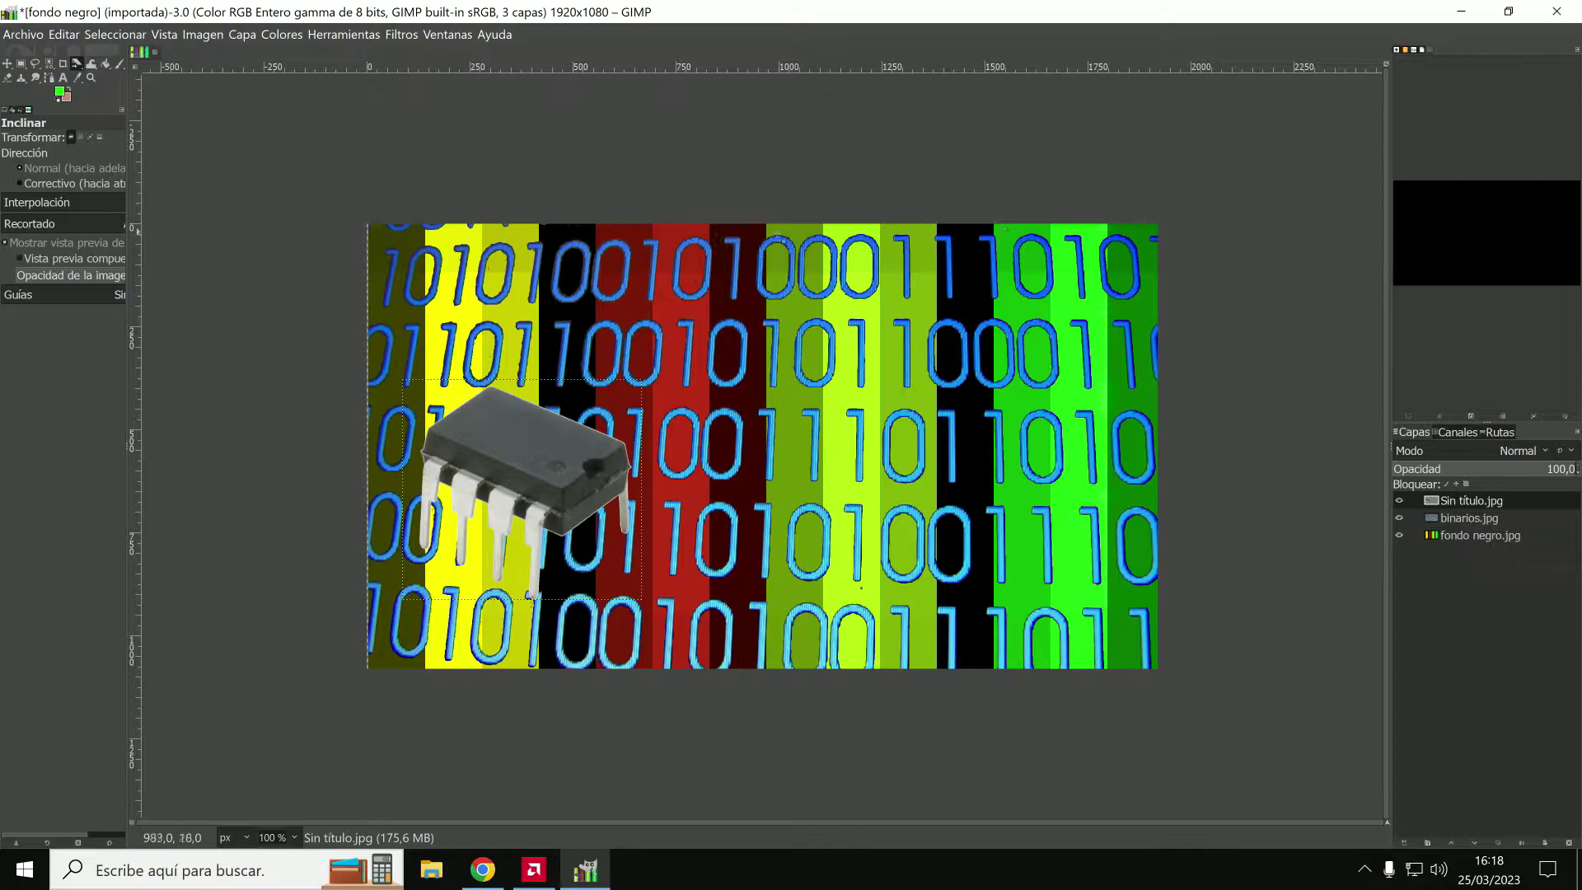
click(333, 37)
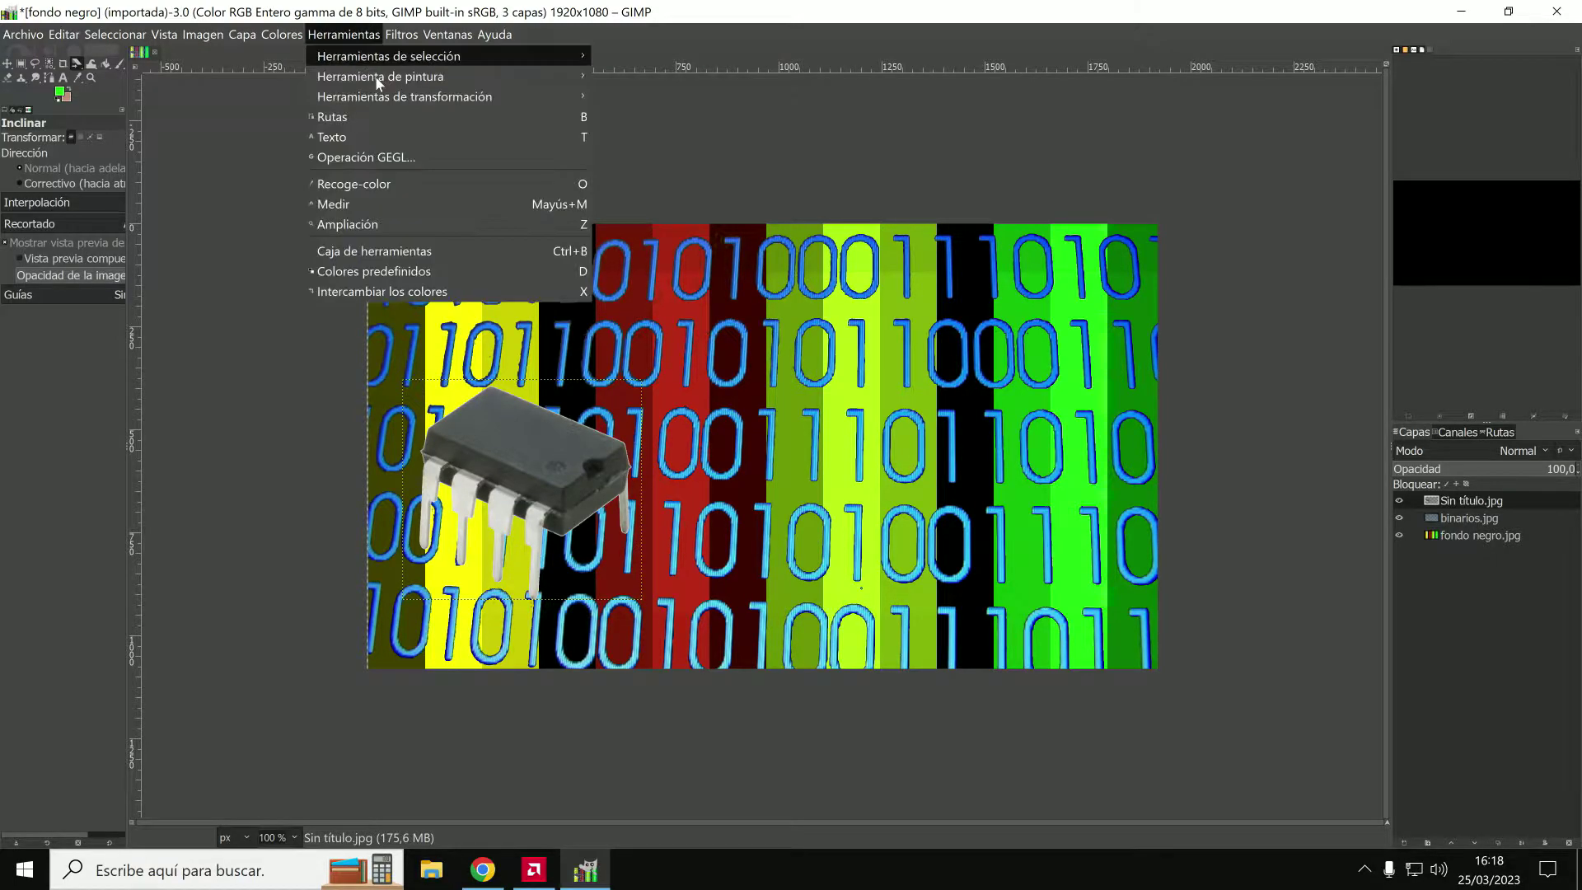
mouse_move(405, 96)
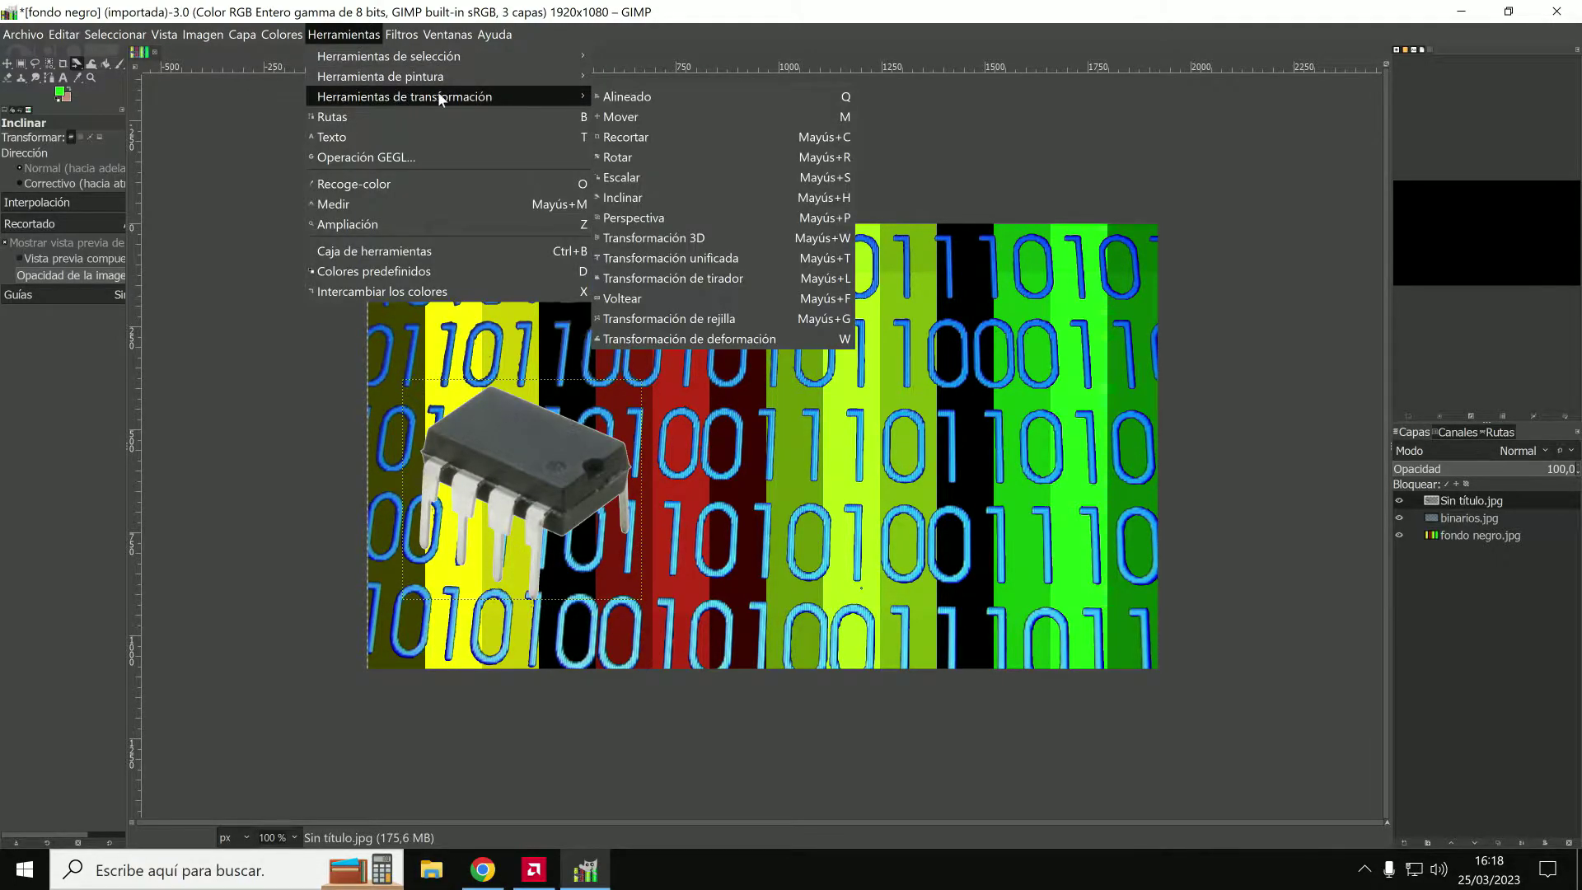
Rotate the chip layer by -22.04 degrees.
click(620, 158)
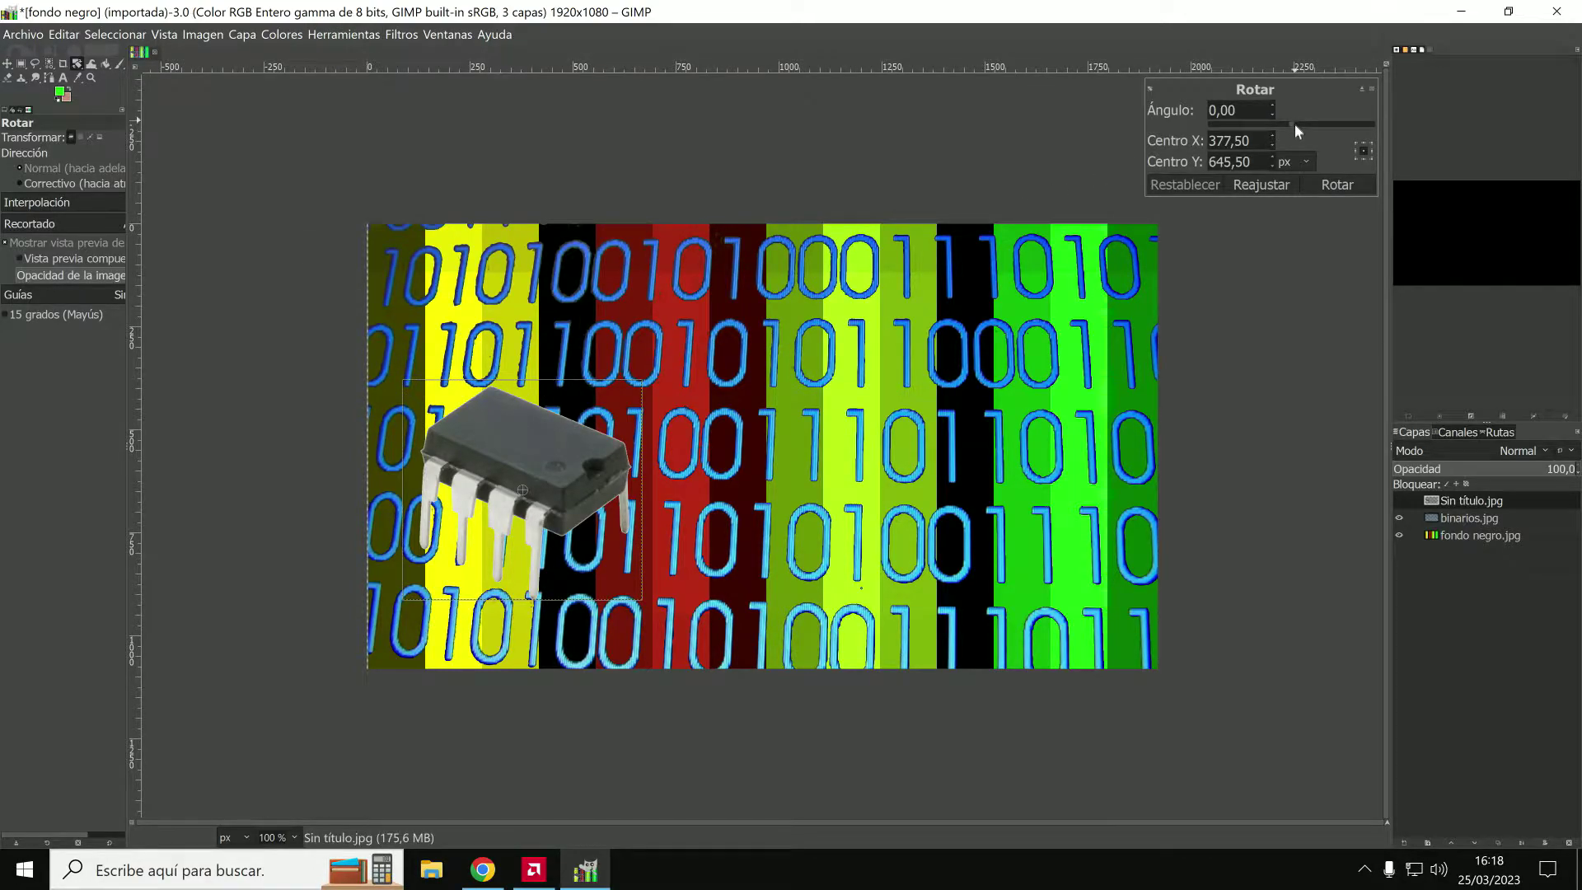
drag(1292, 123, 1286, 122)
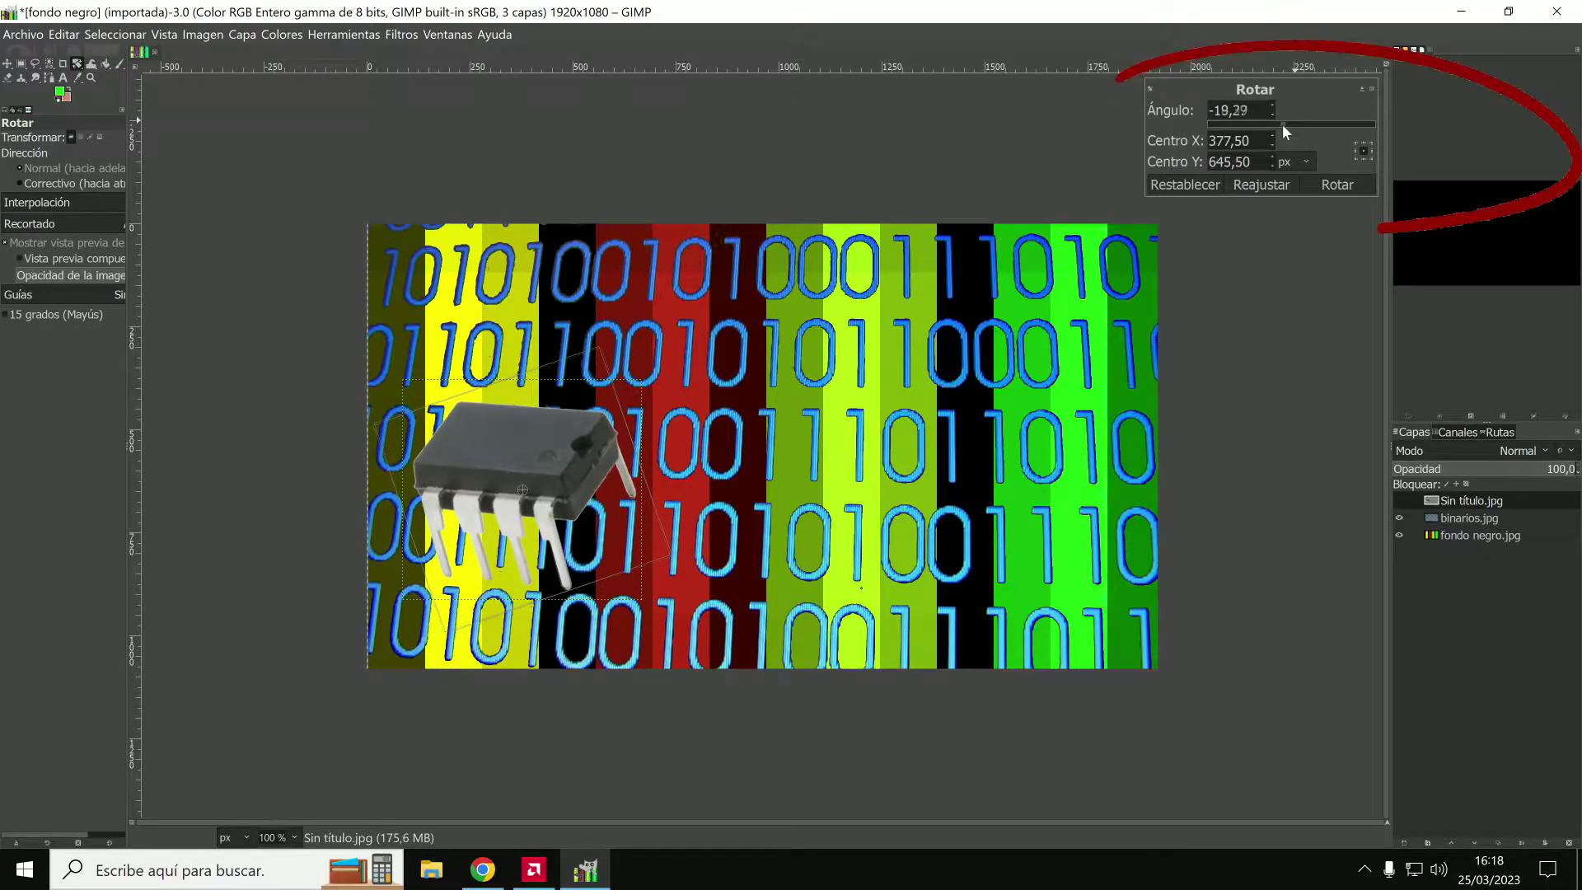
drag(1282, 124, 1280, 124)
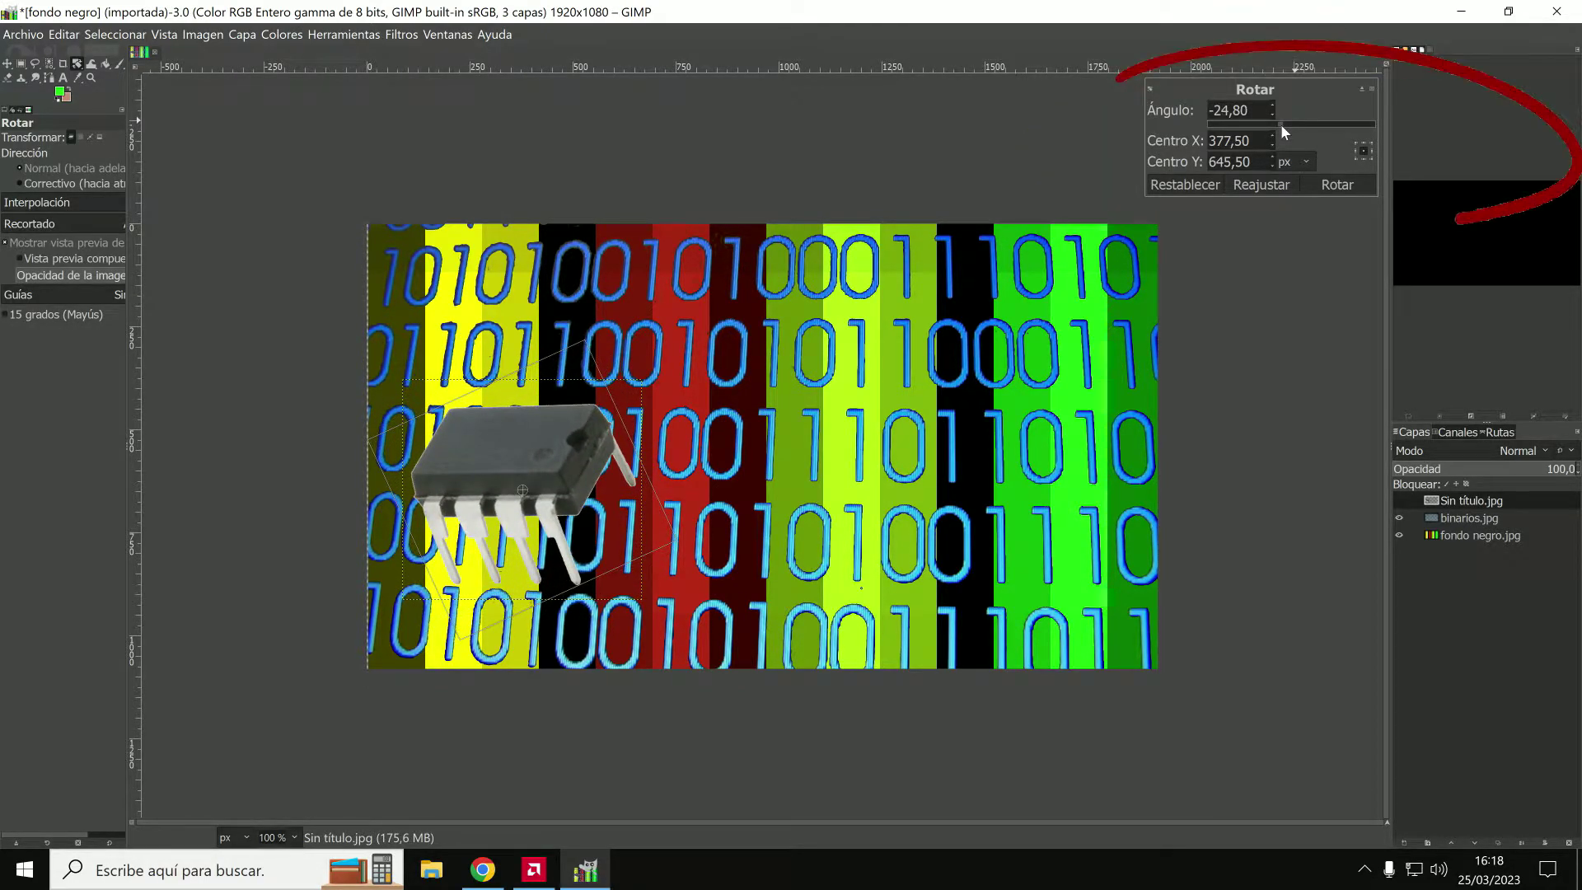
drag(1280, 123, 1282, 126)
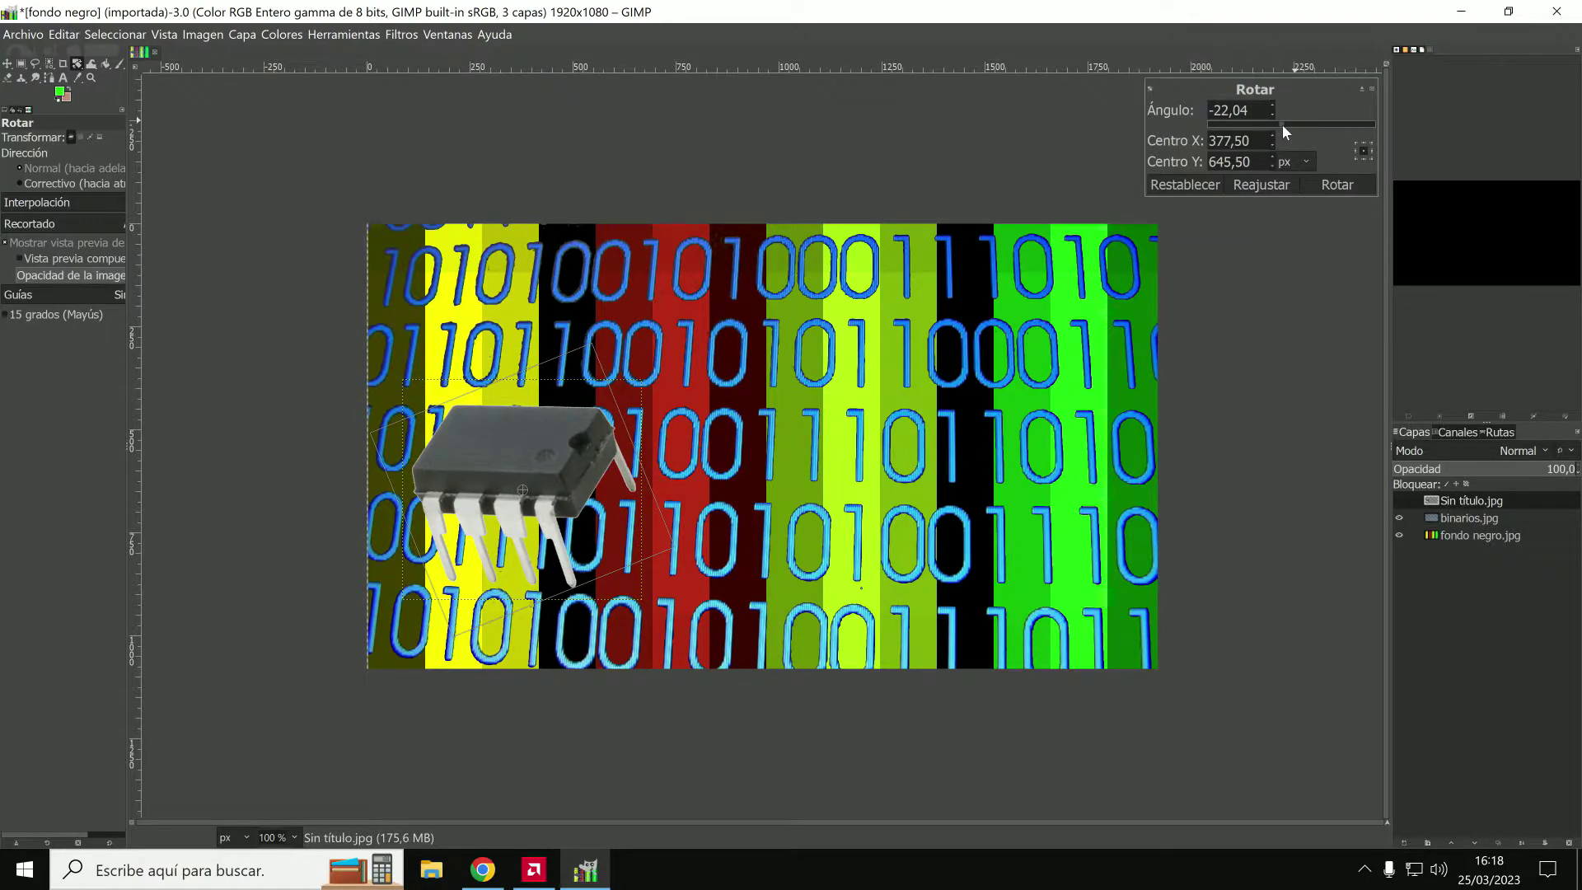
click(1326, 185)
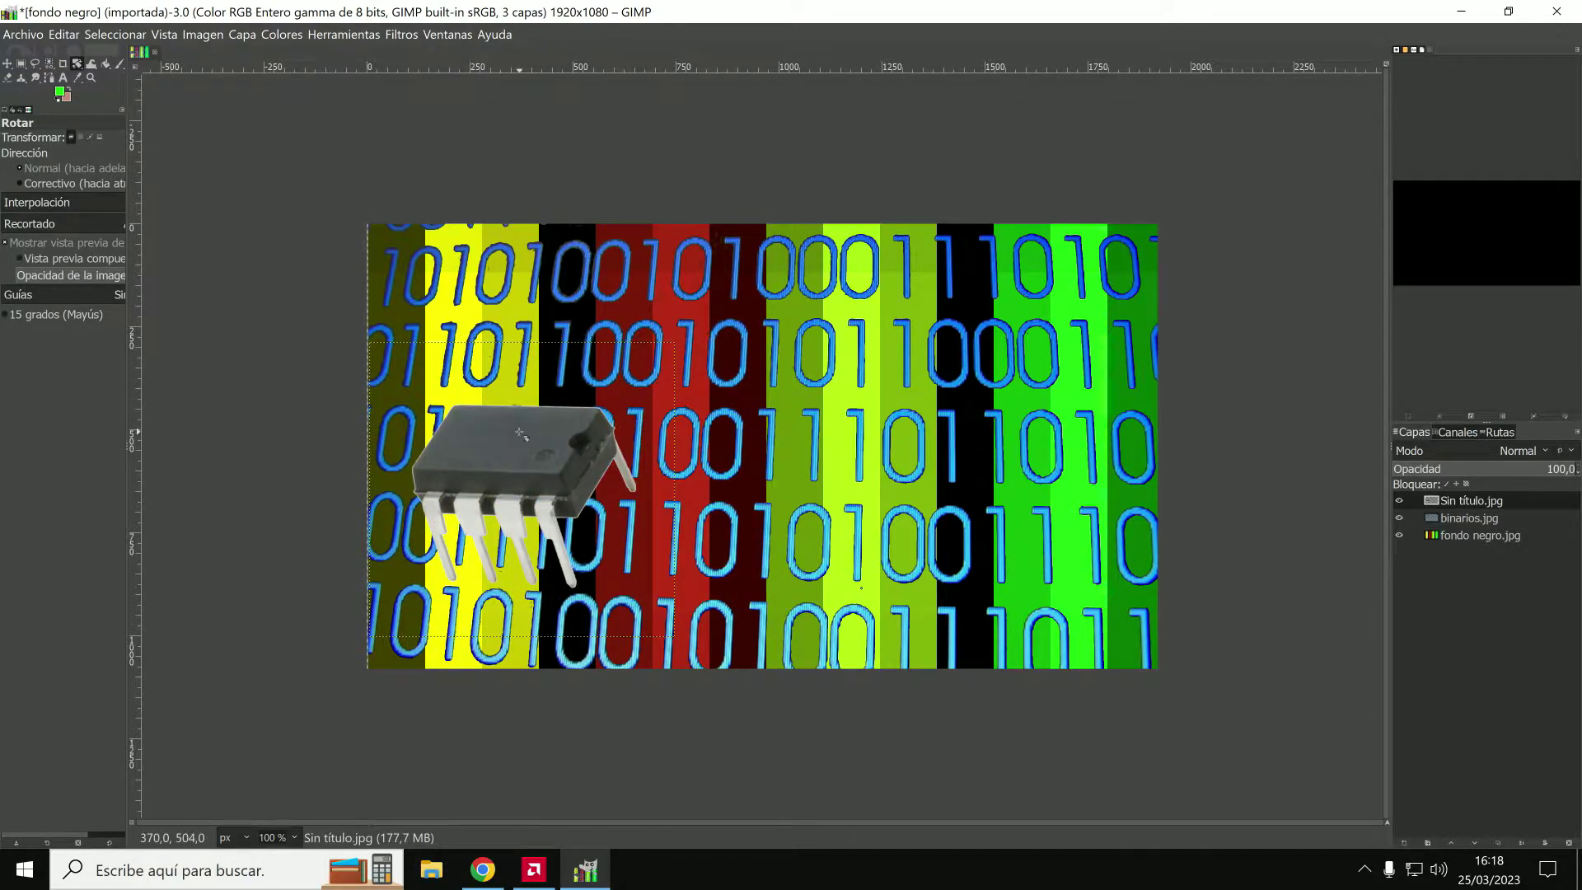
key(ctrl+alt+o)
Add Sin título2.jpg as a layer and delete its white background.
click(165, 155)
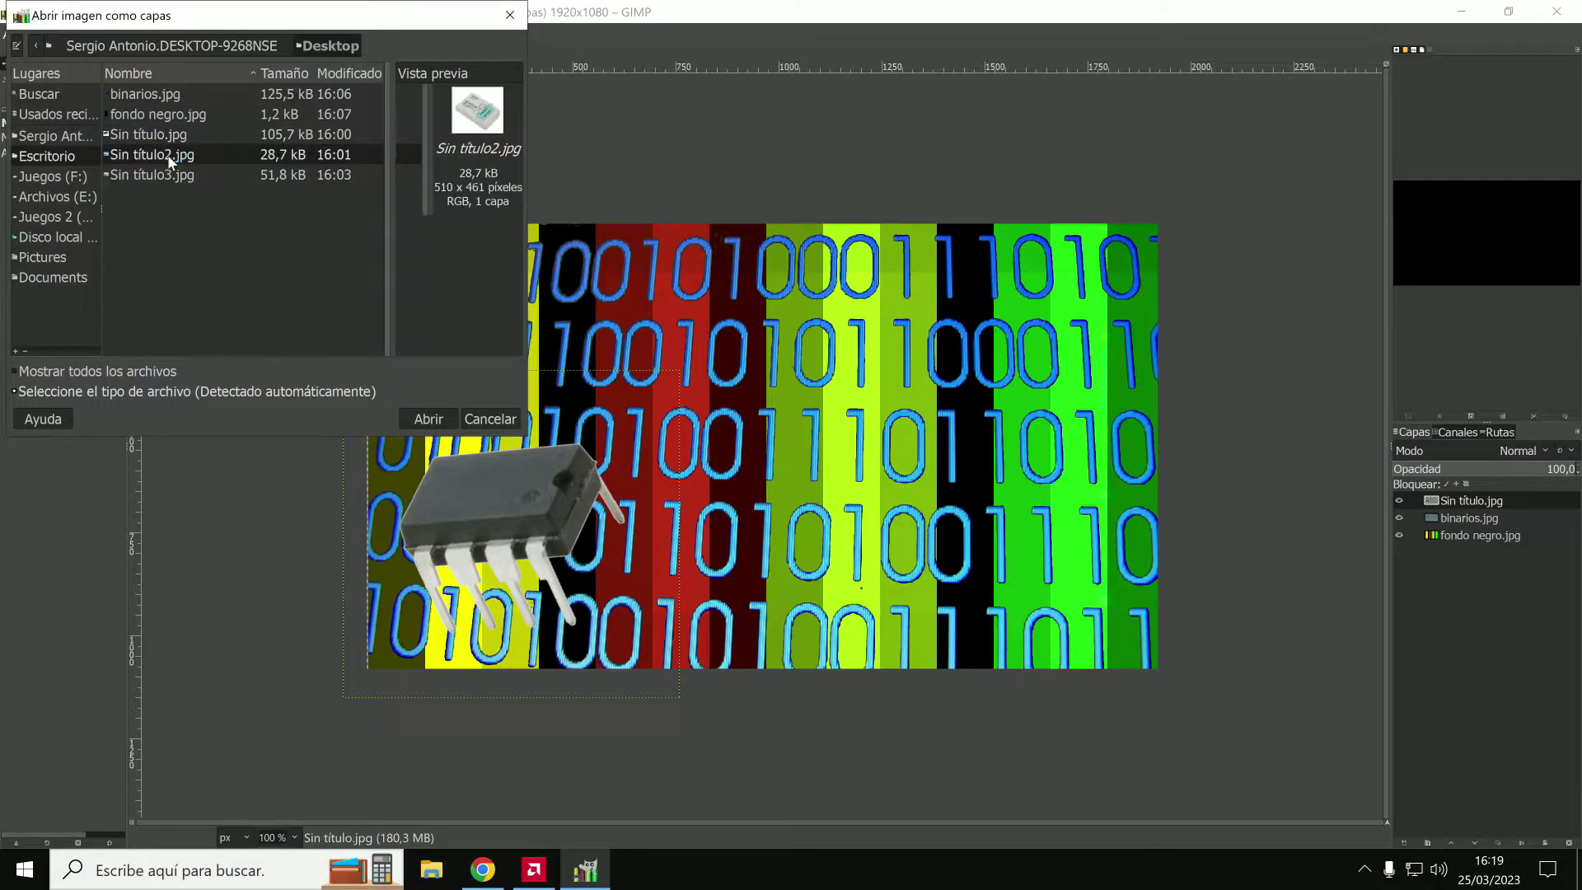
drag(388, 346, 424, 377)
click(116, 33)
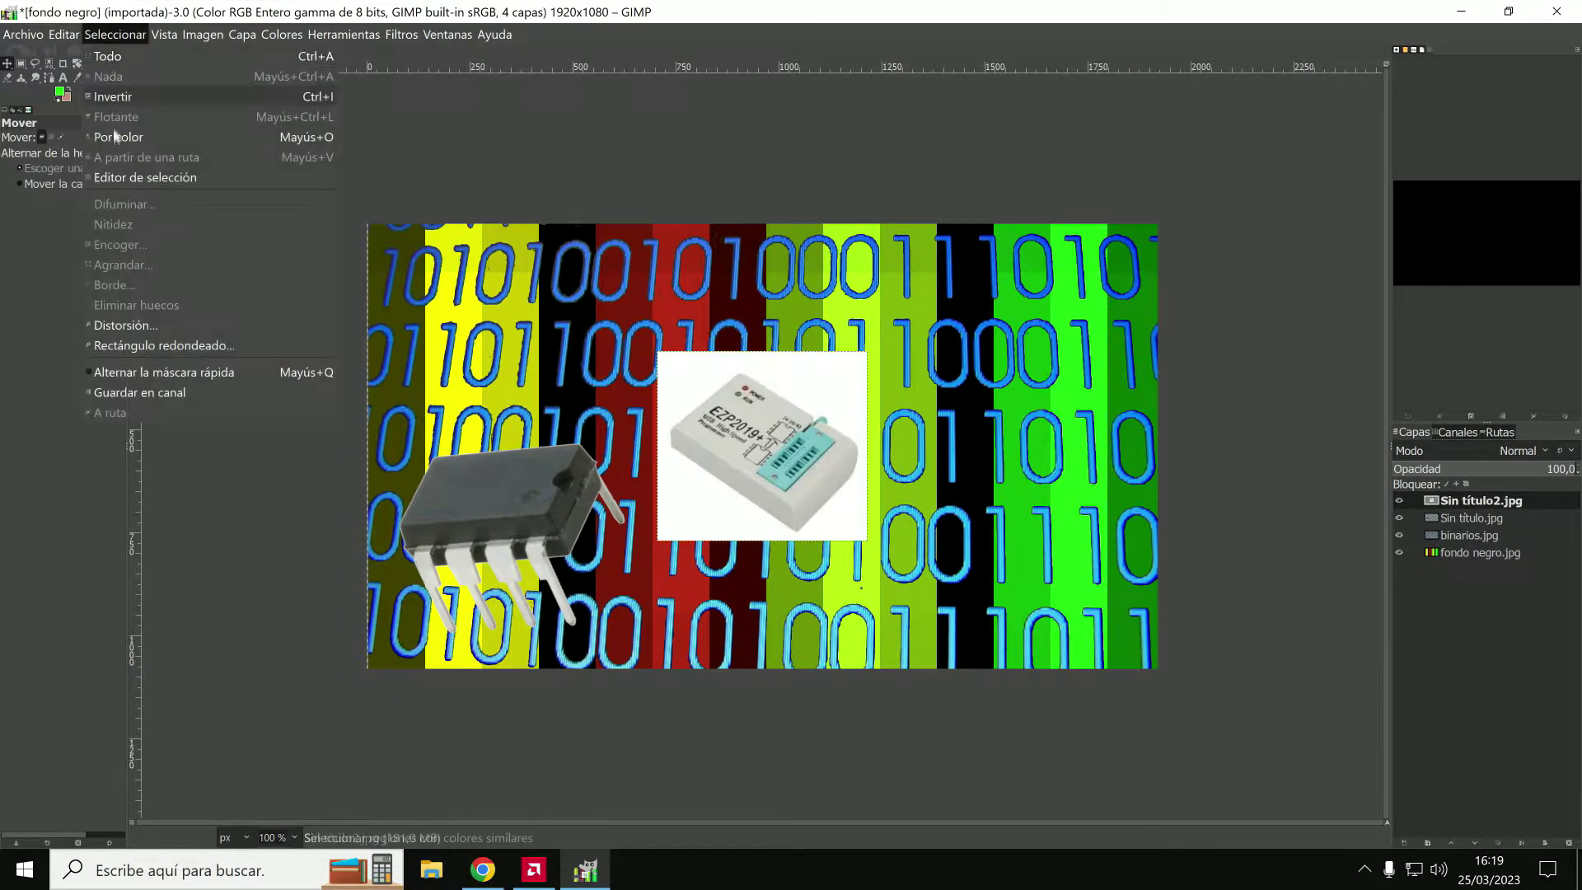
click(124, 136)
click(690, 390)
right_click(1475, 500)
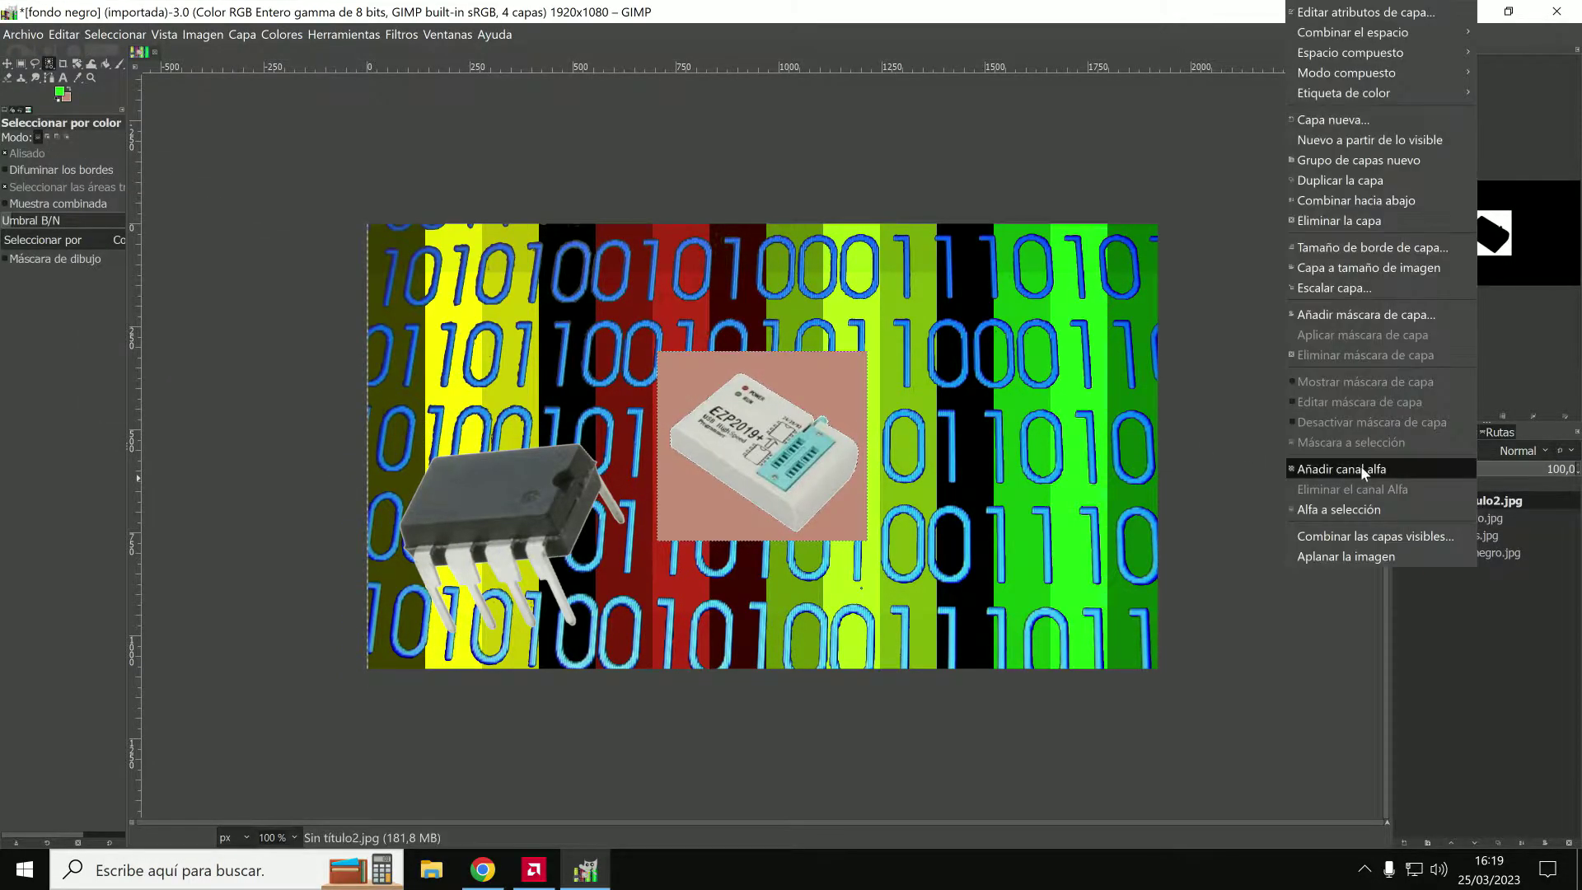
click(1351, 463)
key(Delete)
Move the programmer to the upper right and scale it to 831×751 px.
click(344, 34)
mouse_move(405, 97)
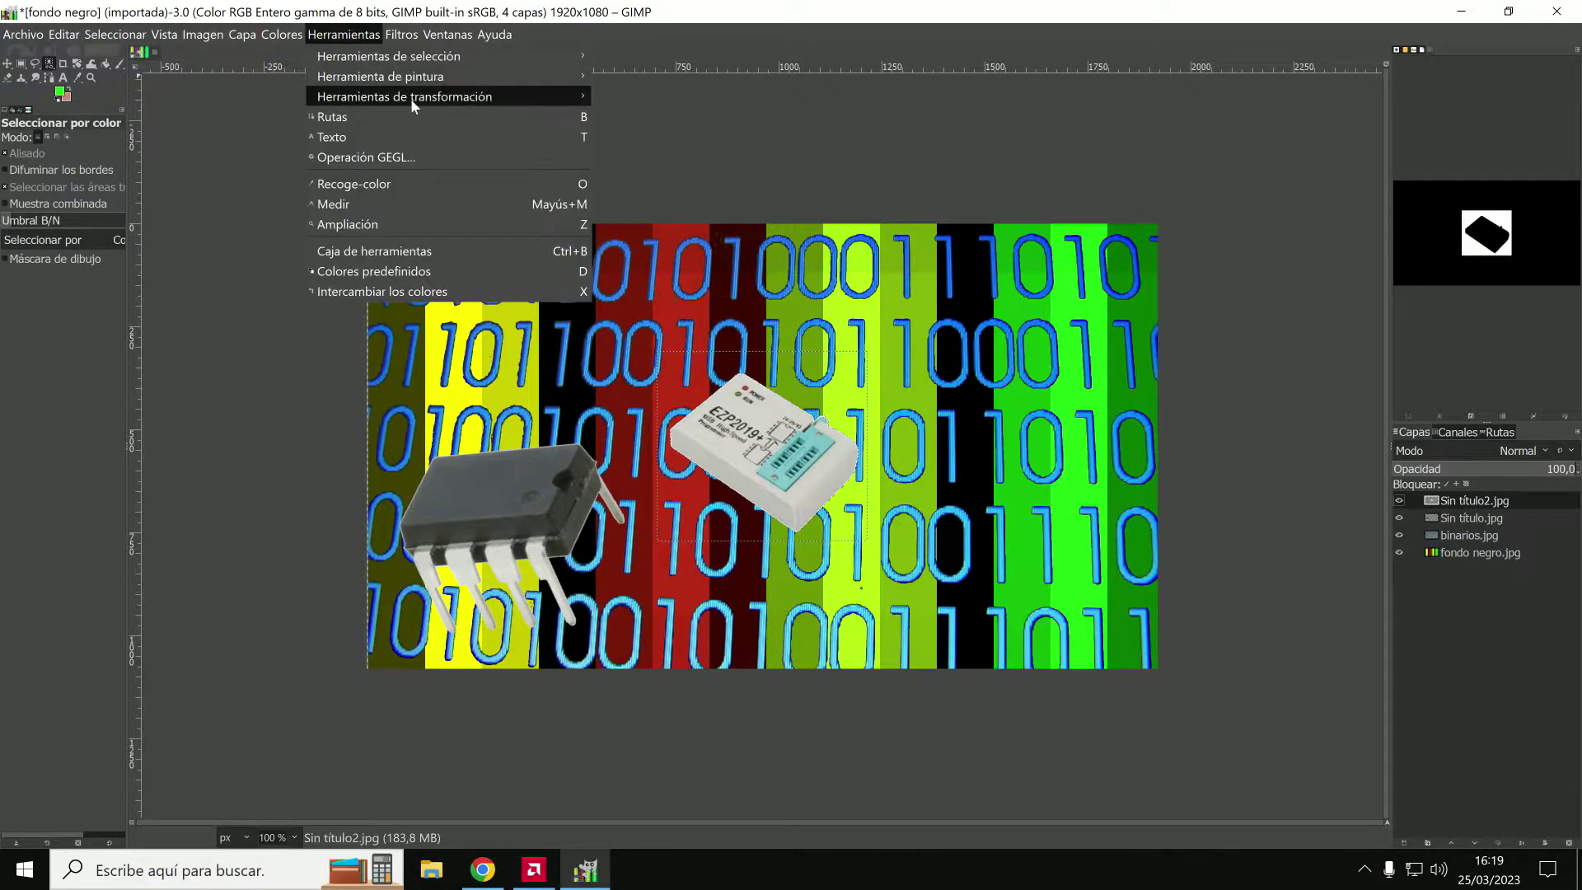
click(823, 116)
mouse_move(753, 422)
mouse_down()
mouse_move(980, 333)
mouse_move(931, 361)
mouse_up()
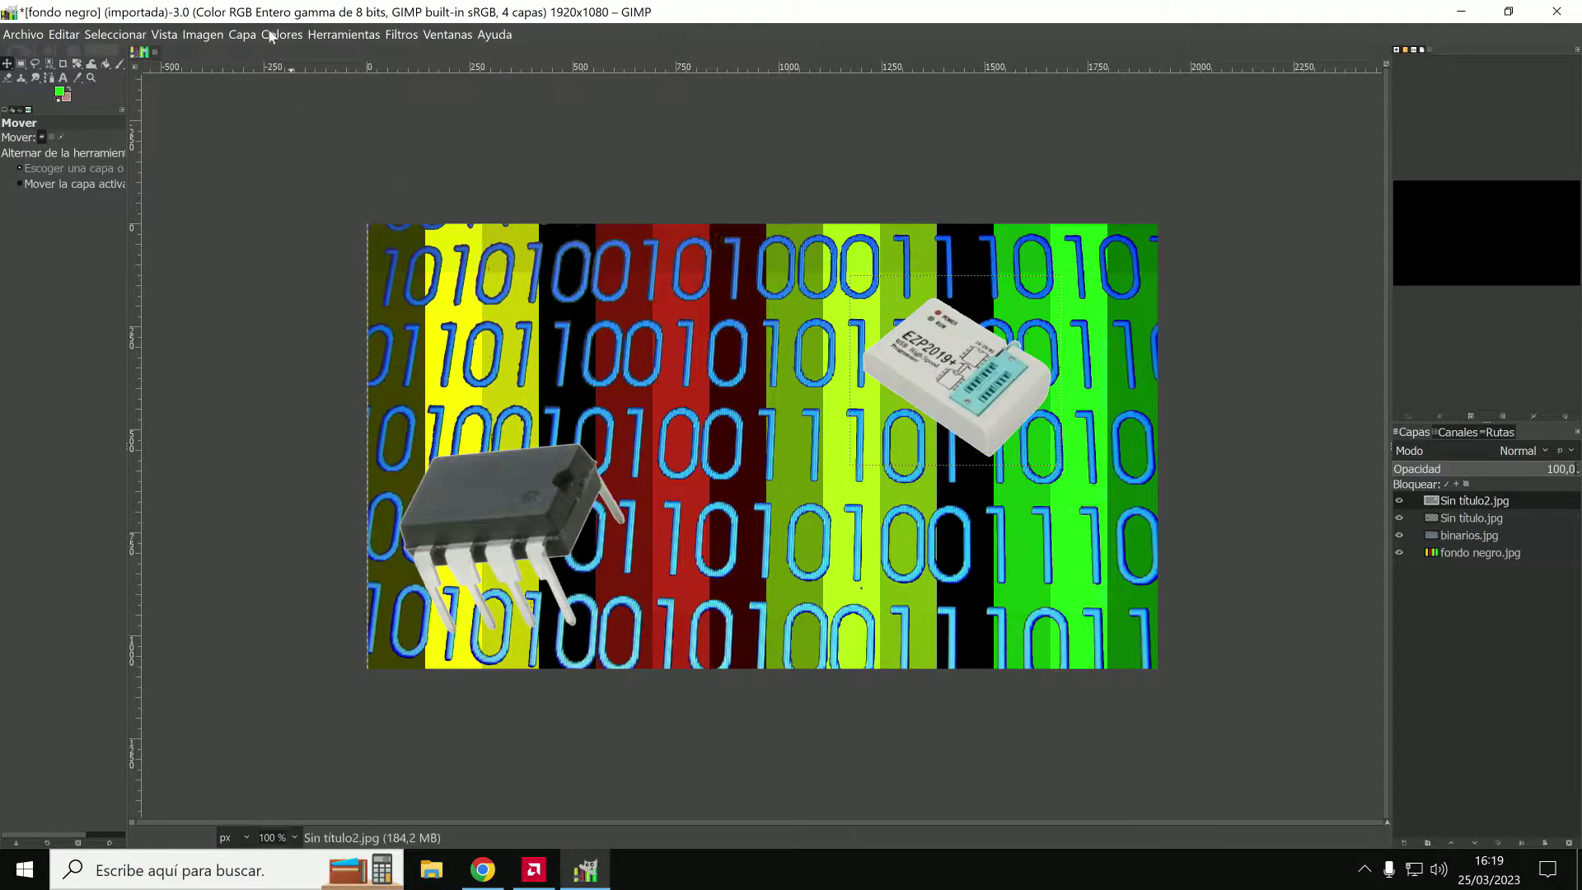
click(343, 34)
click(823, 183)
click(947, 371)
drag(1058, 466, 1157, 552)
drag(859, 581, 816, 586)
drag(986, 430, 964, 372)
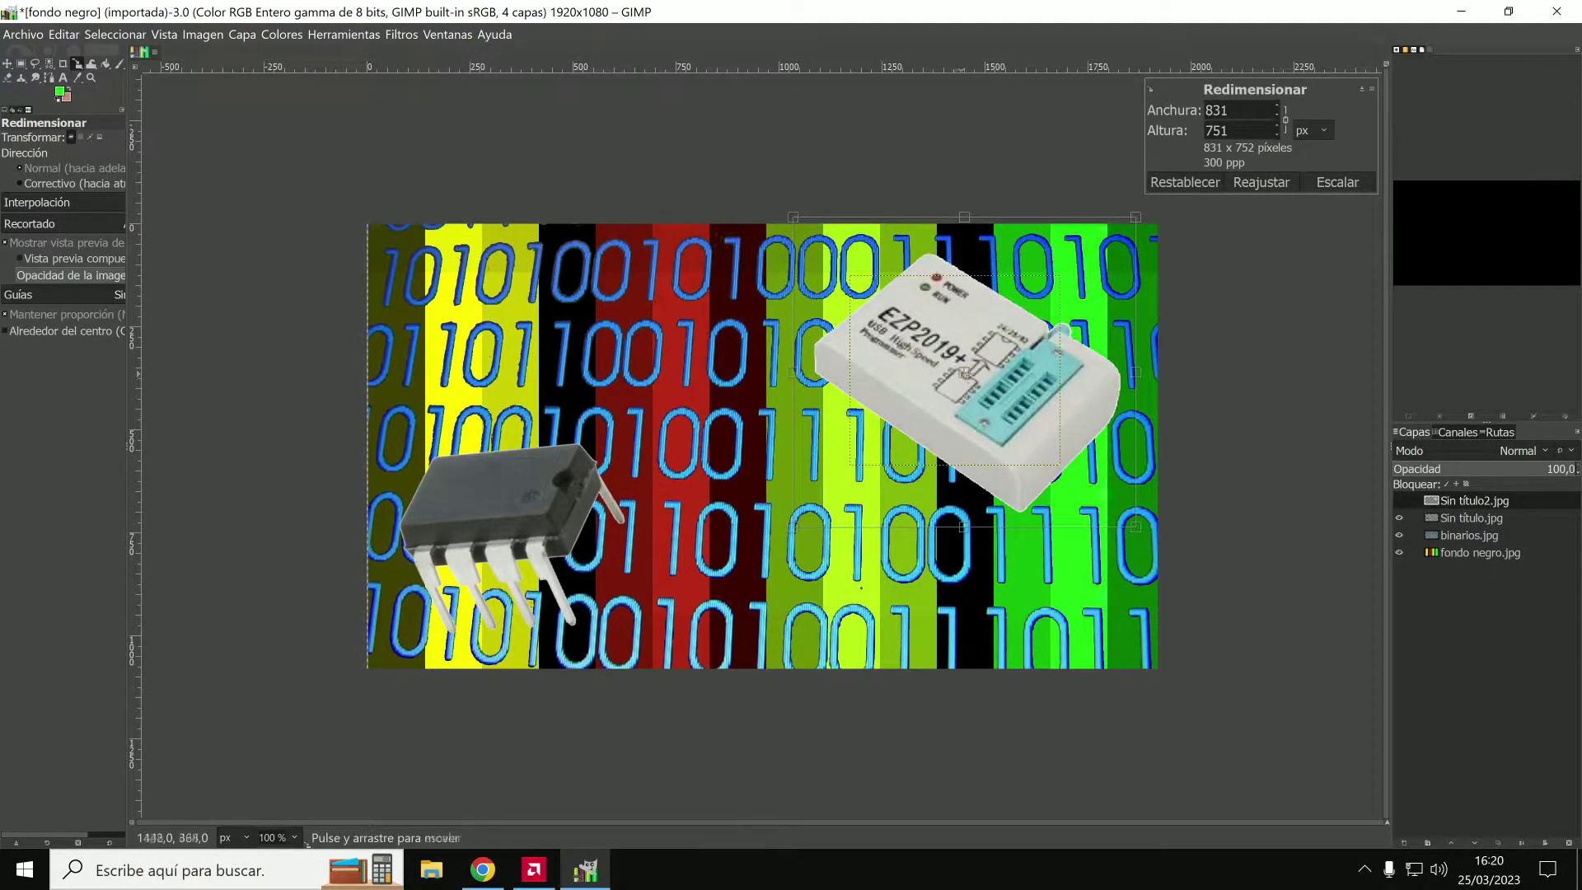
key(Return)
Add Sin título3.jpg as a layer and delete its pink background.
click(23, 34)
click(62, 116)
click(152, 175)
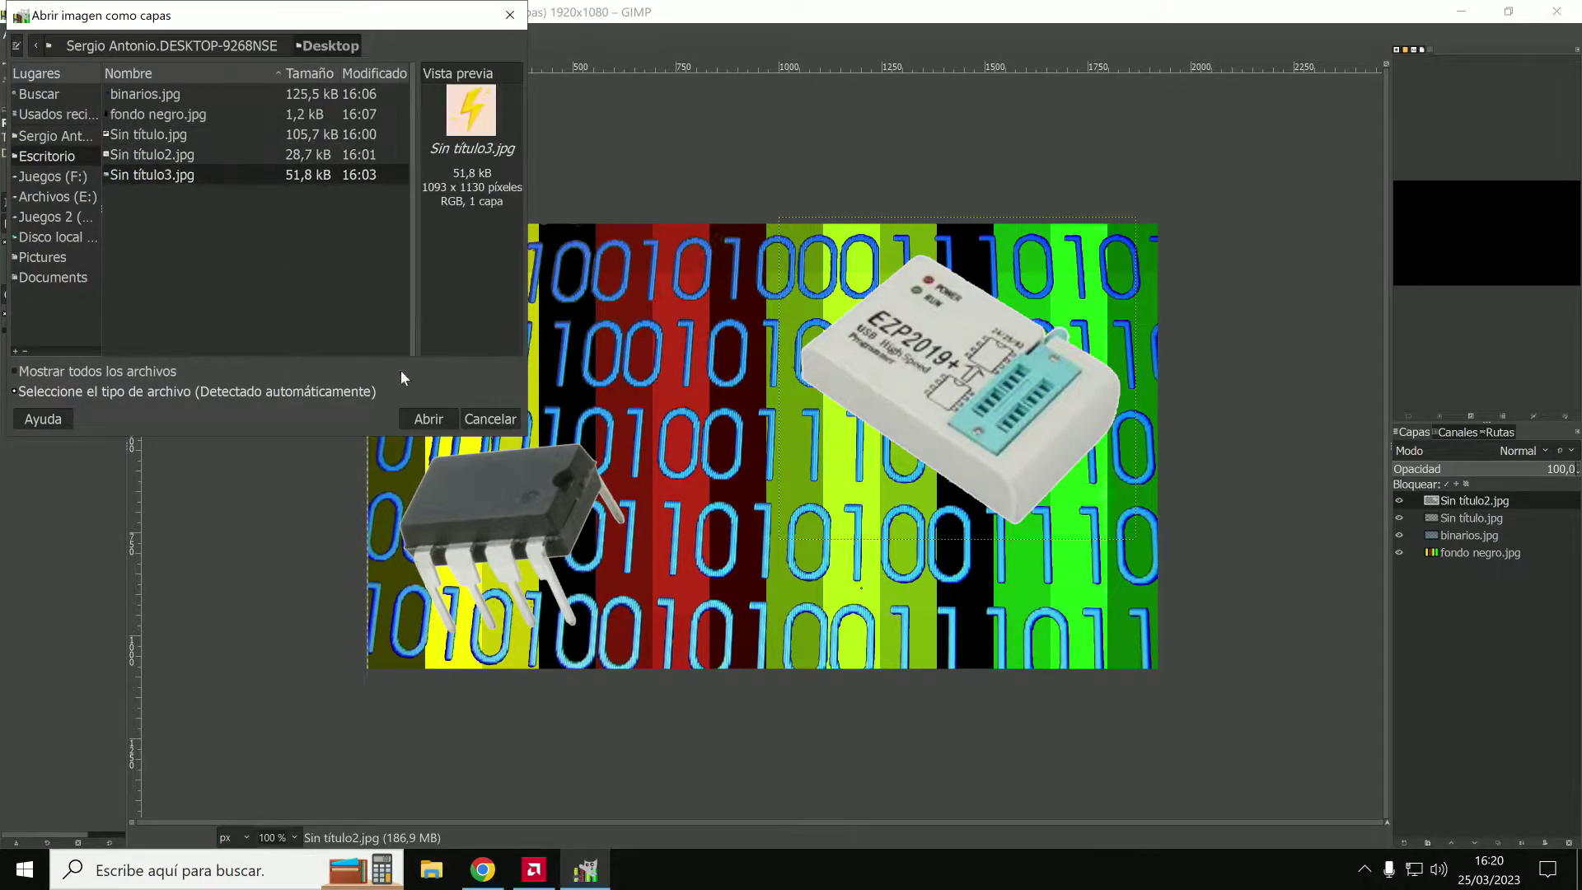
click(429, 419)
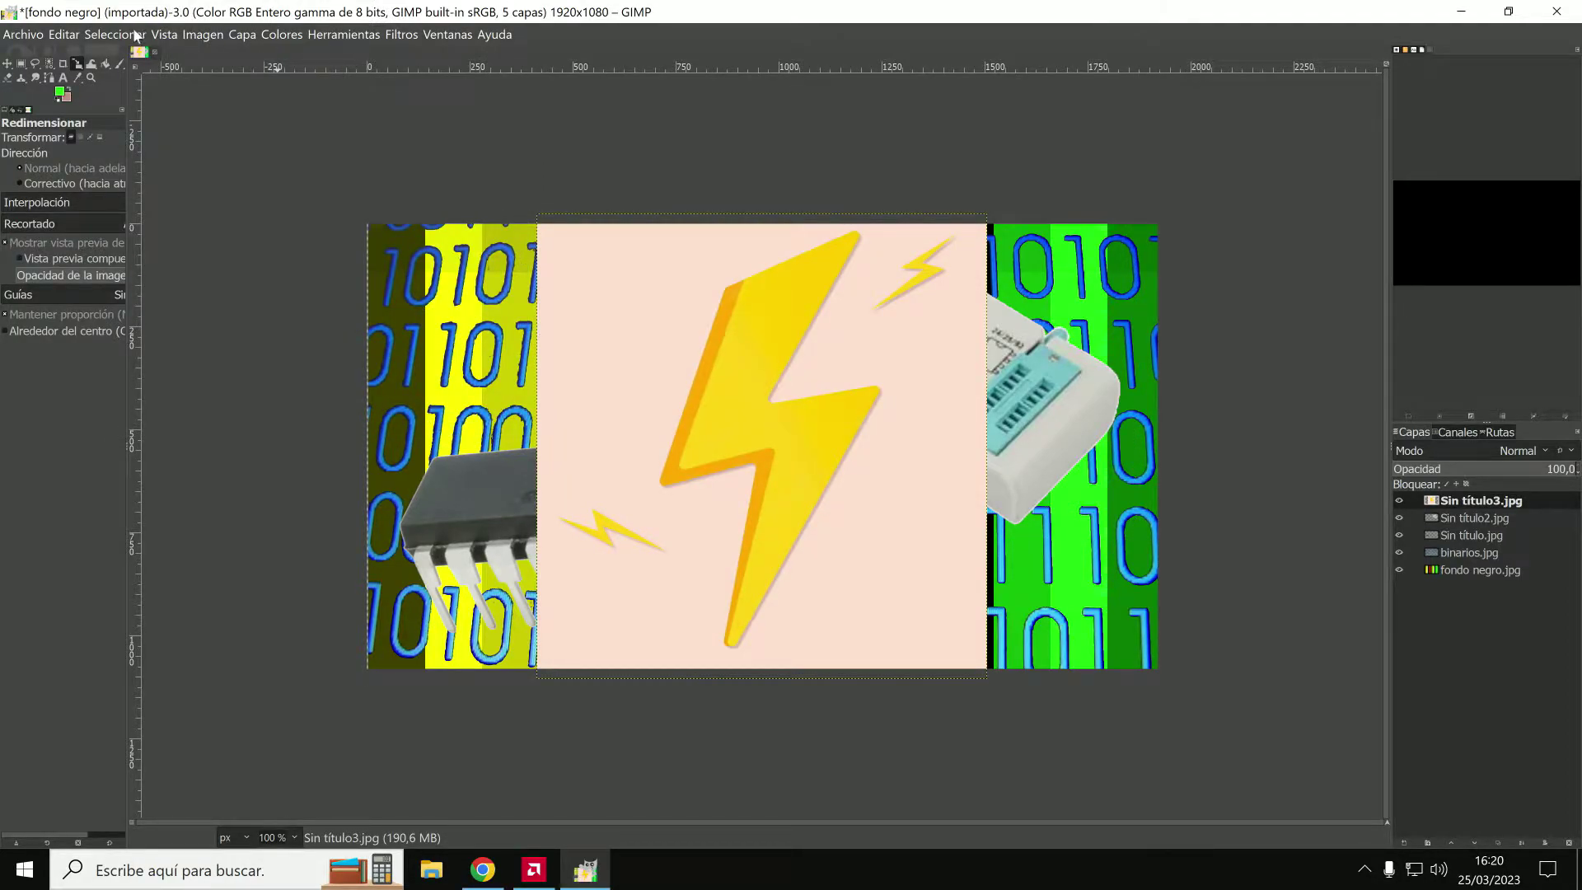
key(shift+o)
click(748, 341)
right_click(1474, 500)
click(1318, 505)
key(Delete)
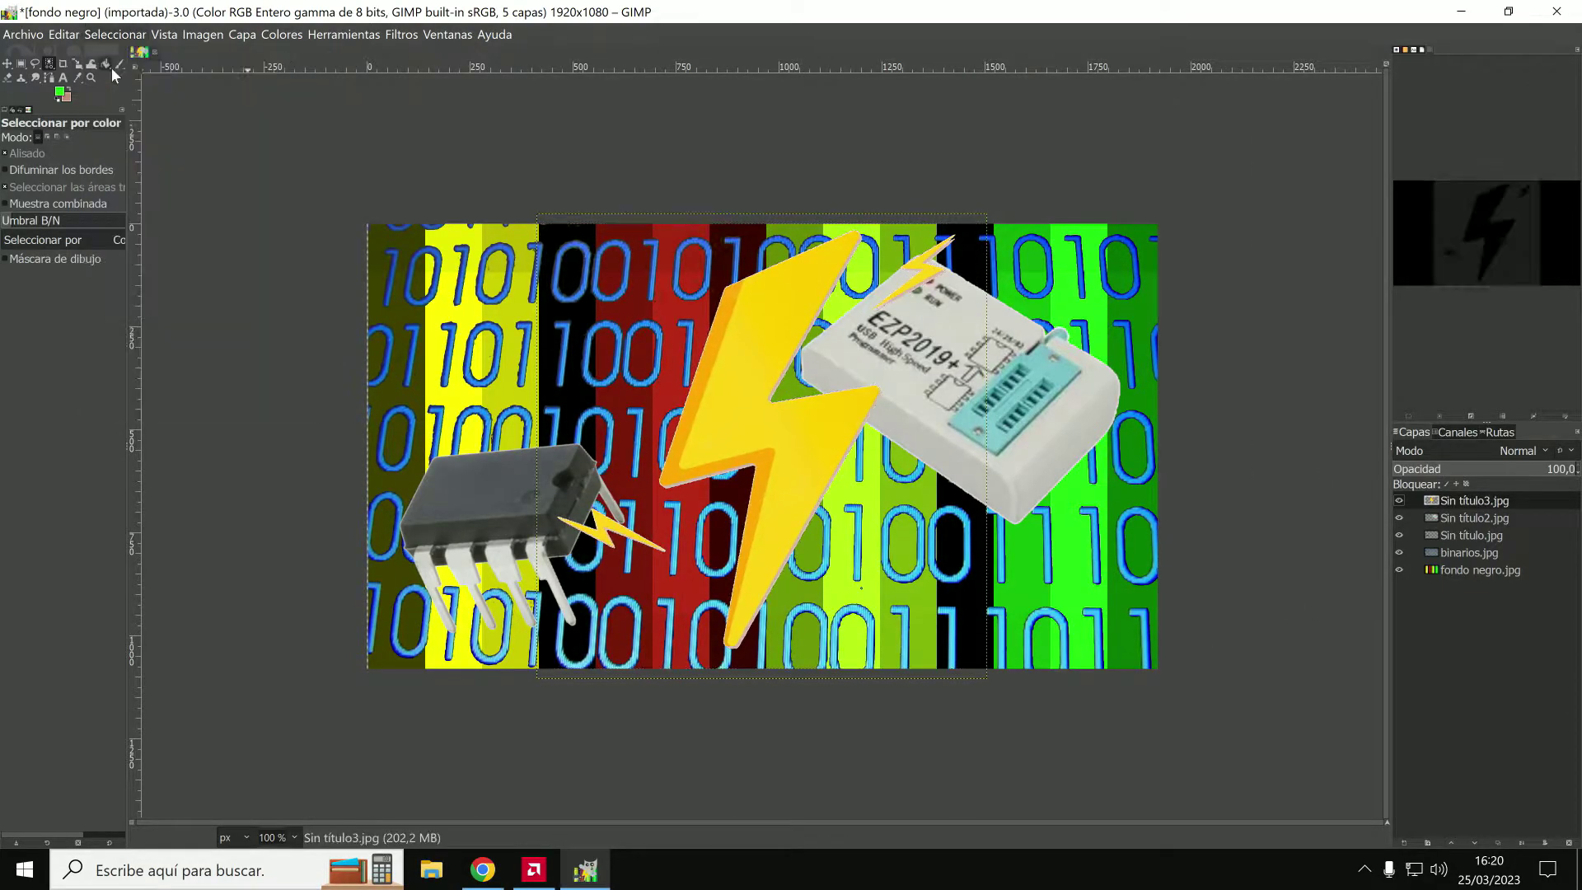
Scale the lightning-bolt layer down to 625×646 px.
click(358, 36)
mouse_move(404, 97)
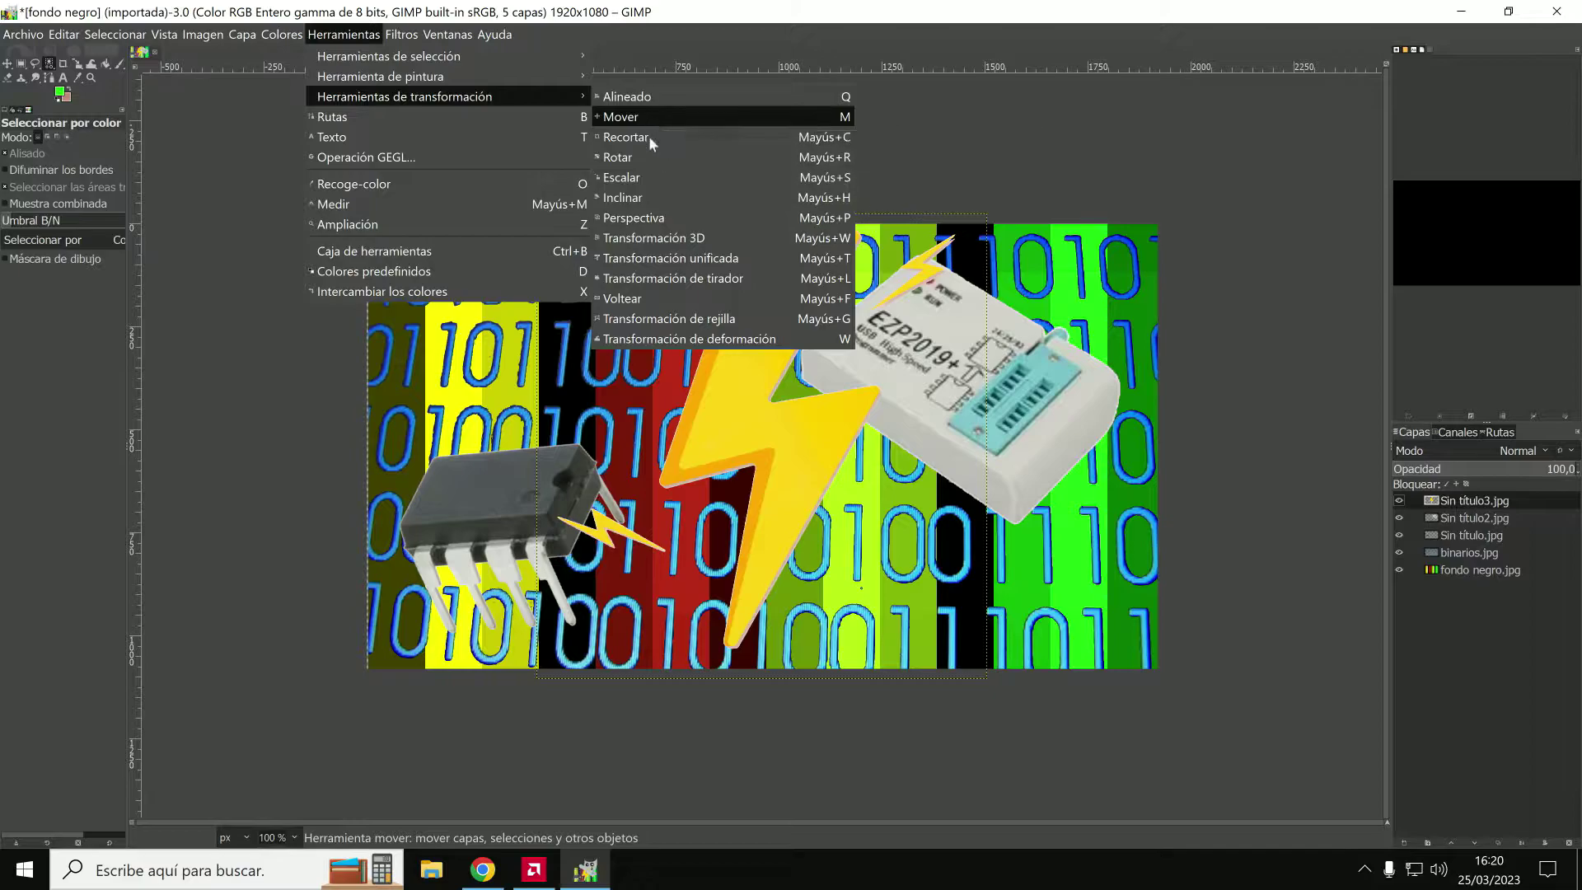
click(641, 177)
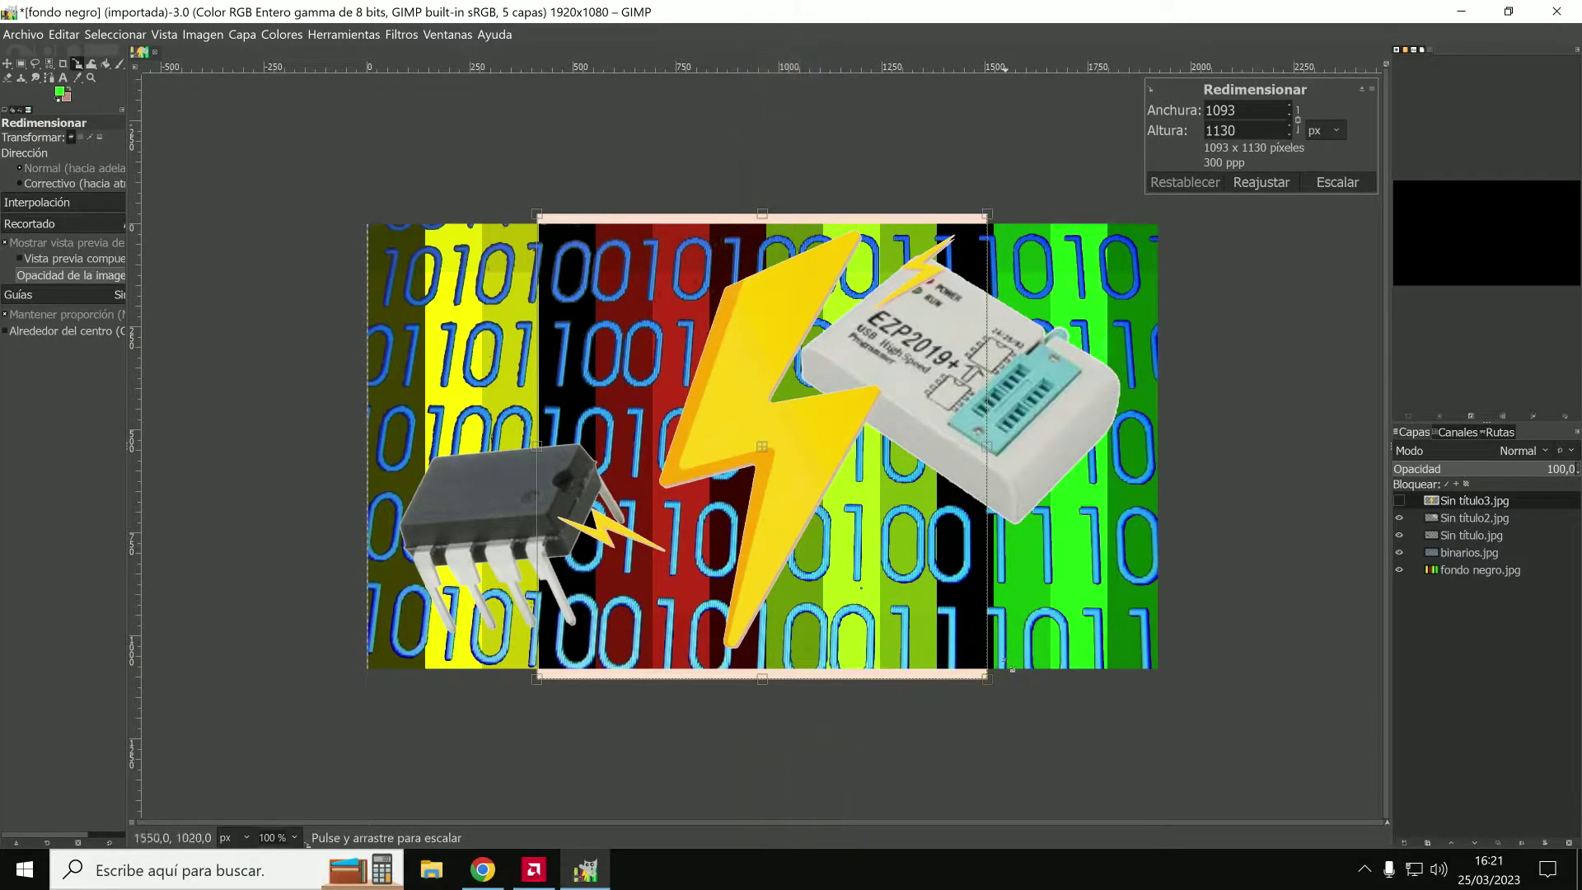
drag(995, 685, 865, 550)
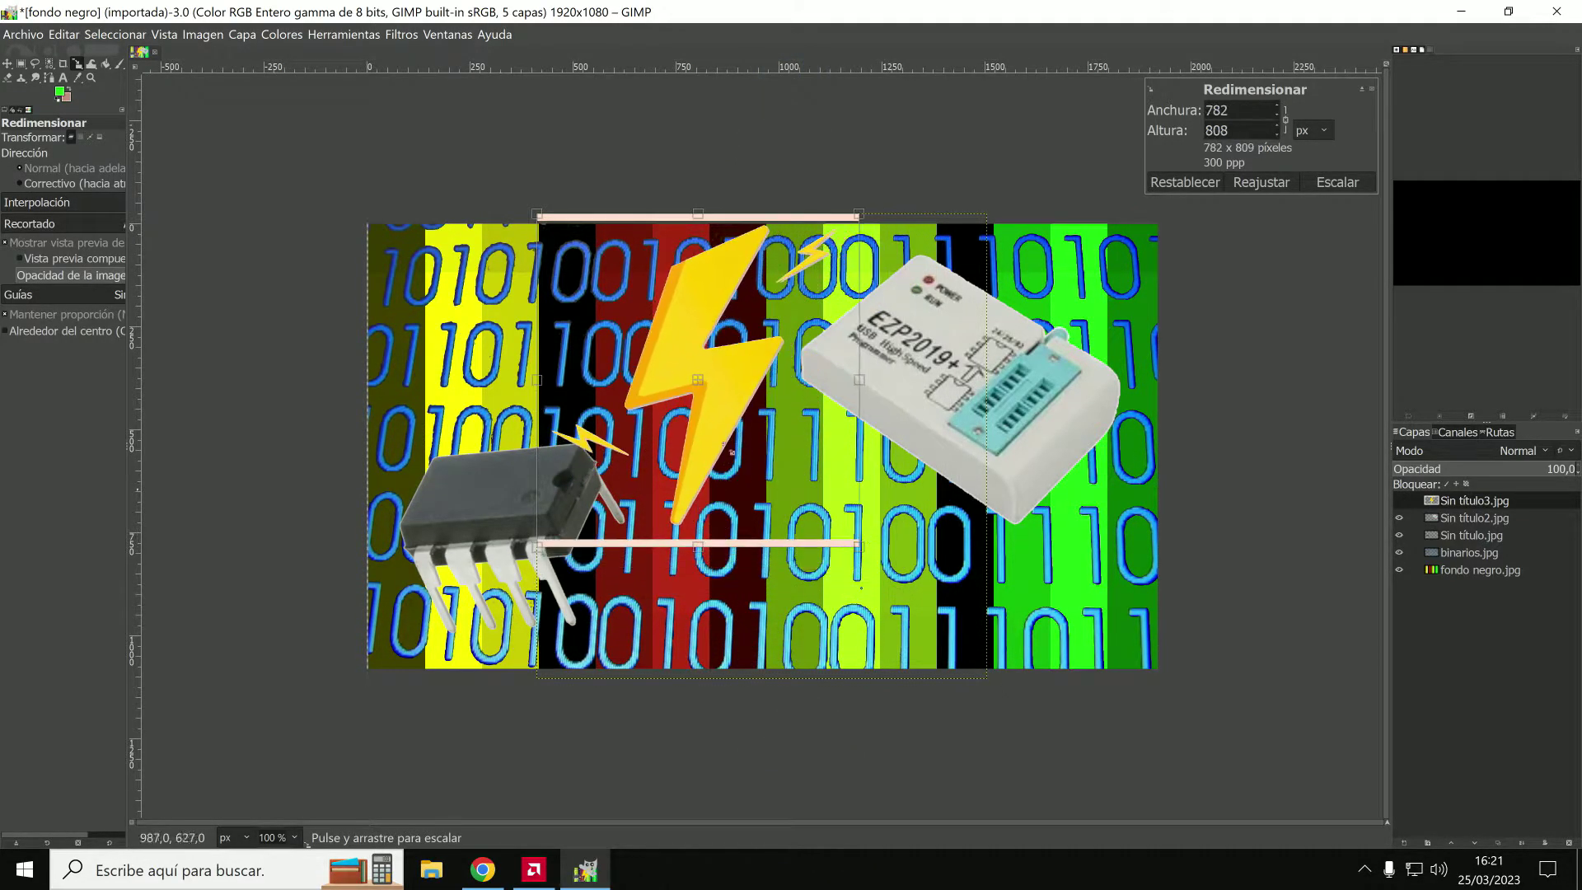
drag(536, 216, 602, 282)
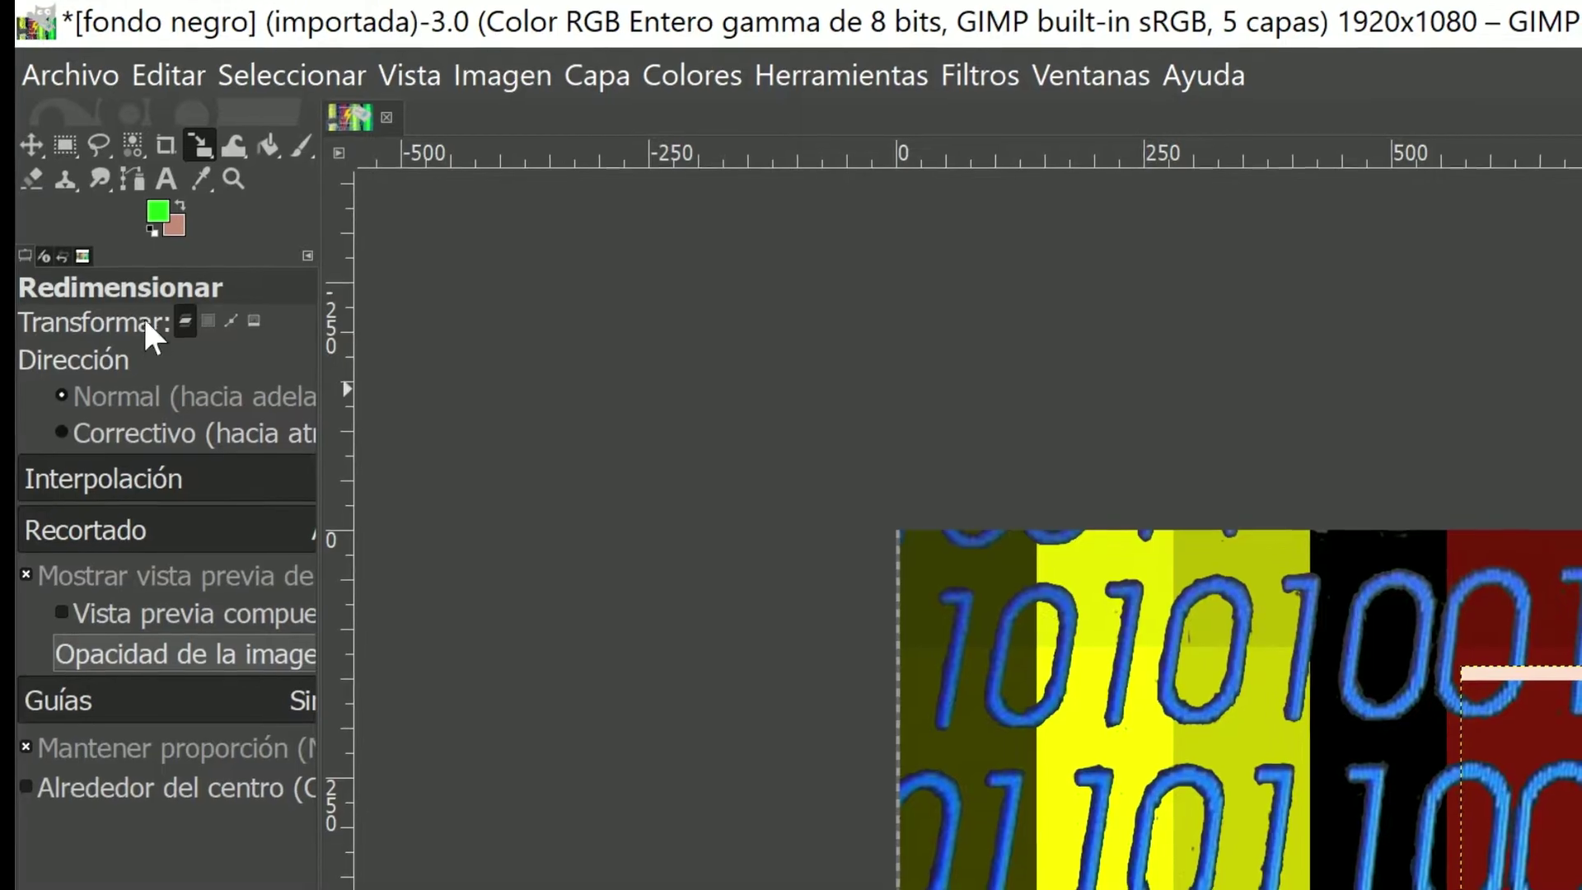
click(25, 165)
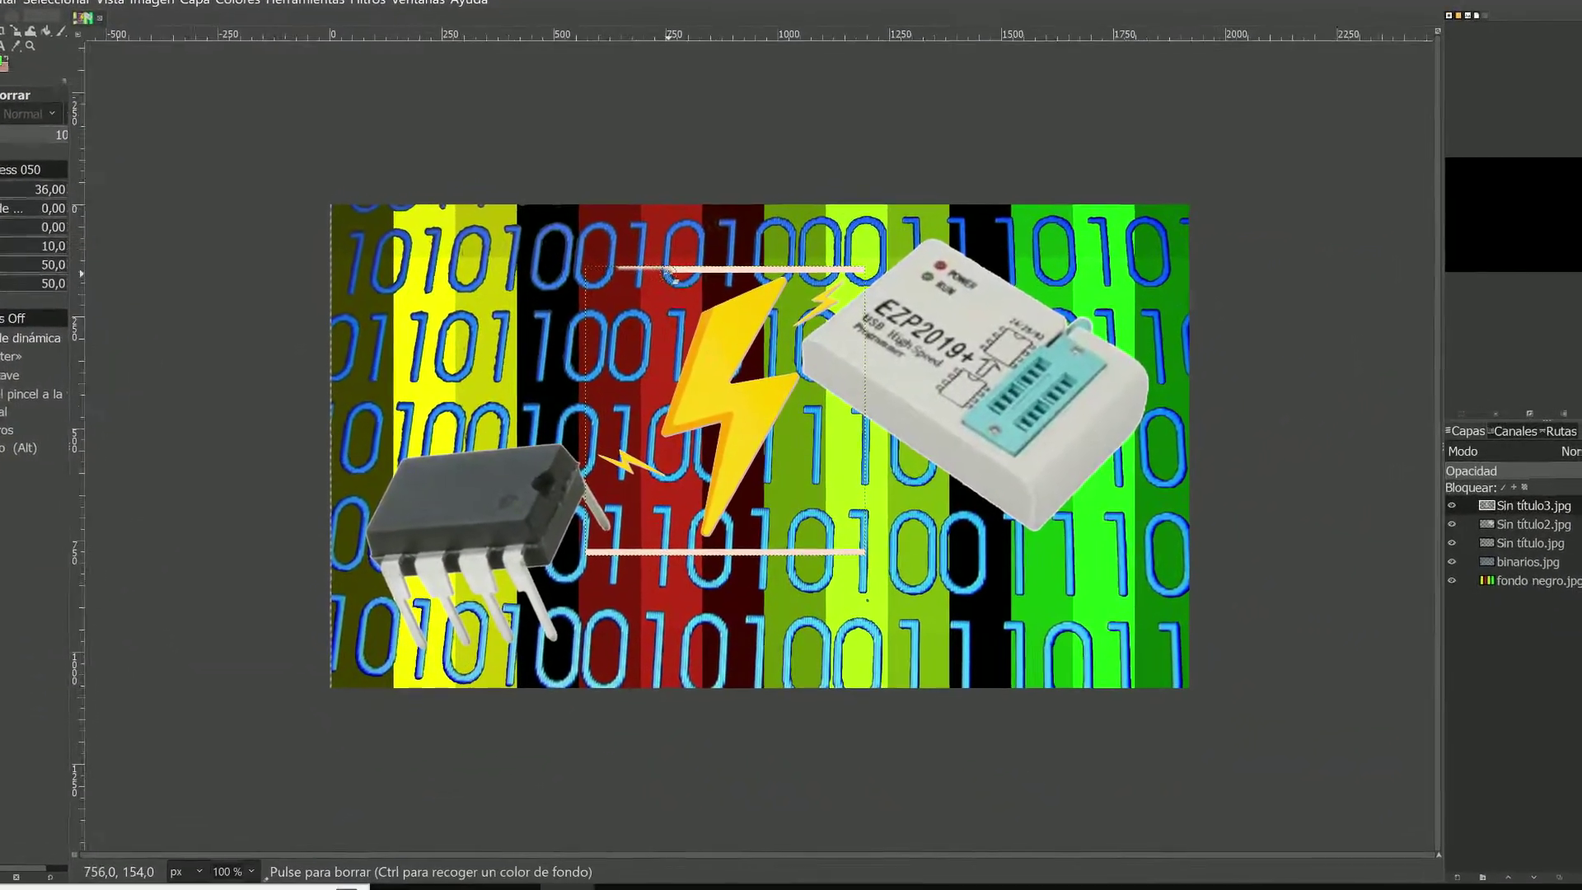
Erase the white lines above the lightning bolt and the leftover line below it.
drag(669, 270, 771, 269)
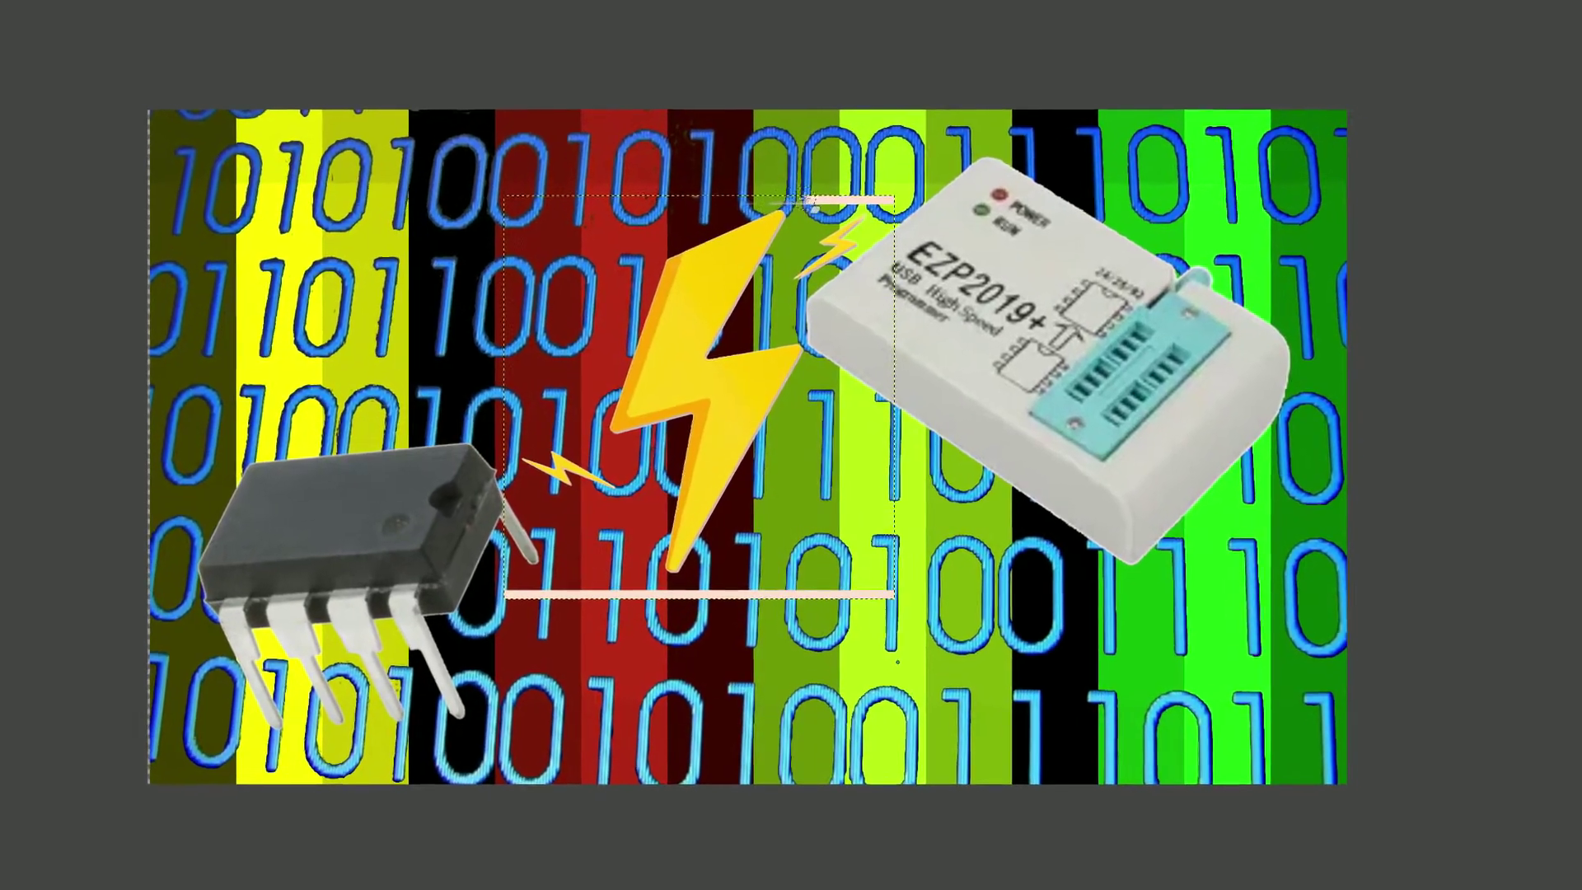
mouse_move(766, 218)
mouse_down()
mouse_move(763, 169)
mouse_move(906, 169)
mouse_up()
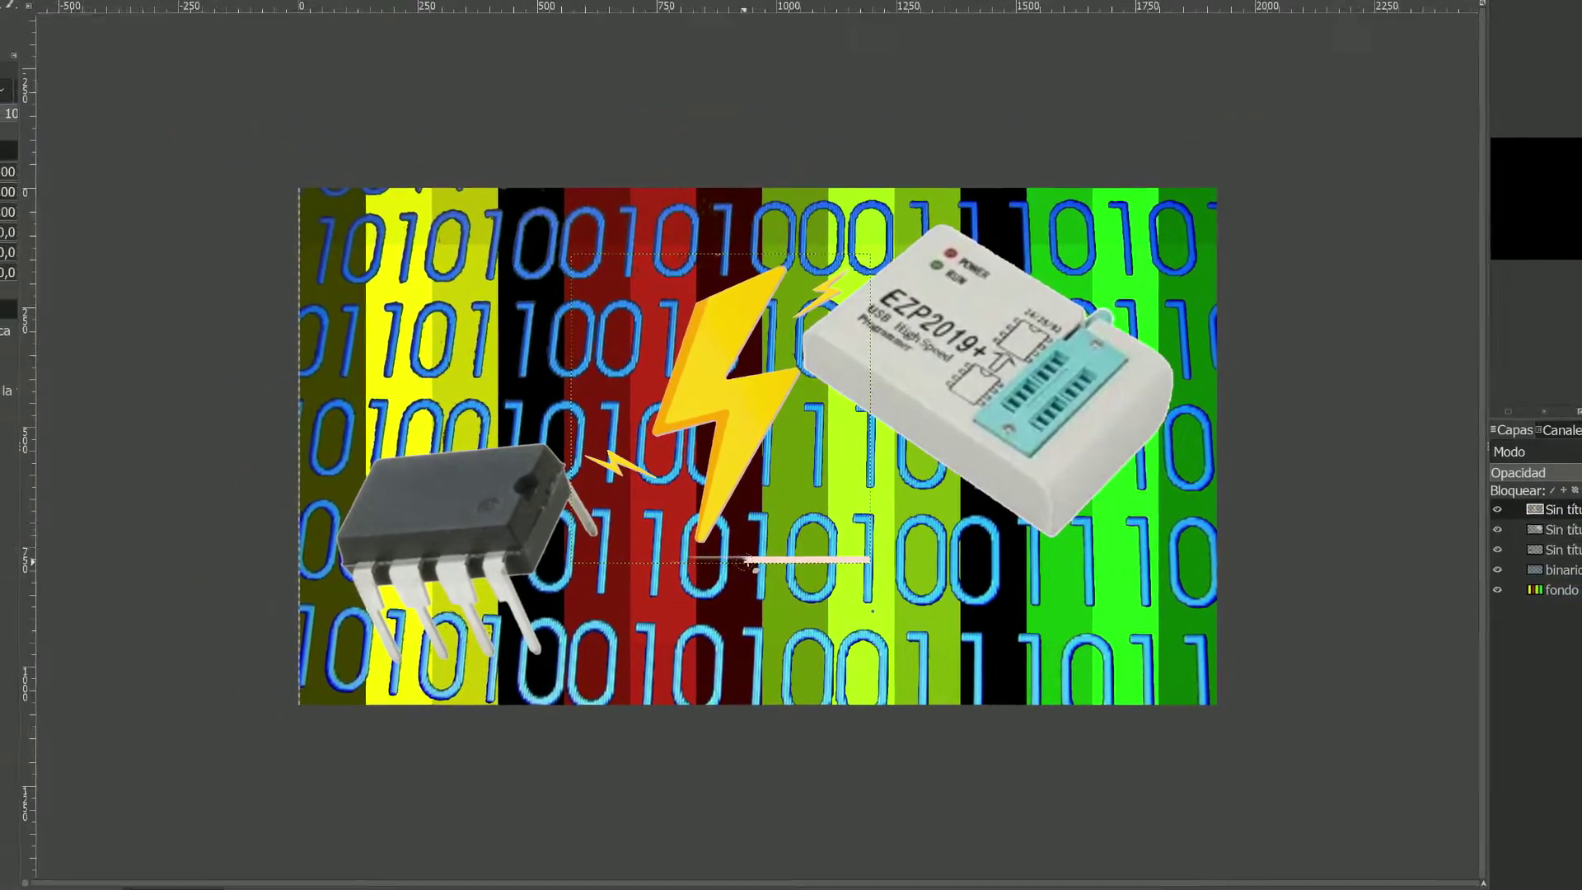
drag(677, 563, 825, 551)
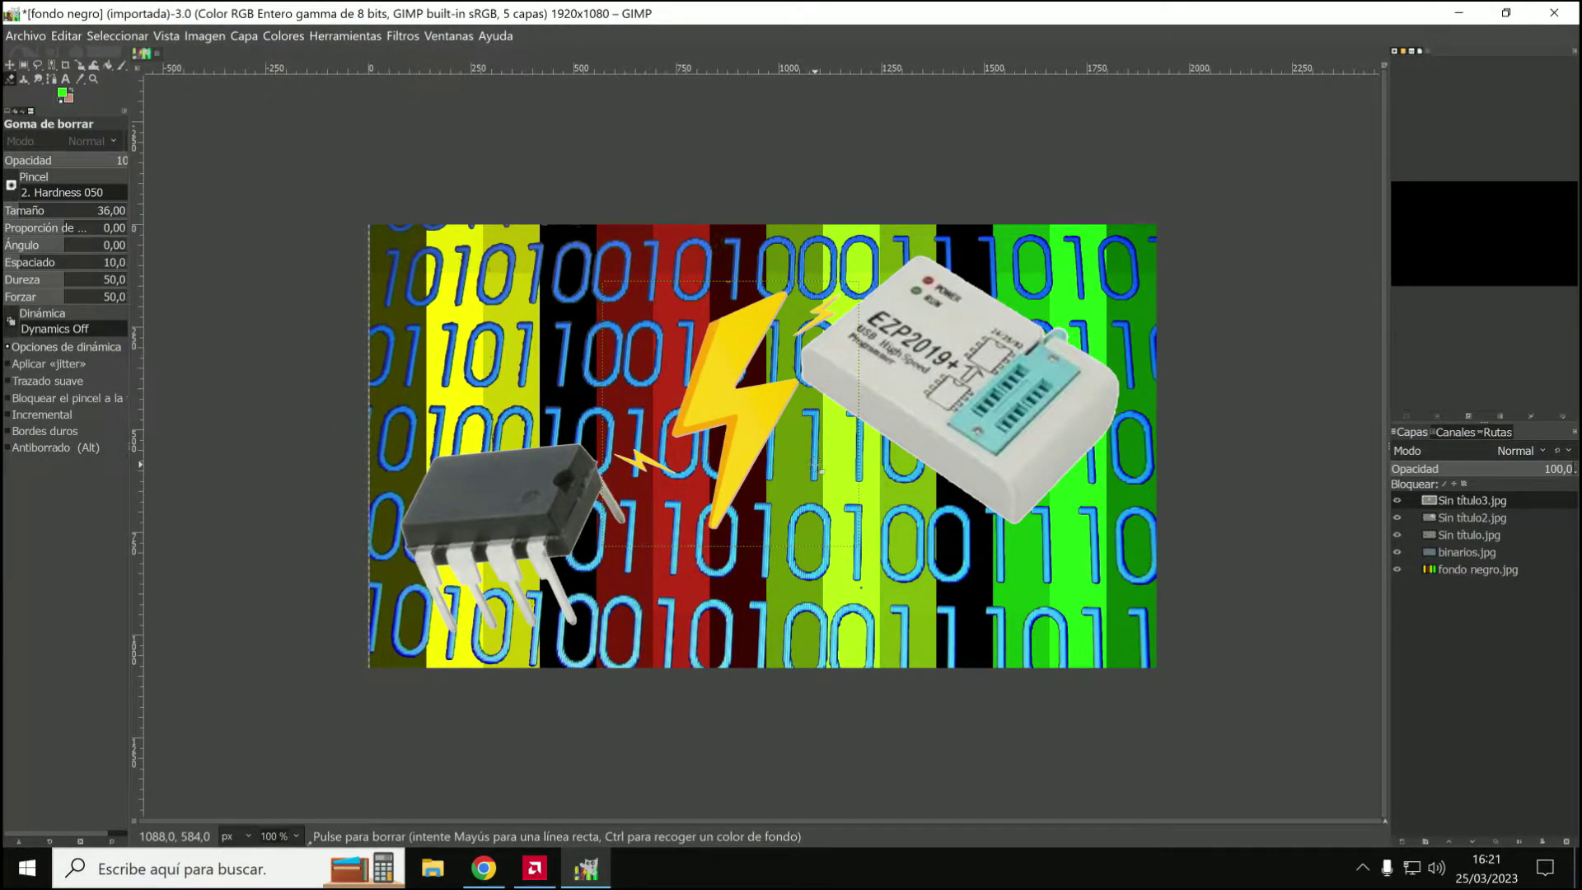
Rotate the lightning bolt so it points sideways.
click(344, 35)
mouse_move(404, 96)
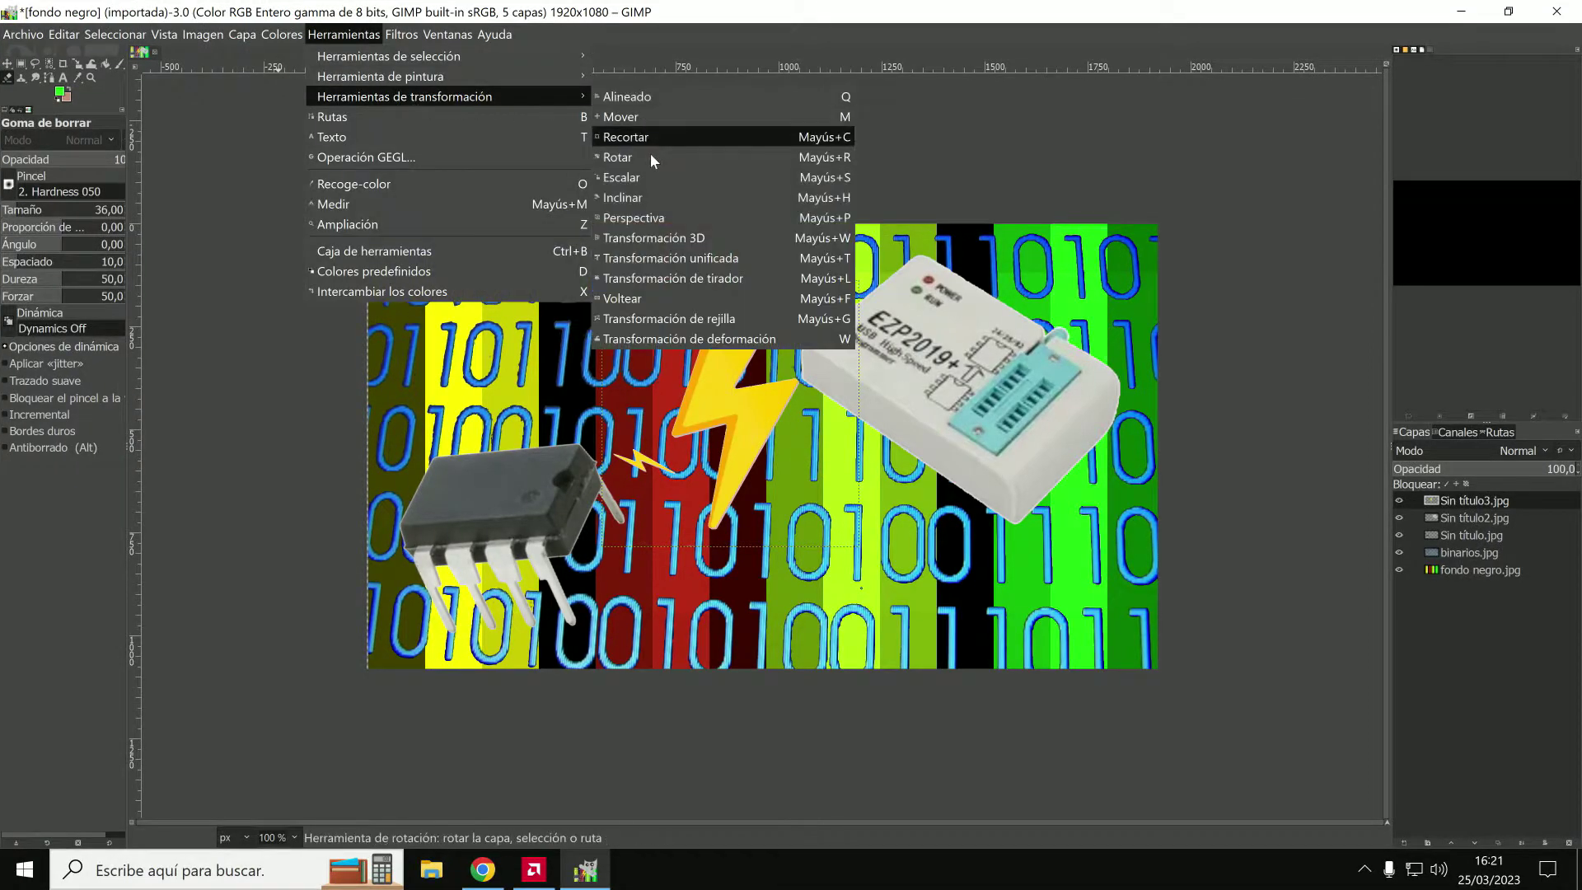
click(618, 157)
drag(1300, 122, 1316, 126)
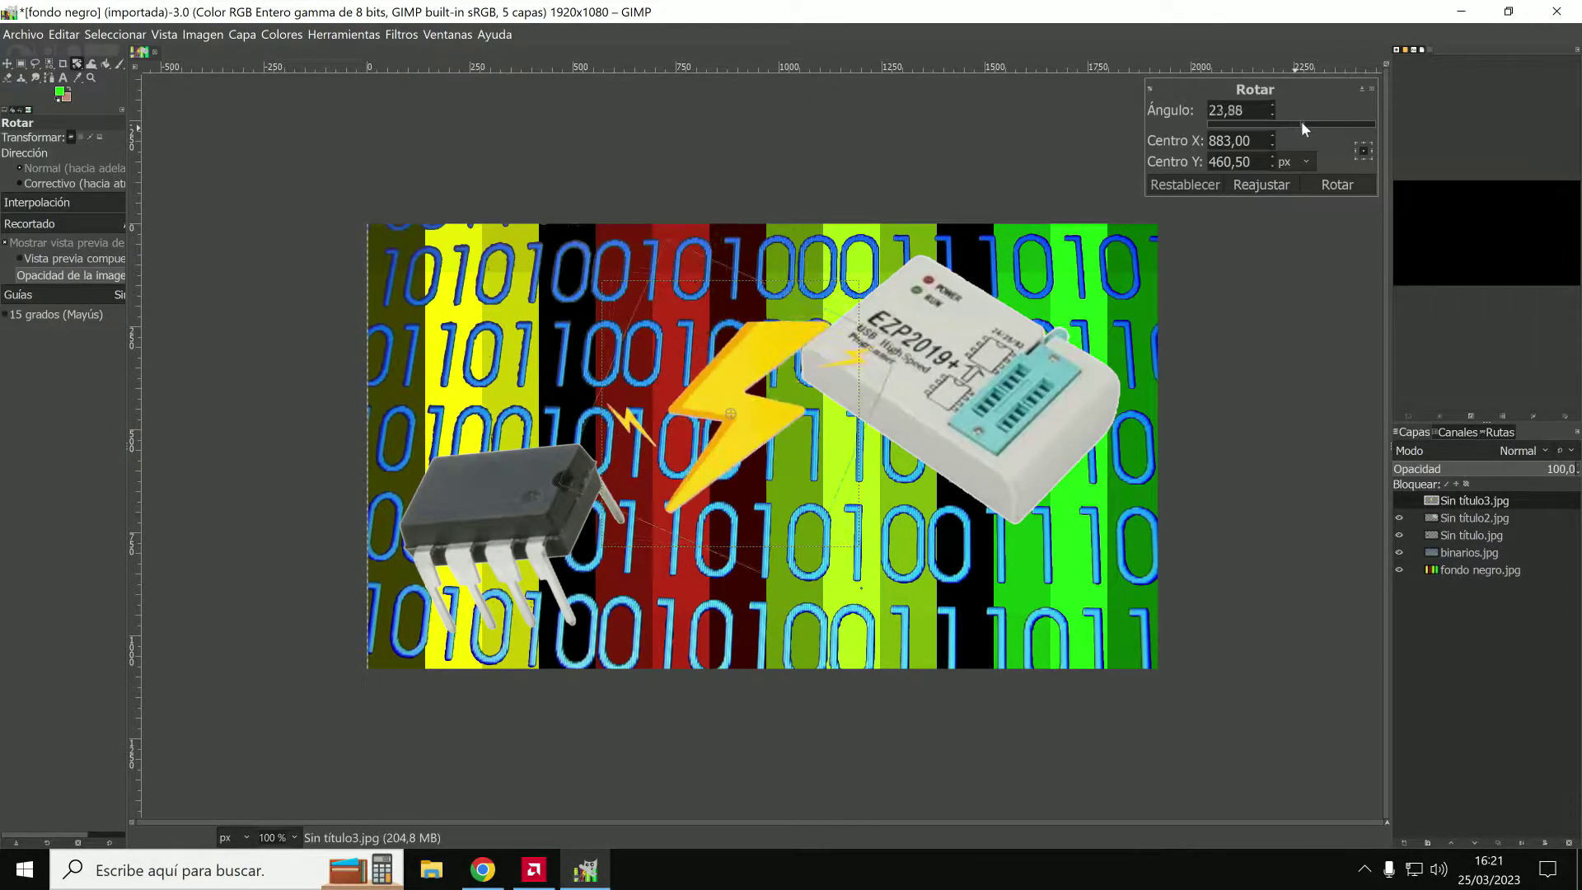
click(1330, 183)
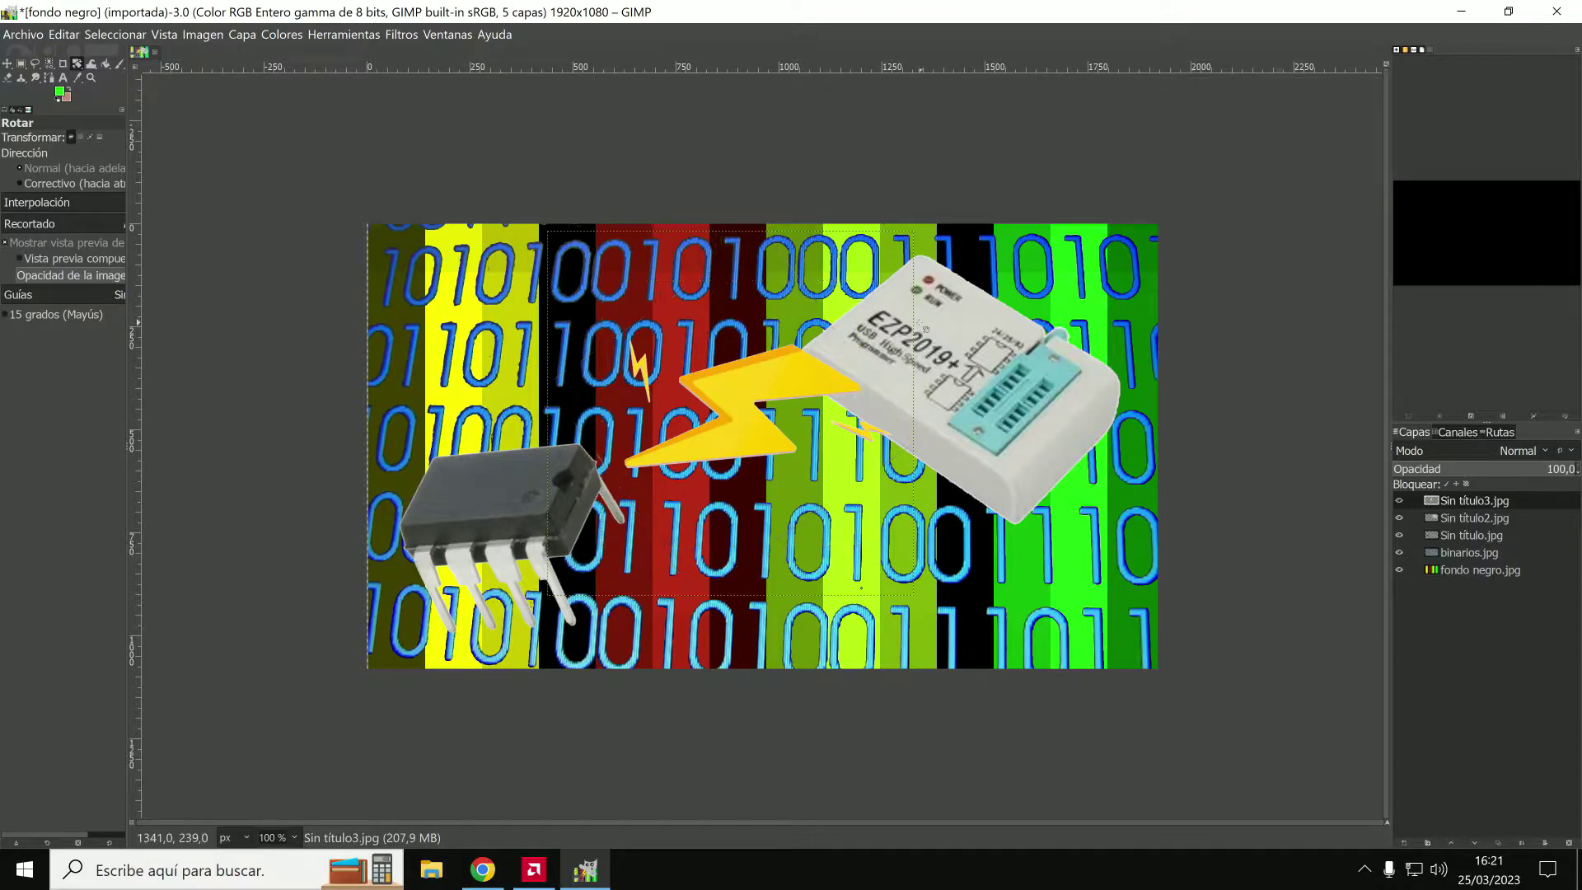
Move the bolt down-left between the chip and the programmer.
click(401, 35)
click(651, 120)
drag(736, 420, 742, 464)
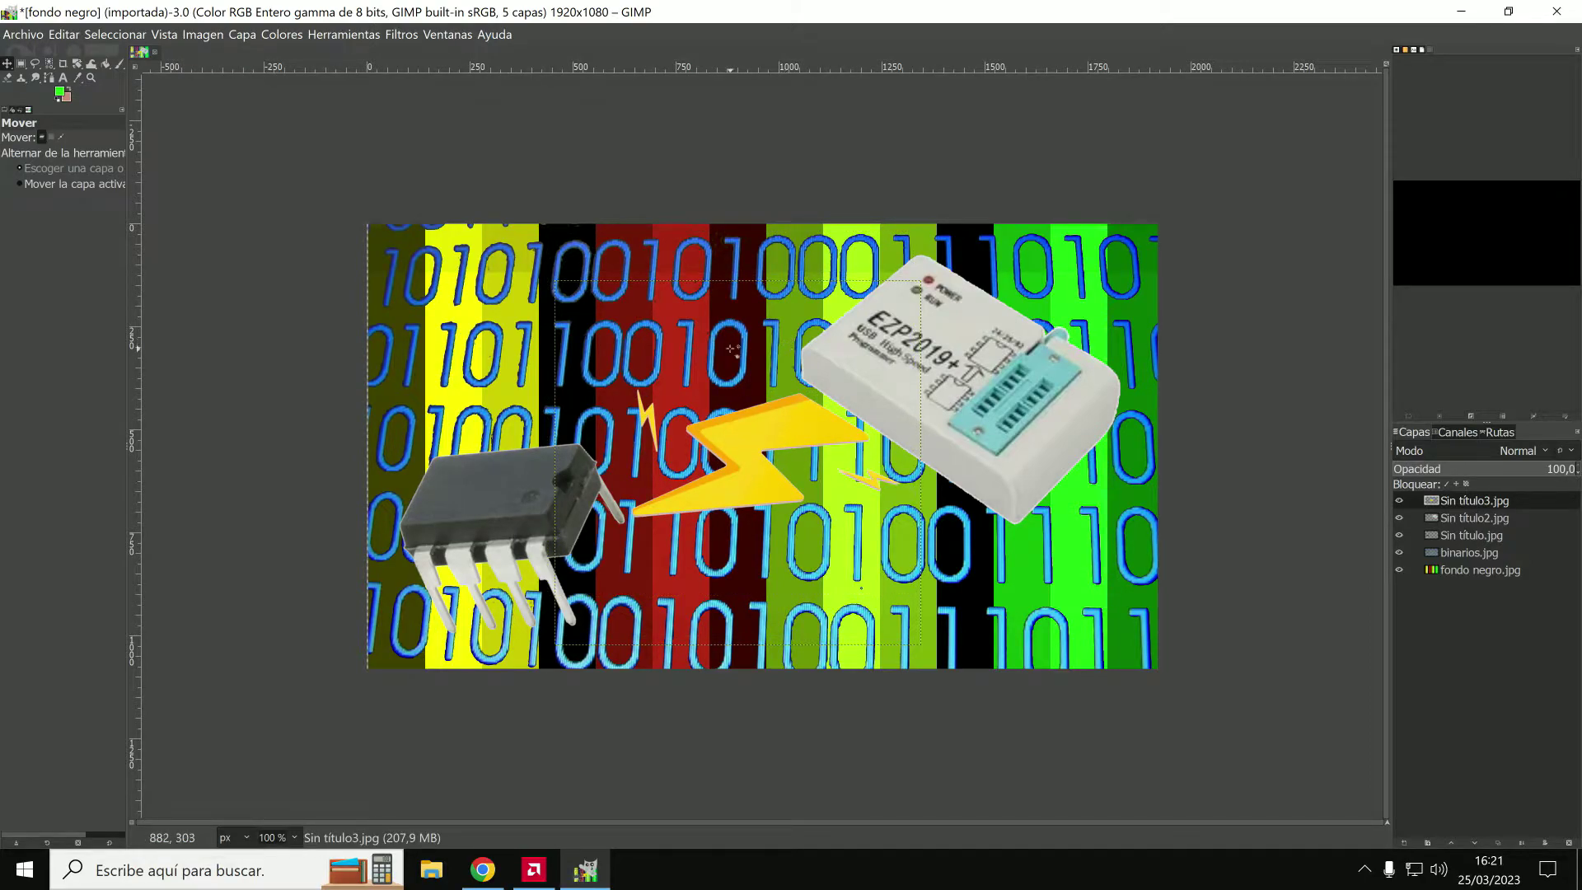
click(402, 35)
mouse_move(414, 163)
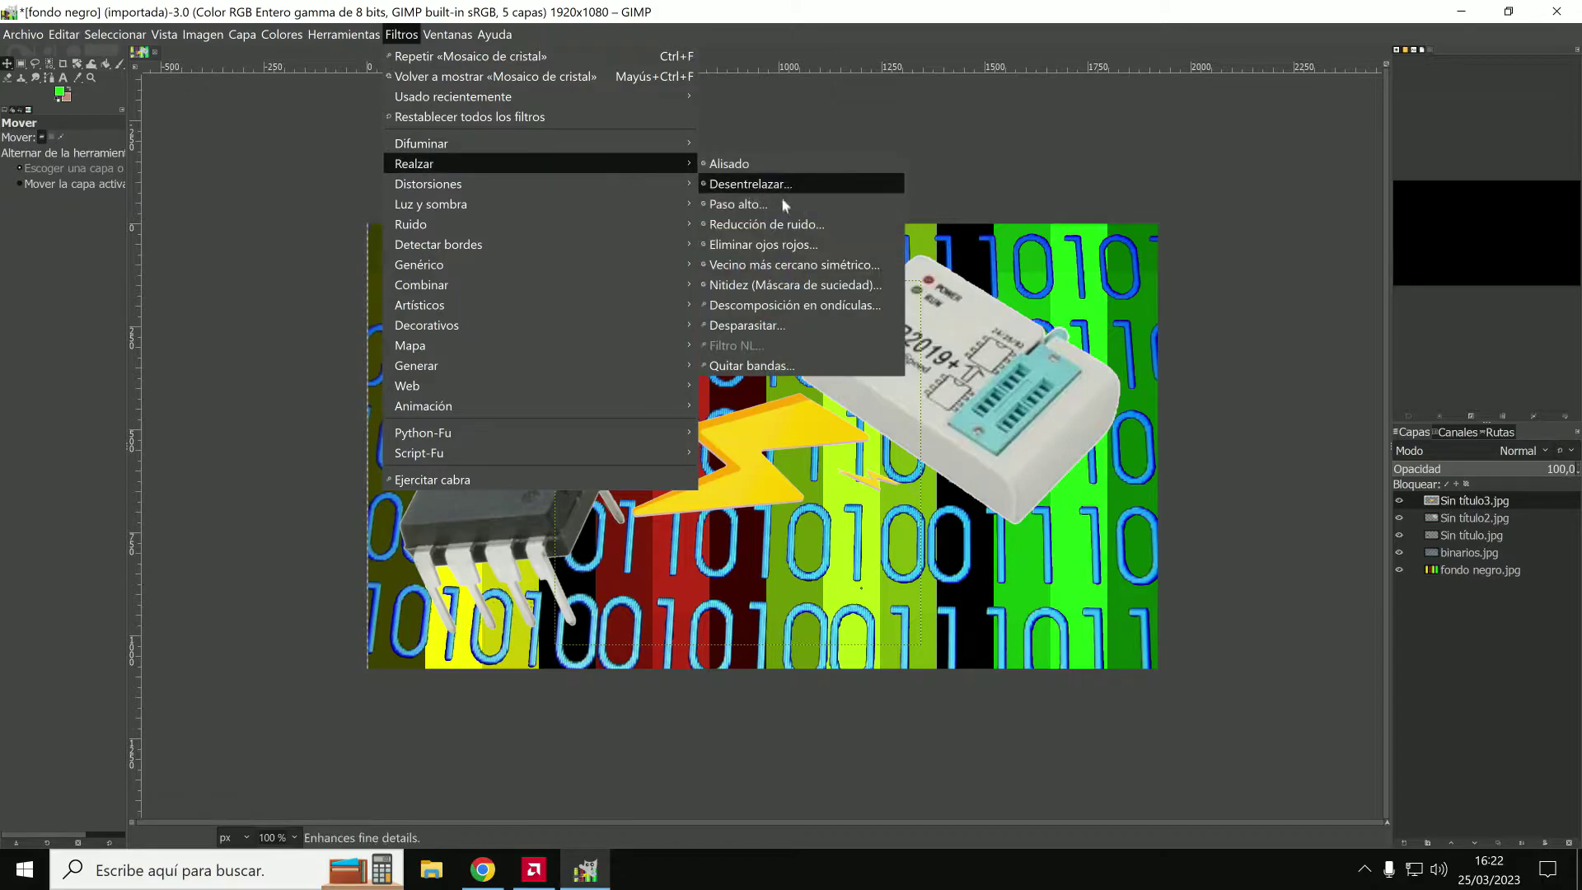
Apply Noise Reduction to the lightning bolt with increased strength.
click(765, 225)
drag(765, 225, 808, 225)
drag(610, 229, 664, 233)
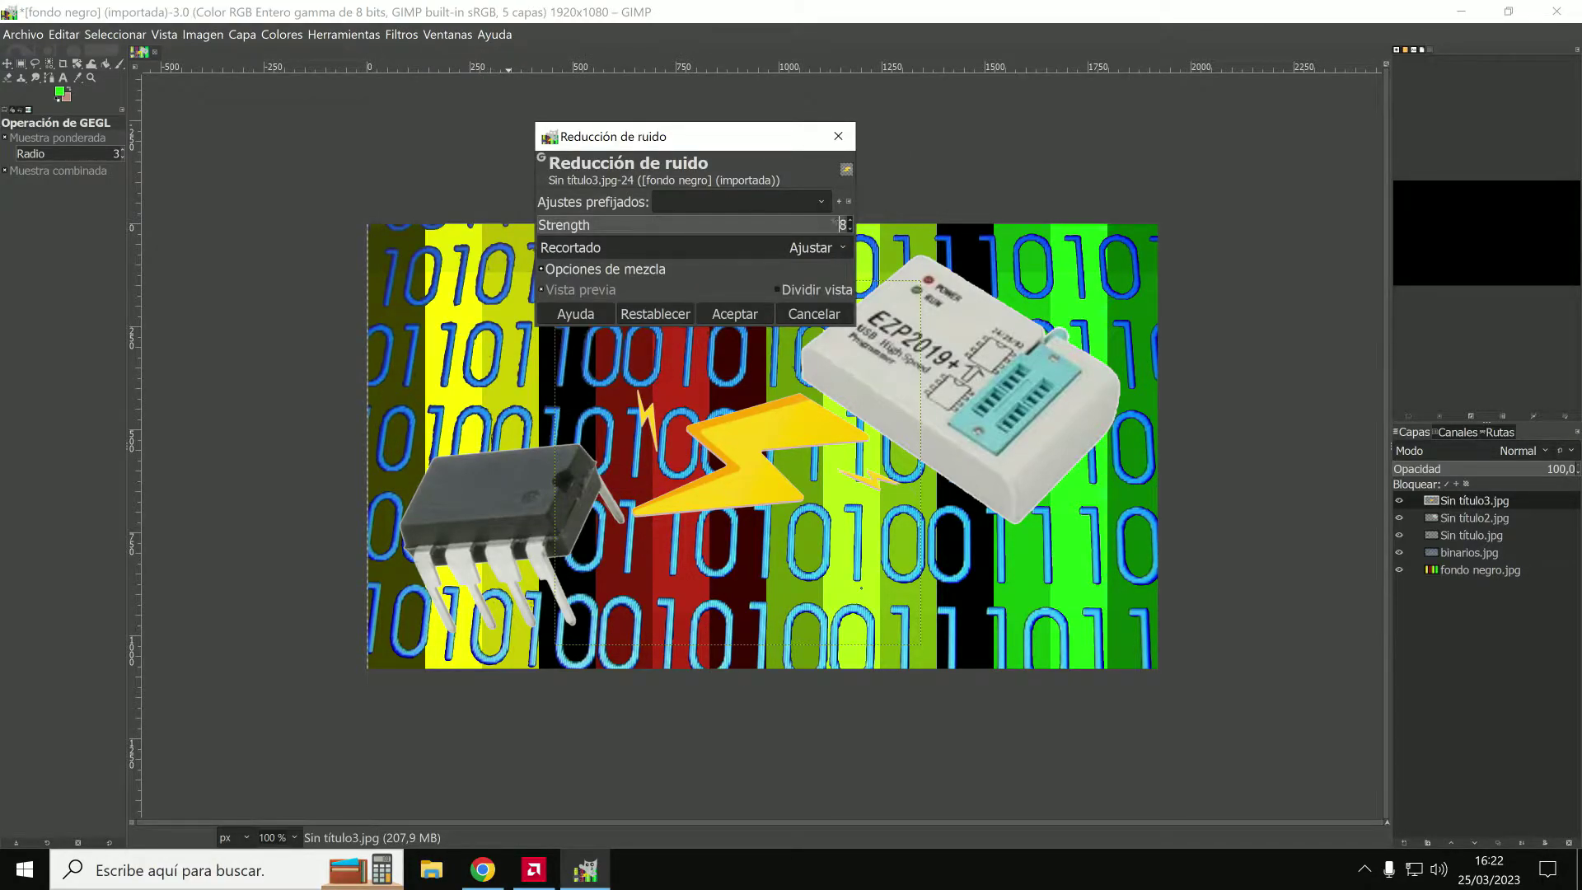
click(734, 313)
Apply Despeckle to the lightning bolt layer.
click(401, 34)
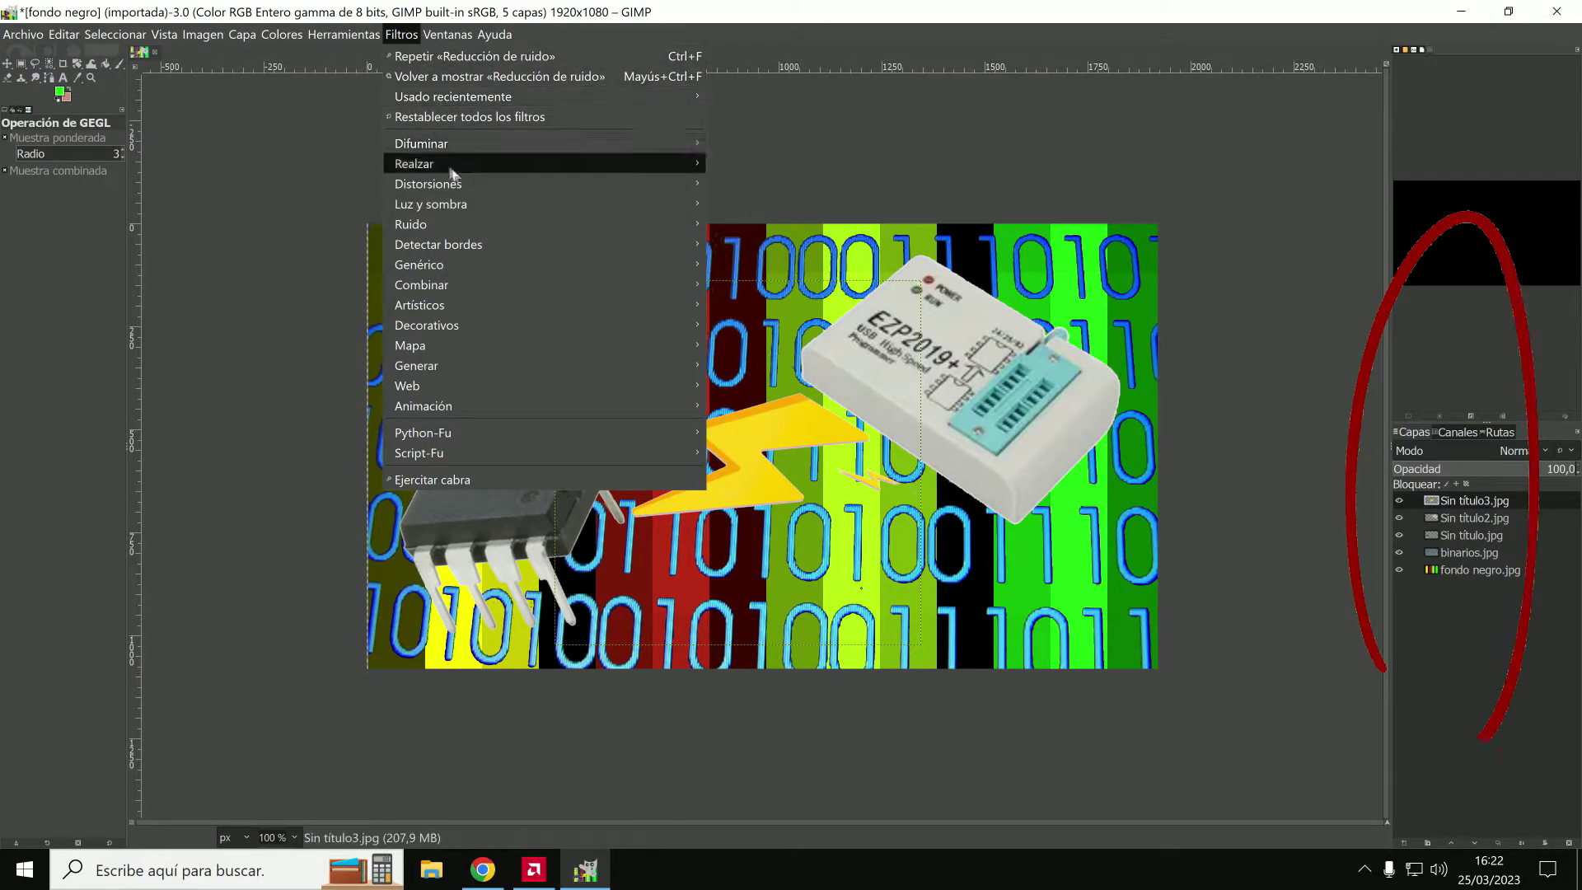
mouse_move(413, 163)
click(794, 323)
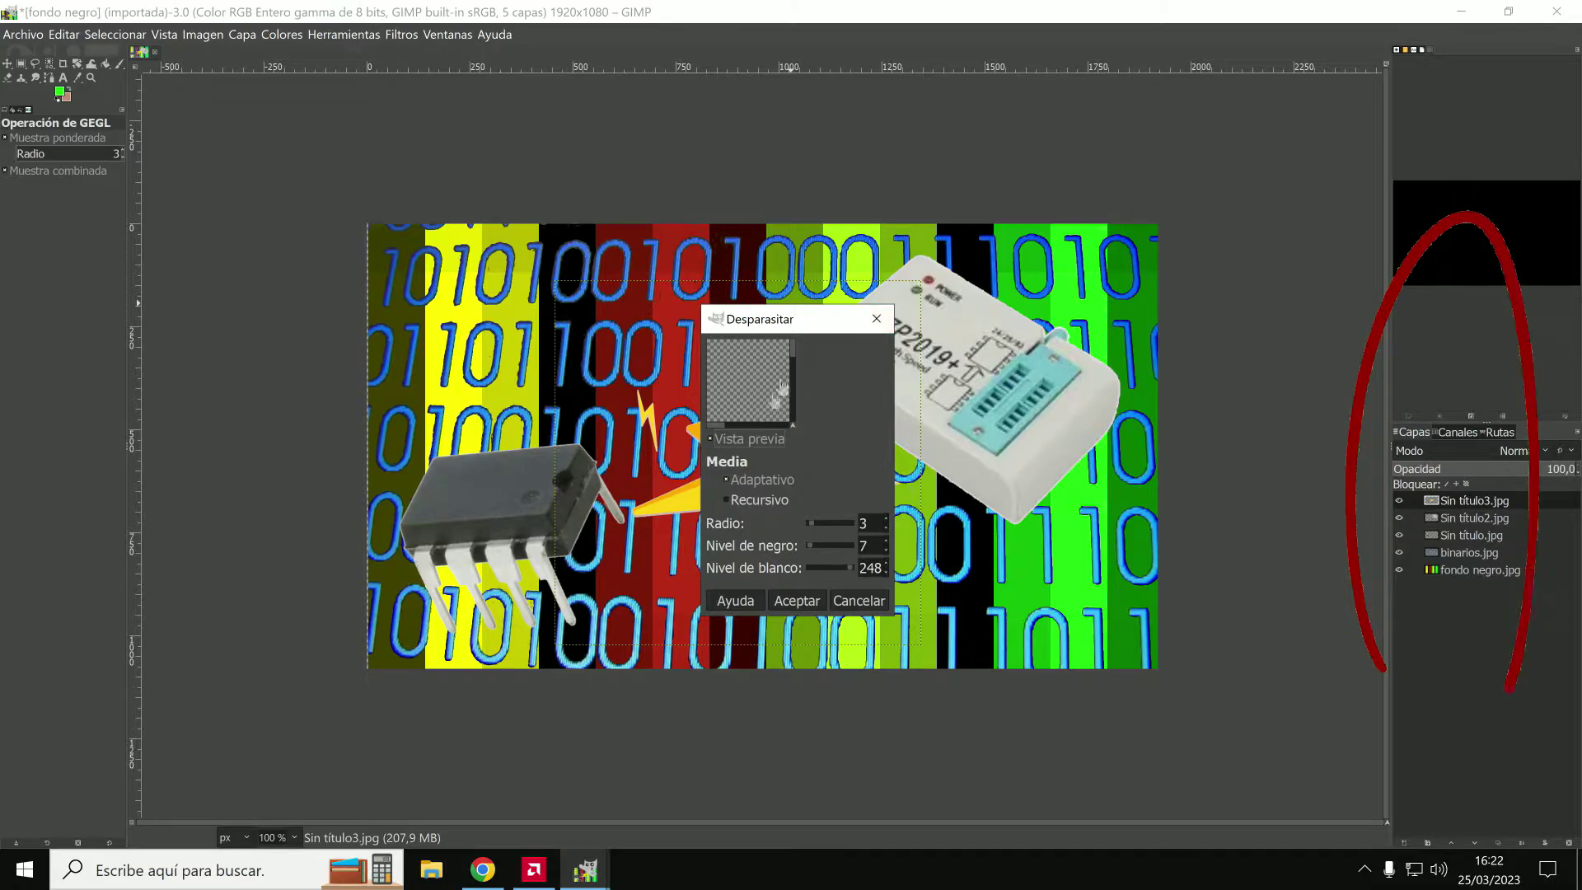
drag(713, 424, 731, 420)
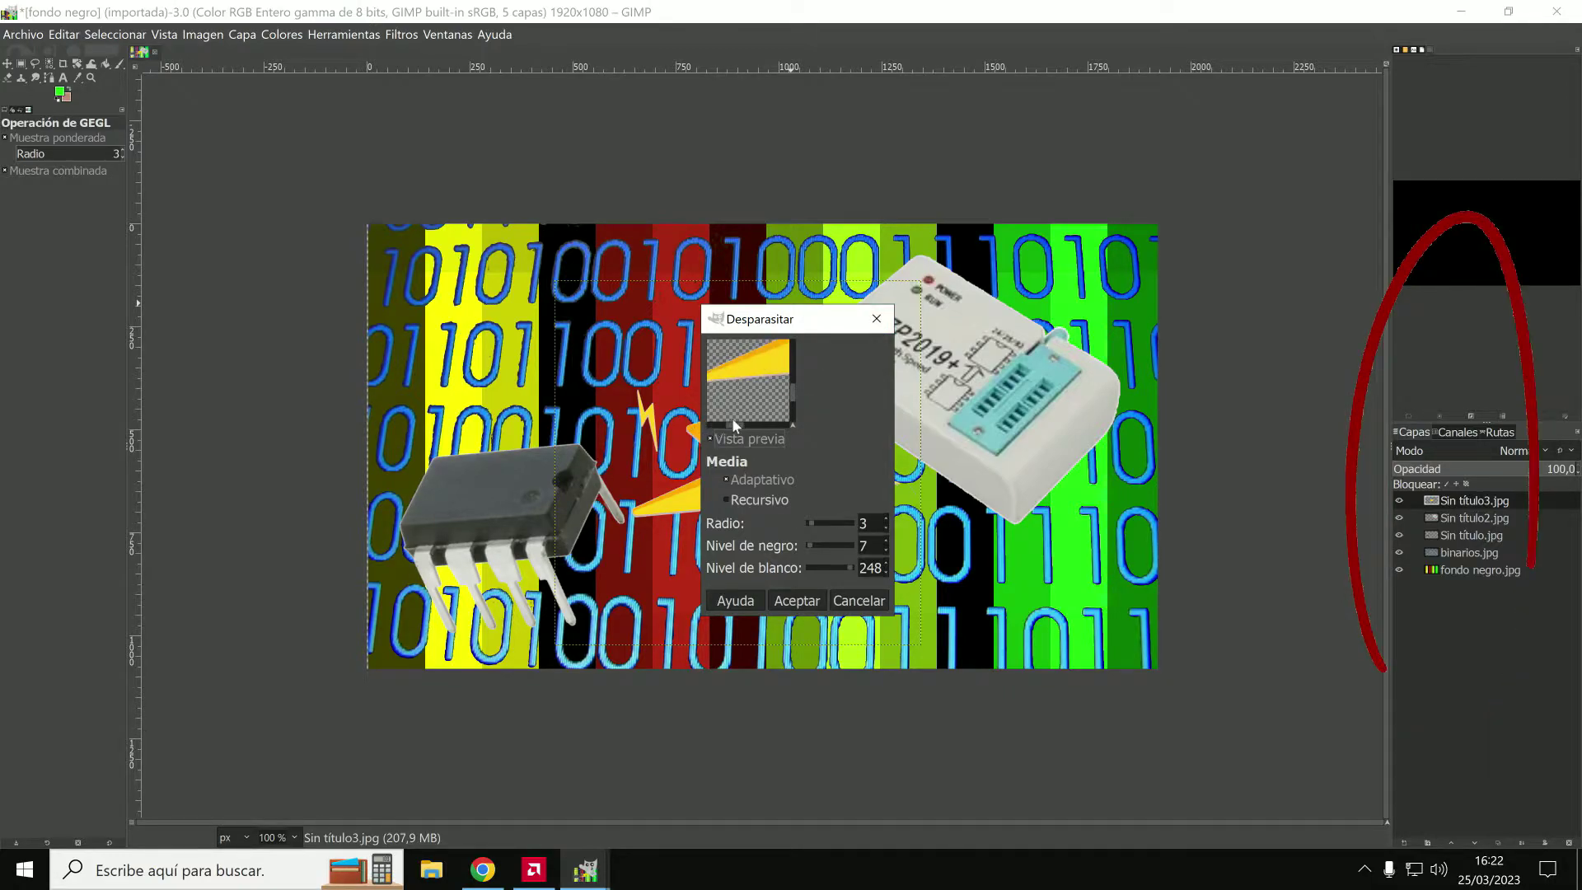
scroll(812, 521, down, 2)
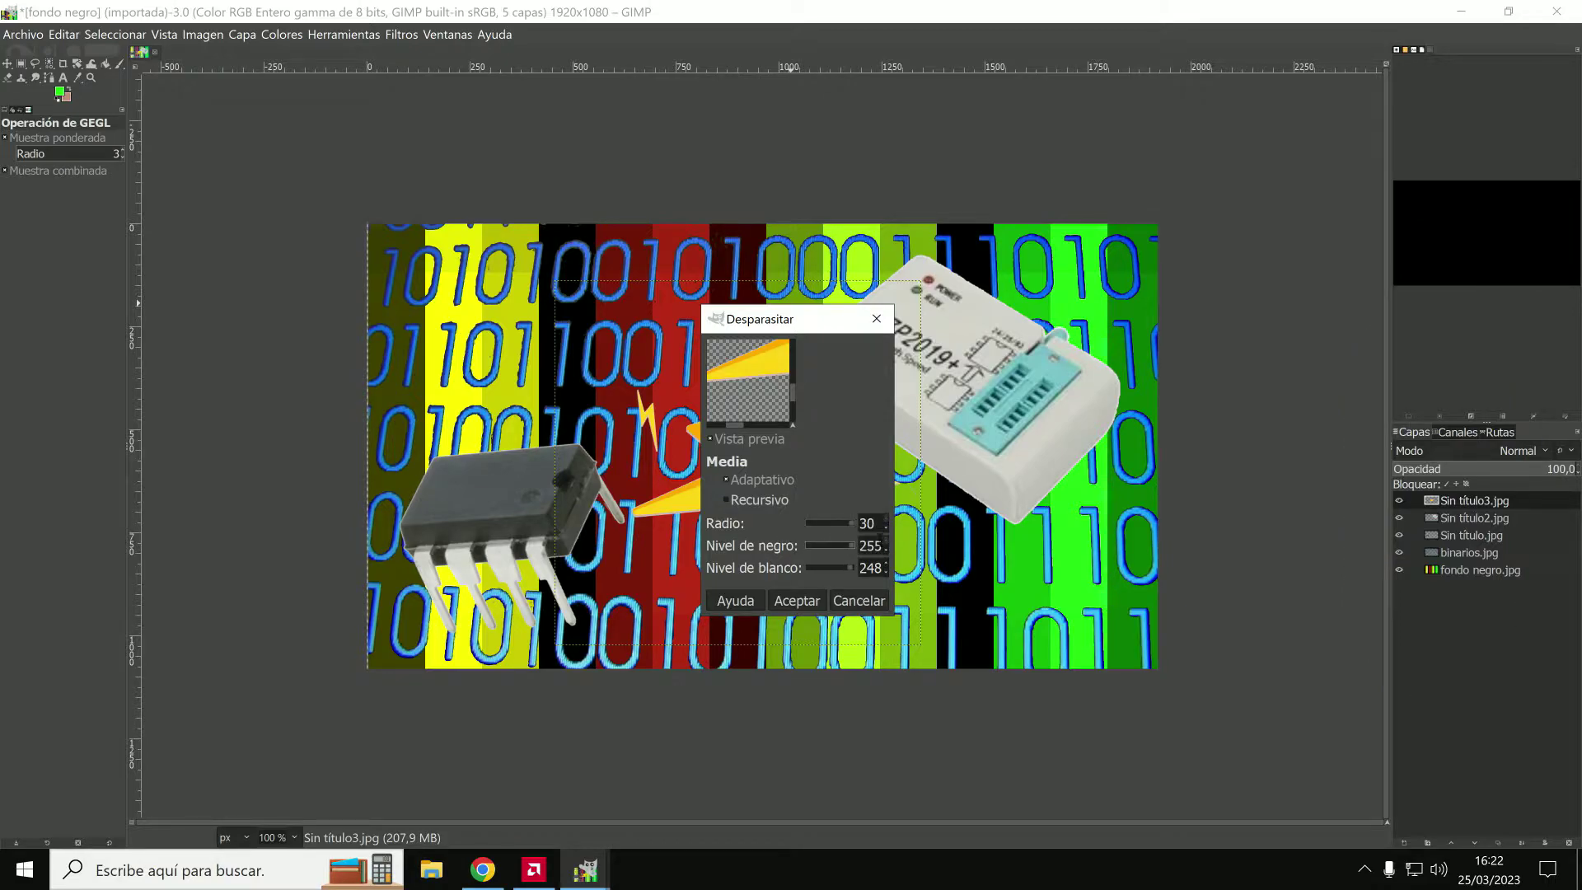
click(796, 601)
Despeckle the programmer layer with radius 30.
click(1466, 519)
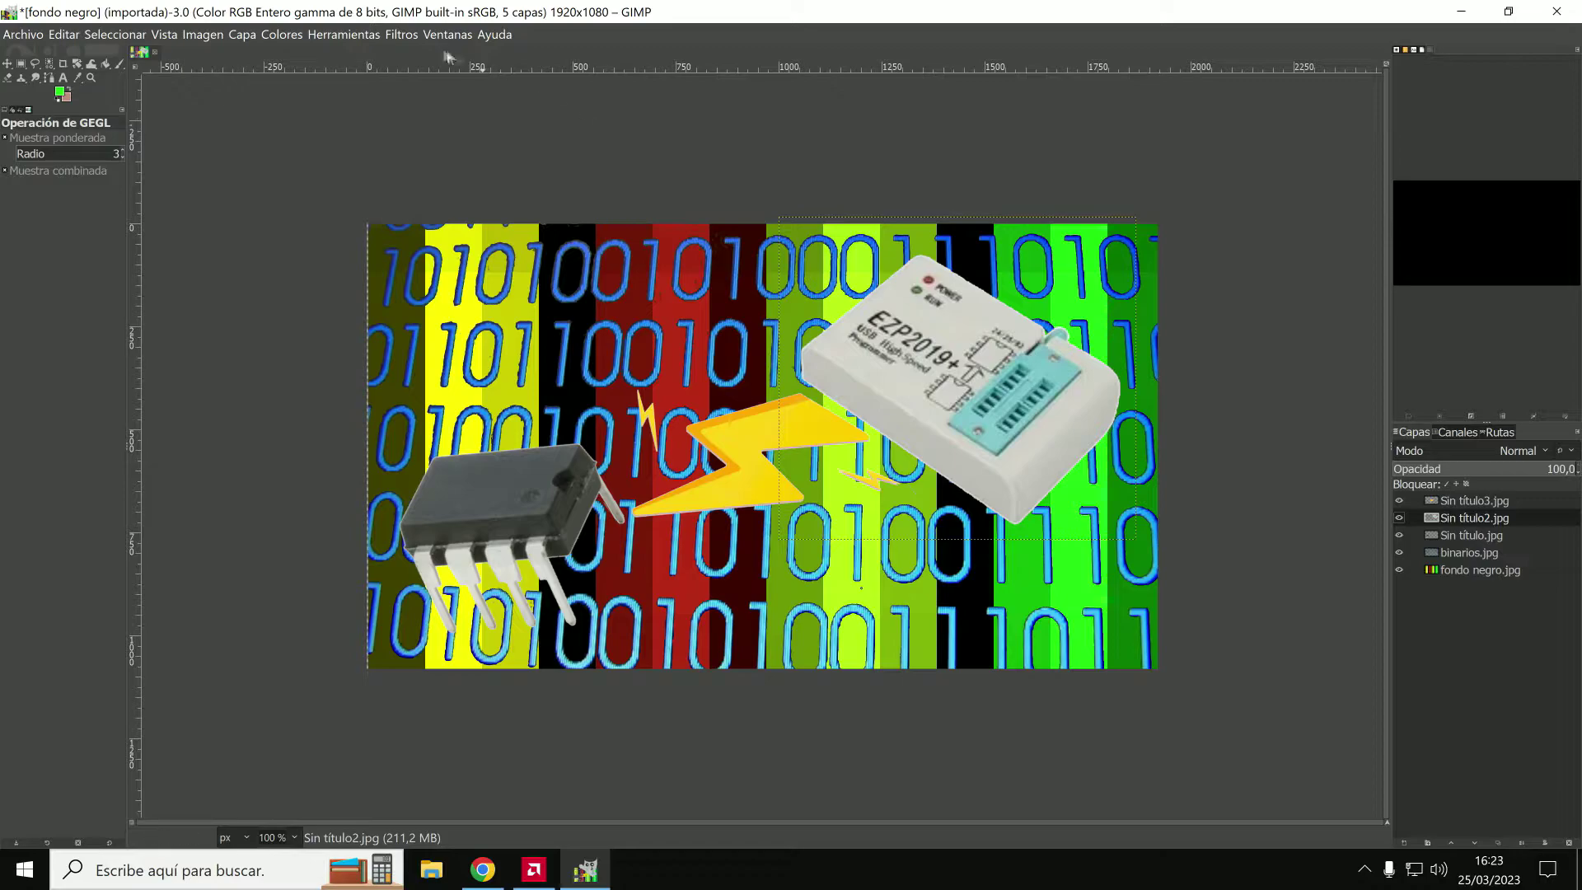
click(401, 34)
click(840, 371)
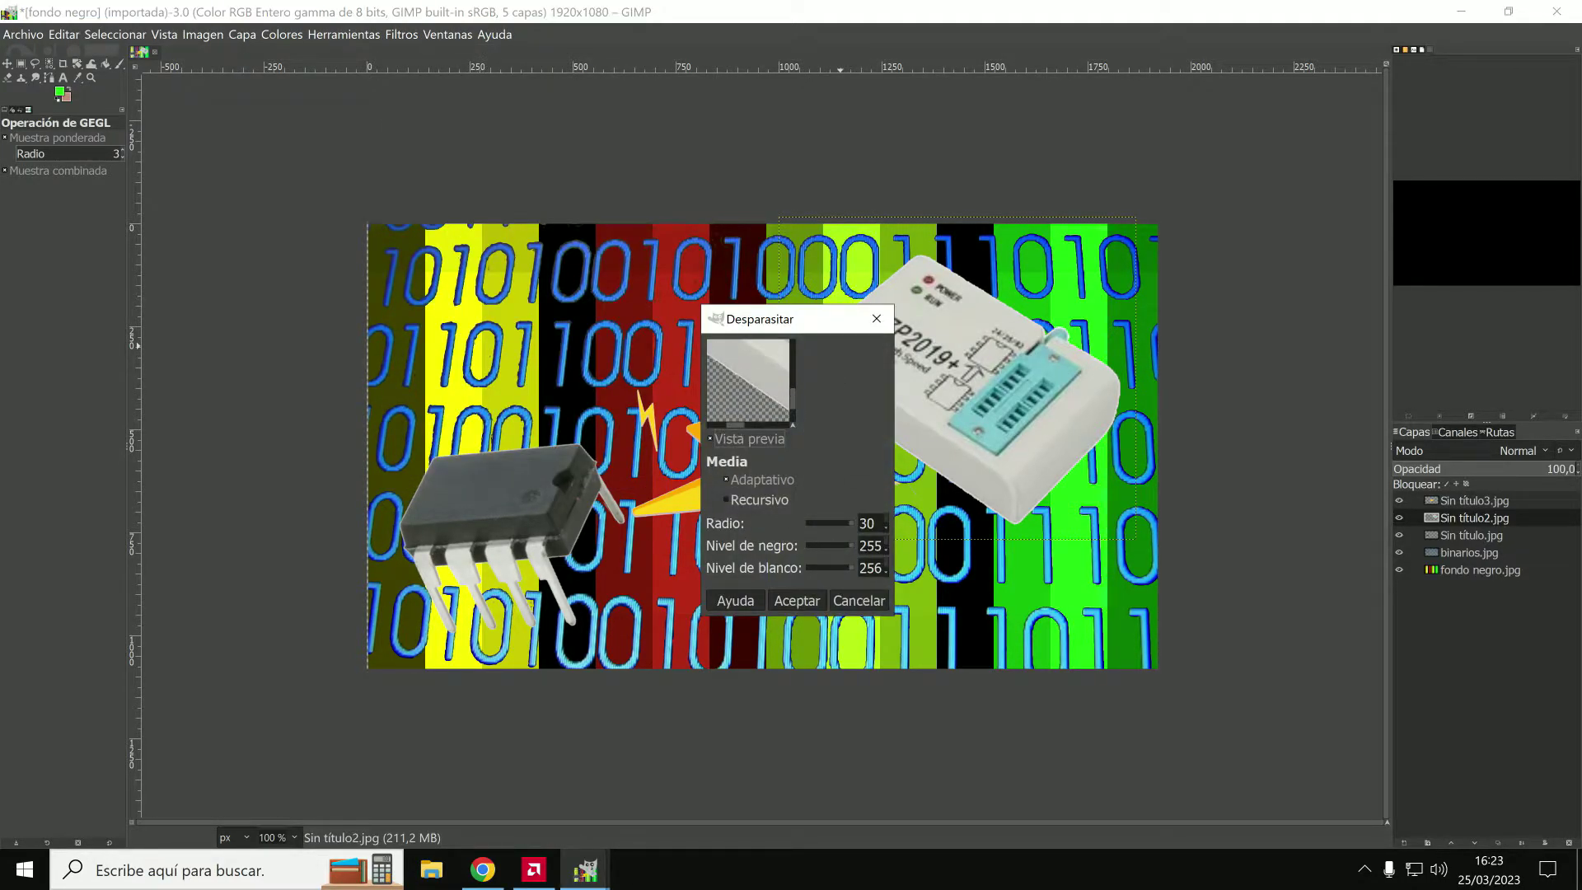
drag(809, 524, 853, 523)
click(797, 600)
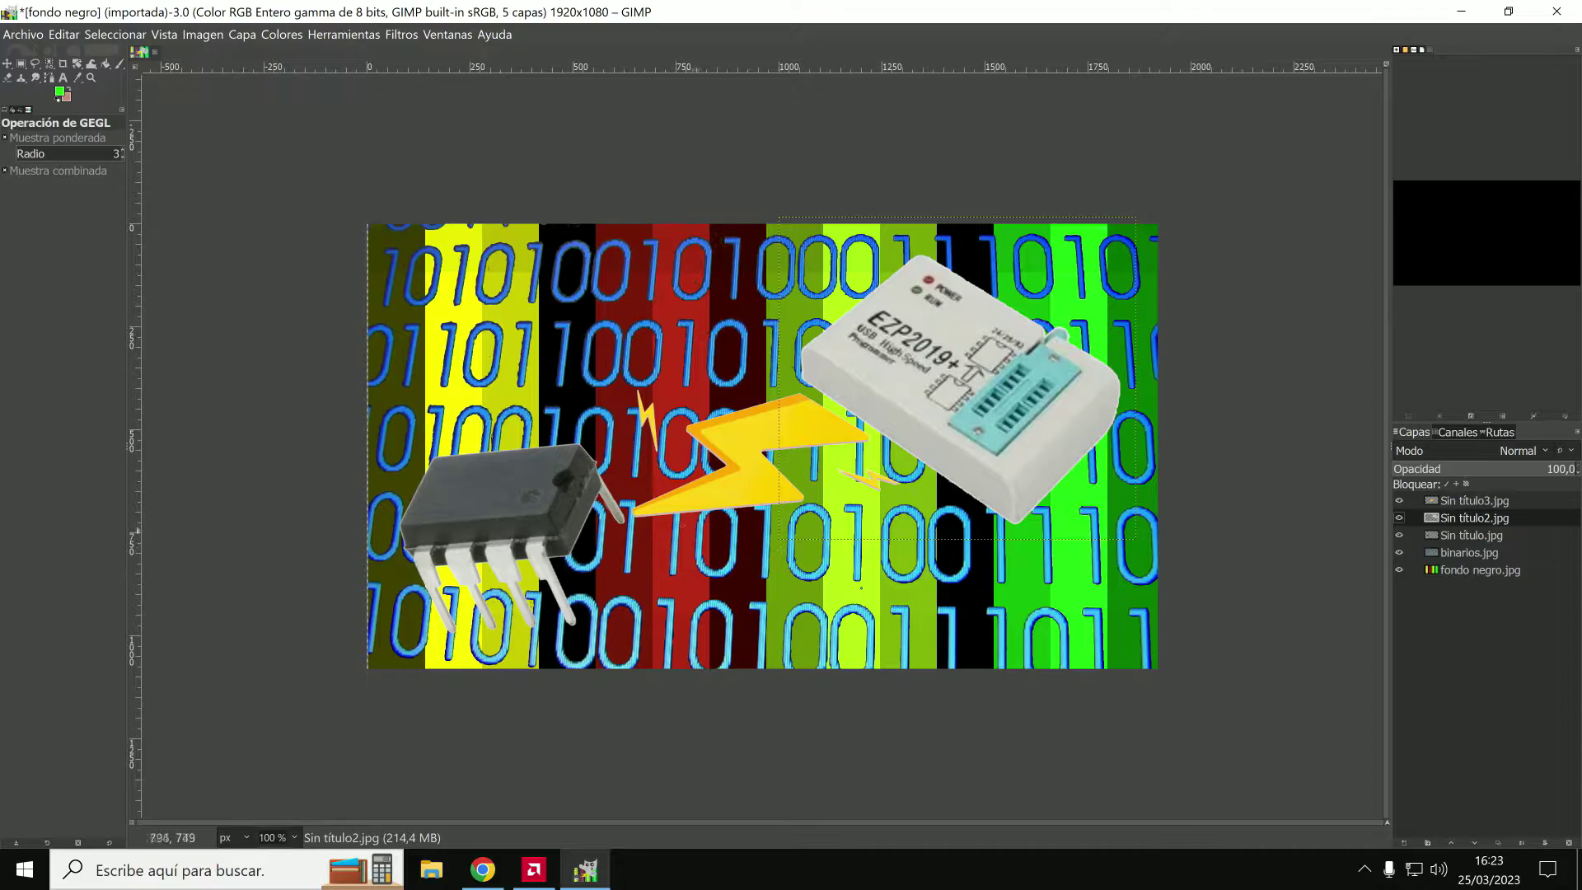
Despeckle the chip layer.
click(1450, 537)
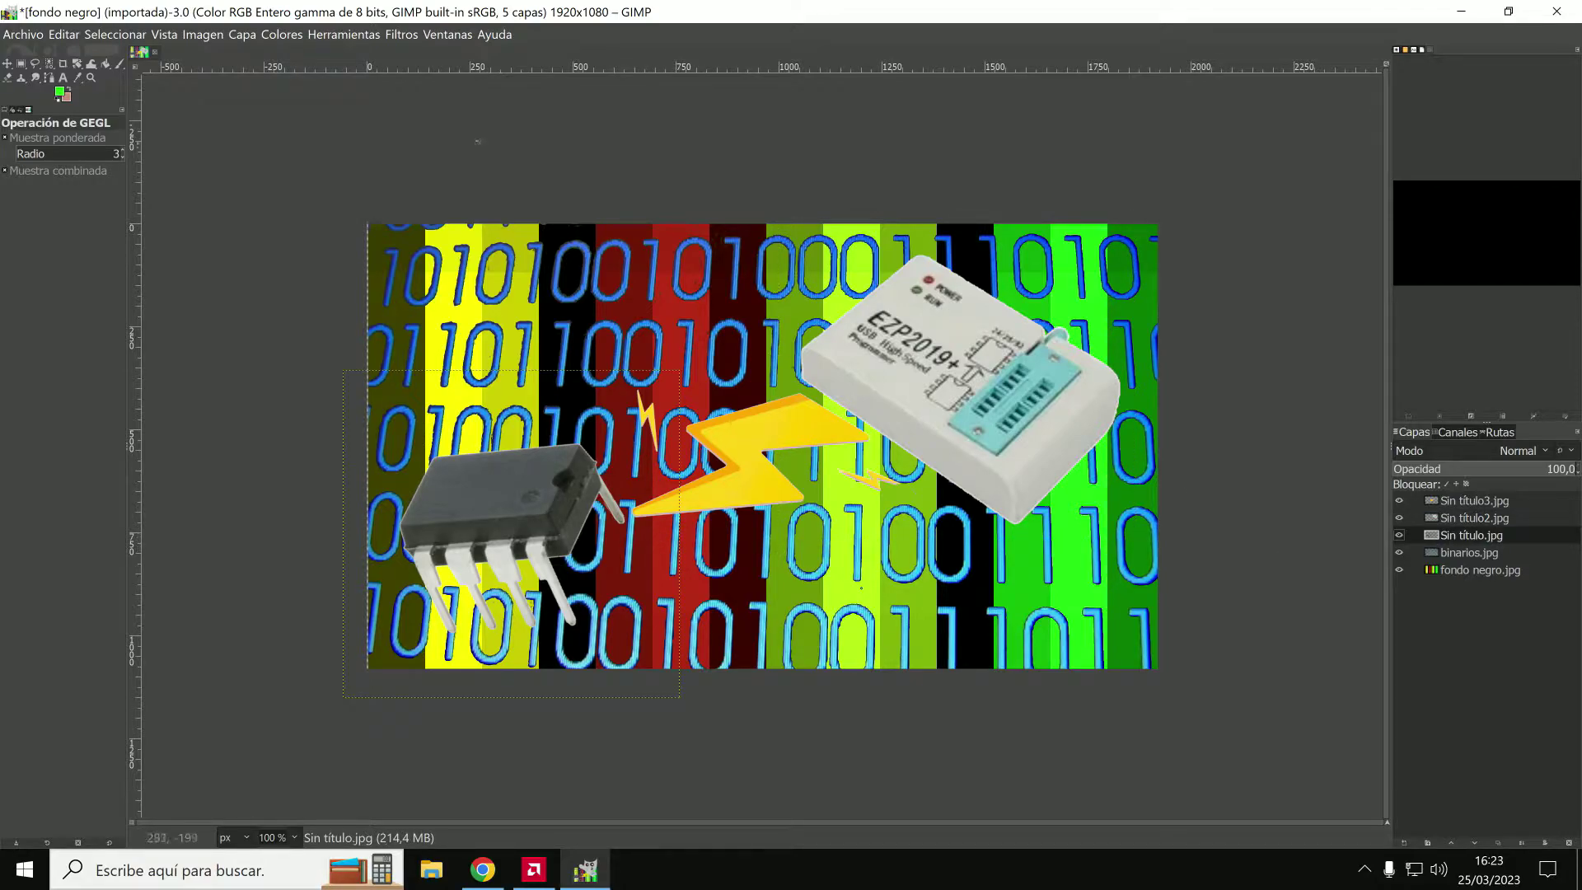
click(411, 37)
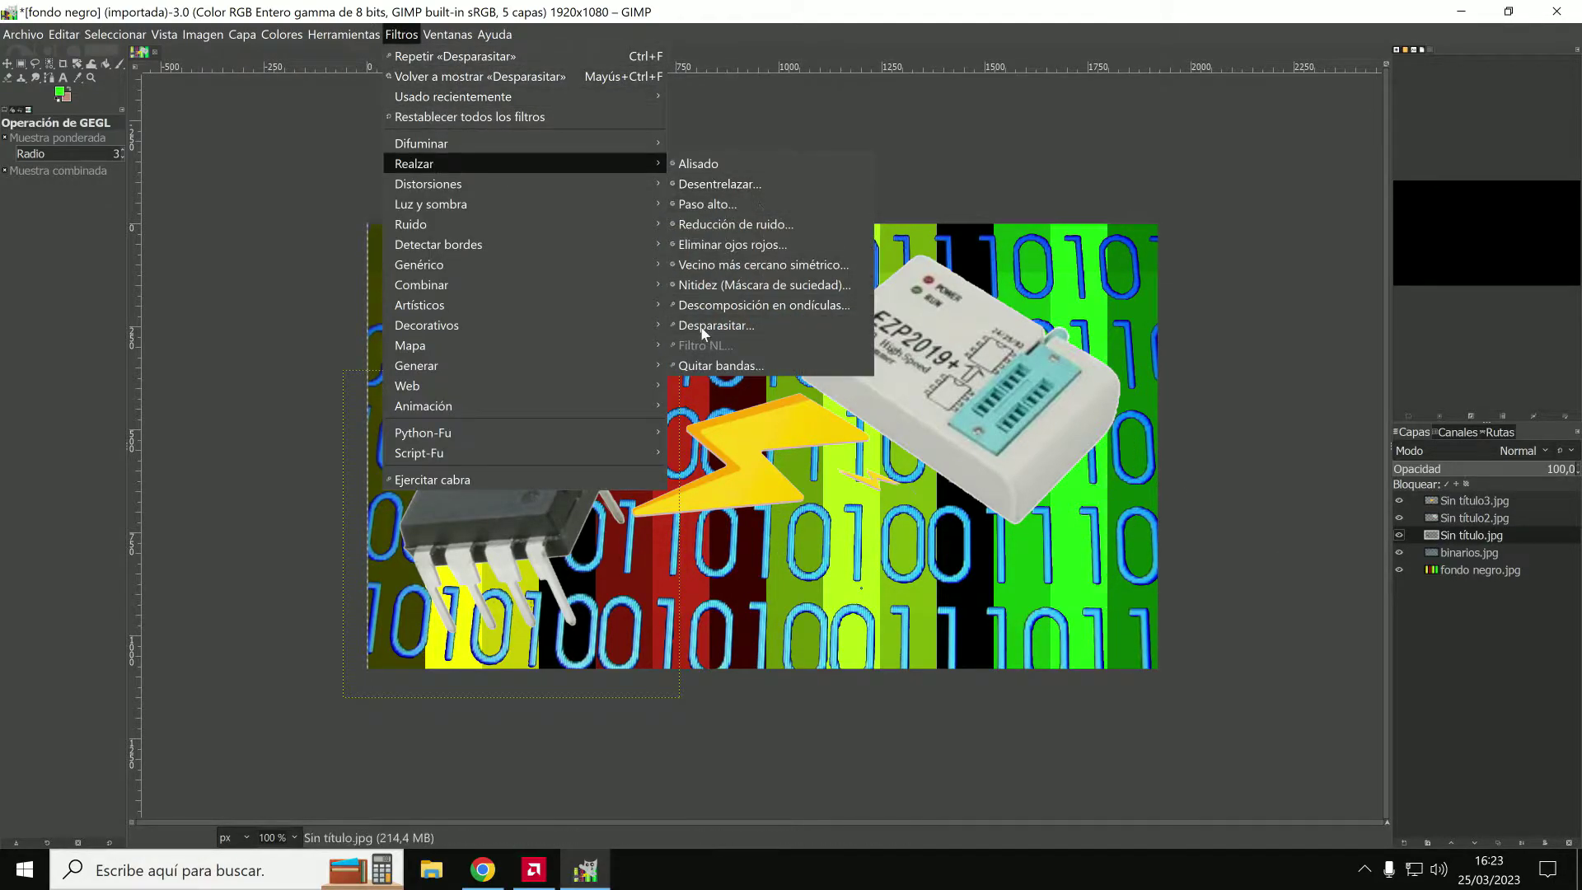
click(771, 352)
click(796, 600)
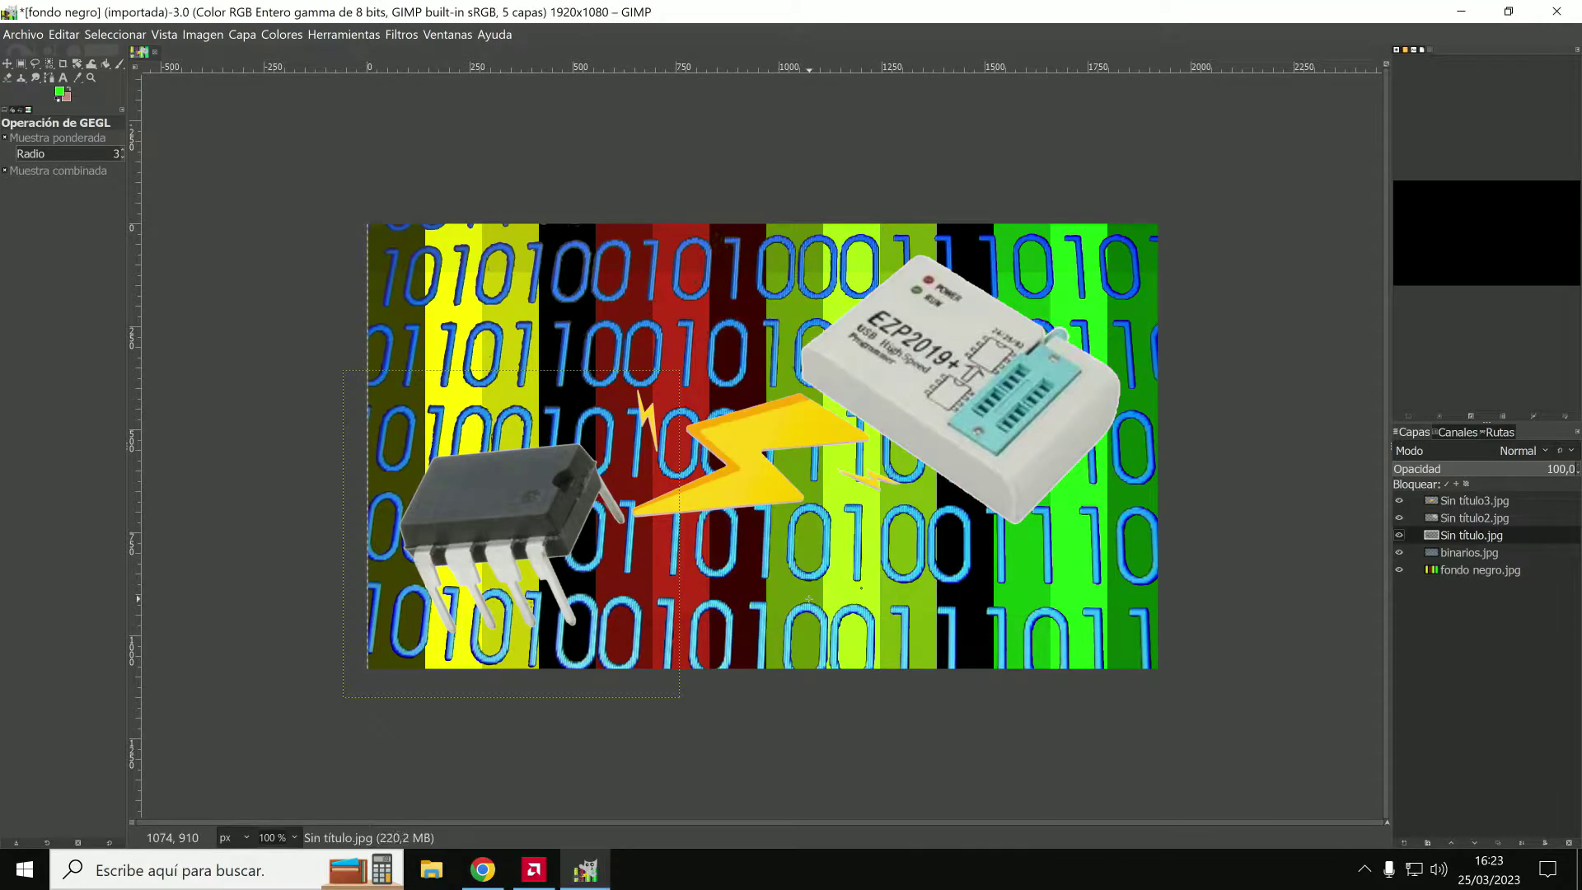
click(1453, 556)
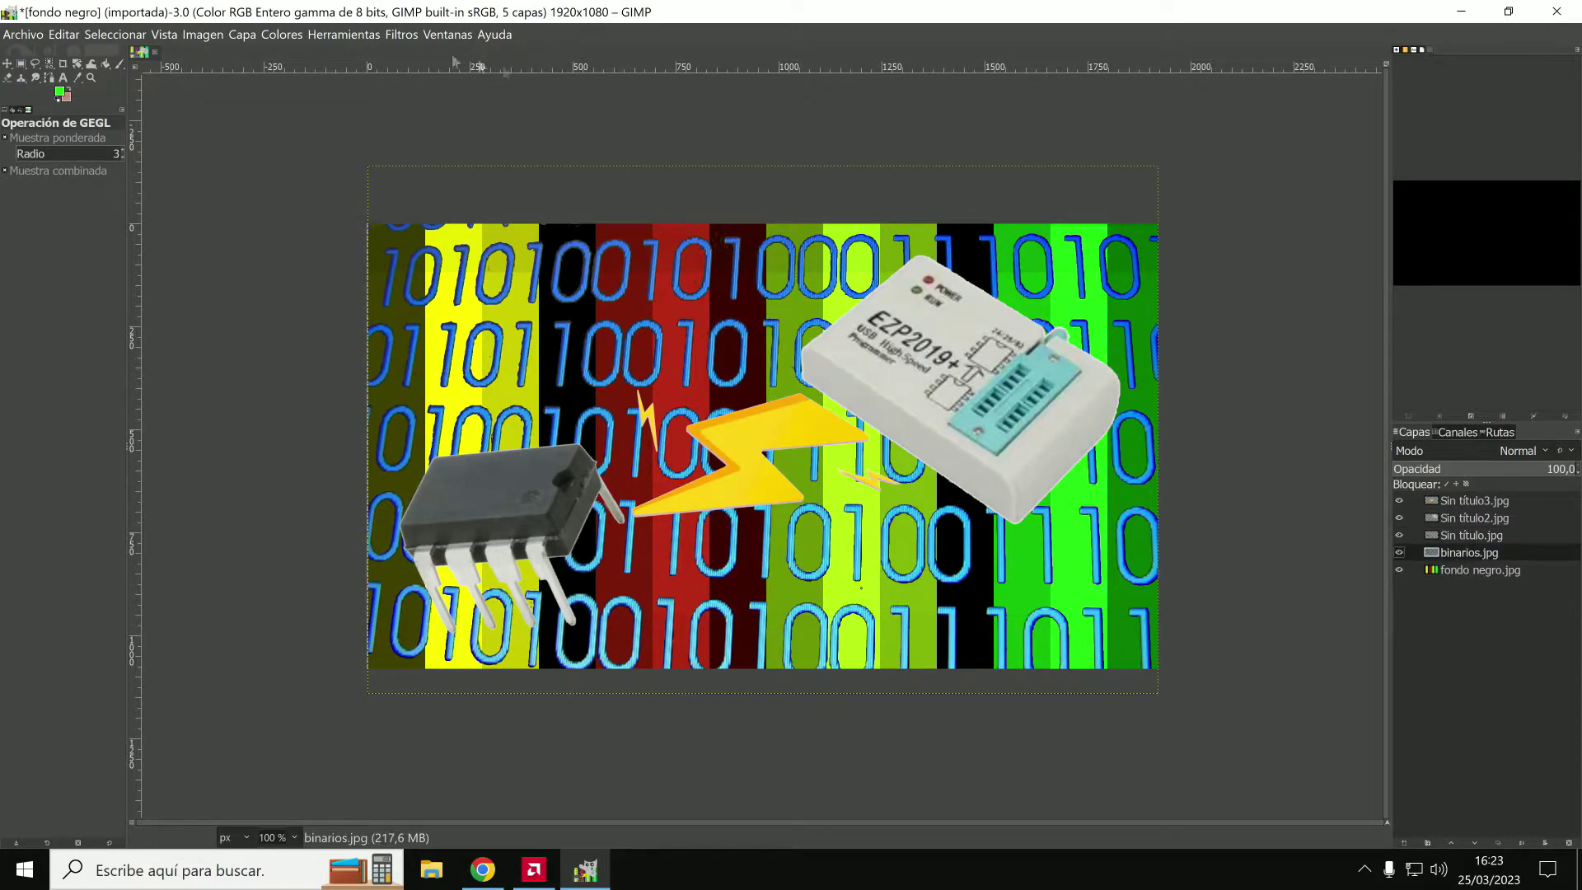
Despeckle the binarios.jpg binary-digit layer.
click(401, 34)
click(717, 183)
click(798, 599)
Save the project as fondo negro.xcf on the Desktop.
click(5, 38)
click(64, 201)
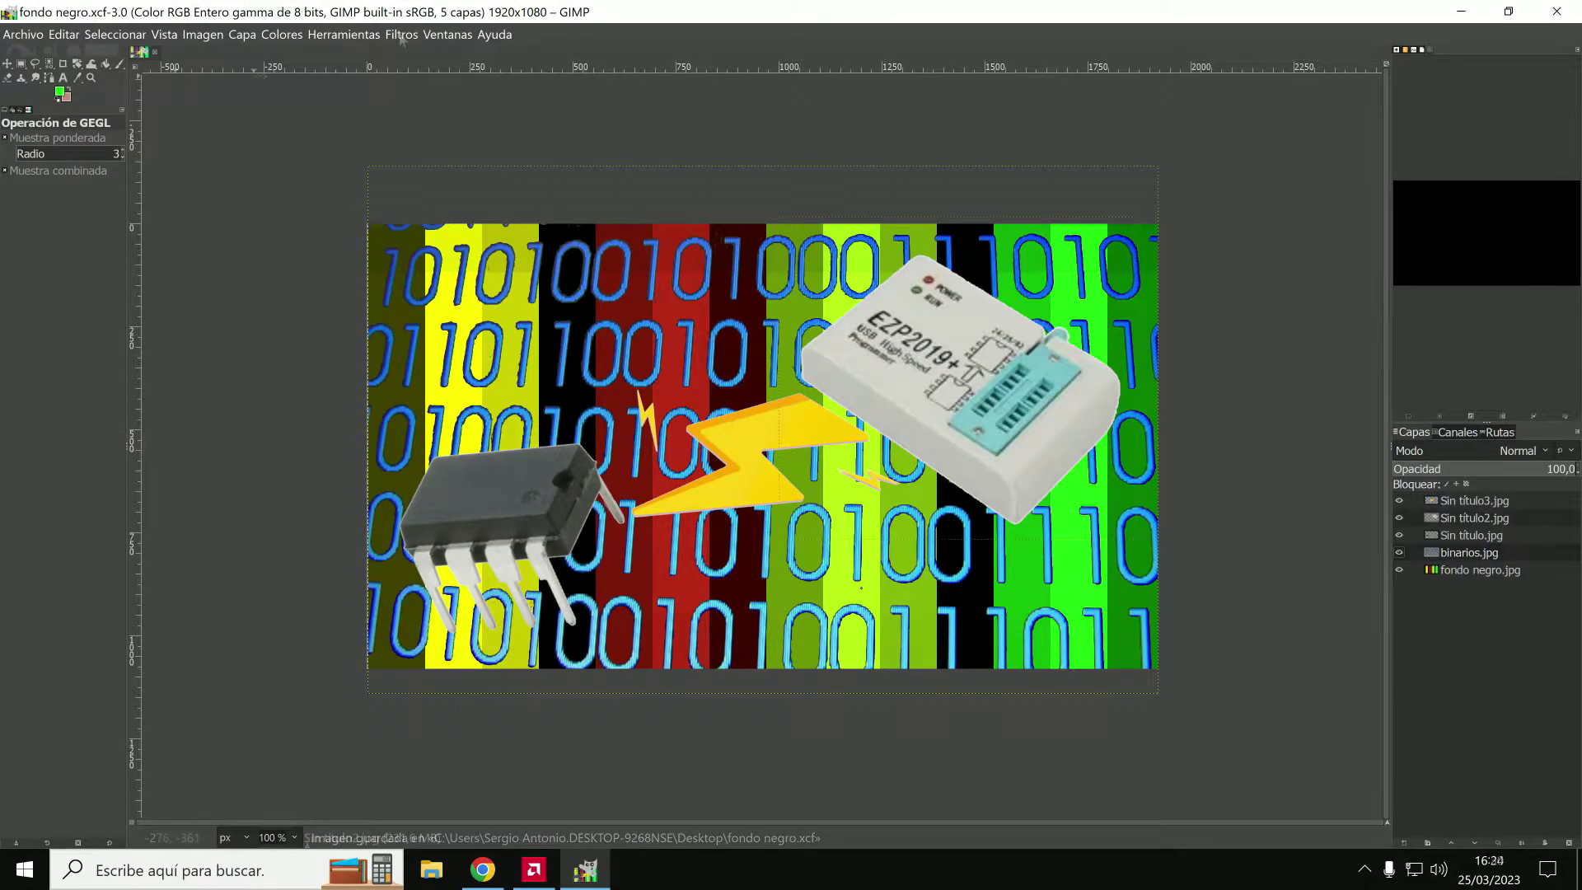
click(401, 34)
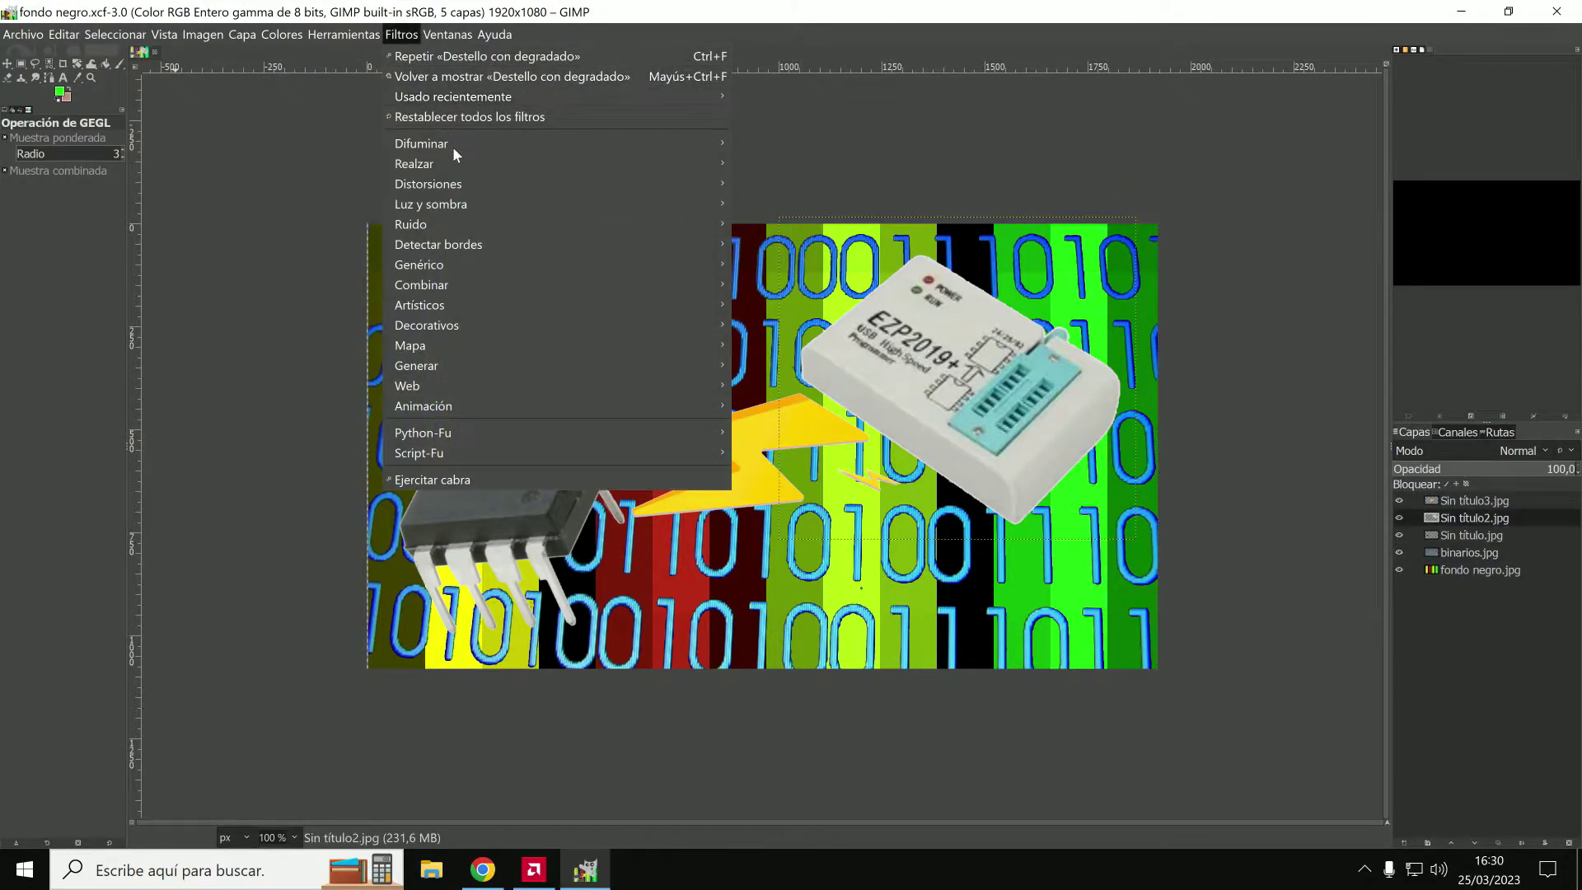
mouse_move(430, 204)
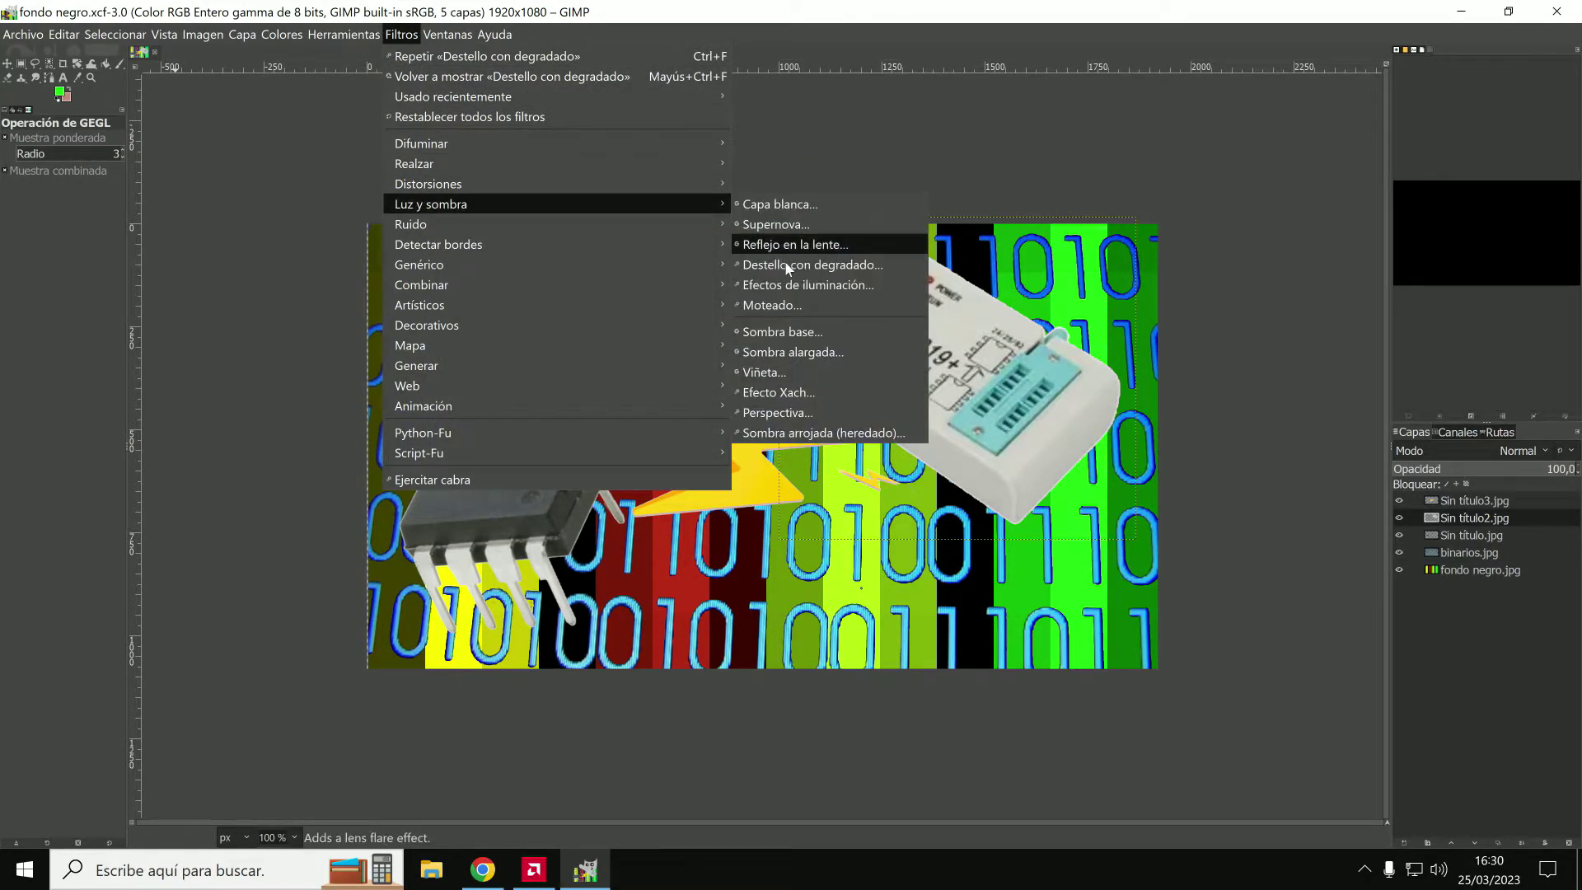
click(787, 266)
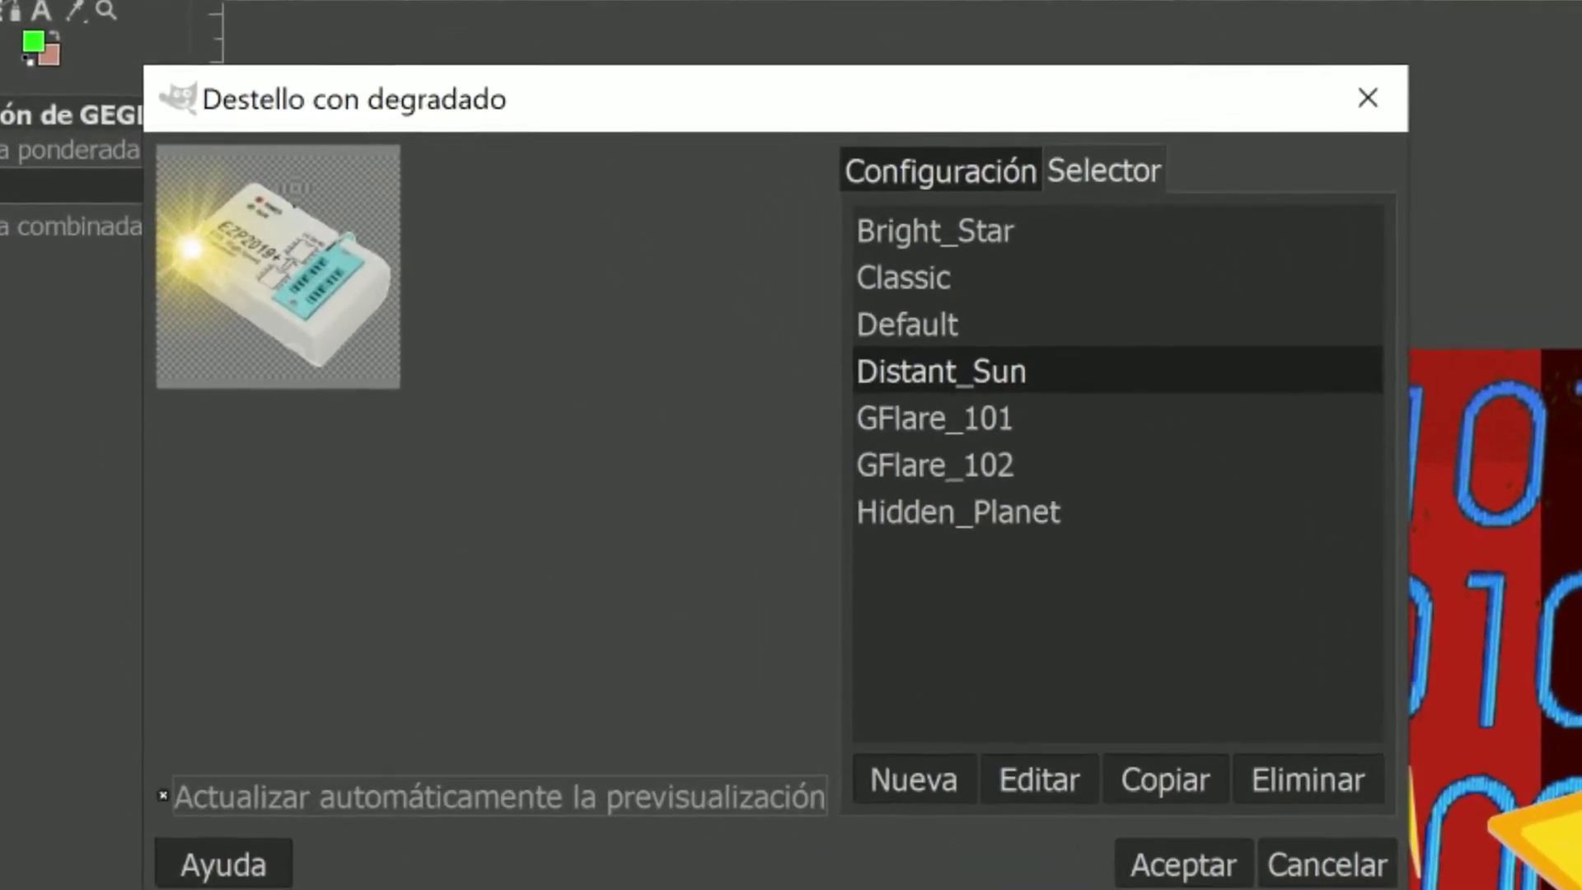
Place the Distant_Sun flare on the programmer's right edge with radius 181.6.
click(307, 189)
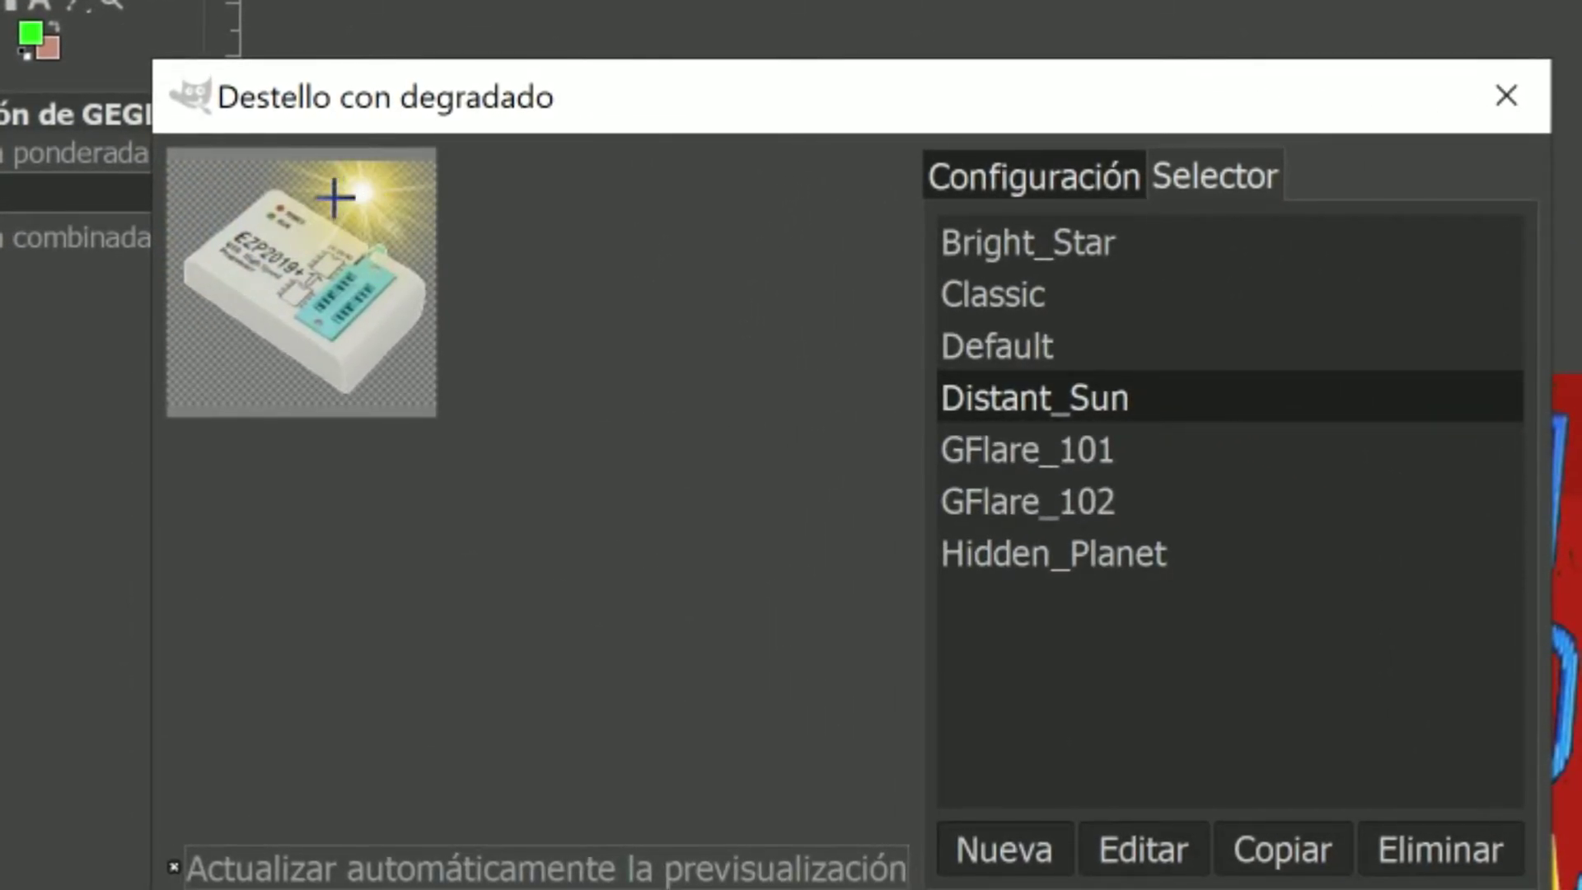
drag(334, 198, 216, 256)
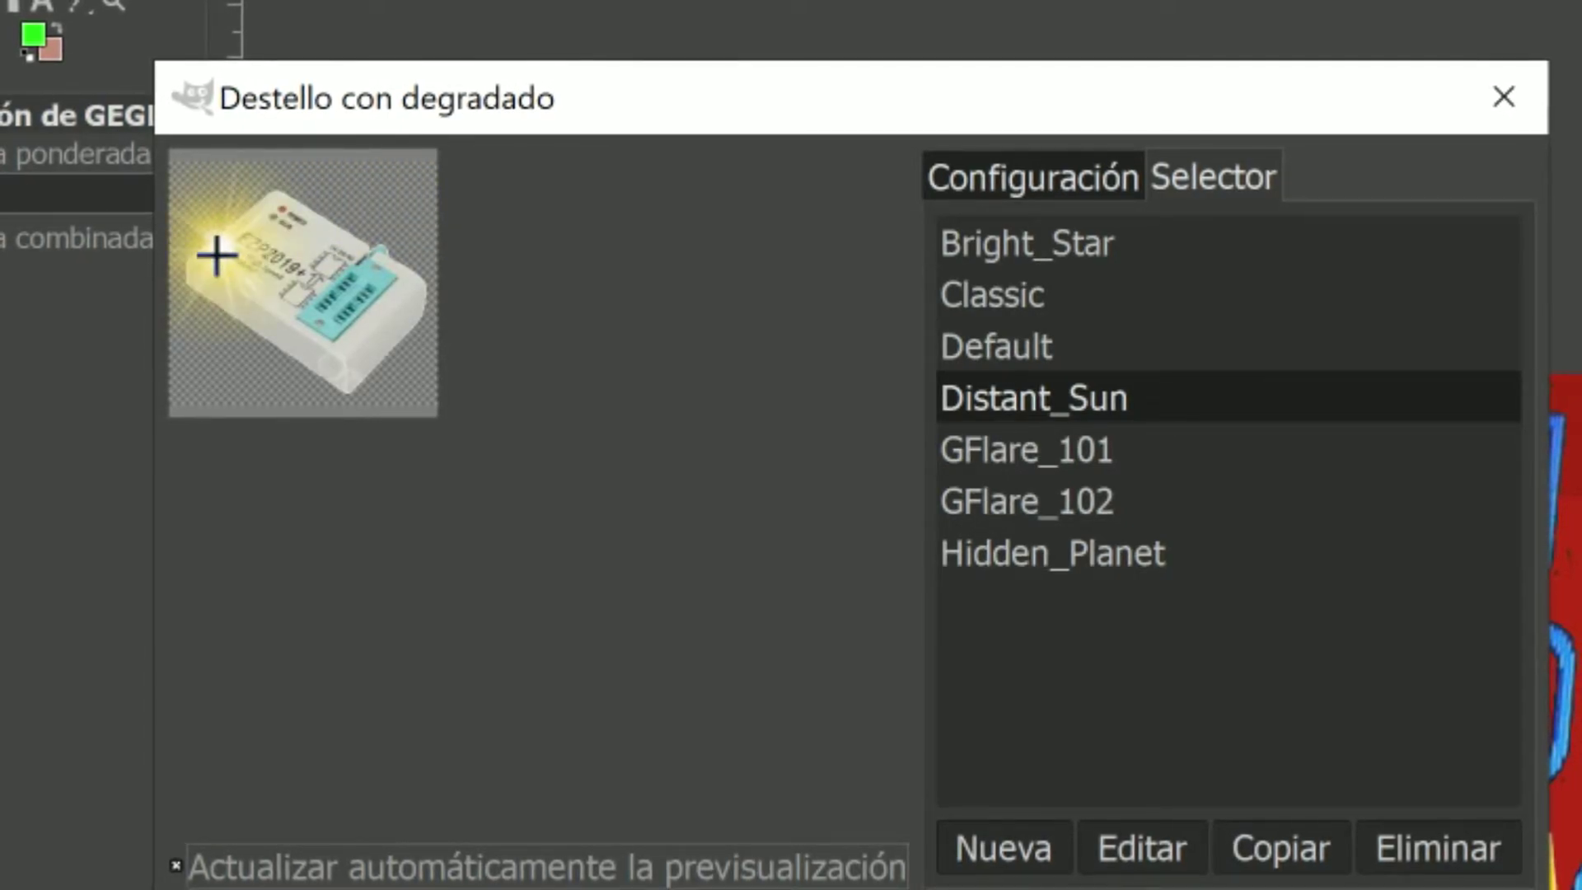
click(1024, 176)
drag(1340, 455, 1322, 459)
mouse_move(233, 251)
mouse_down()
mouse_move(216, 265)
mouse_move(278, 197)
mouse_up()
mouse_move(413, 283)
mouse_down()
mouse_move(403, 268)
mouse_move(346, 334)
mouse_up()
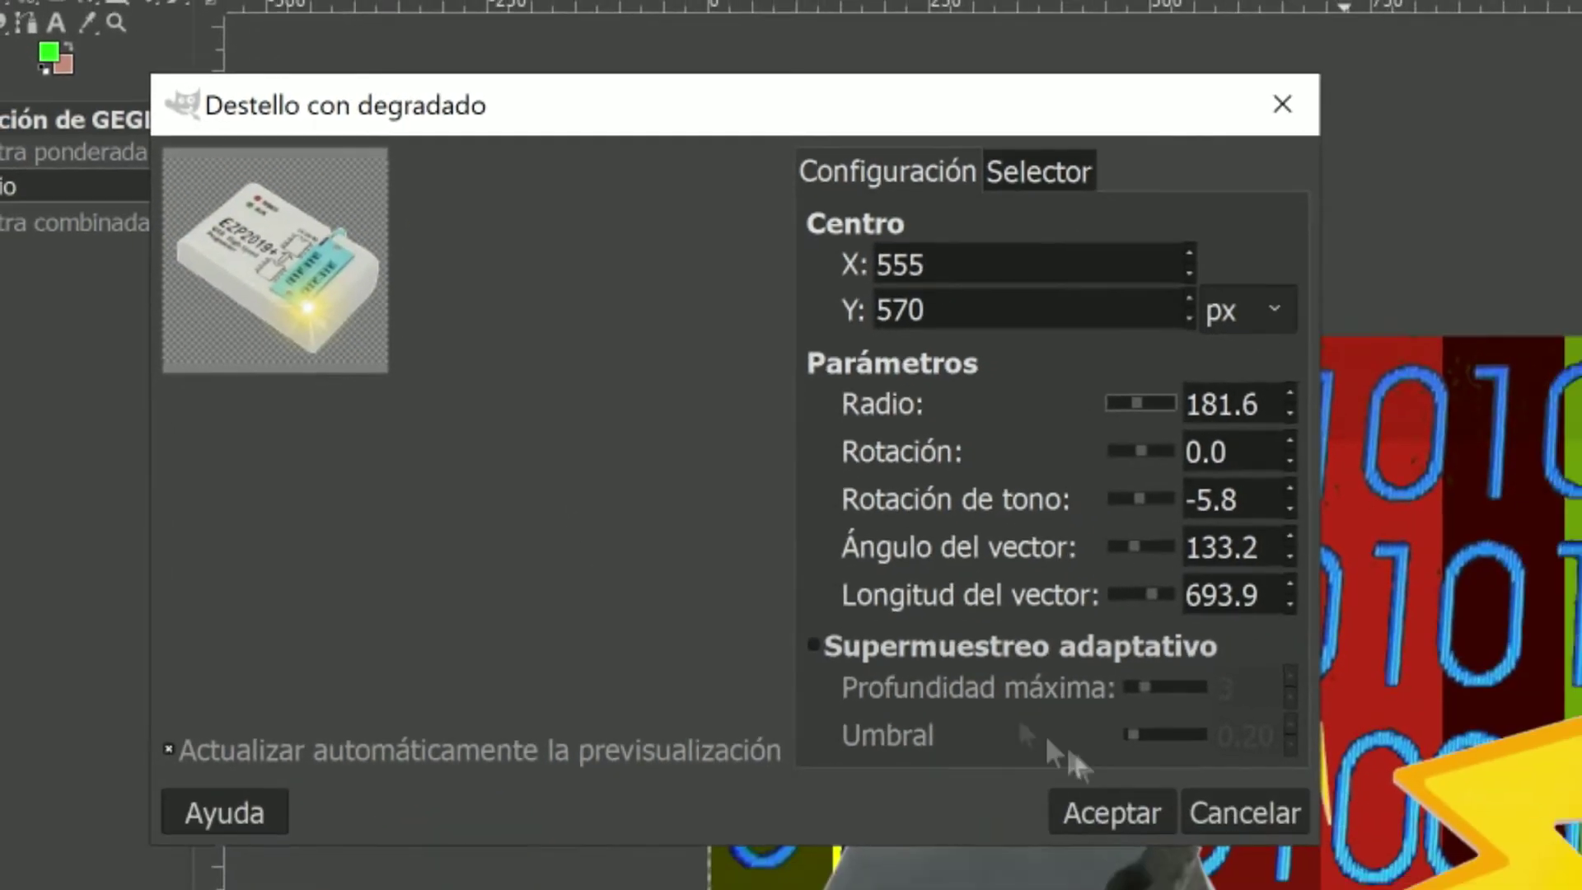
Enable adaptive supersampling, adjust depth and threshold, and apply the flare.
click(914, 539)
mouse_move(827, 522)
mouse_down()
mouse_move(774, 491)
mouse_move(781, 519)
mouse_up()
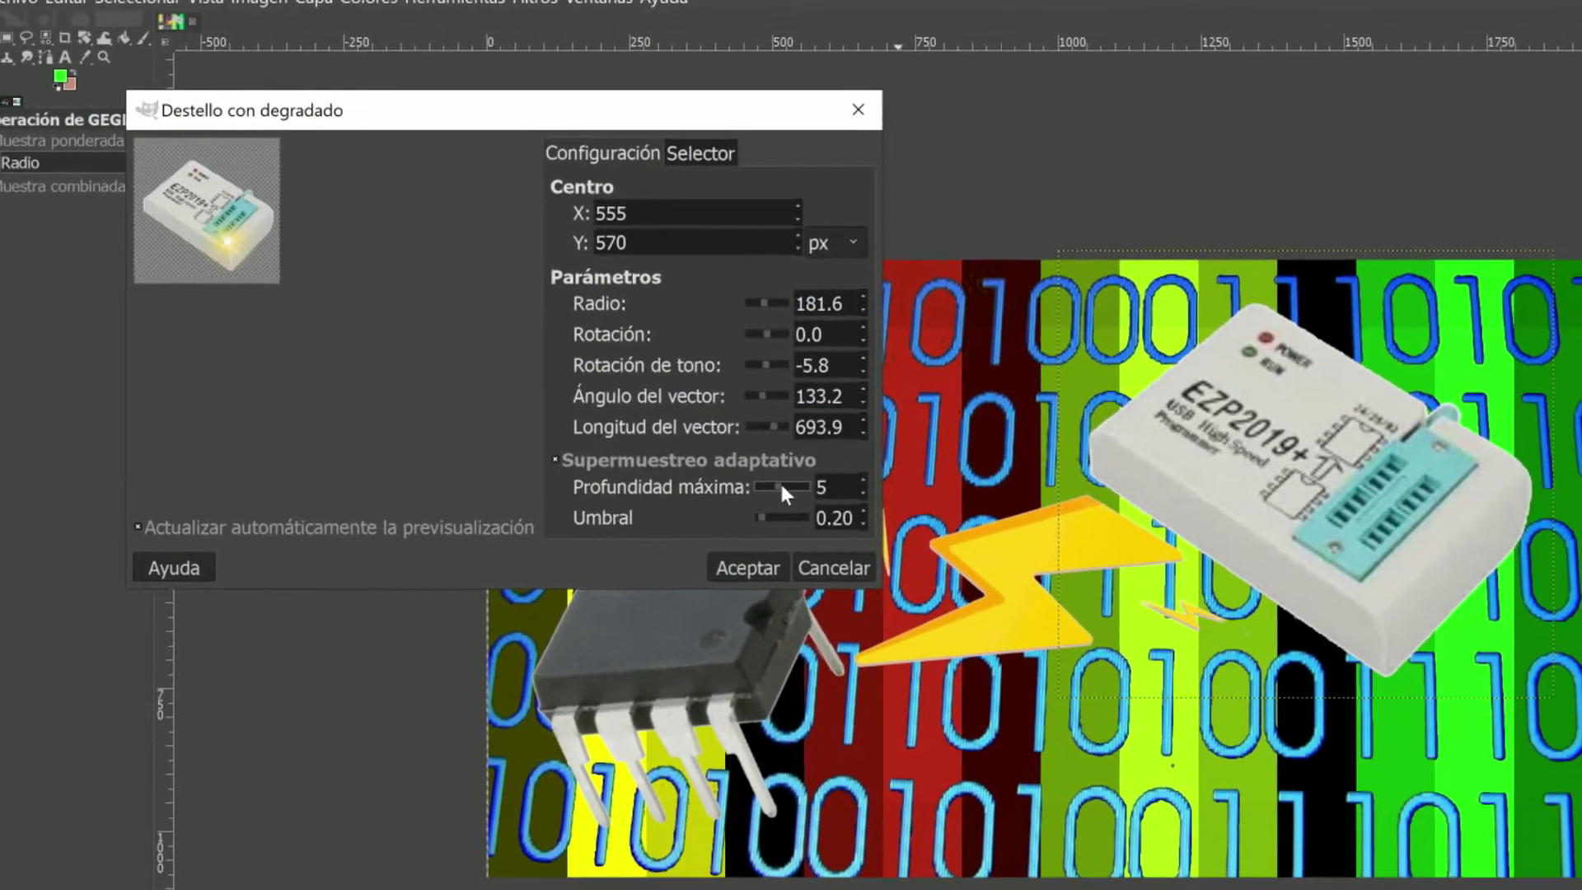
drag(581, 324, 598, 323)
click(572, 449)
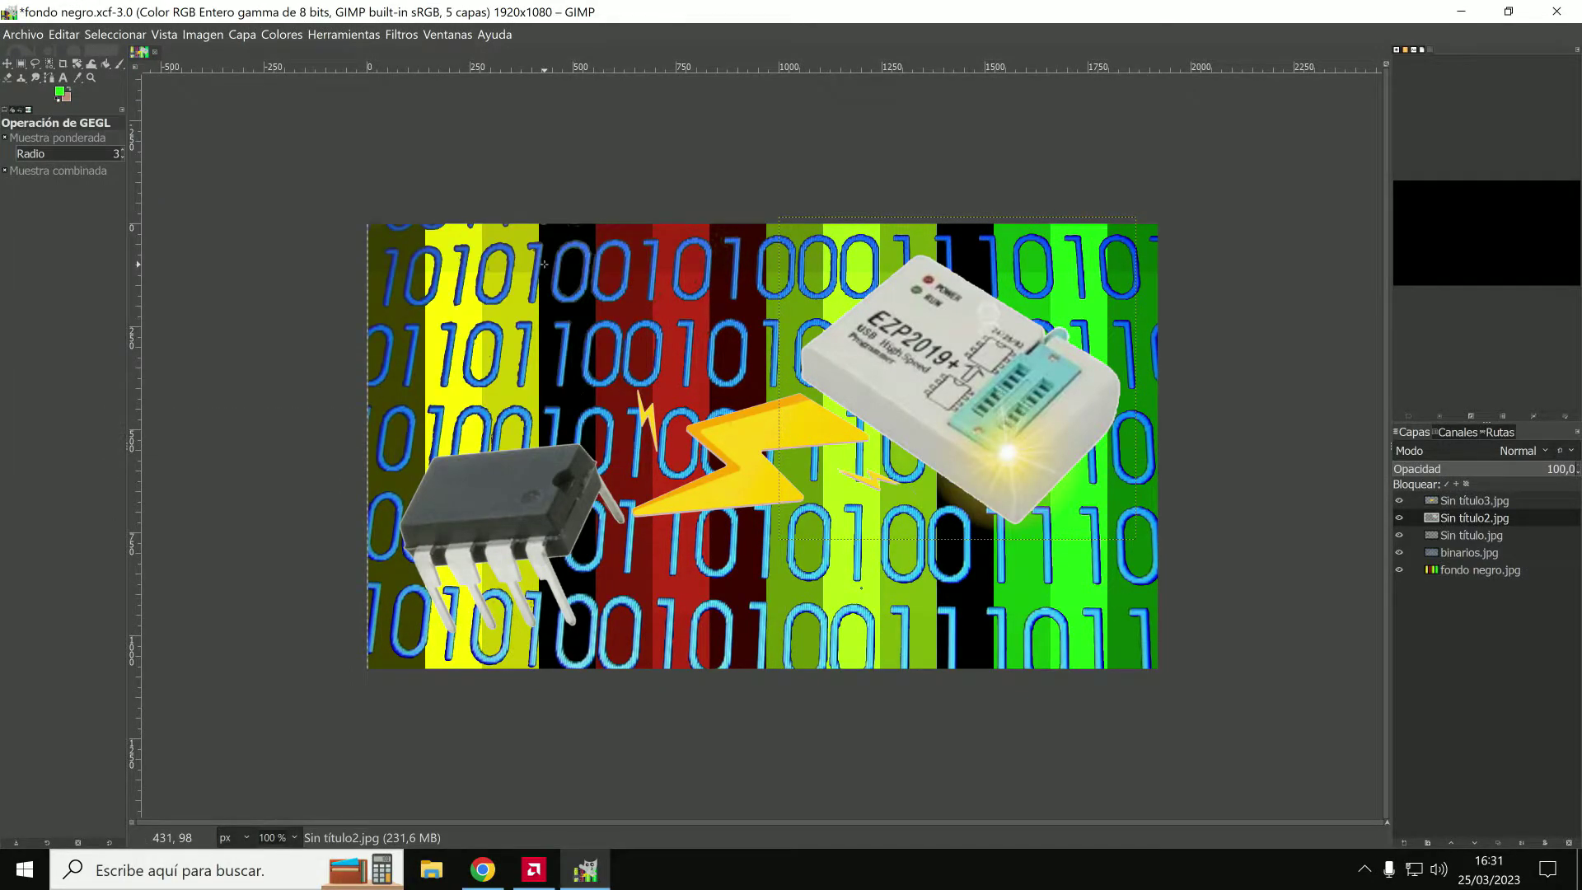
key(End)
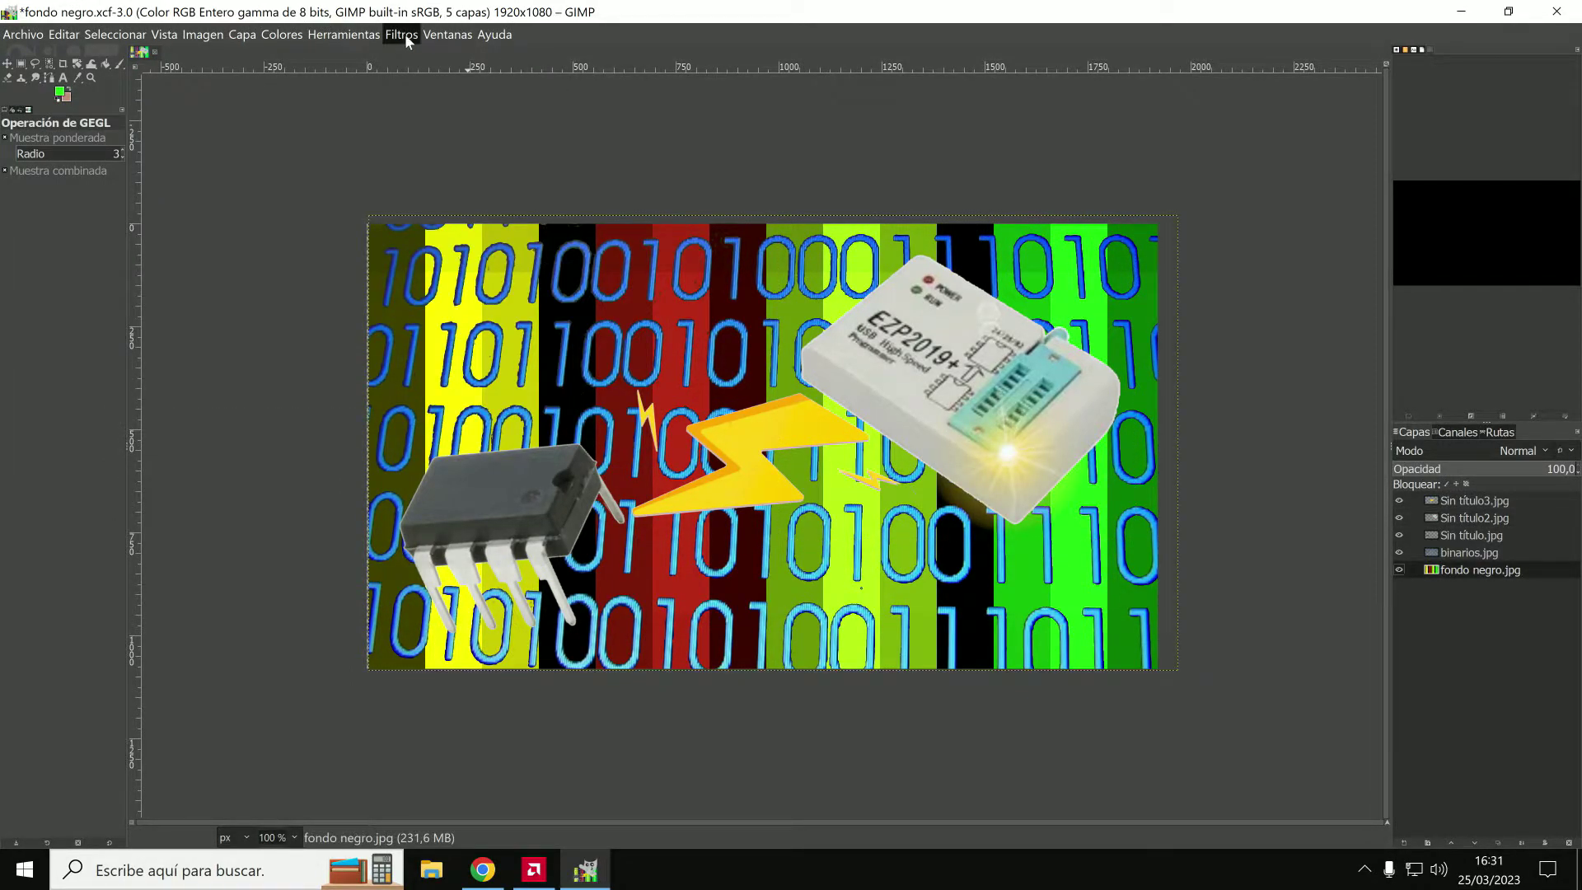
Apply the Ondas (Waves) distortion to the fondo negro.jpg background stripes.
click(405, 34)
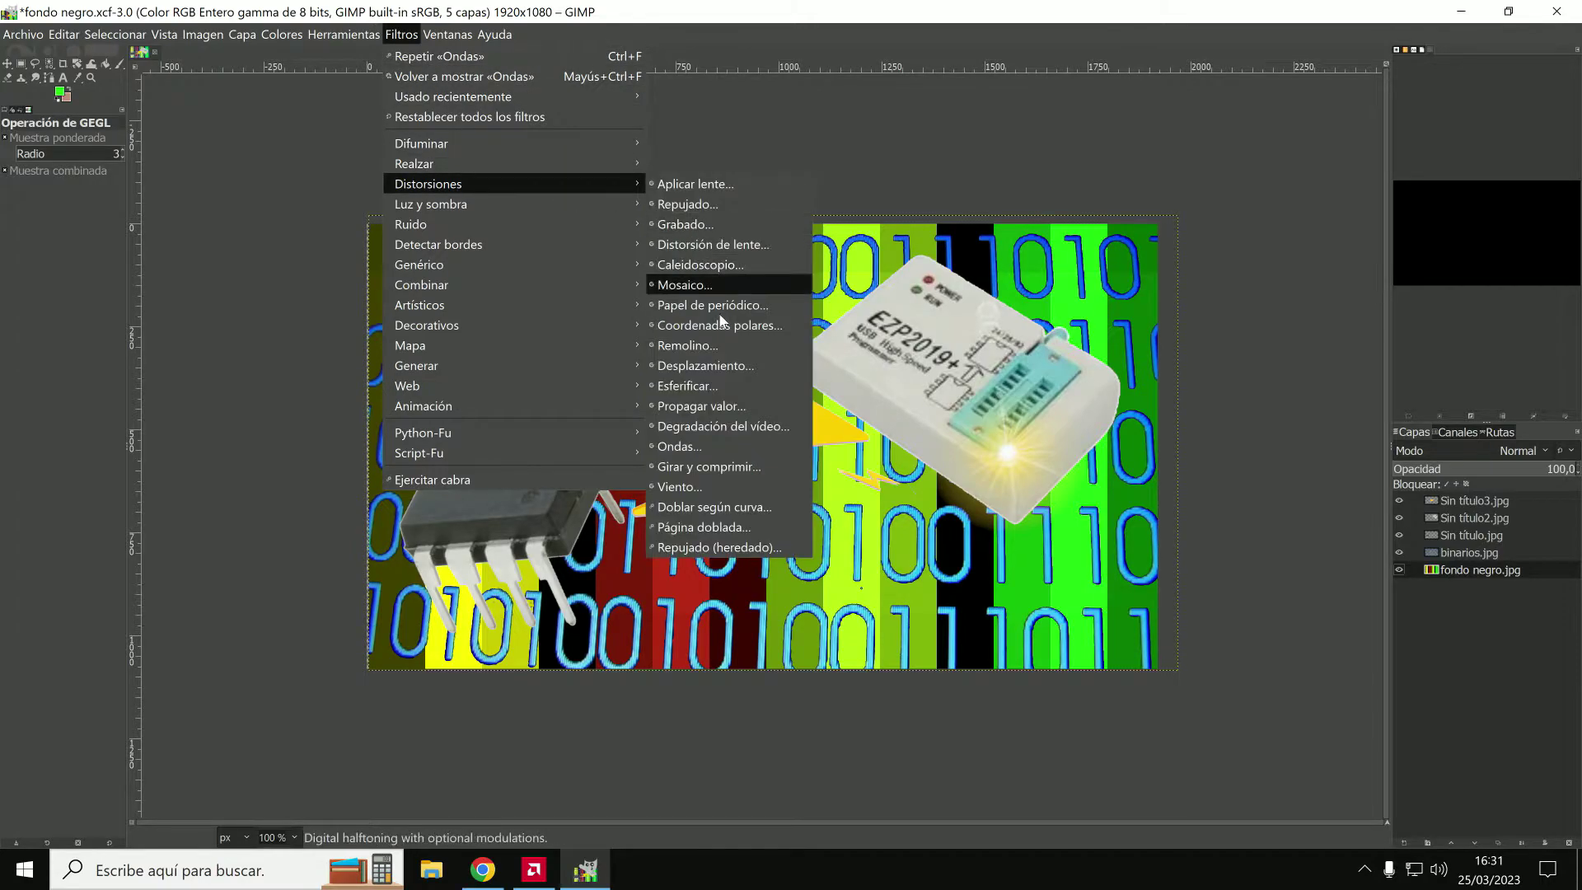
click(707, 452)
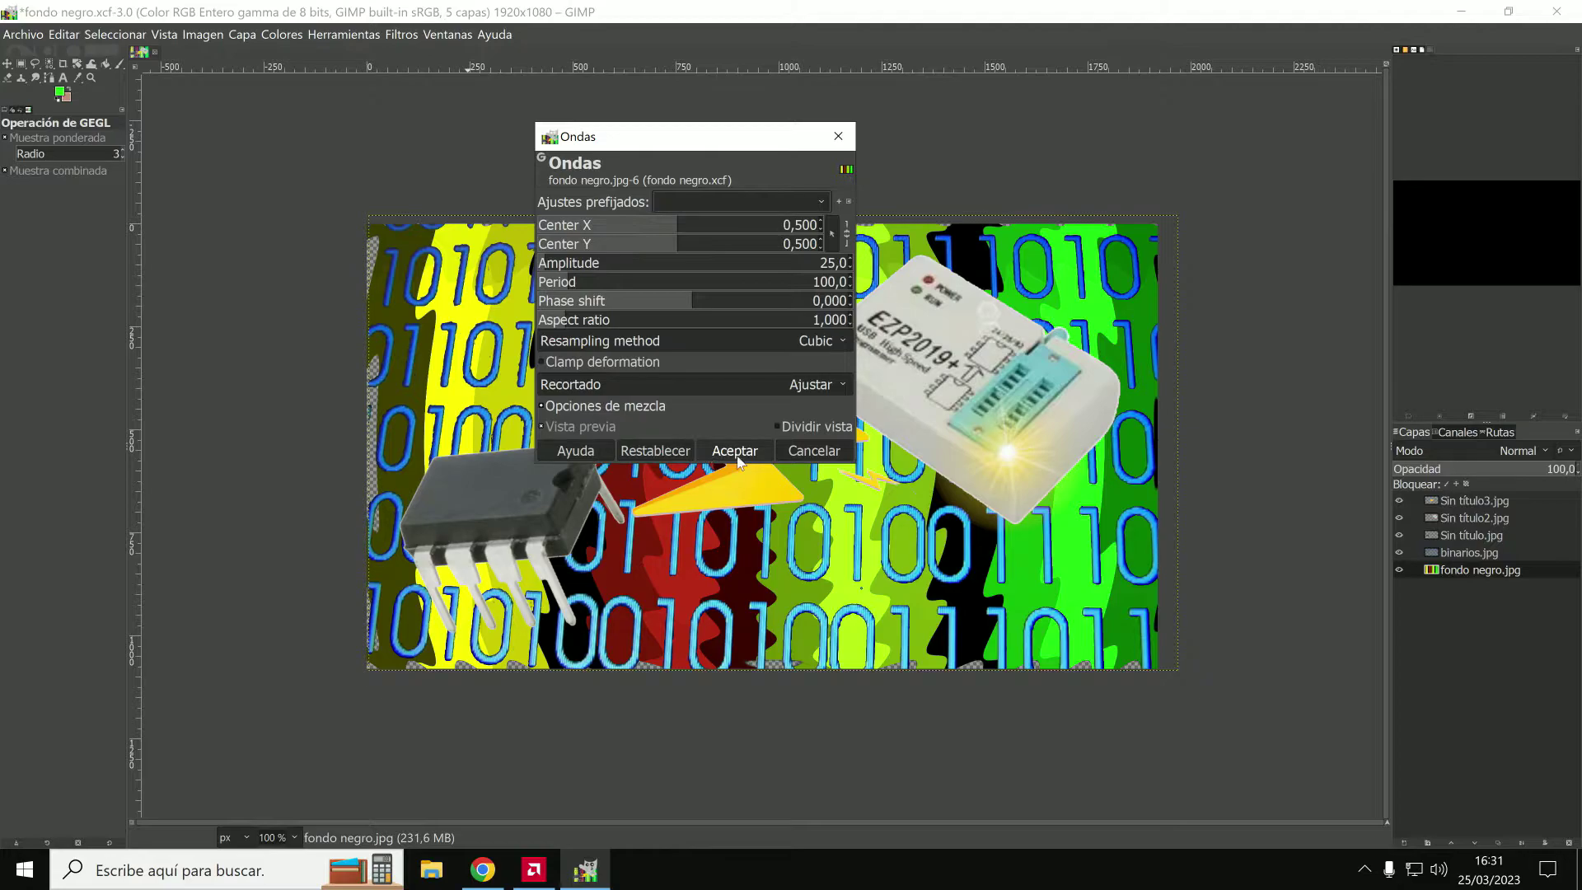
click(735, 451)
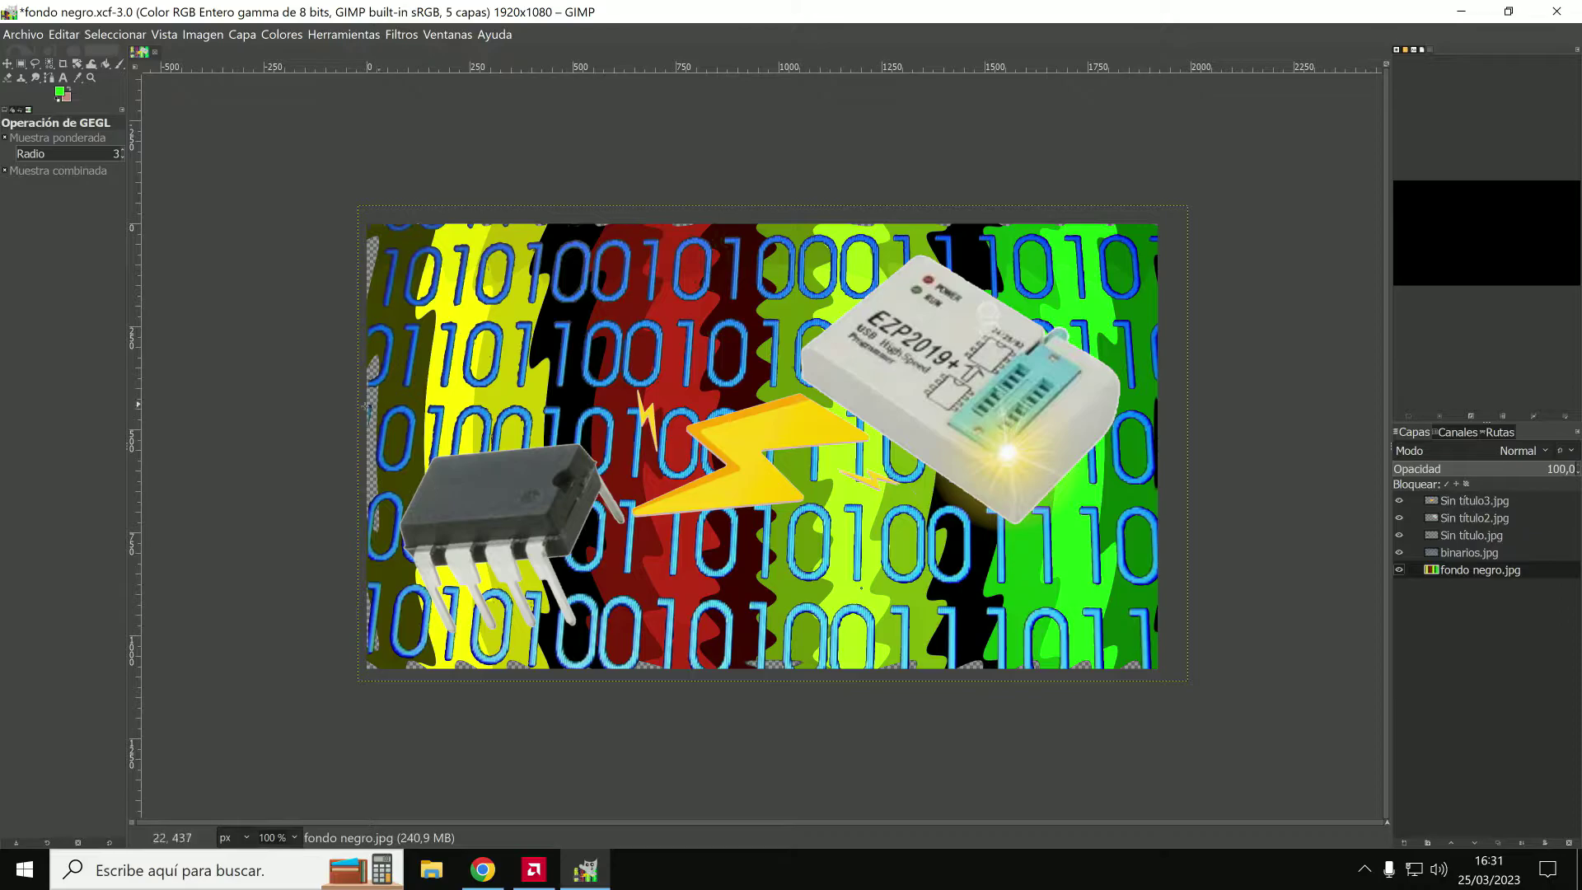
Undo the Waves distortion, then redo it.
click(48, 35)
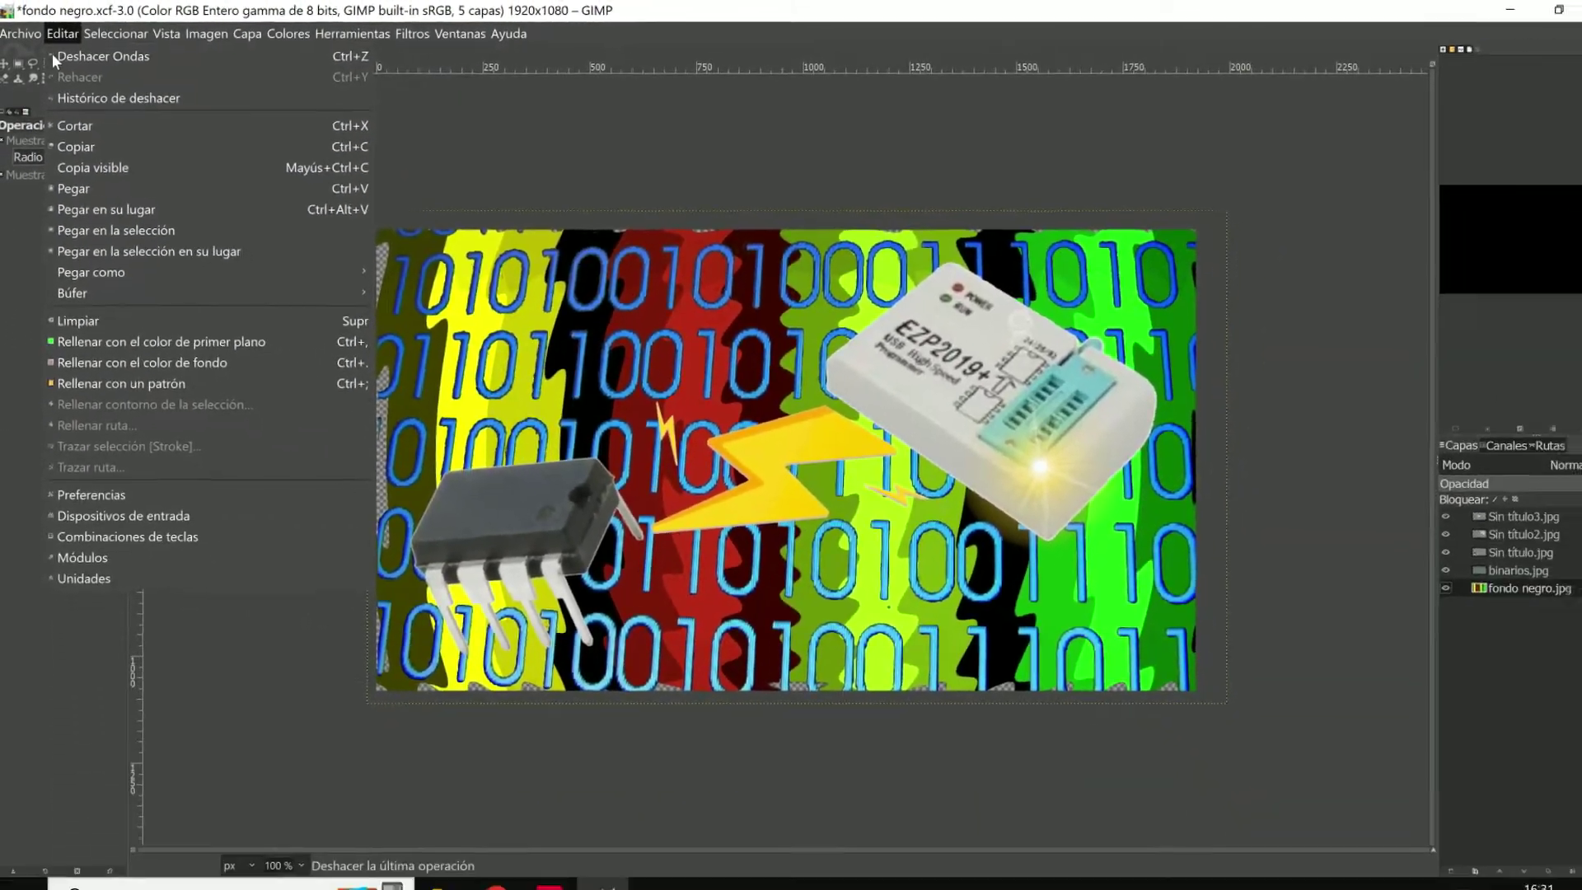
click(53, 53)
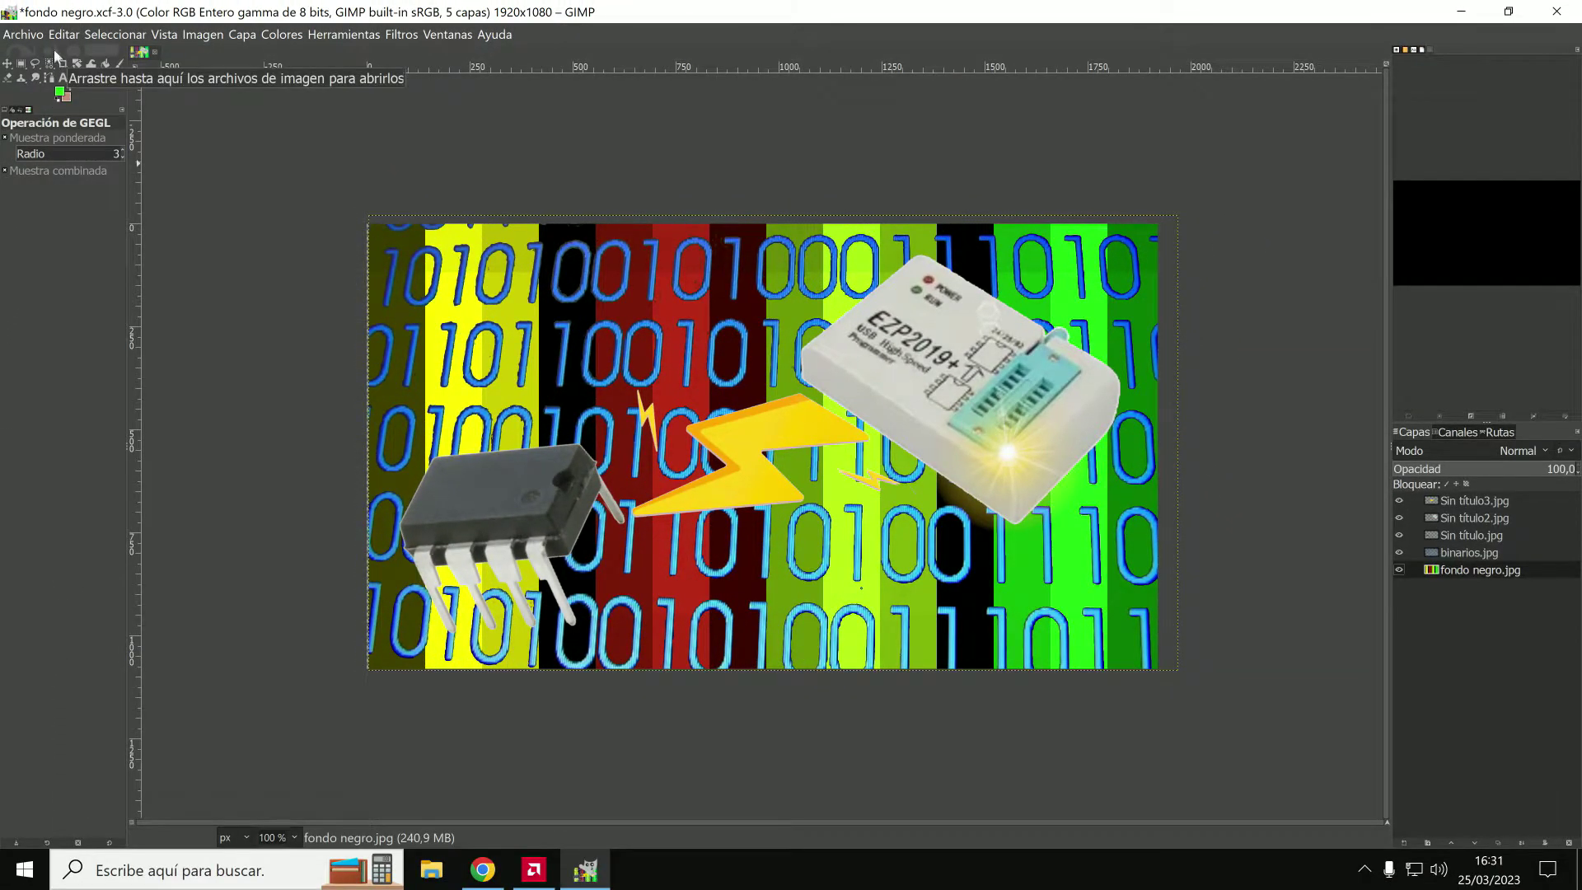
click(63, 34)
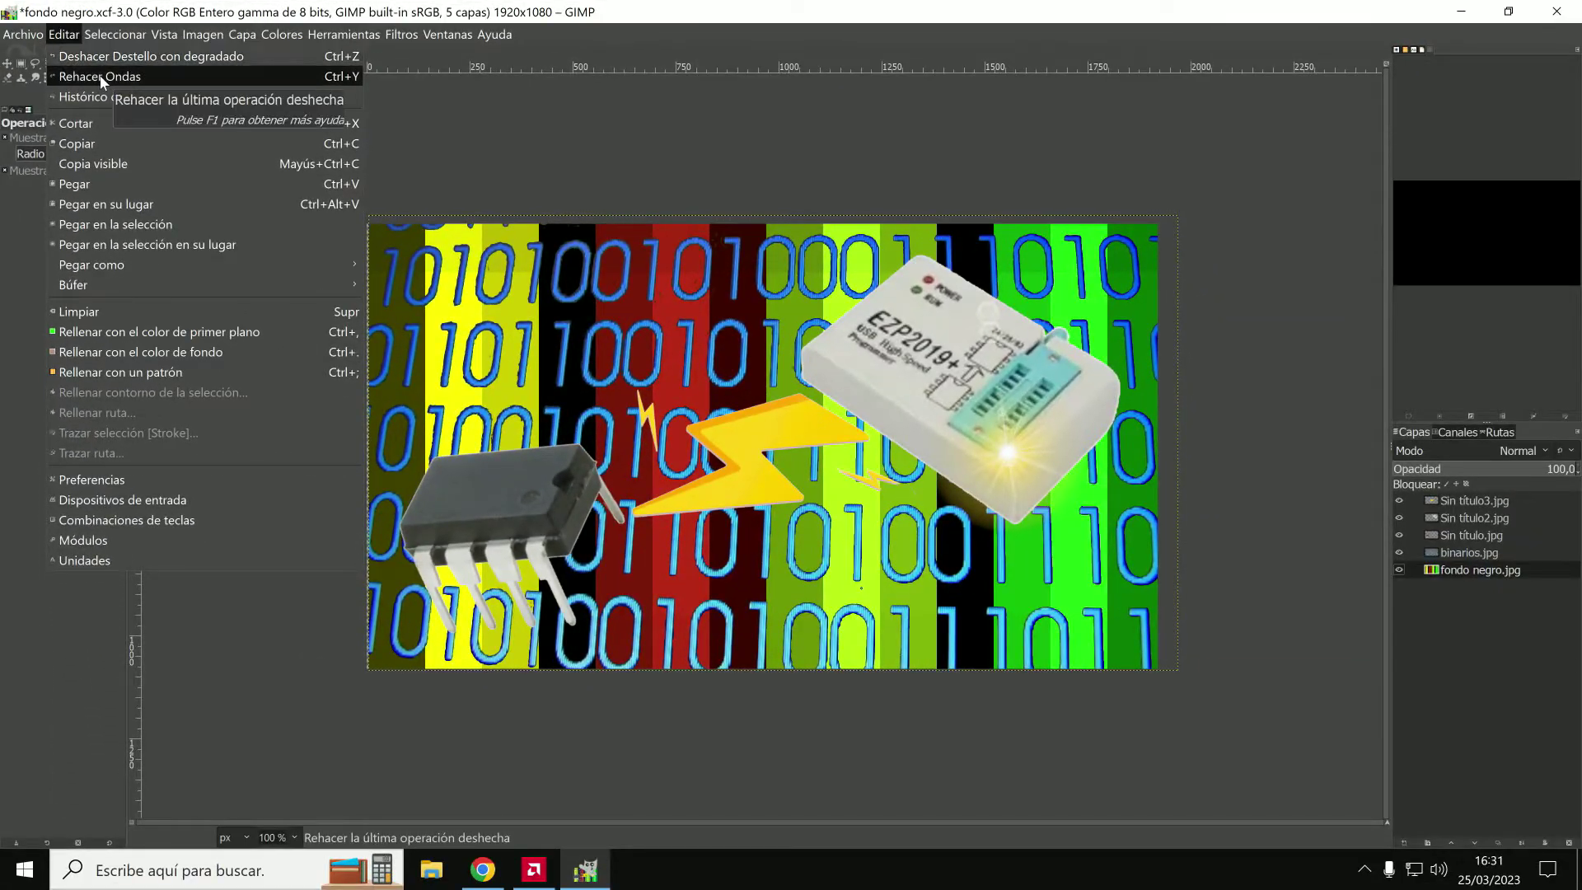
click(100, 76)
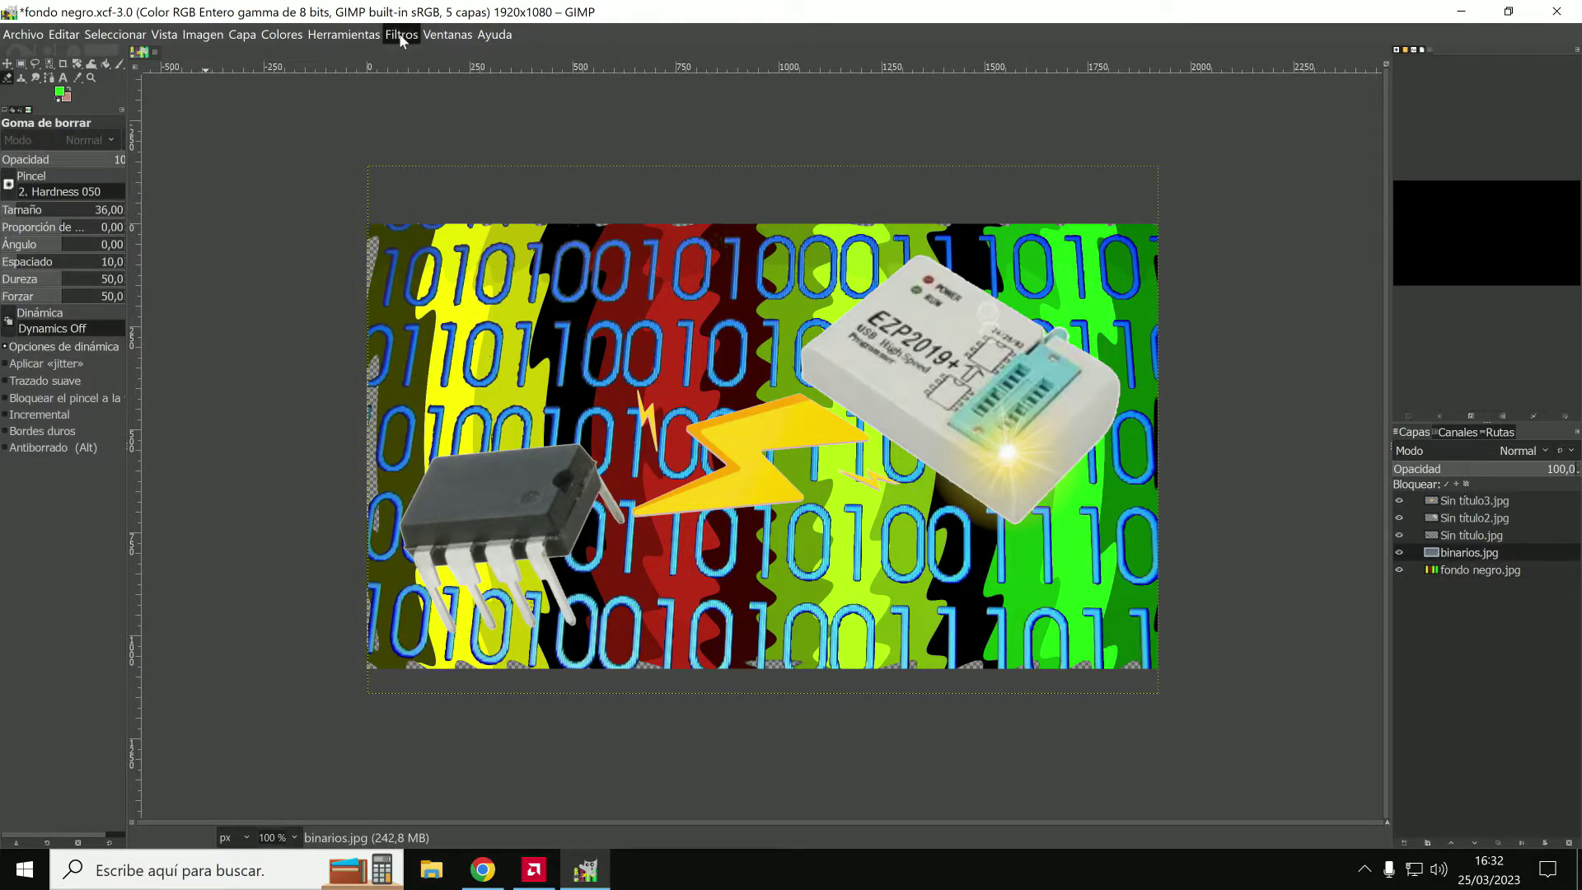
click(402, 36)
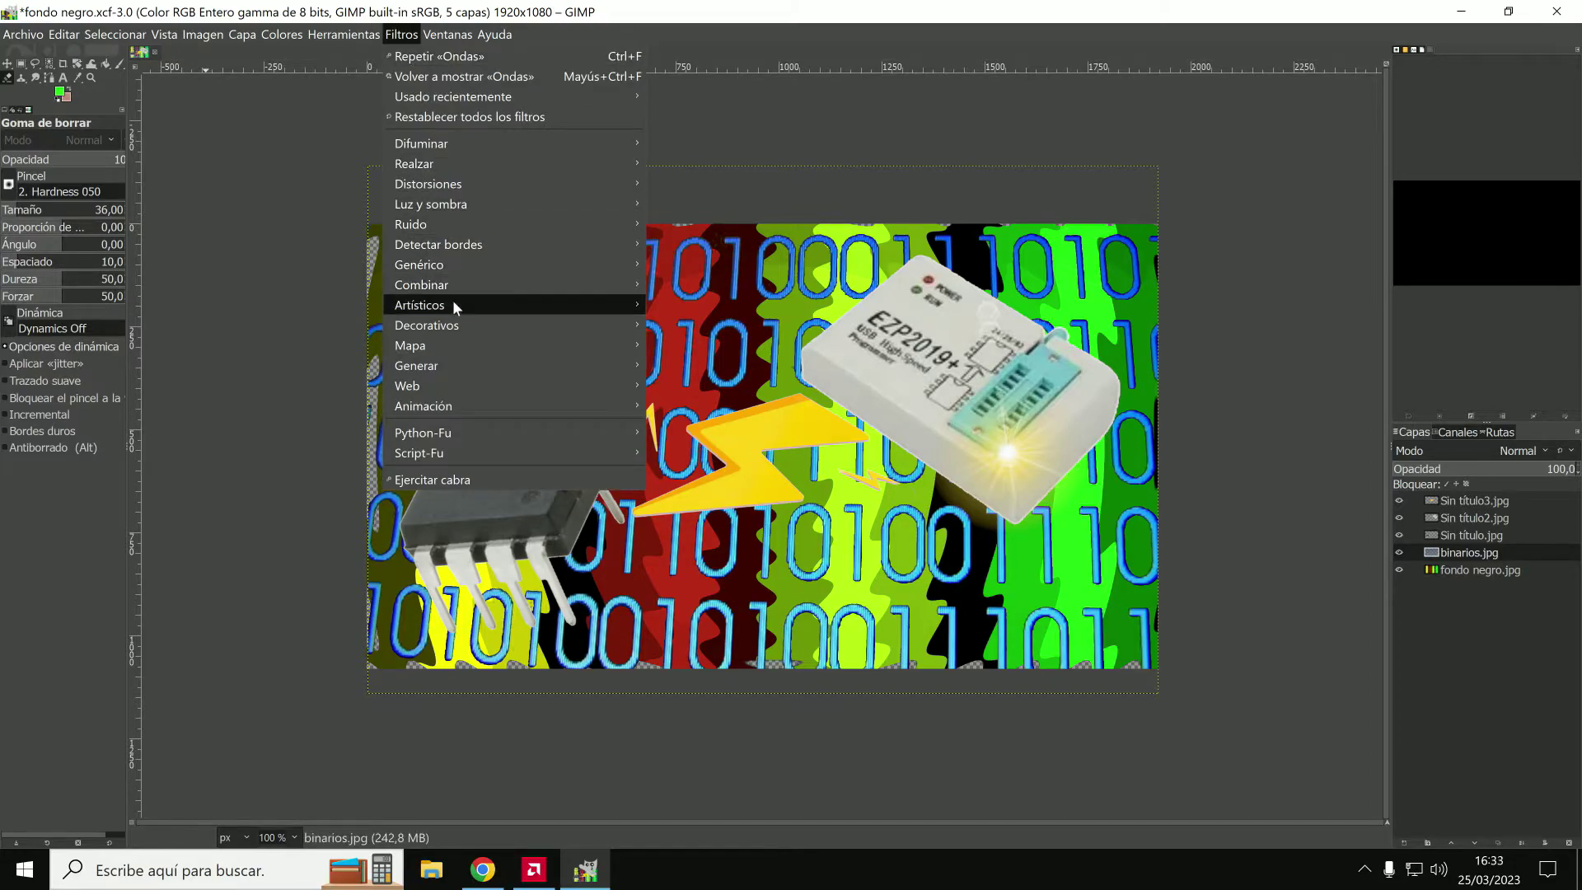
mouse_move(477, 502)
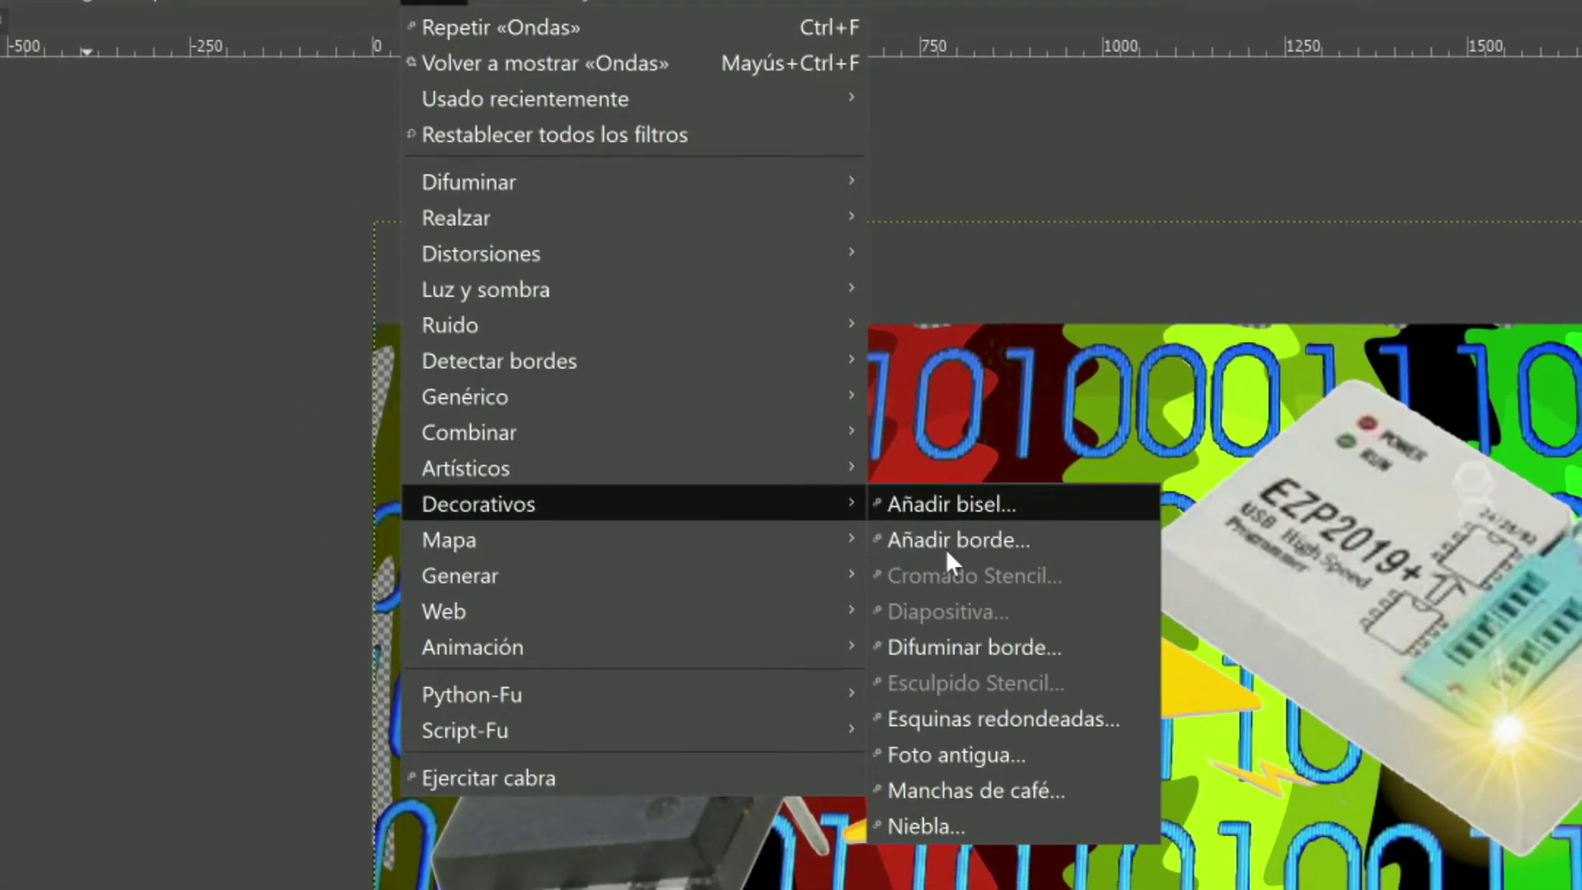
Add a size-12 blue border with Añadir borde, creating the Capa de borde layer.
click(972, 599)
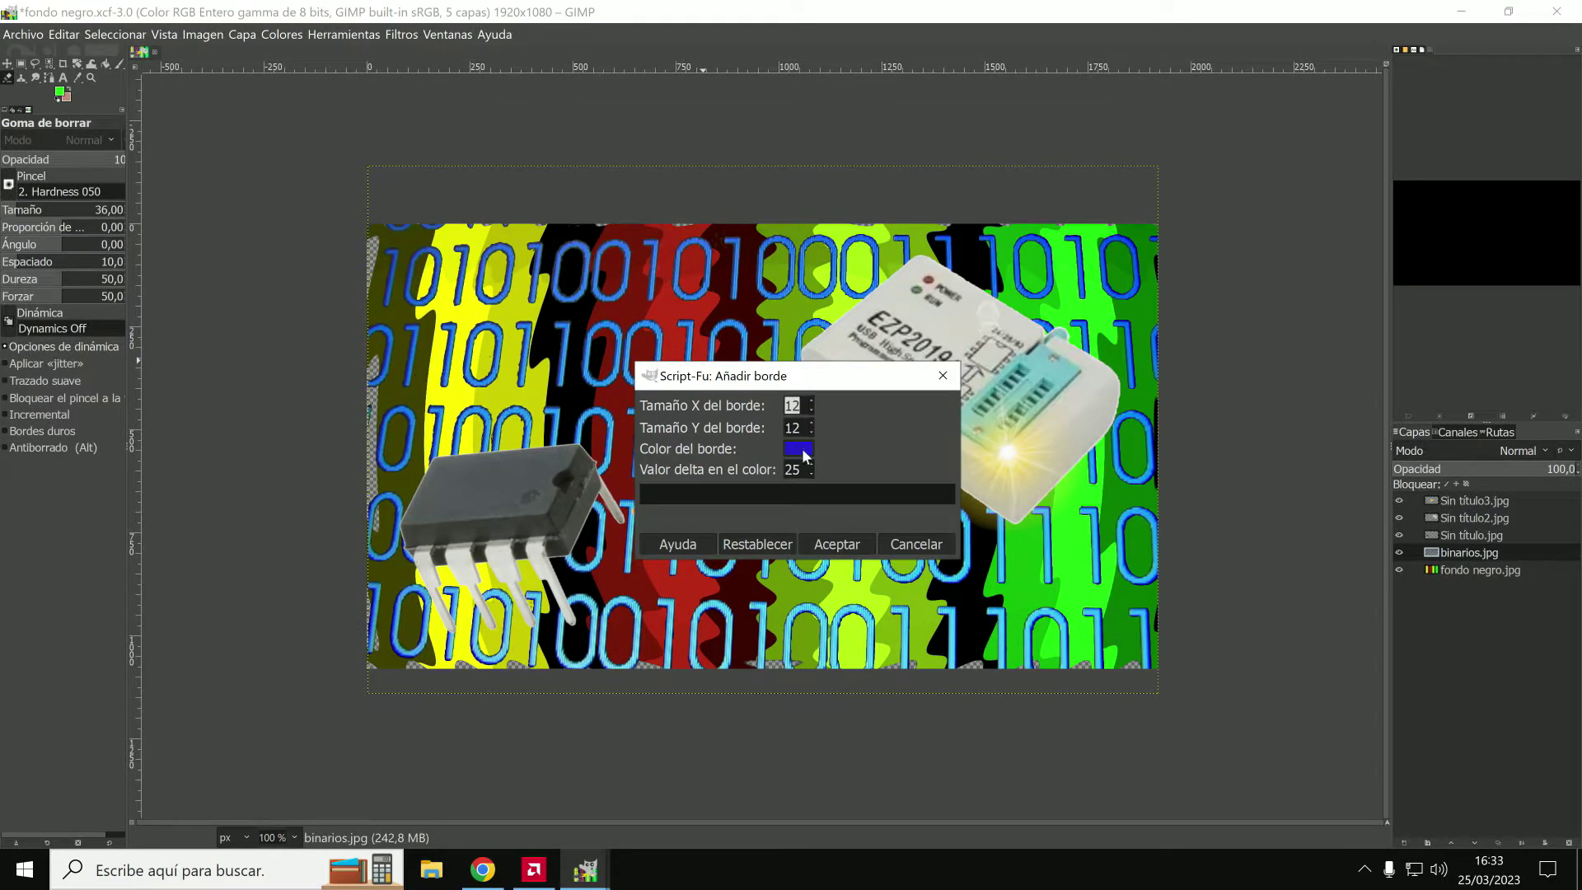
click(837, 545)
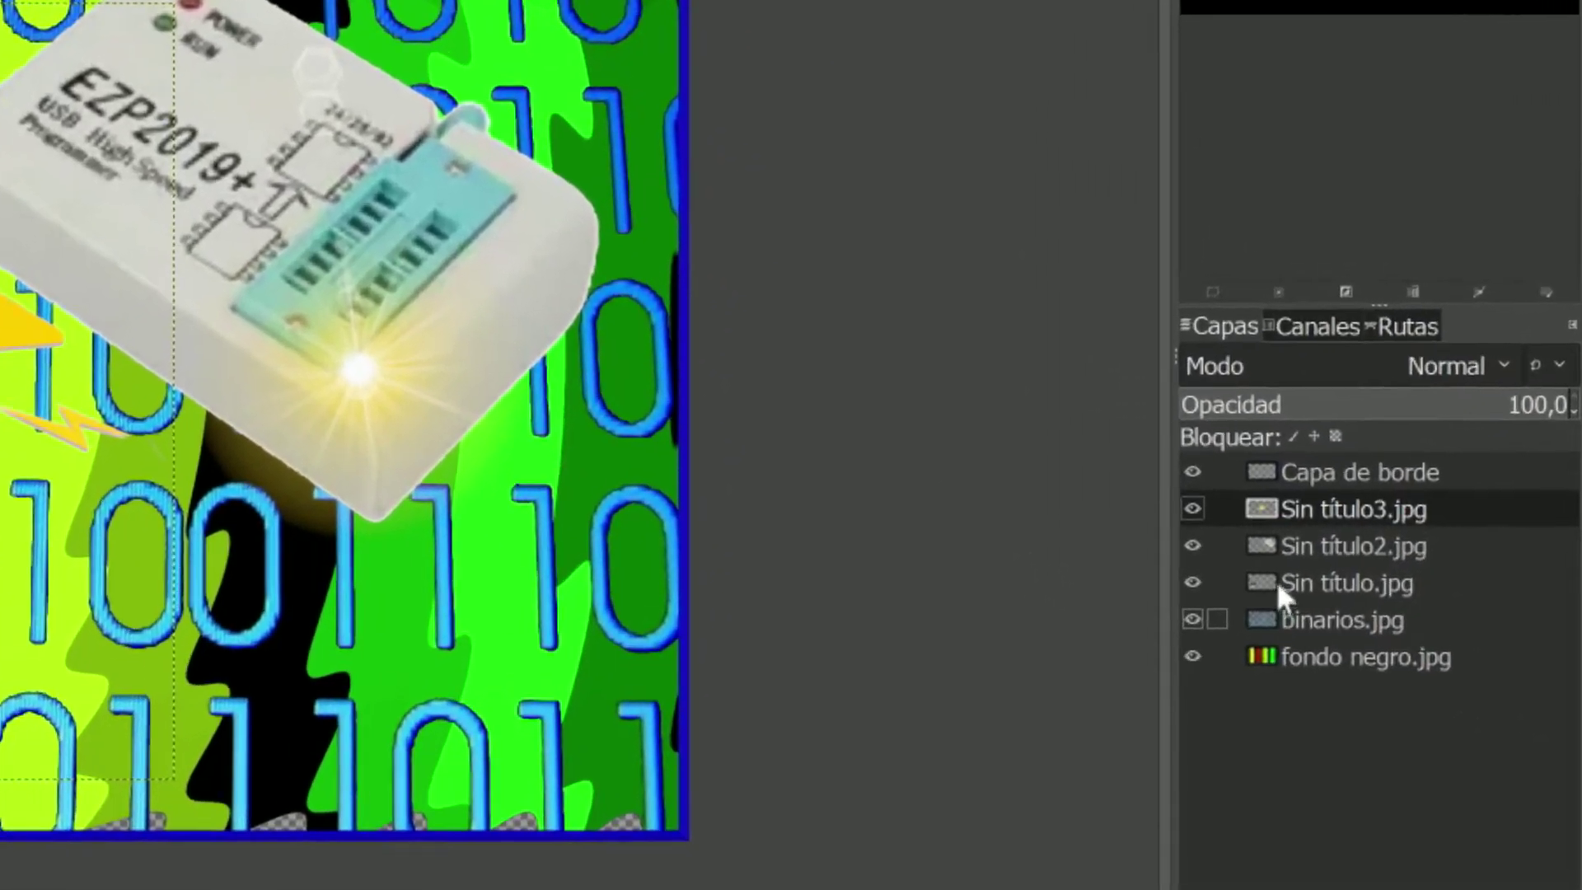
click(1315, 548)
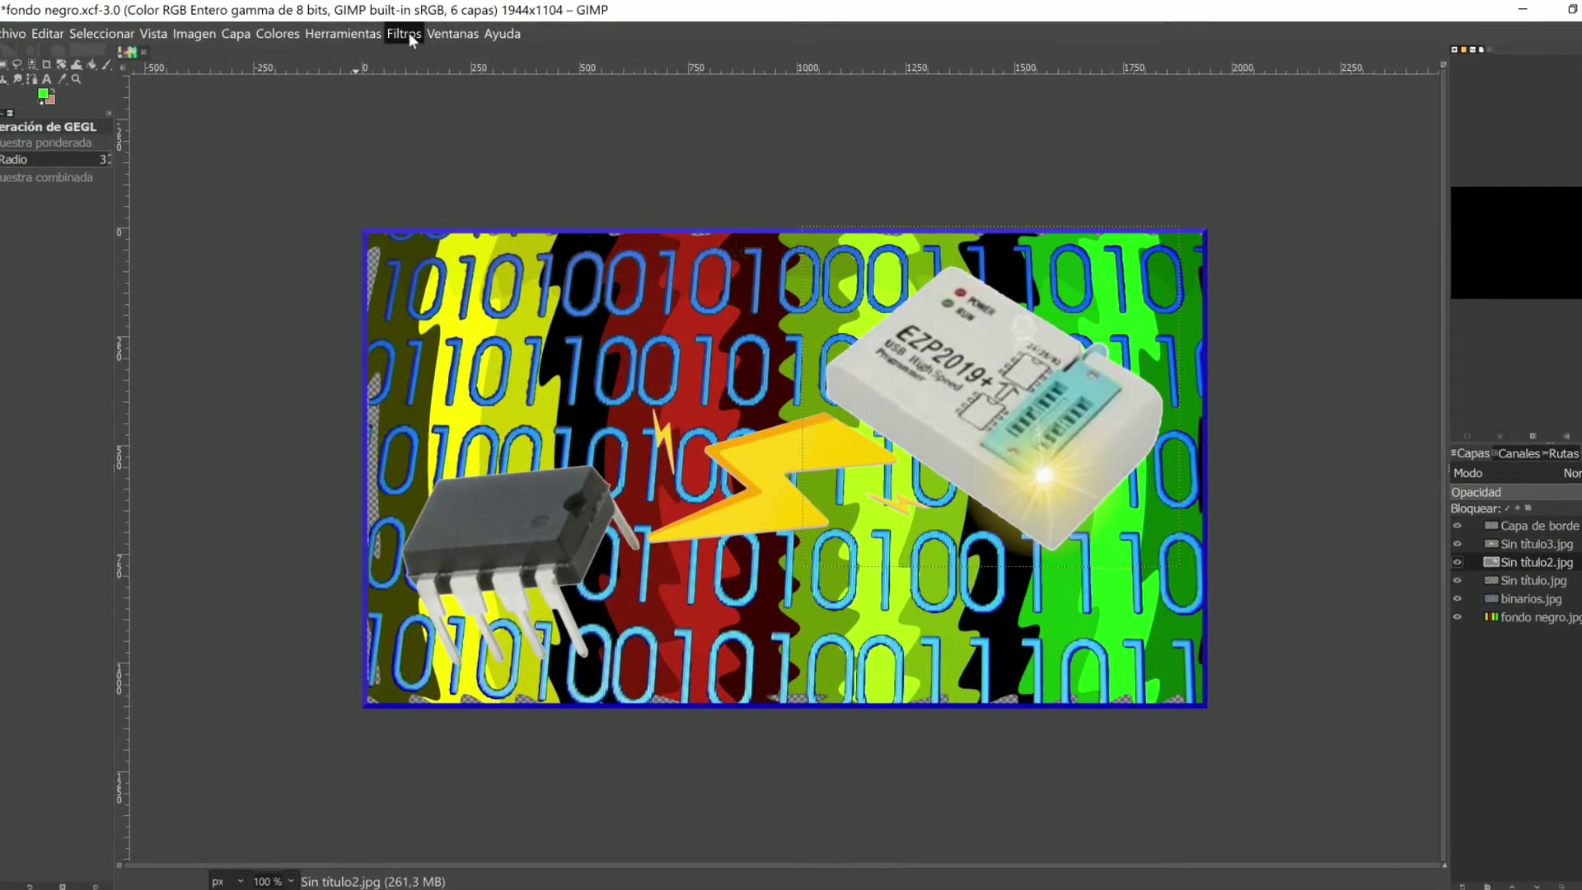
Sharpen the Sin título2.jpg programmer layer with Unsharp Mask, raising radius and lowering amount.
click(412, 35)
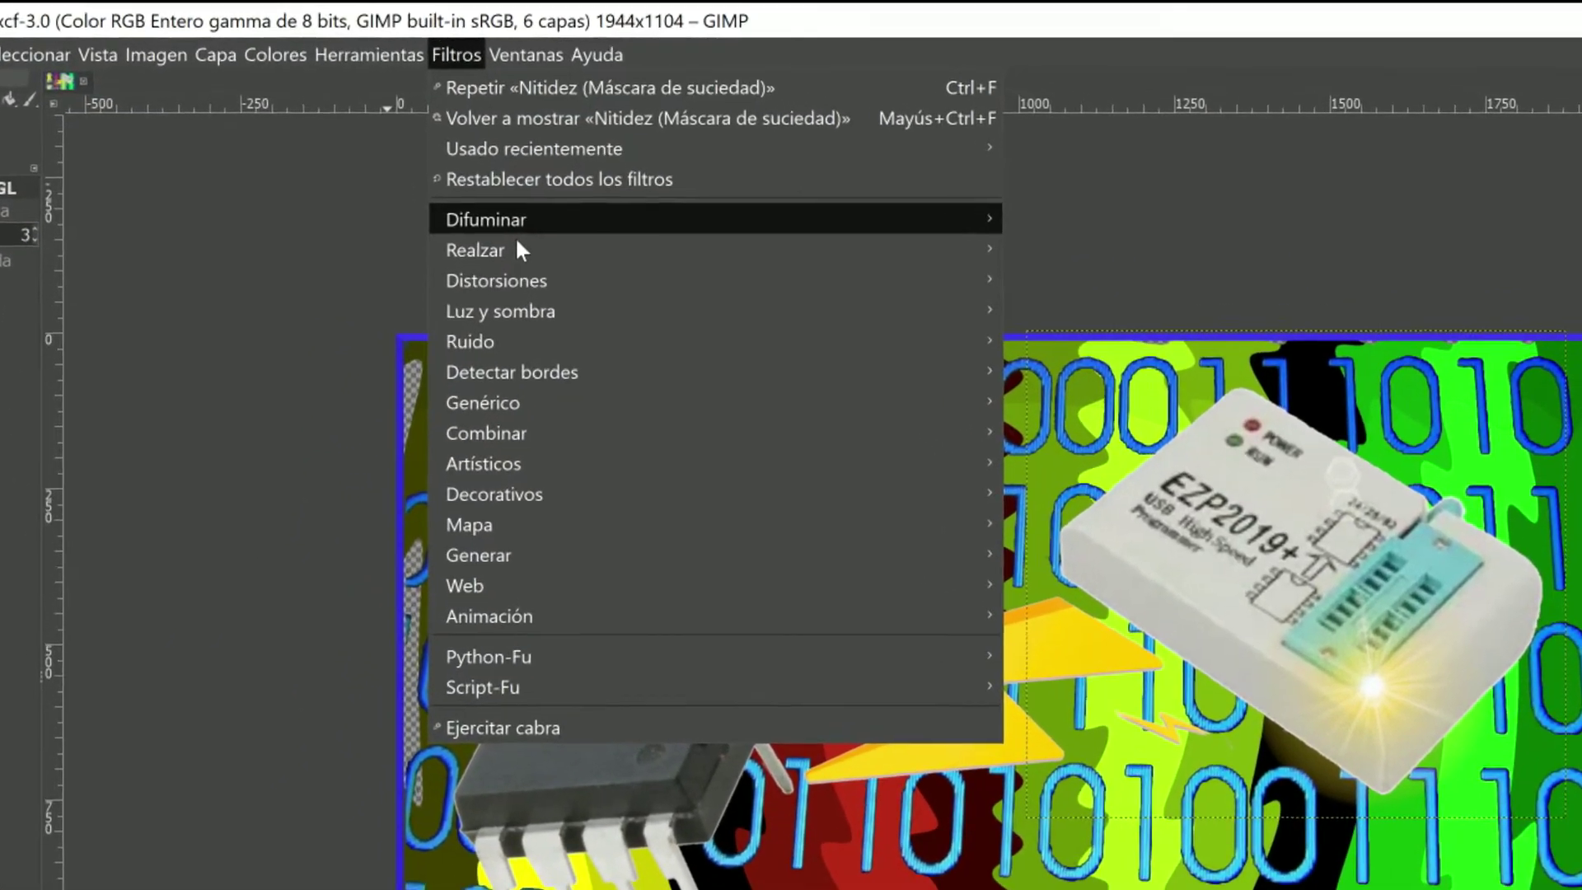
mouse_move(452, 219)
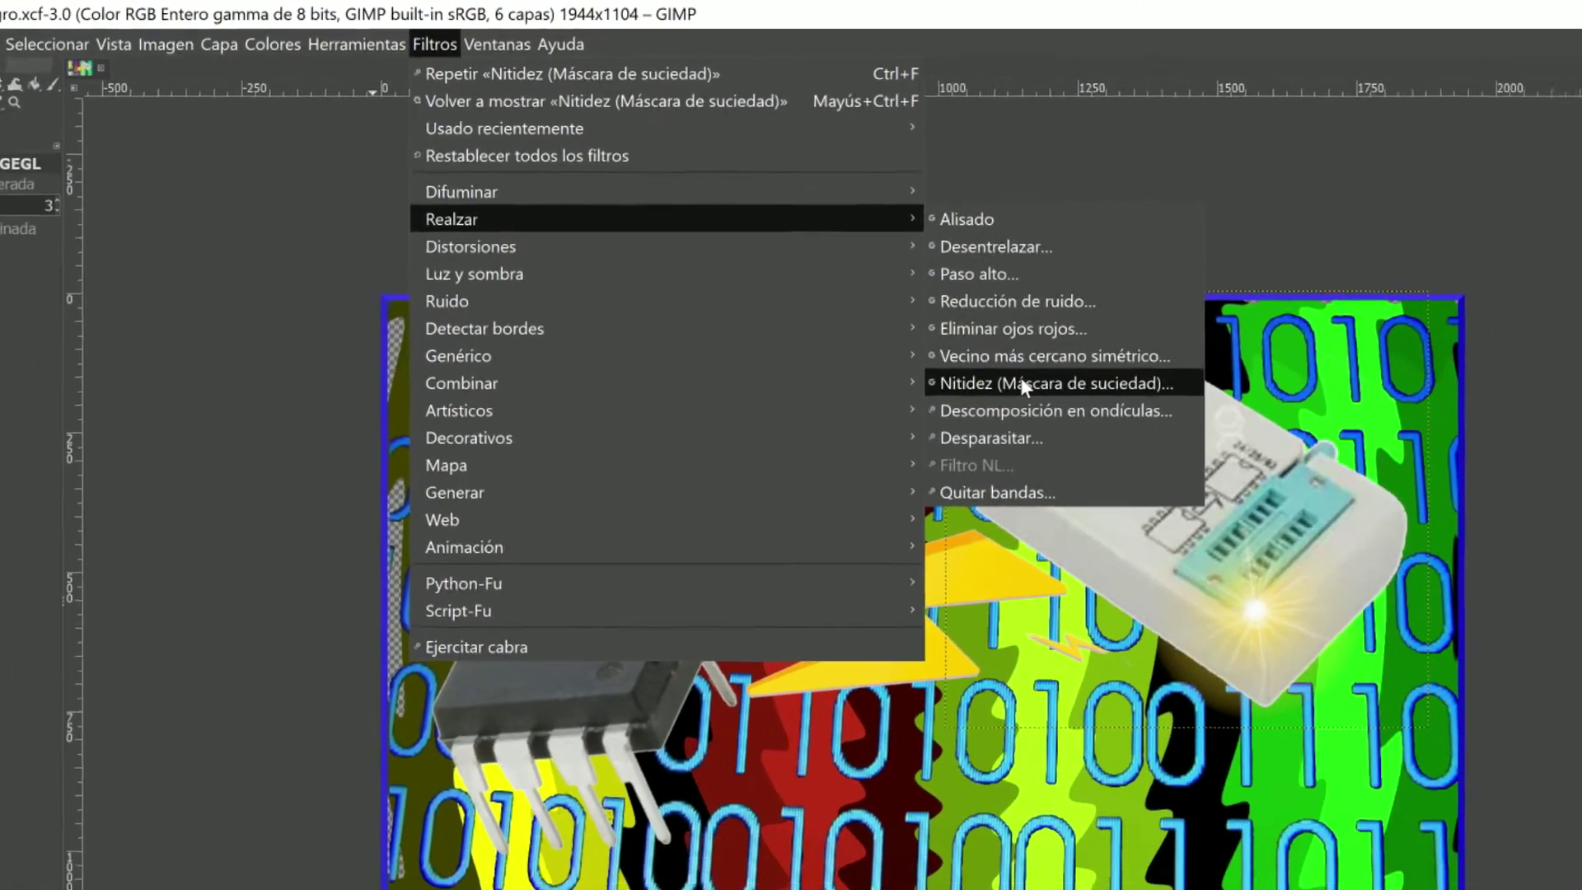
click(1028, 385)
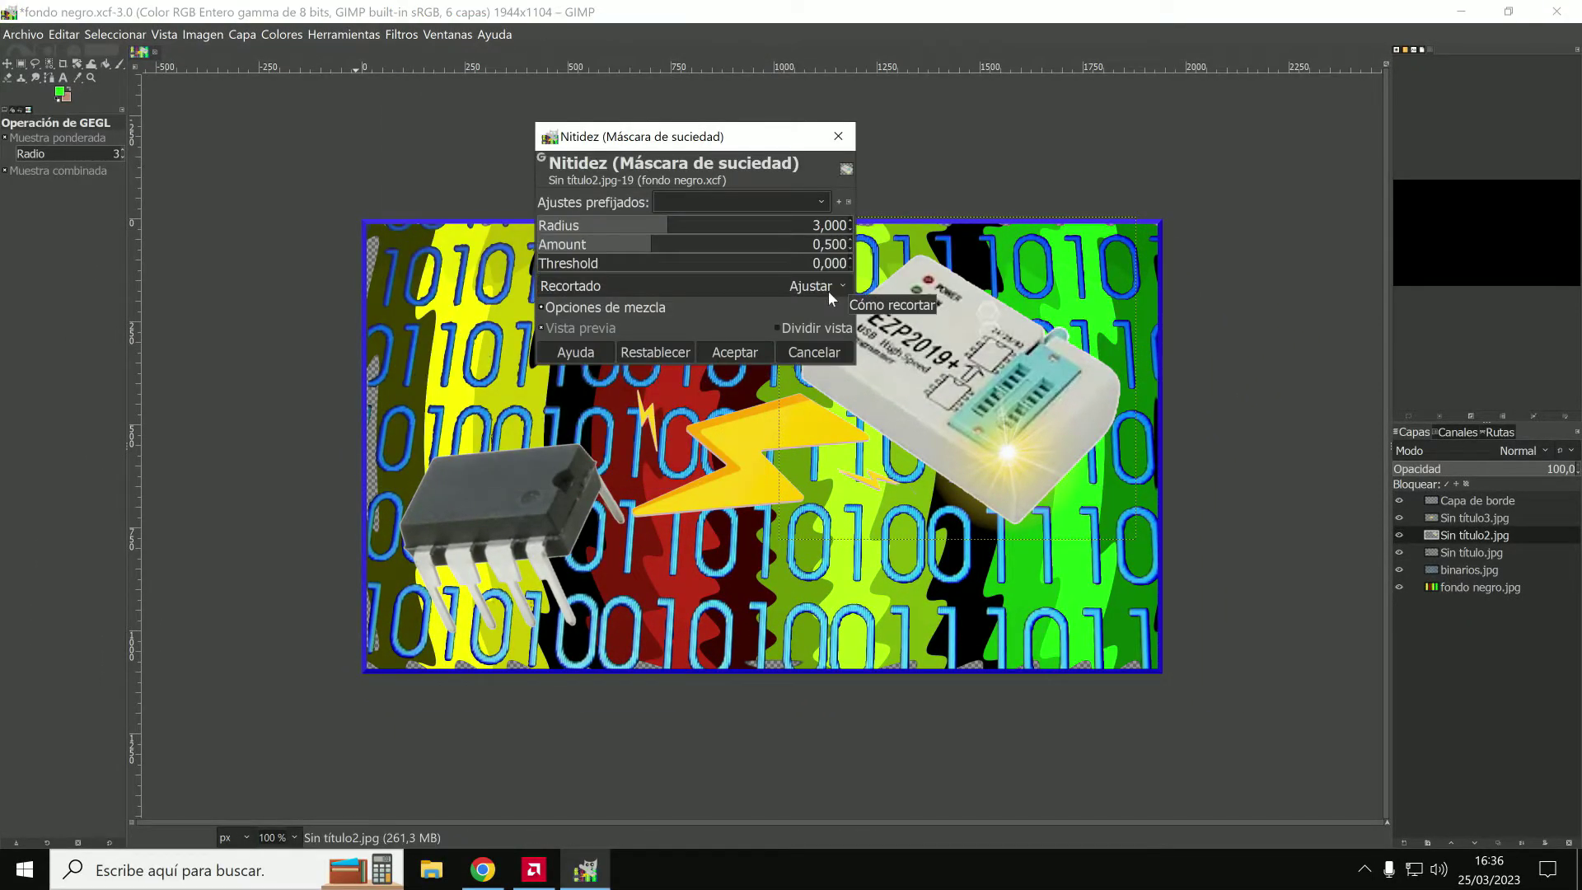
mouse_move(672, 225)
mouse_down()
mouse_move(849, 225)
mouse_move(860, 197)
mouse_up()
mouse_move(650, 244)
mouse_down()
mouse_move(659, 230)
mouse_move(654, 244)
mouse_move(773, 261)
mouse_move(593, 262)
mouse_up()
key(Tab)
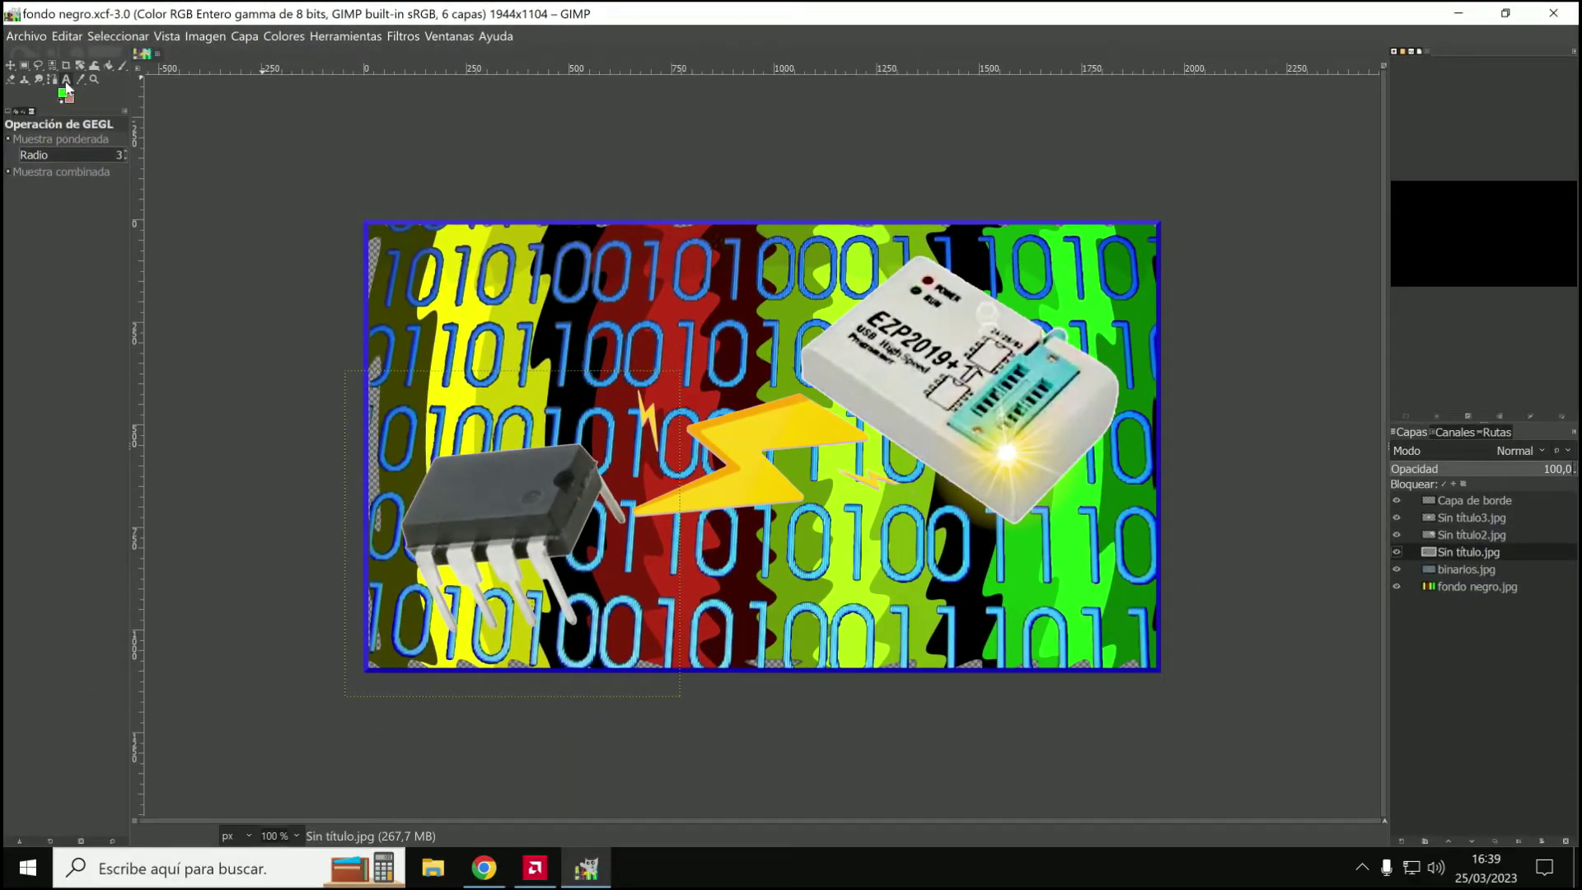
click(66, 80)
Type 'INSTALAR' and 'Y PROGRAMAR' on separate lines in an upper-left text box.
drag(399, 259, 726, 371)
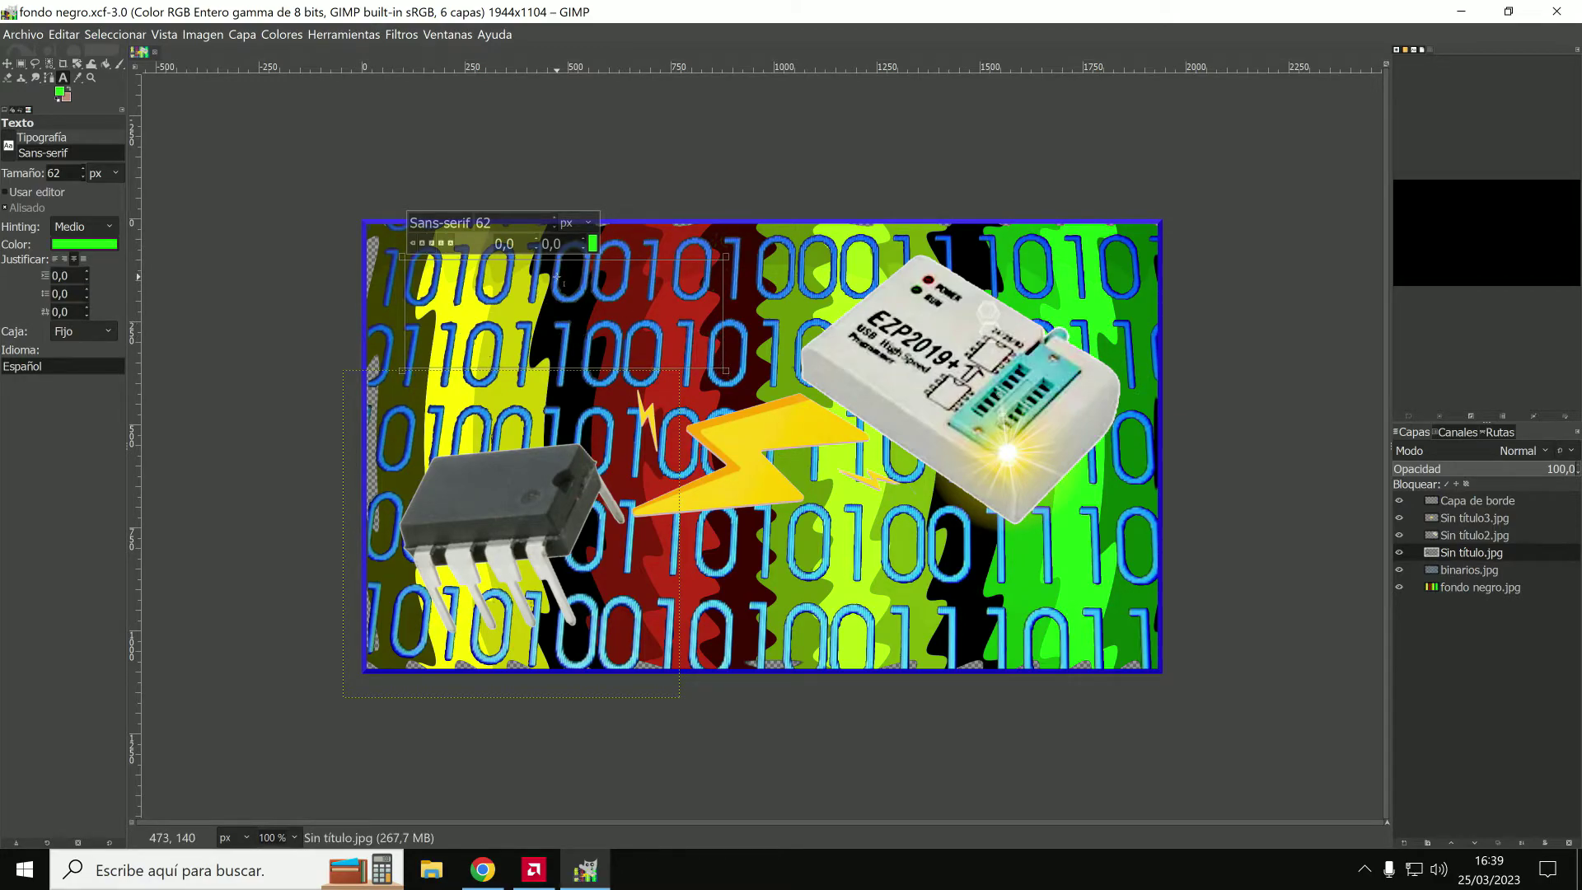
text(INSTALAR)
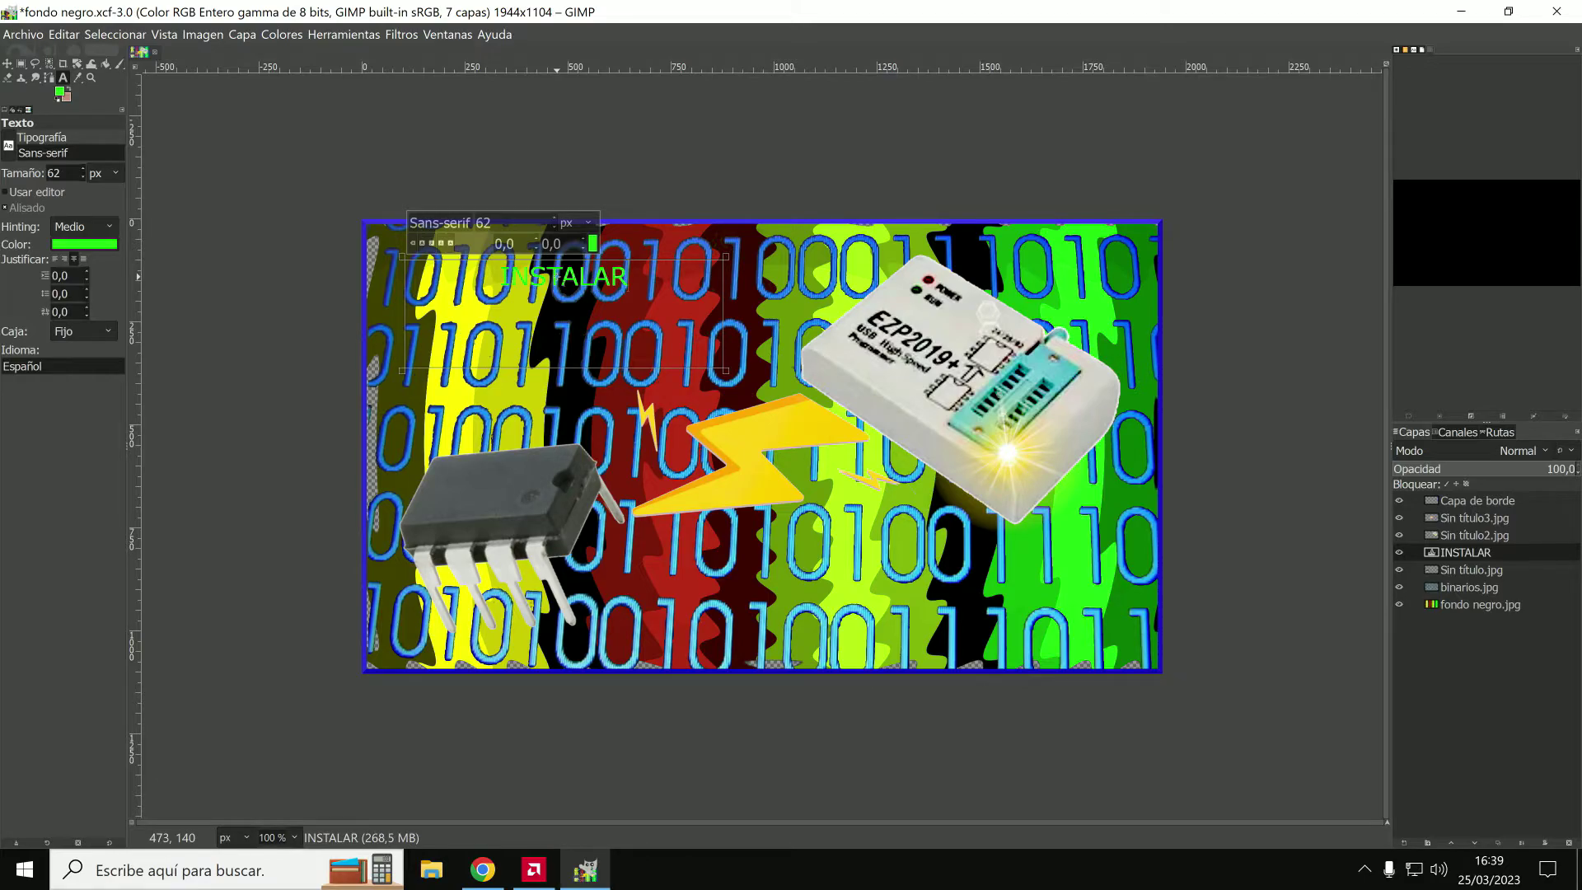
key(Return)
text(Y )
text(PROGRAMAR)
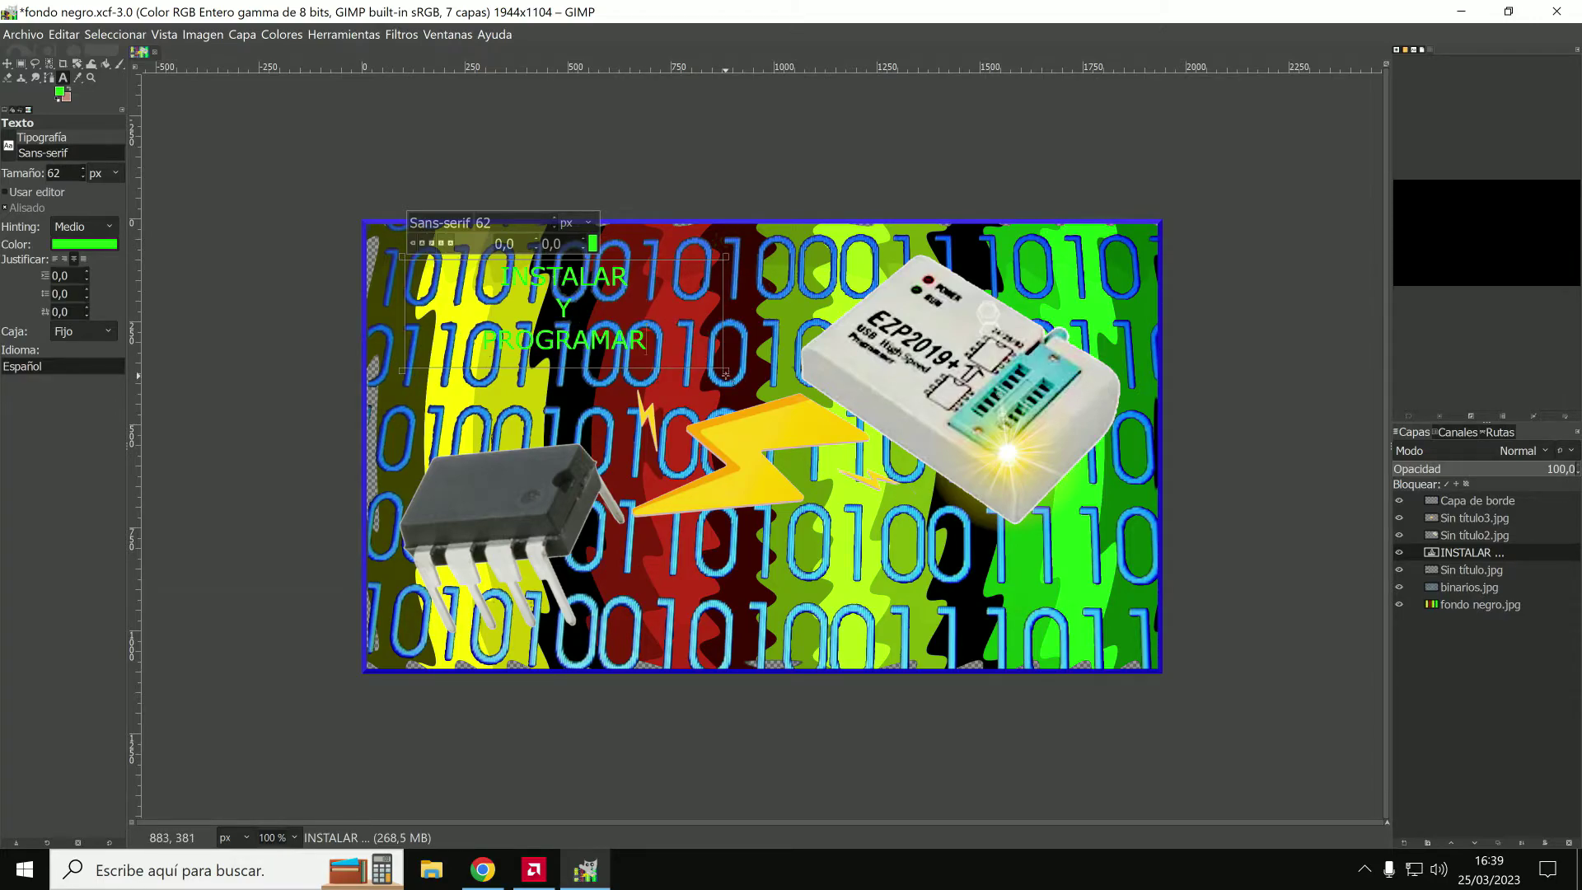
Enlarge the text box, set the font size to 96, and move the text up-left.
drag(726, 370, 794, 404)
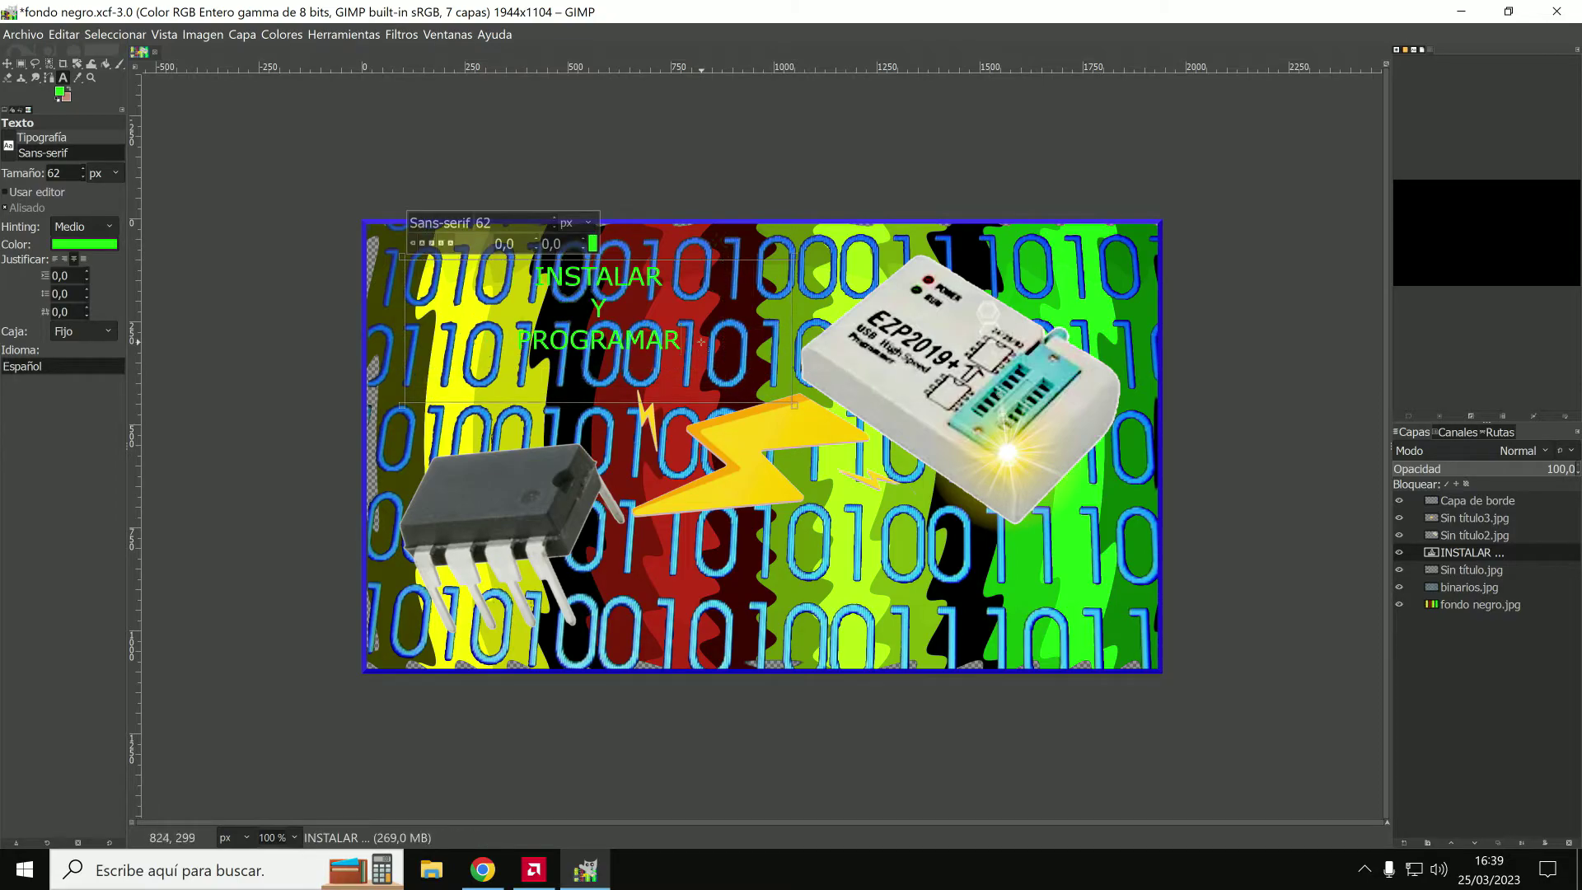
double_click(483, 222)
text(96)
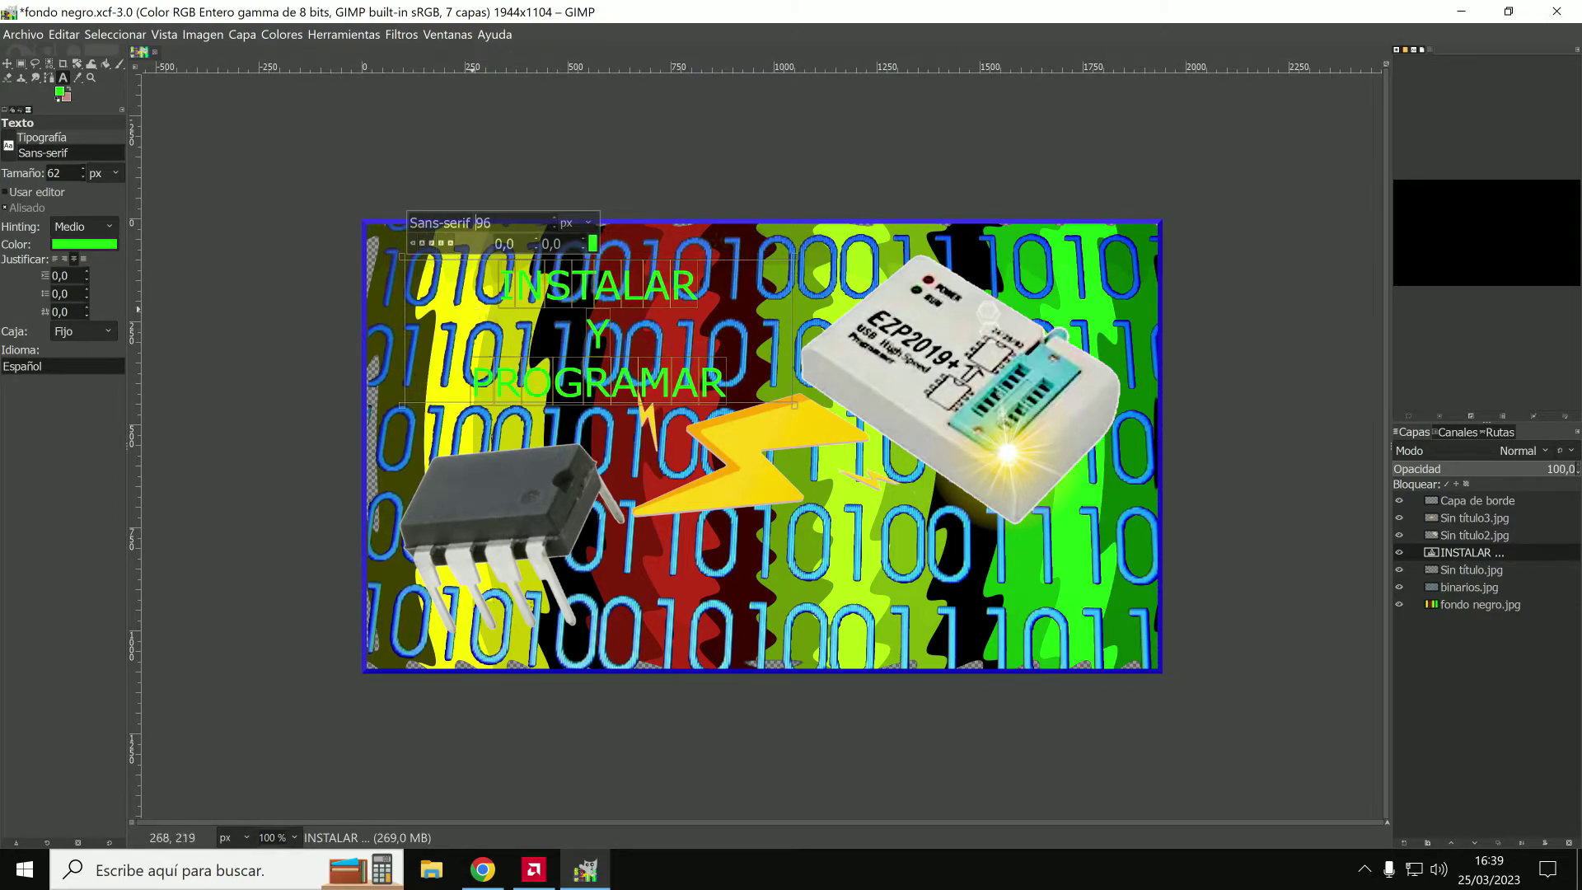
drag(471, 309, 451, 291)
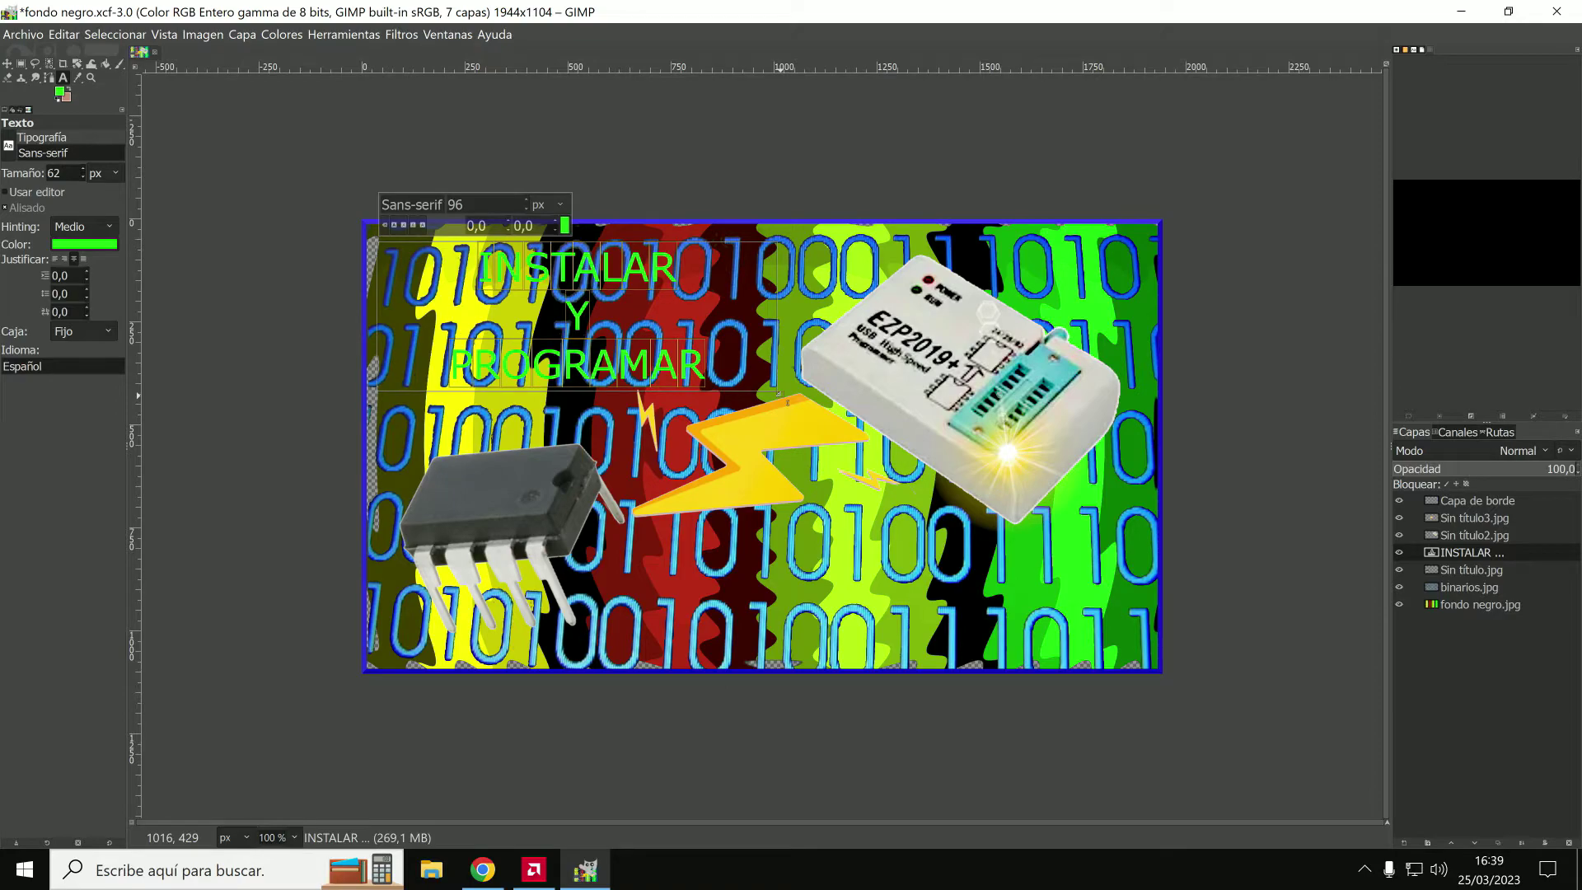
click(564, 224)
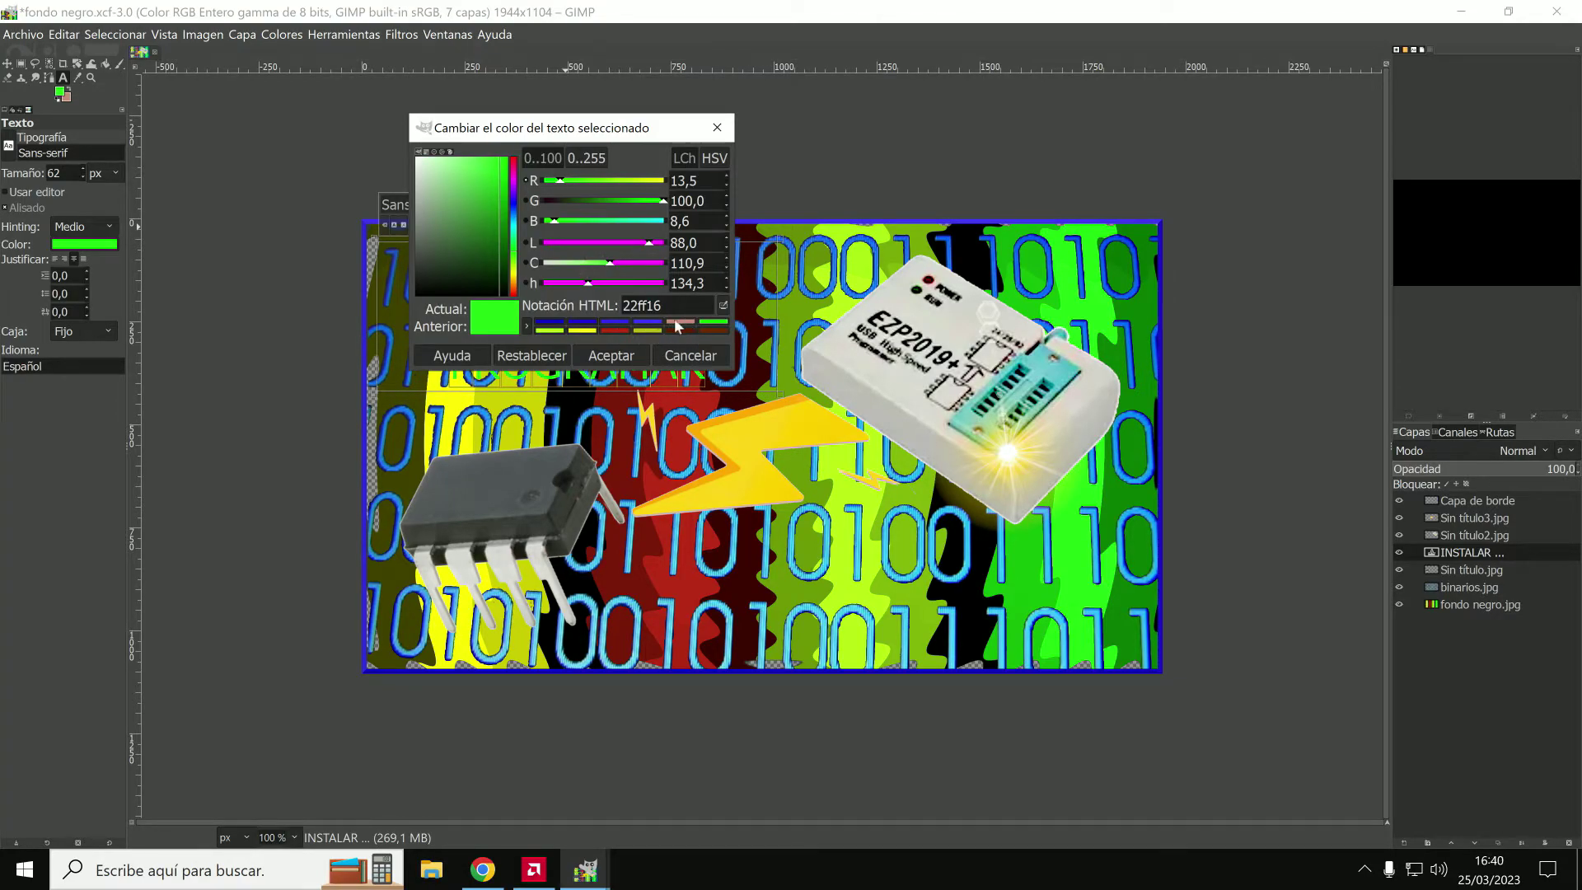
Try blue then teal for the text and make it bold italic.
click(593, 321)
click(610, 355)
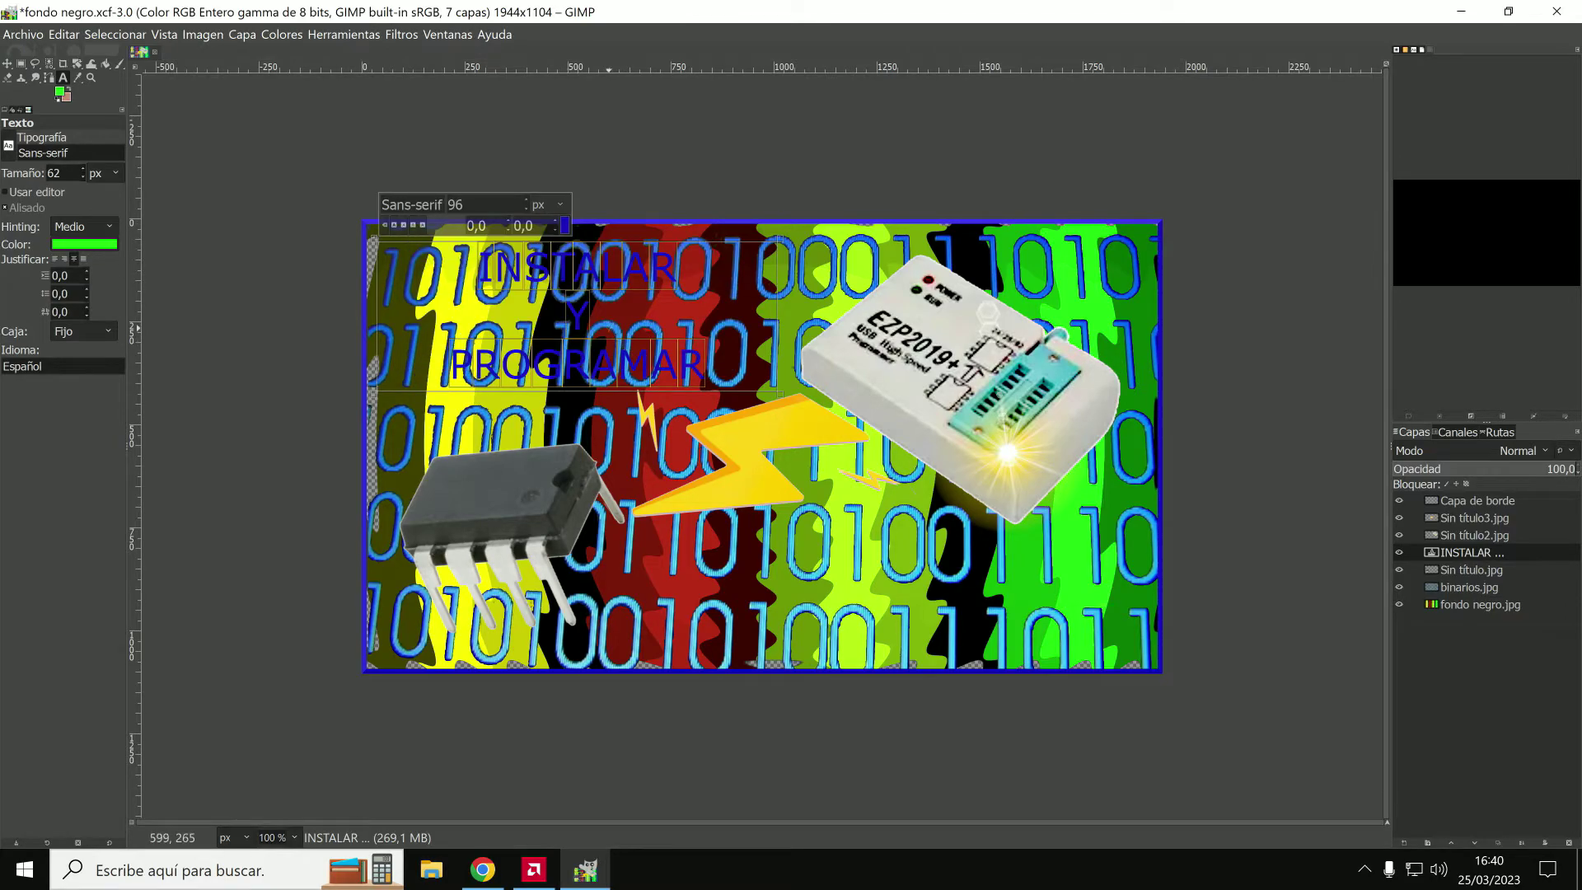
click(564, 225)
drag(462, 206, 494, 247)
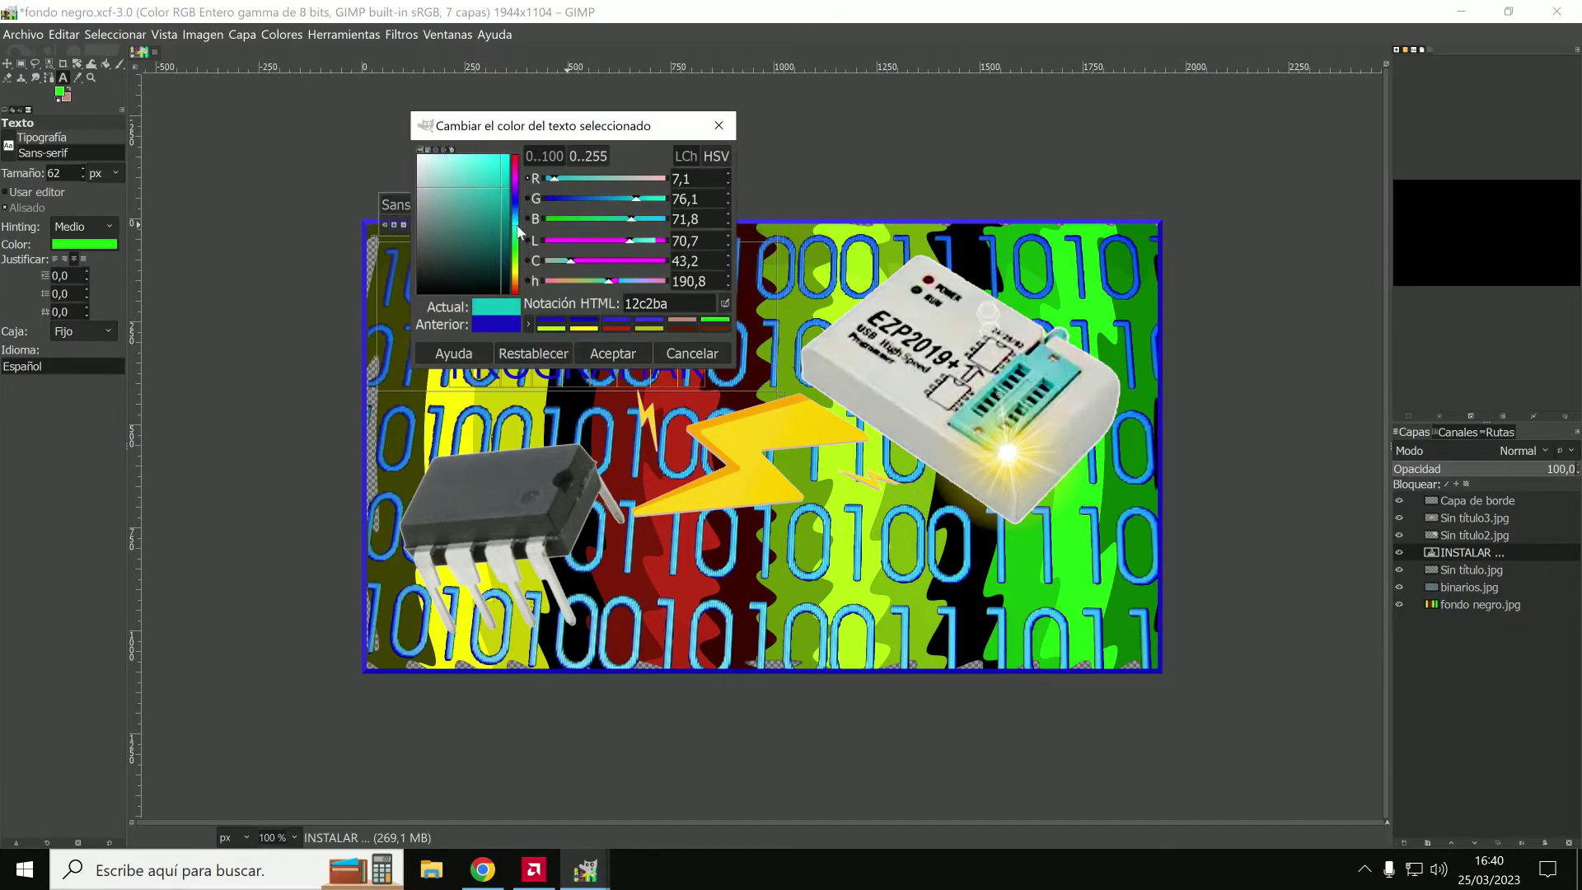
click(618, 355)
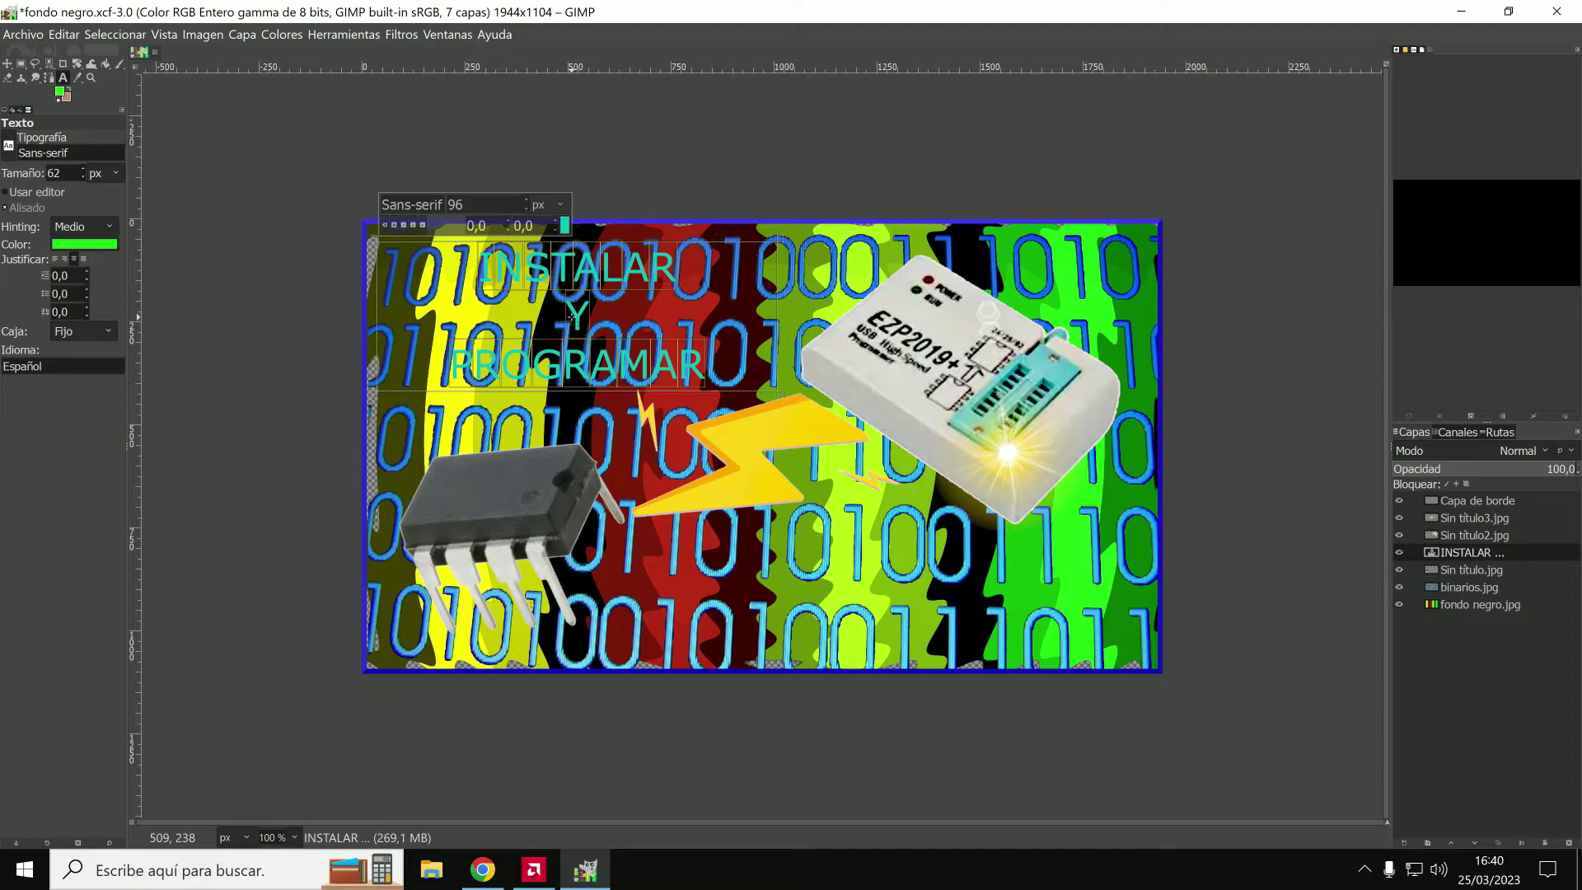
click(394, 224)
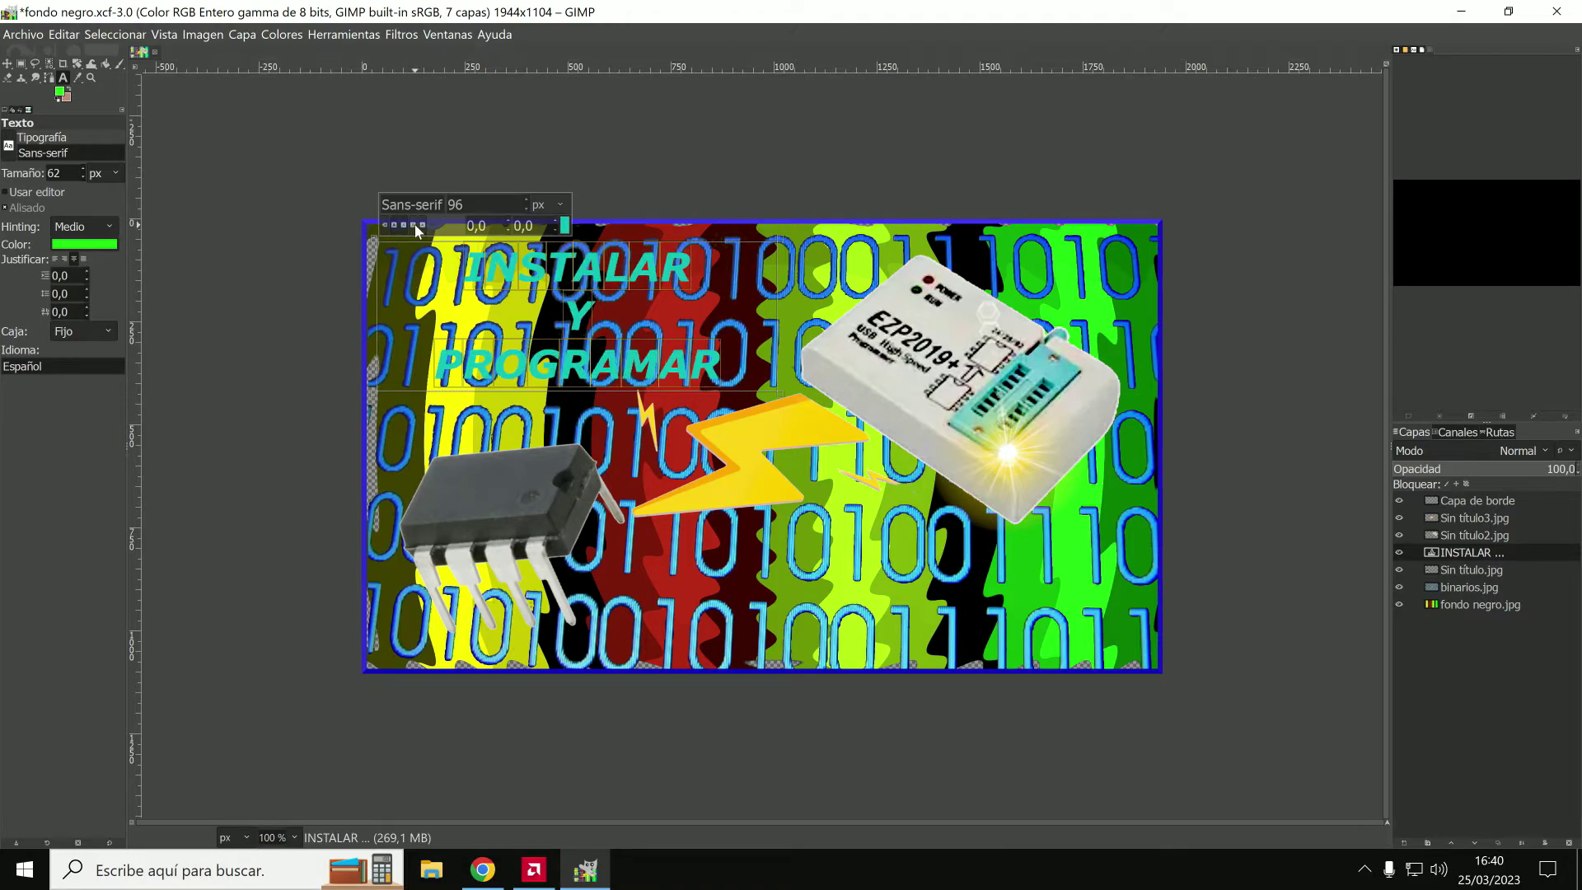
Recolour the text purple, then a lighter purple shade.
click(564, 224)
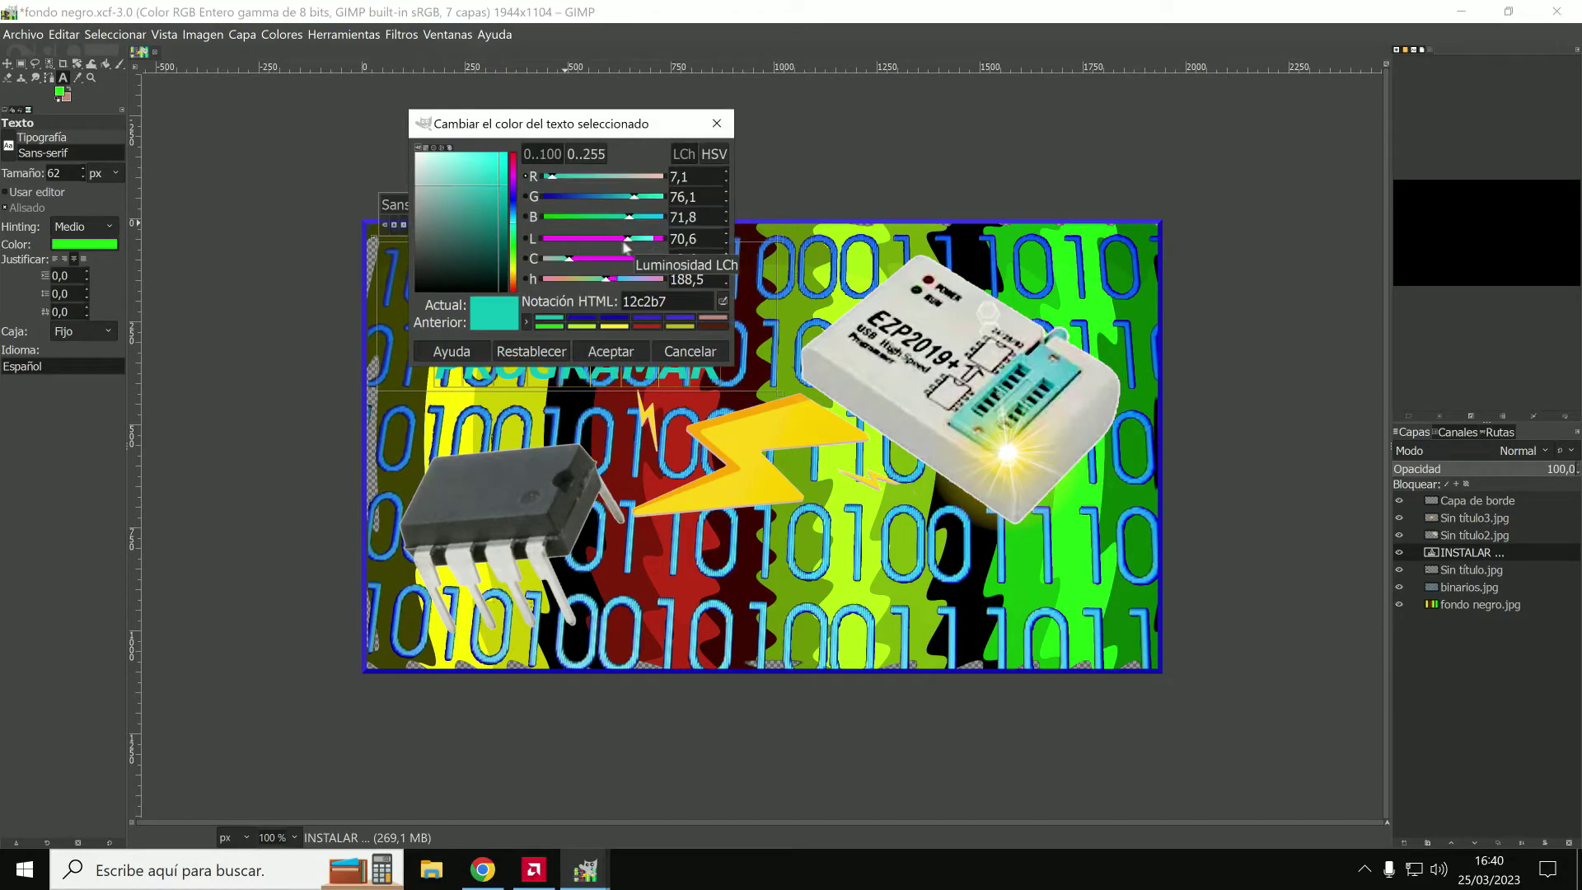
key(Escape)
click(566, 225)
click(517, 206)
drag(517, 206, 517, 186)
click(612, 355)
click(566, 229)
click(473, 171)
click(610, 355)
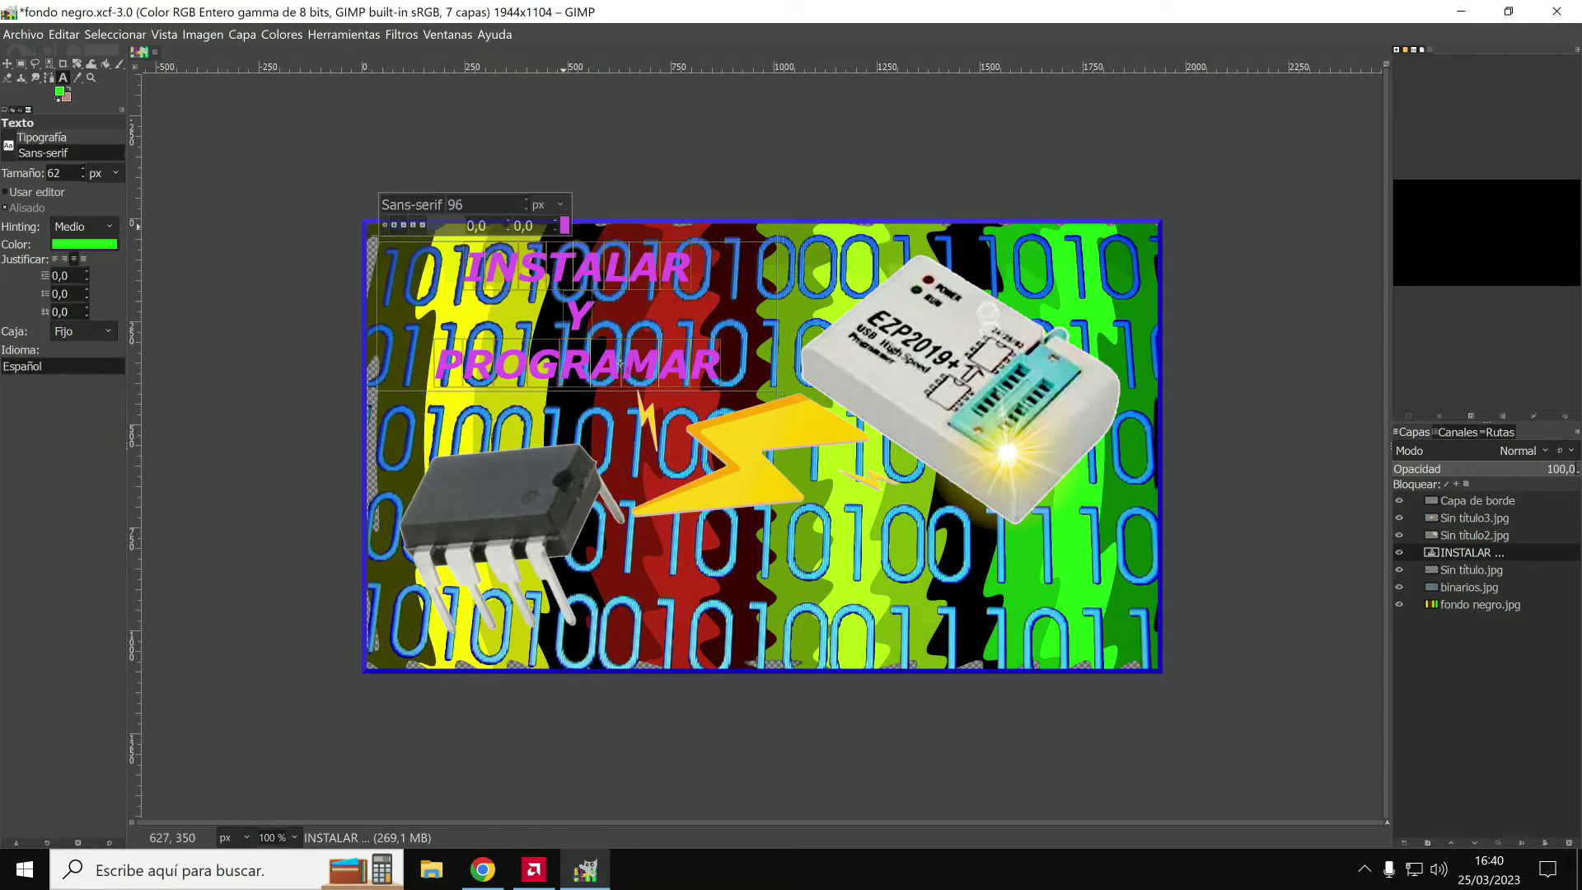
Try bright yellow ffff03 on the text, then undo back to purple.
click(565, 226)
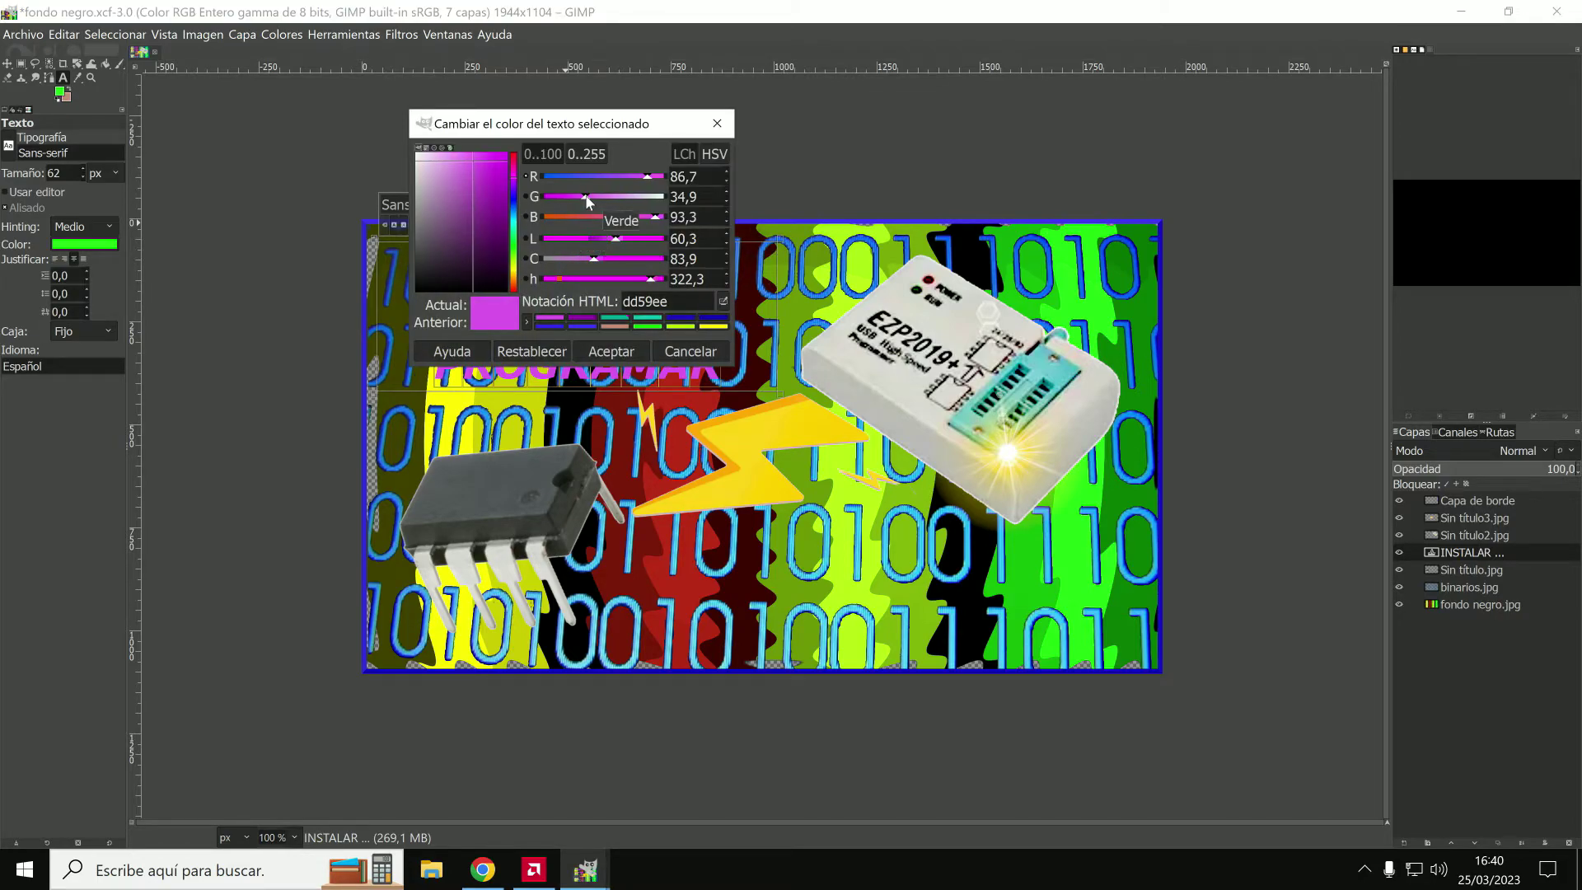
click(712, 327)
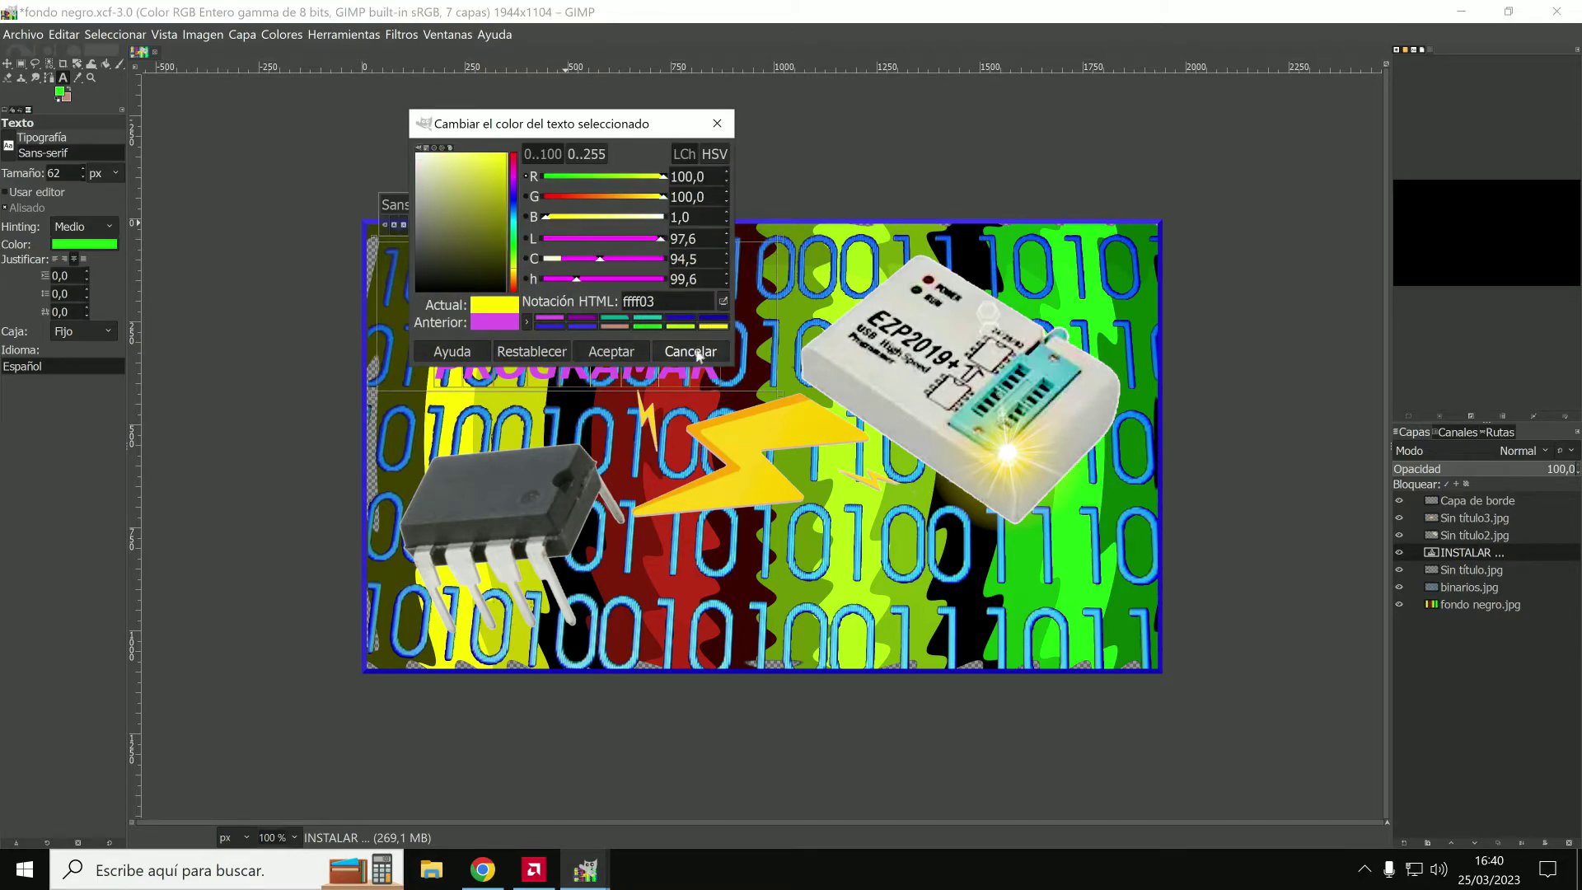
click(690, 350)
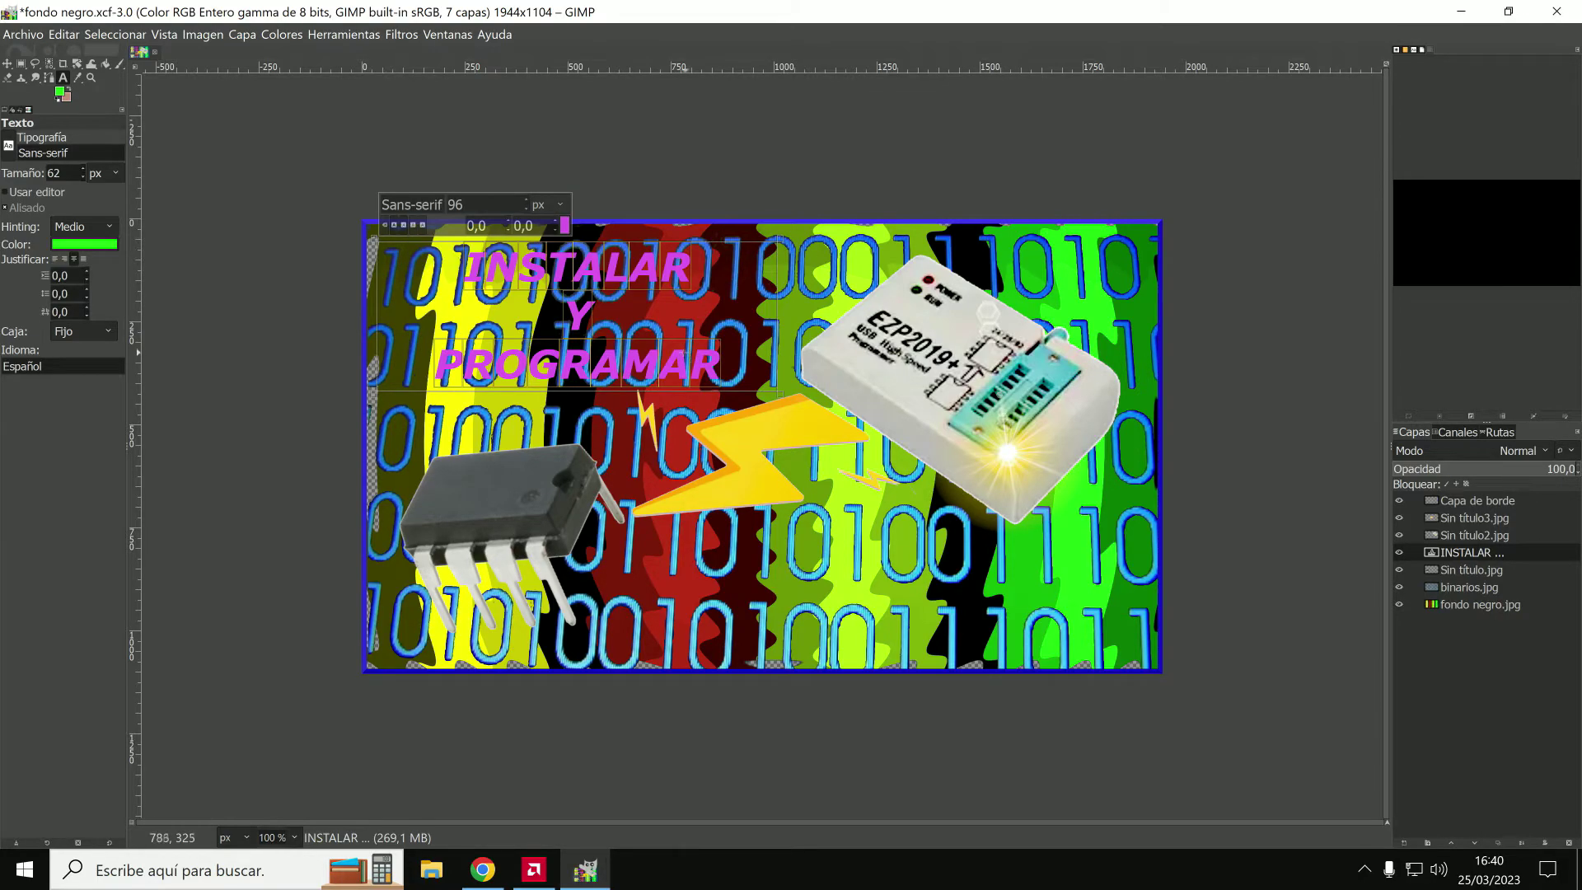
click(565, 226)
click(714, 328)
click(615, 355)
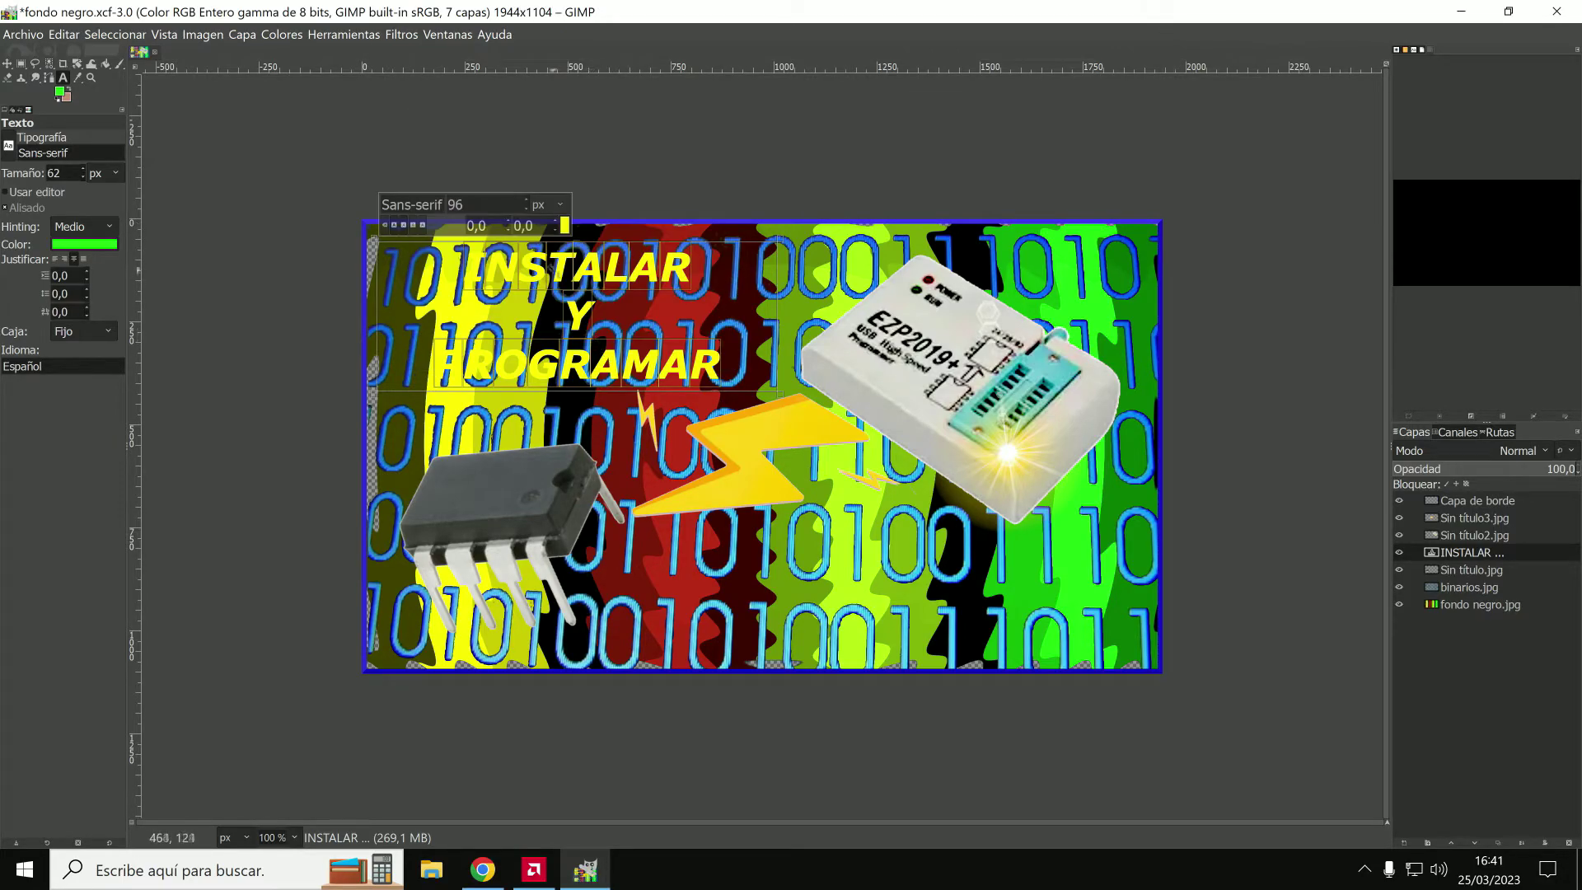
key(ctrl+z)
click(6, 192)
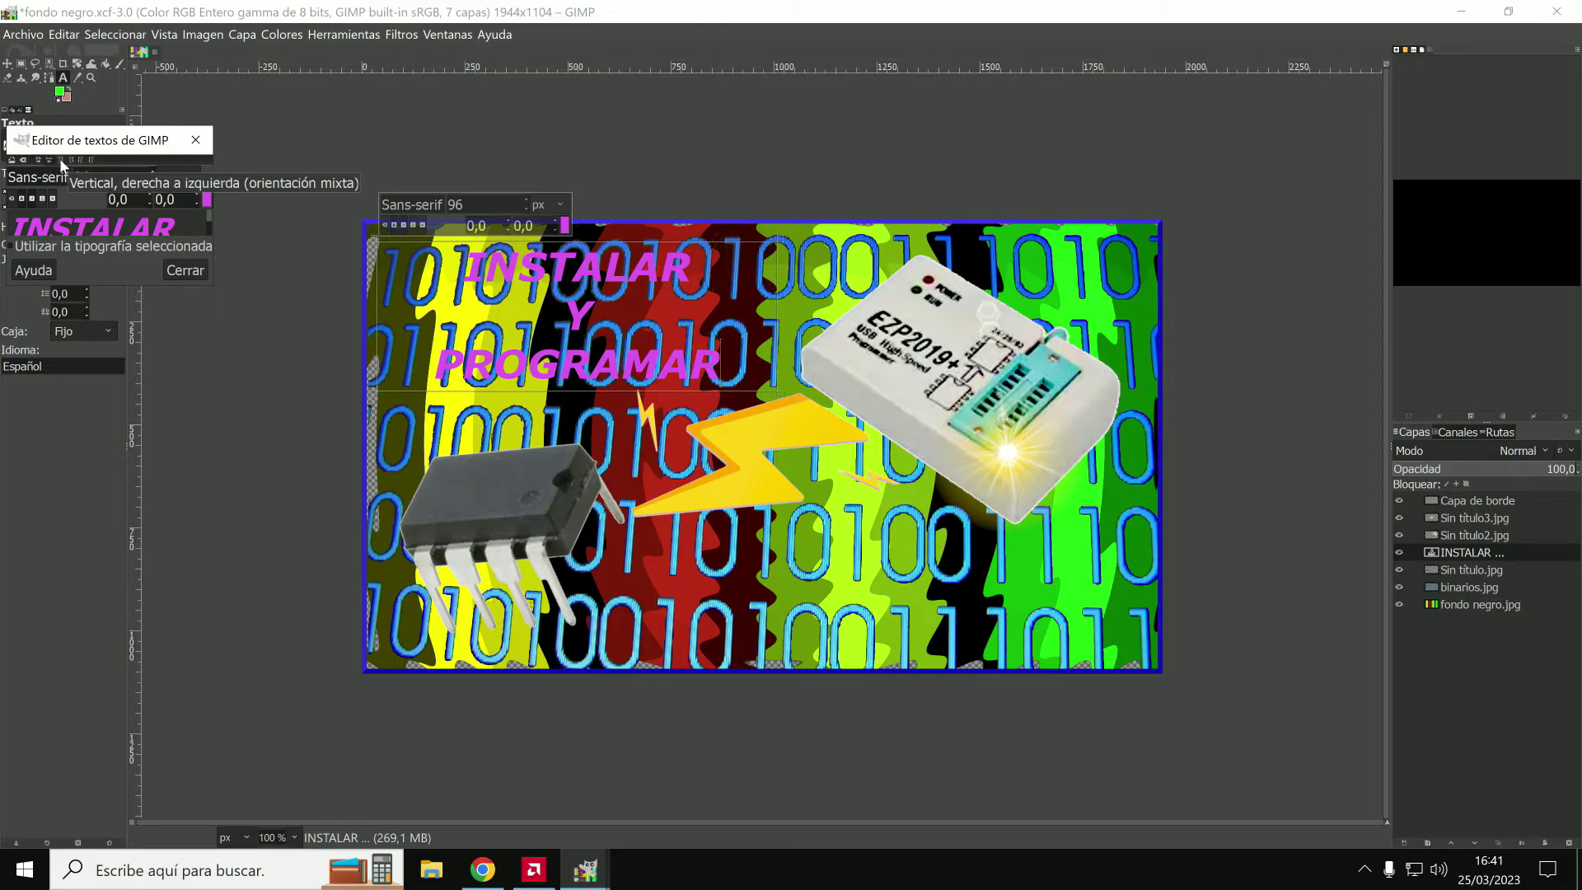
Try vertical layout, revert the heading to horizontal, and settle on centred justification.
click(80, 160)
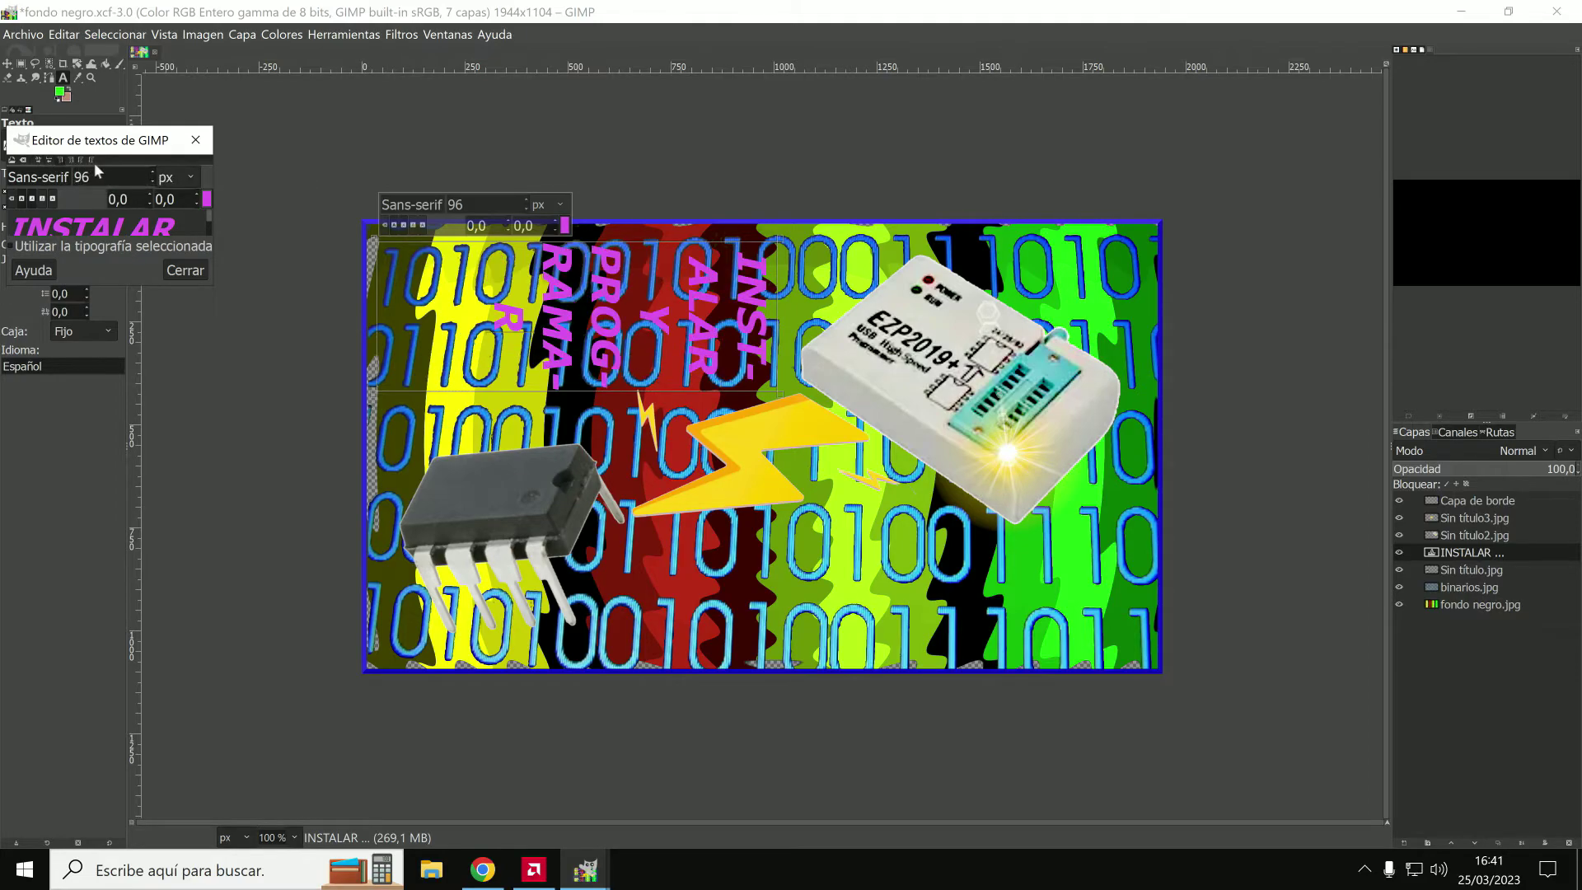
click(36, 160)
click(197, 140)
click(55, 259)
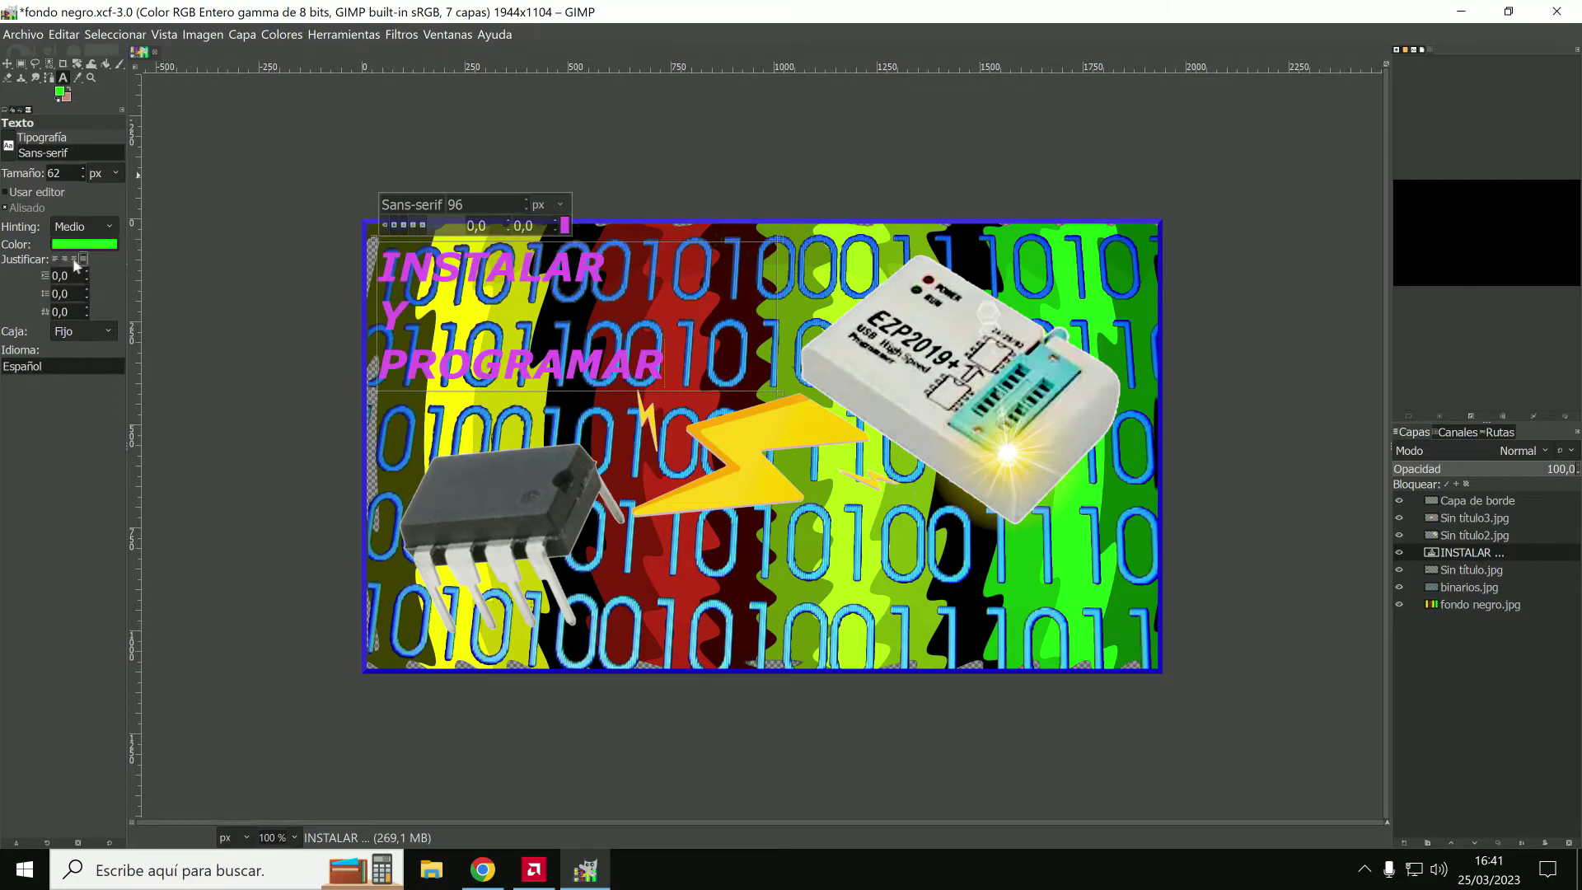
click(57, 260)
click(54, 259)
click(75, 259)
Make the text box resize to fit, shift it slightly right, and set hinting to Full.
click(108, 327)
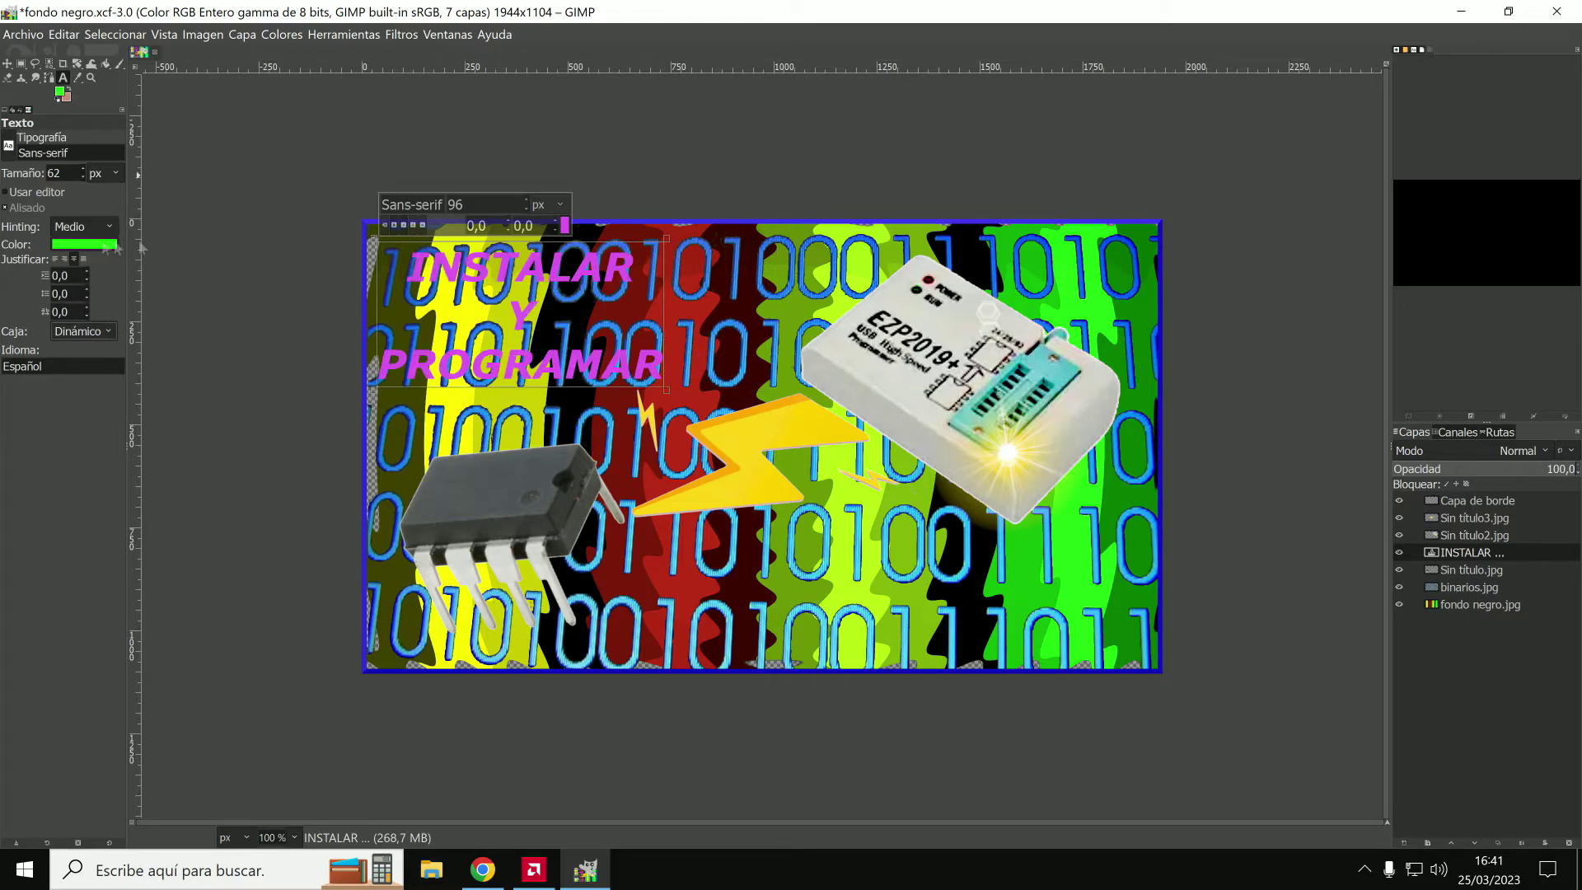
drag(651, 250, 710, 245)
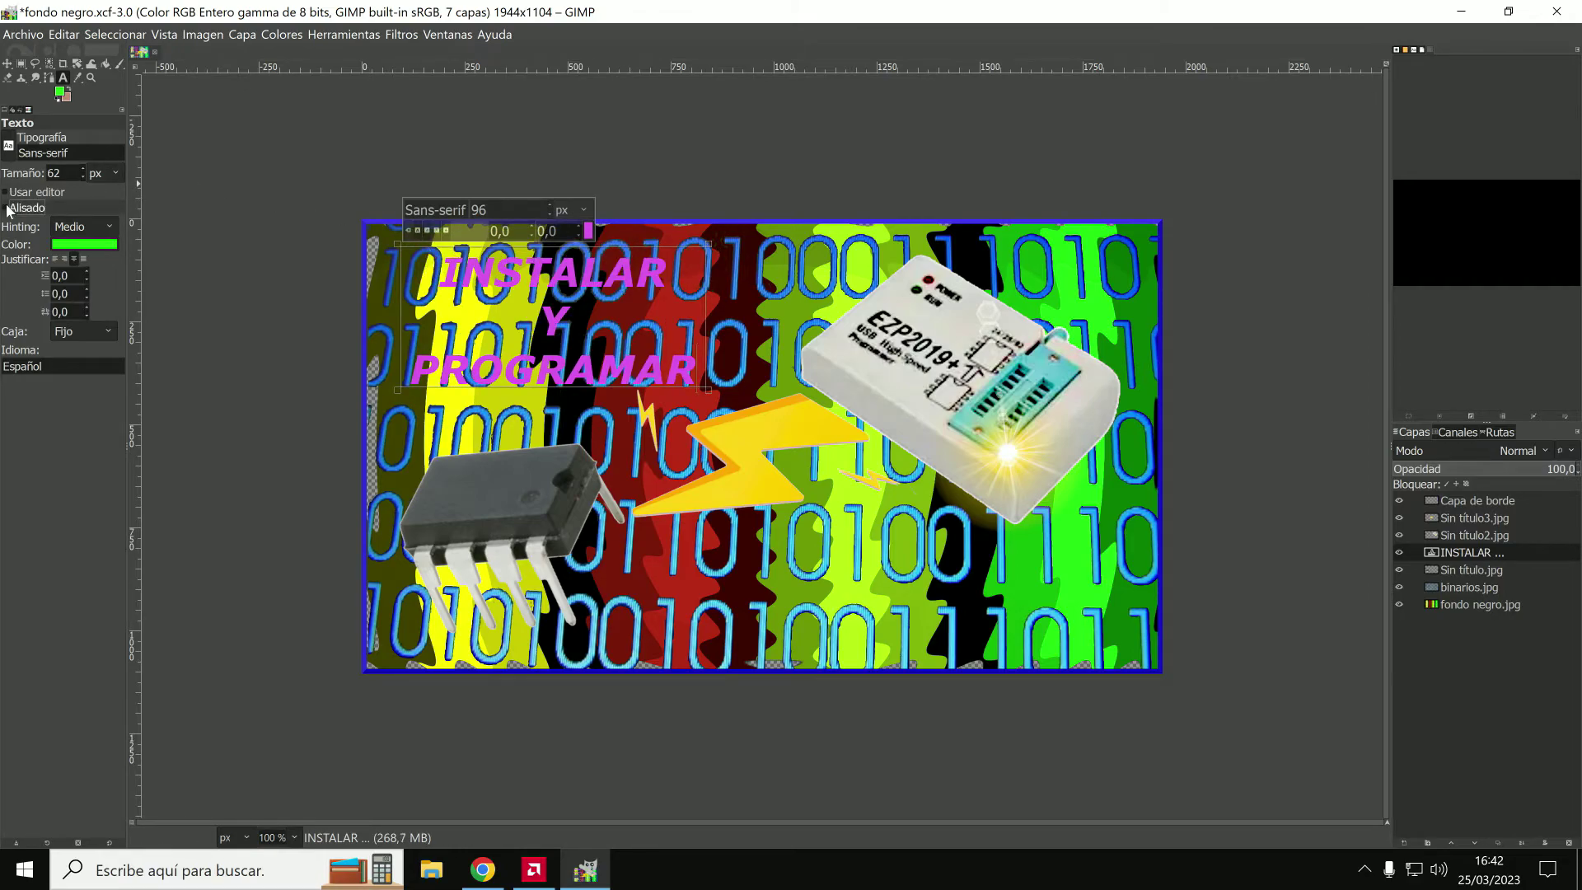
click(83, 225)
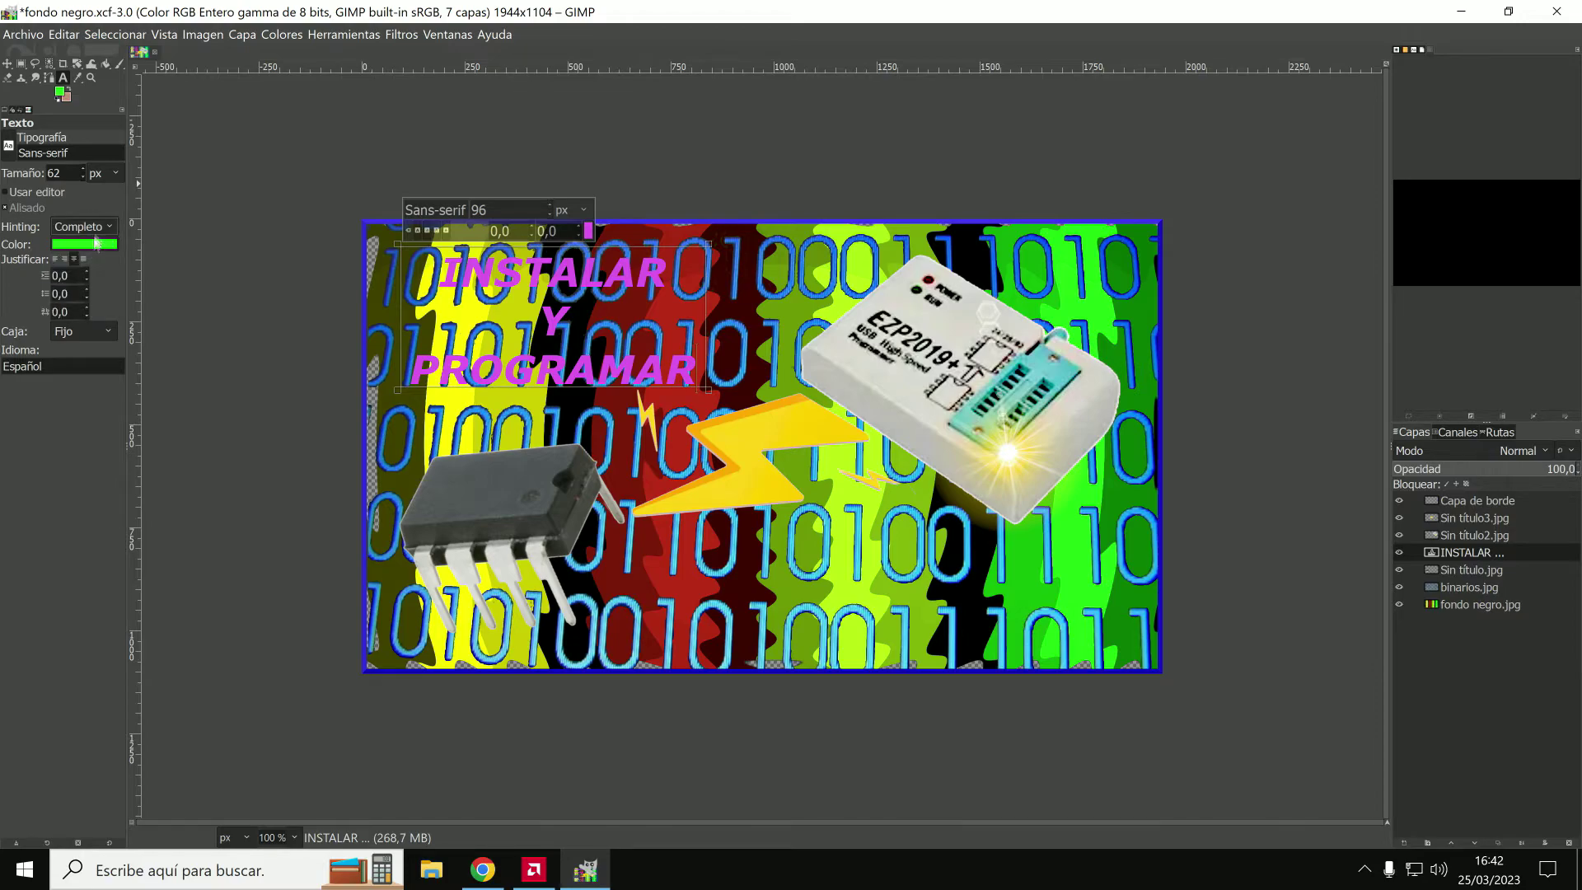
click(107, 221)
click(83, 262)
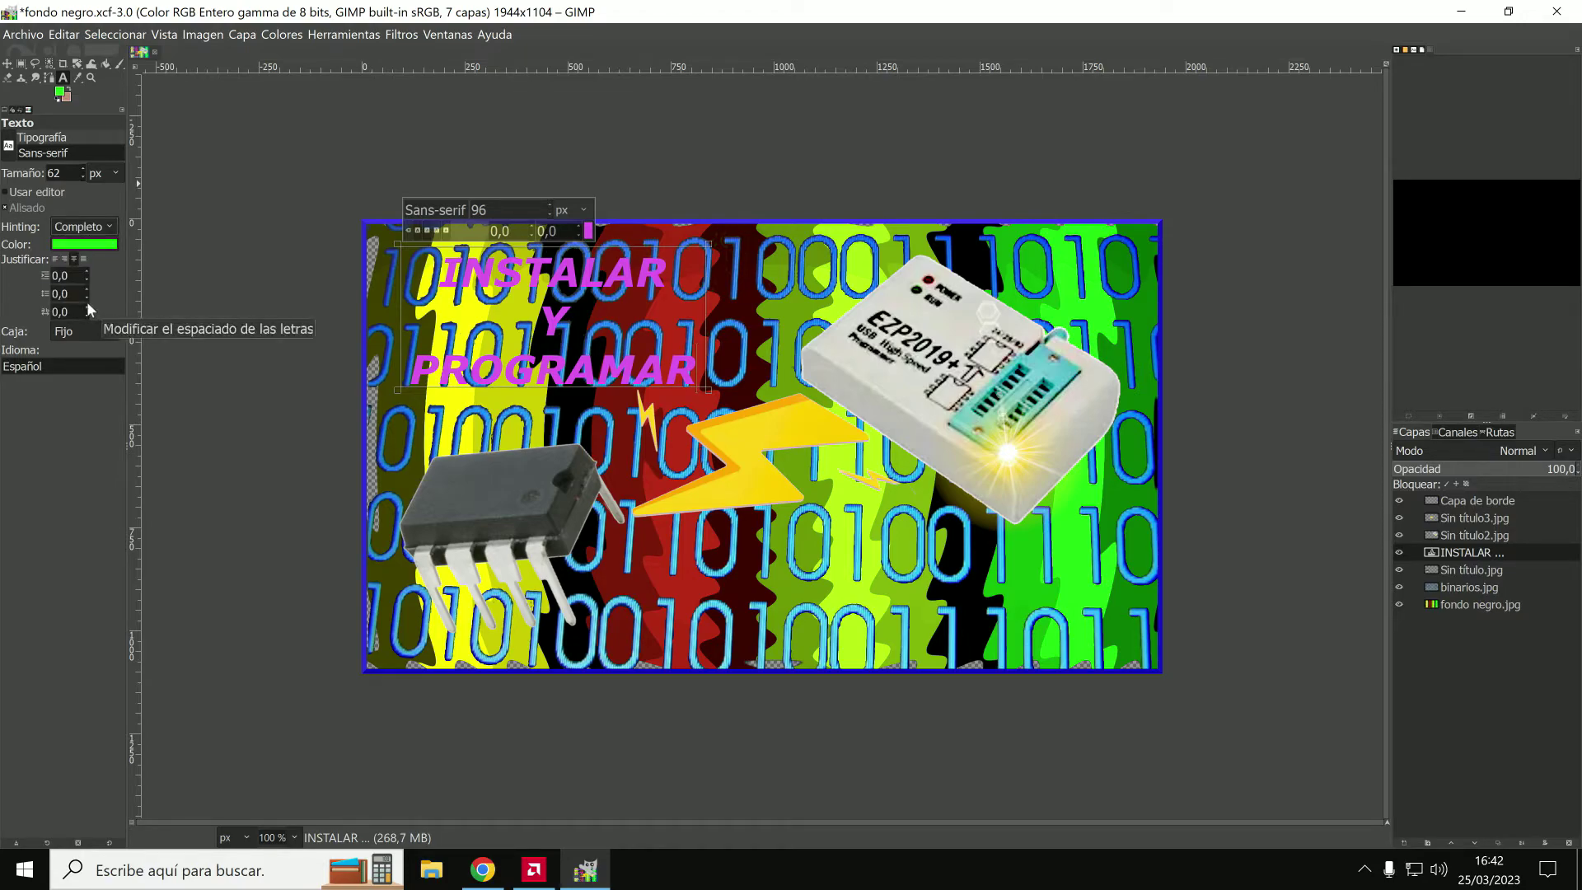
Set the Text tool's default colour to blue 3316ff.
click(80, 243)
click(116, 265)
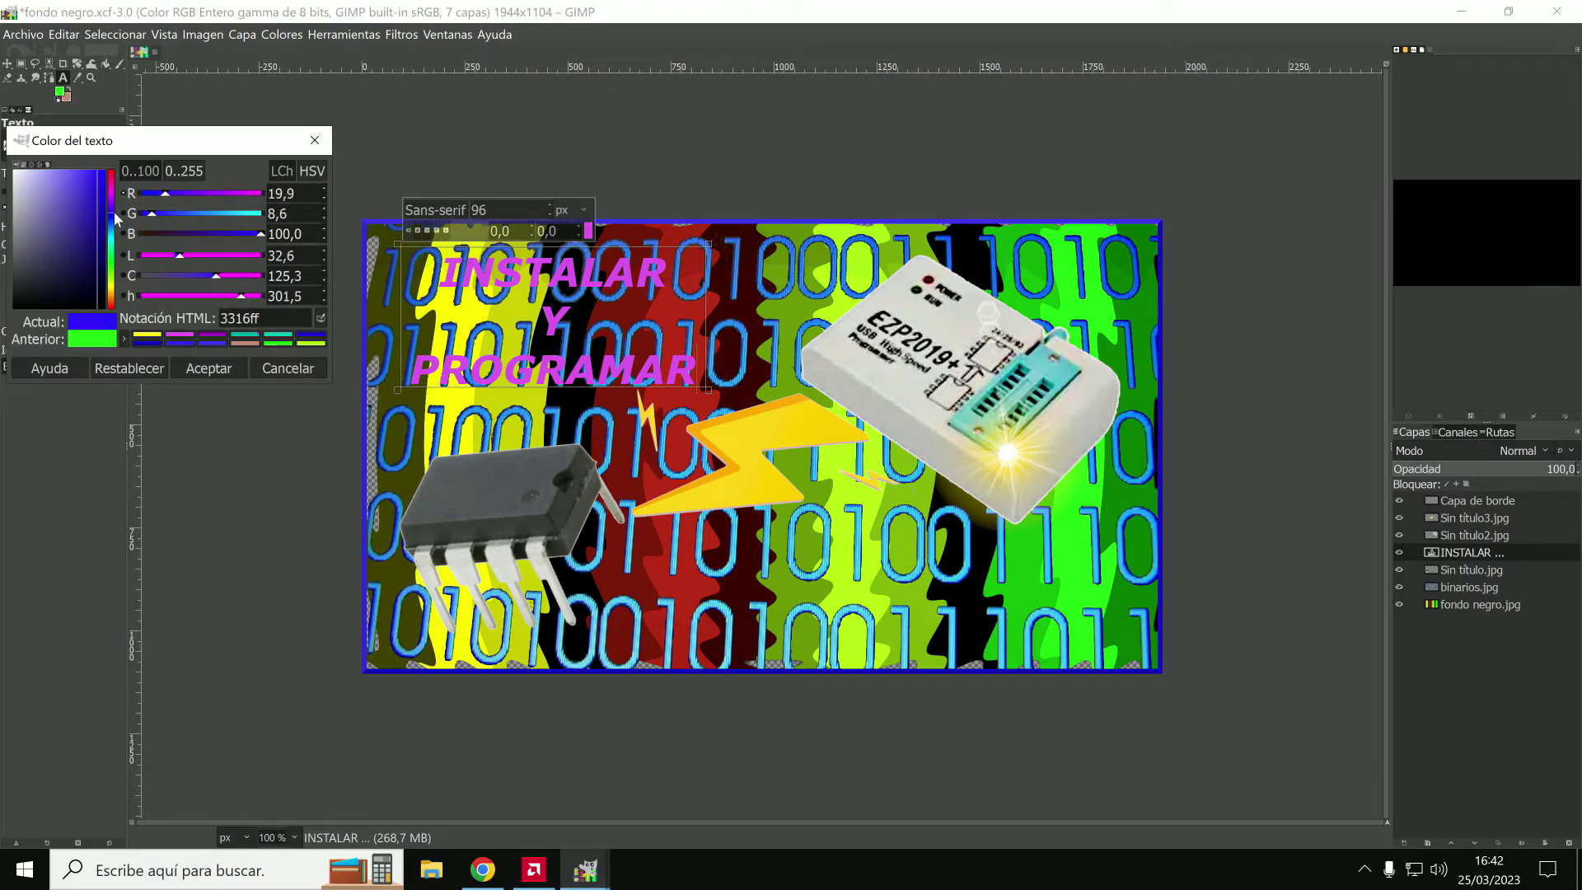
click(209, 367)
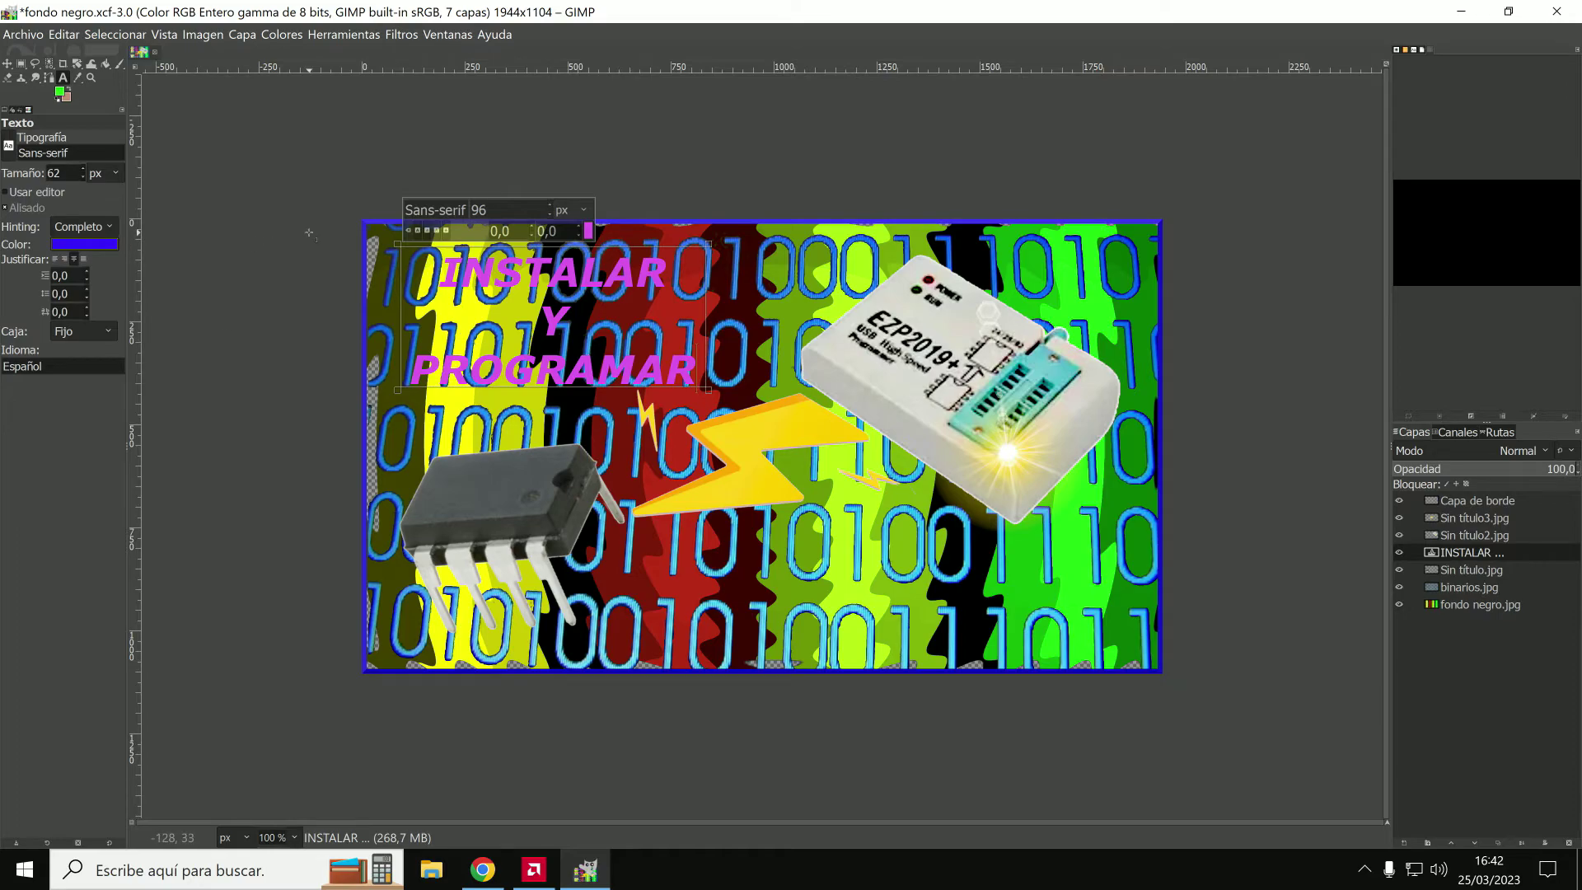
click(396, 37)
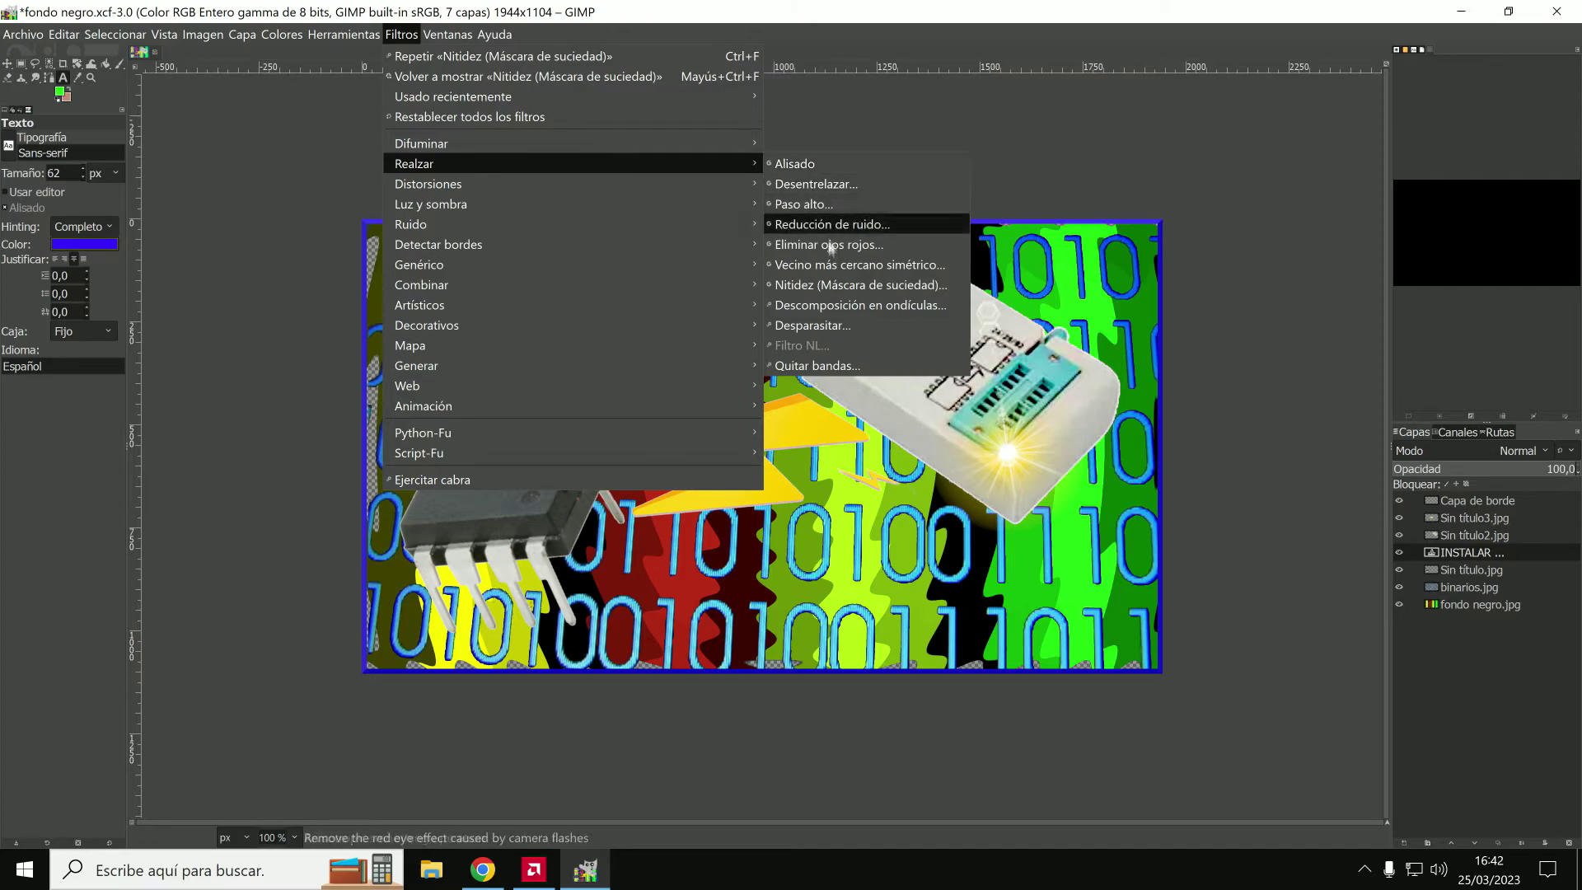
Sharpen the INSTALAR Y PROGRAMAR text layer with Unsharp Mask.
click(860, 285)
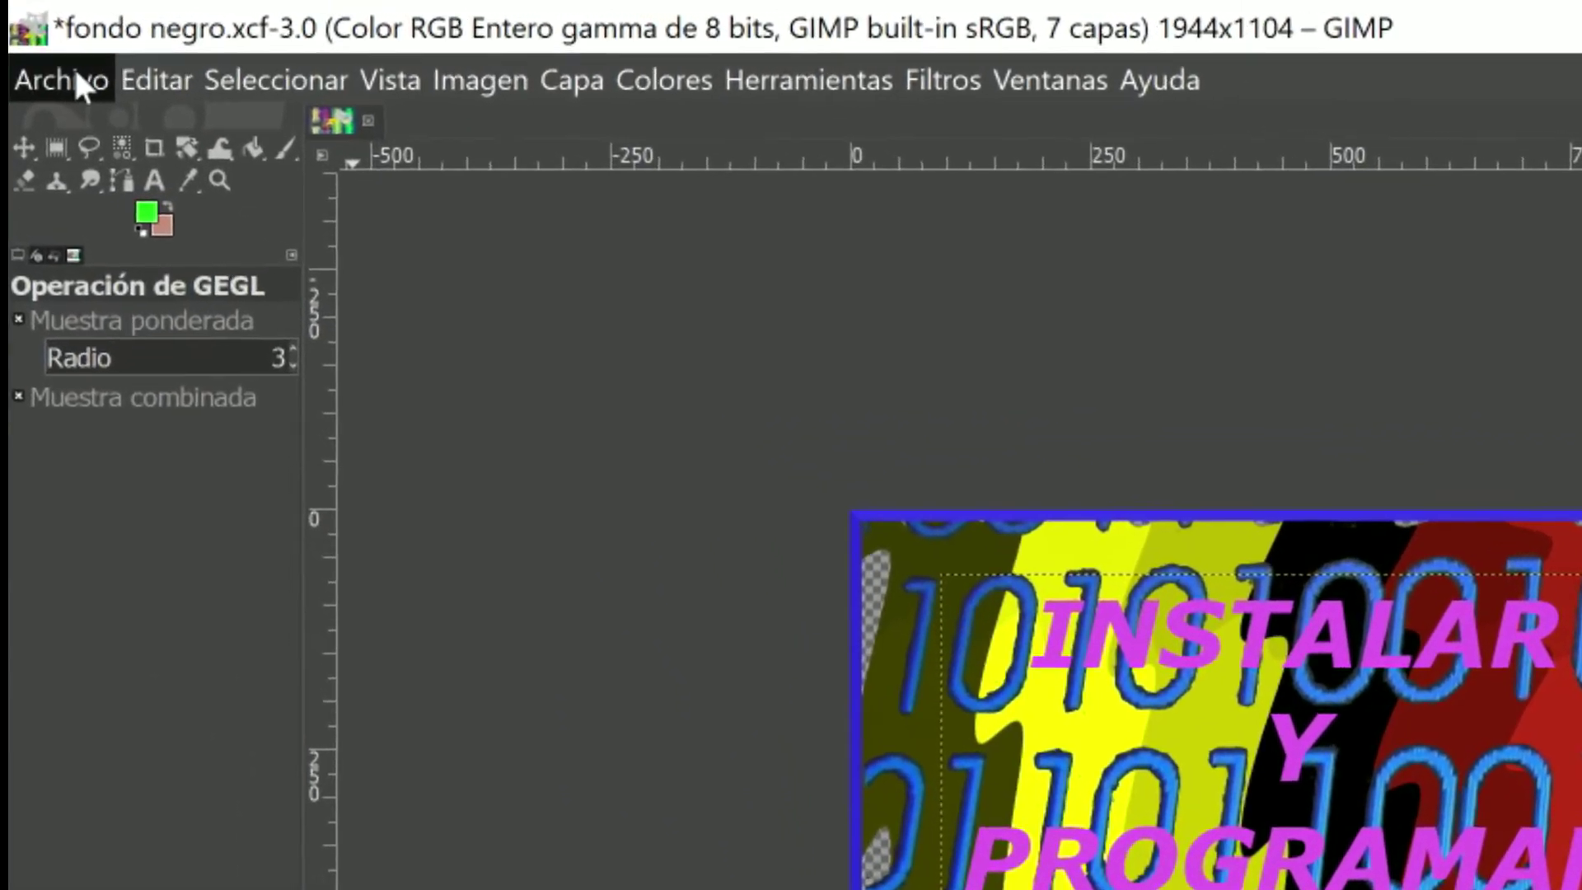
click(59, 62)
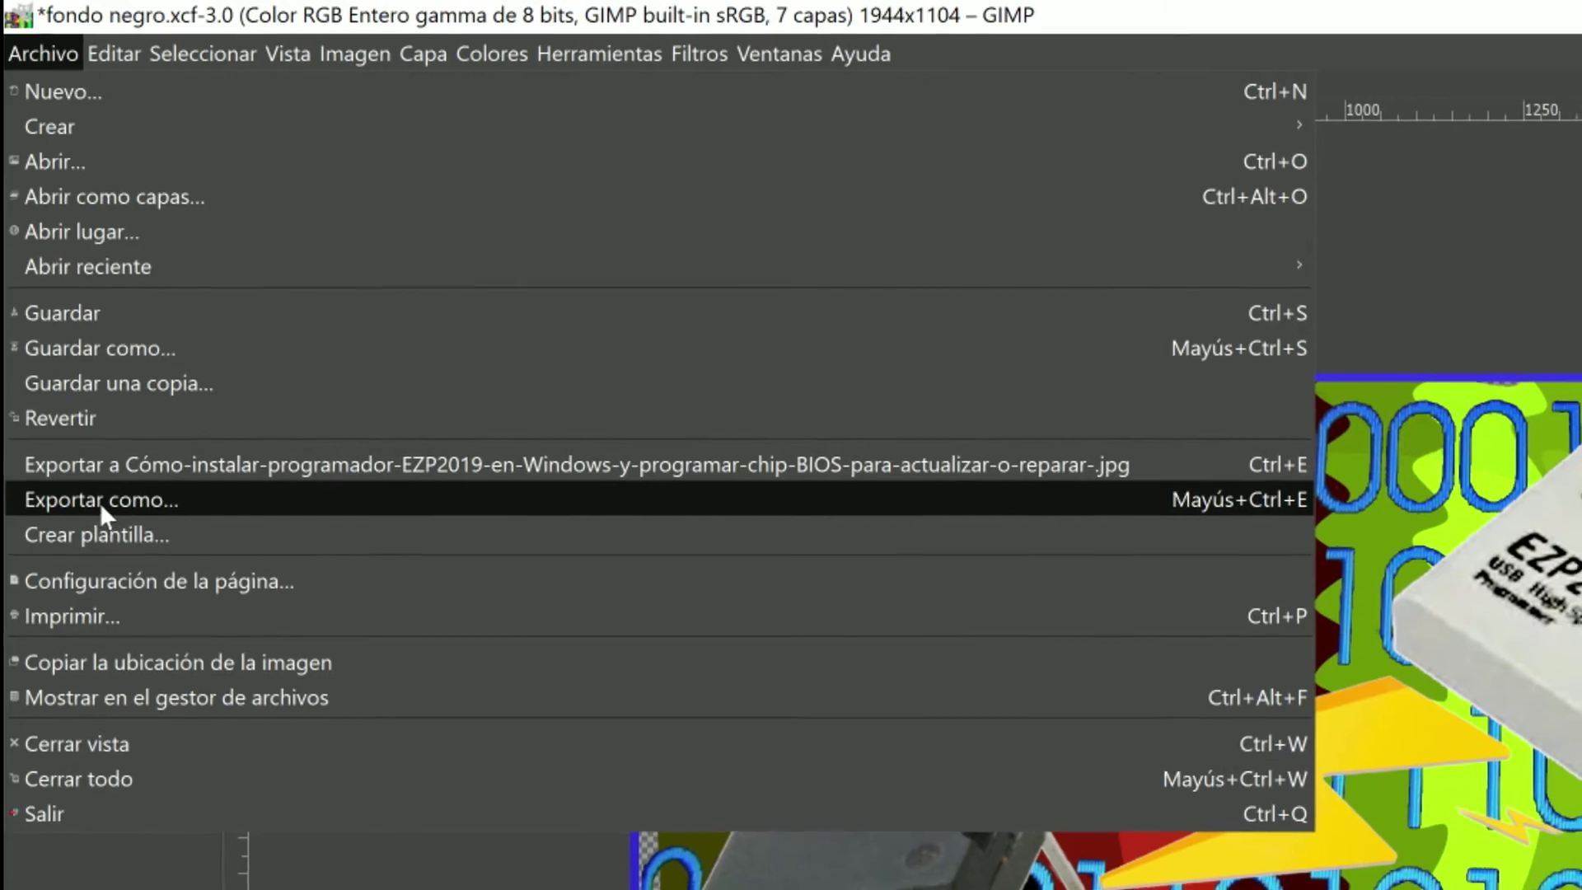
Export as a quality-100 JPEG, replacing the existing Desktop file, then open the exported image.
click(101, 502)
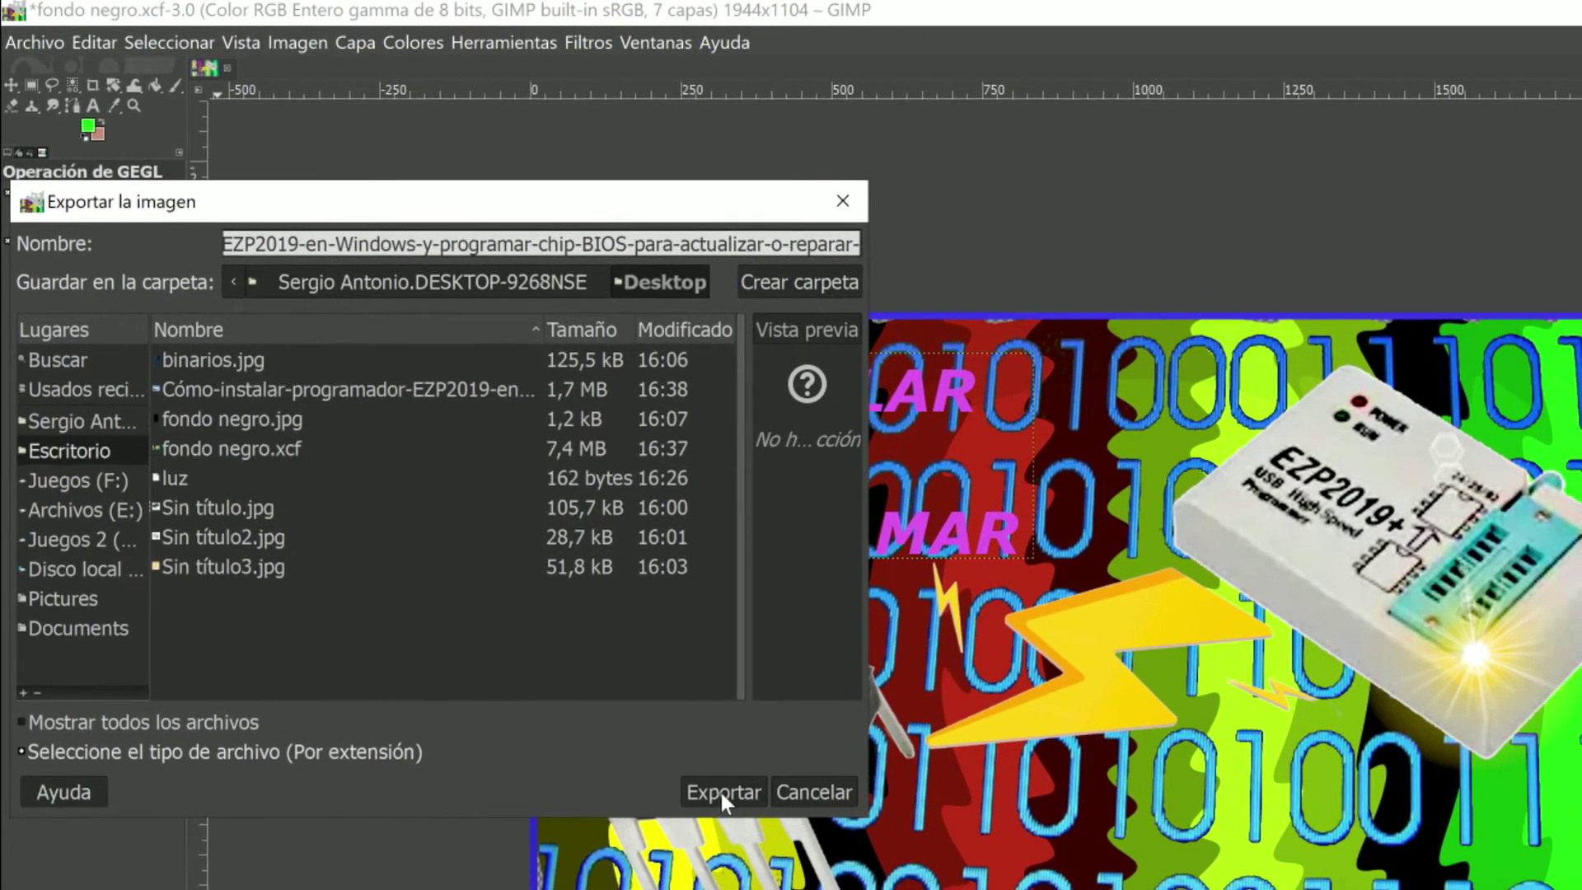
click(720, 793)
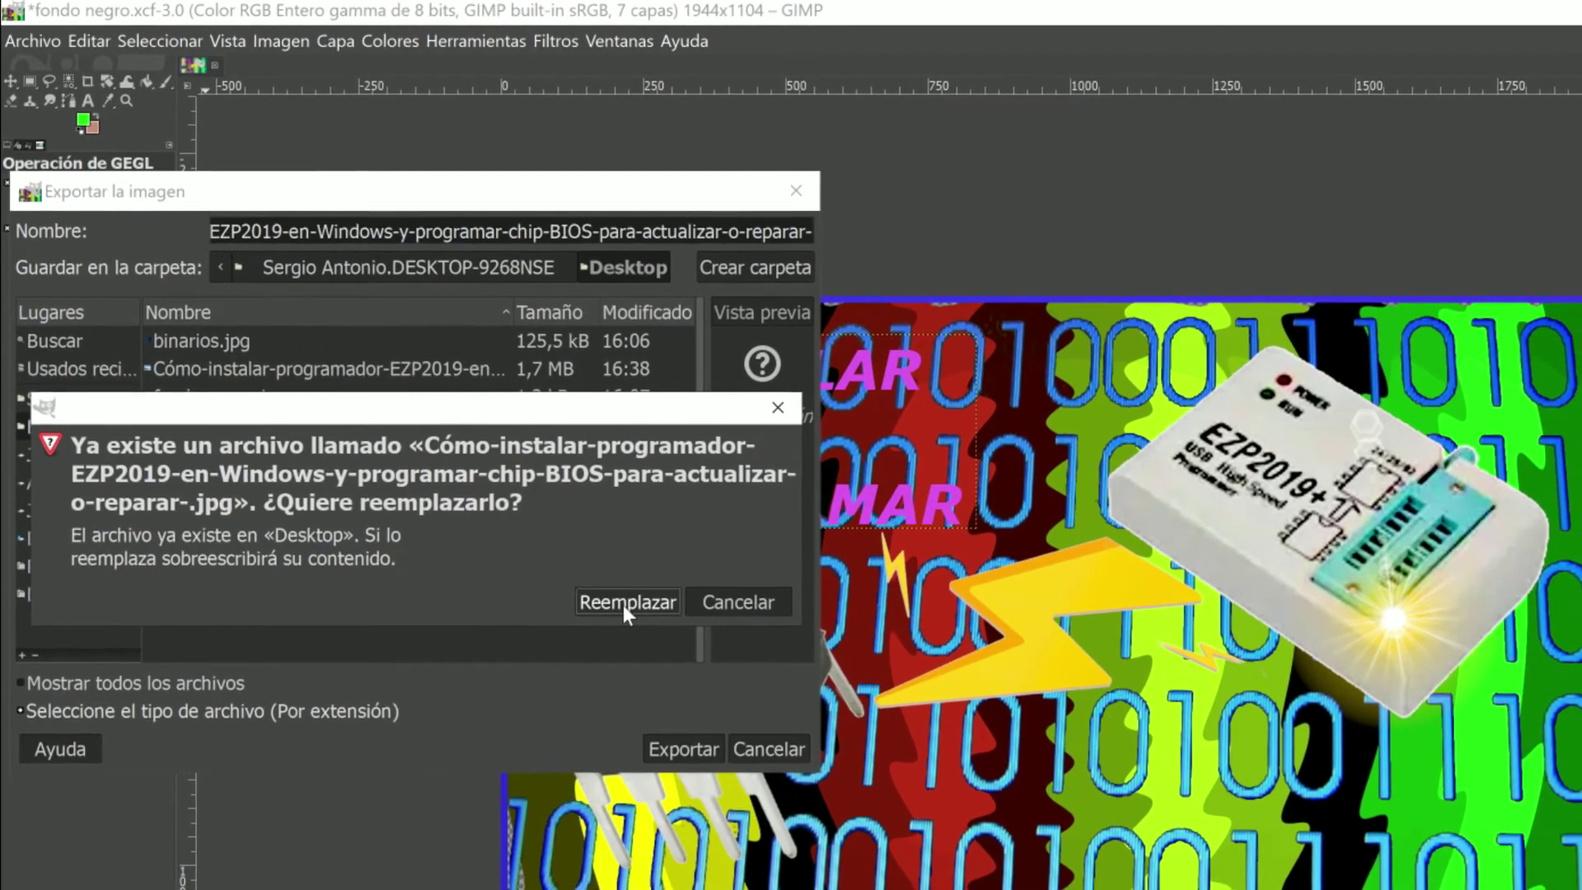
click(624, 607)
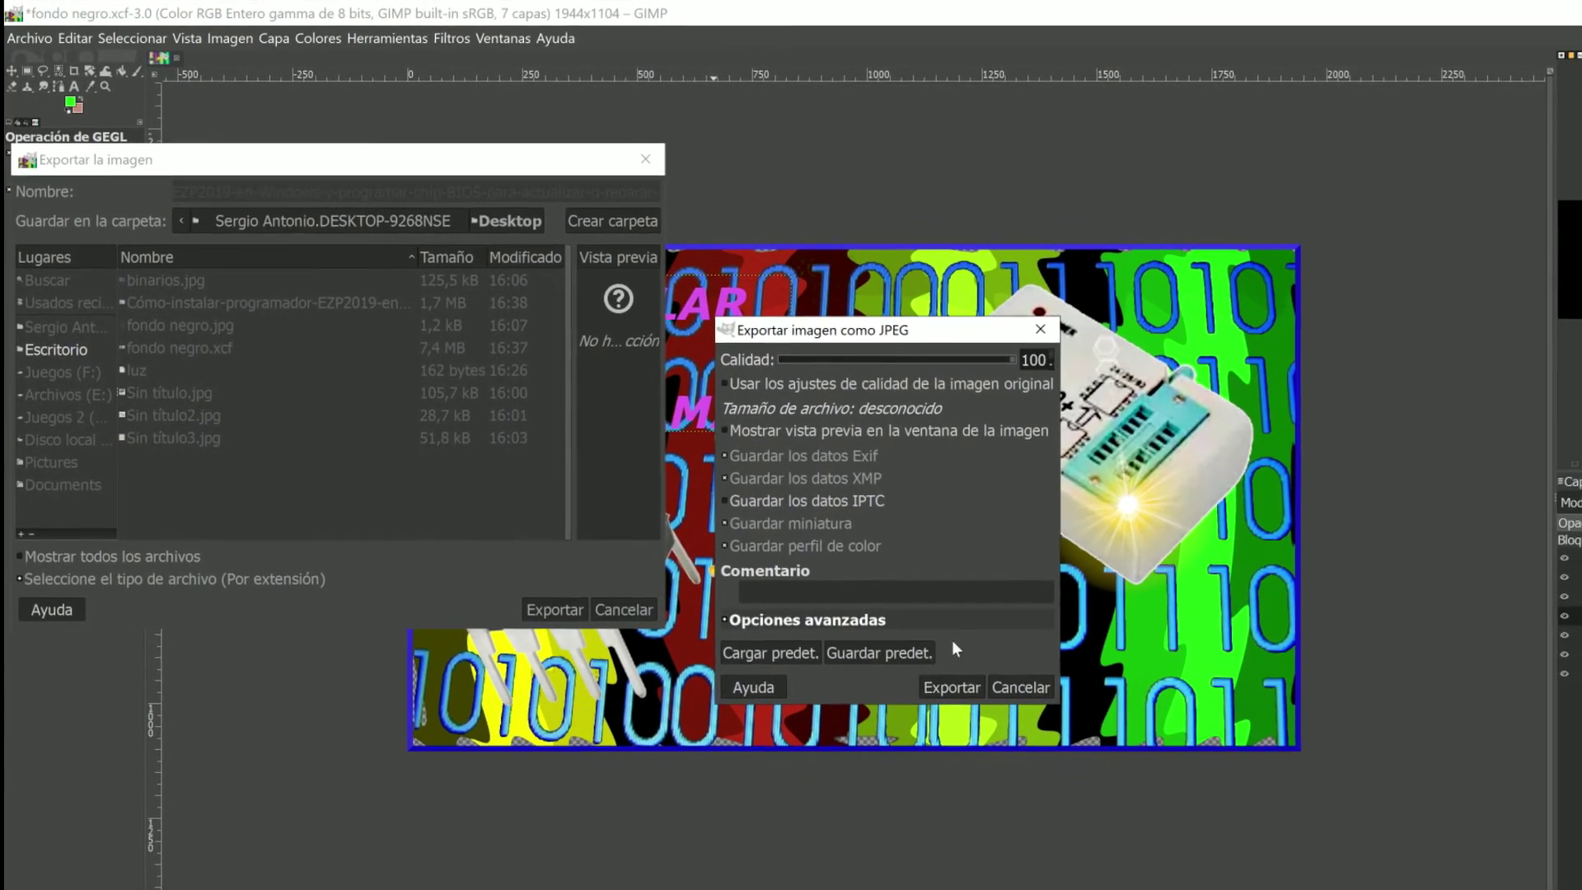
click(1017, 733)
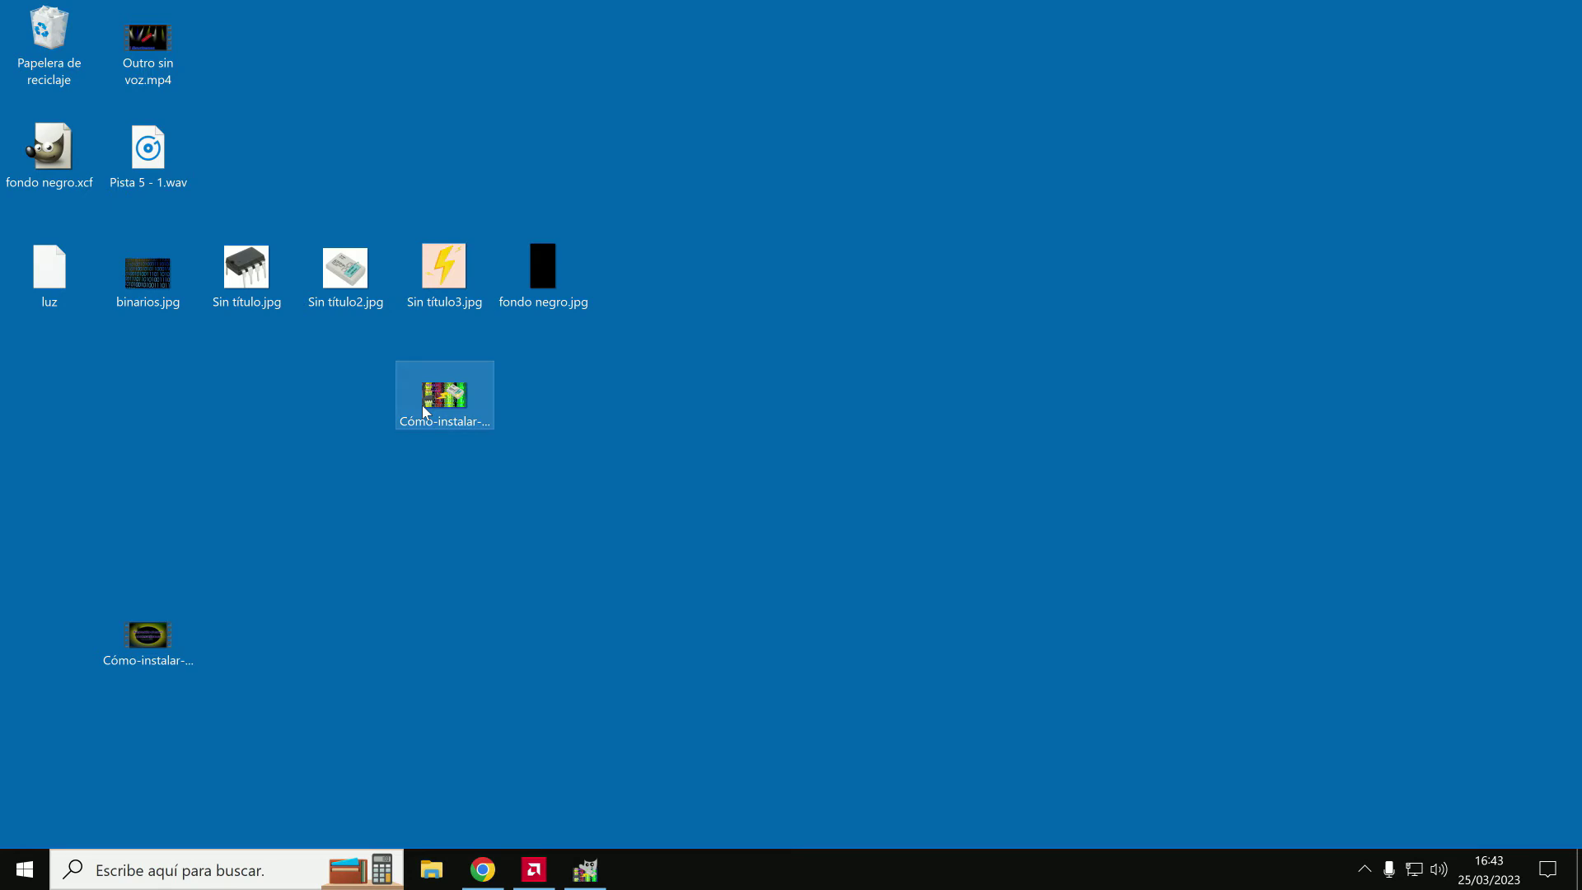
double_click(425, 410)
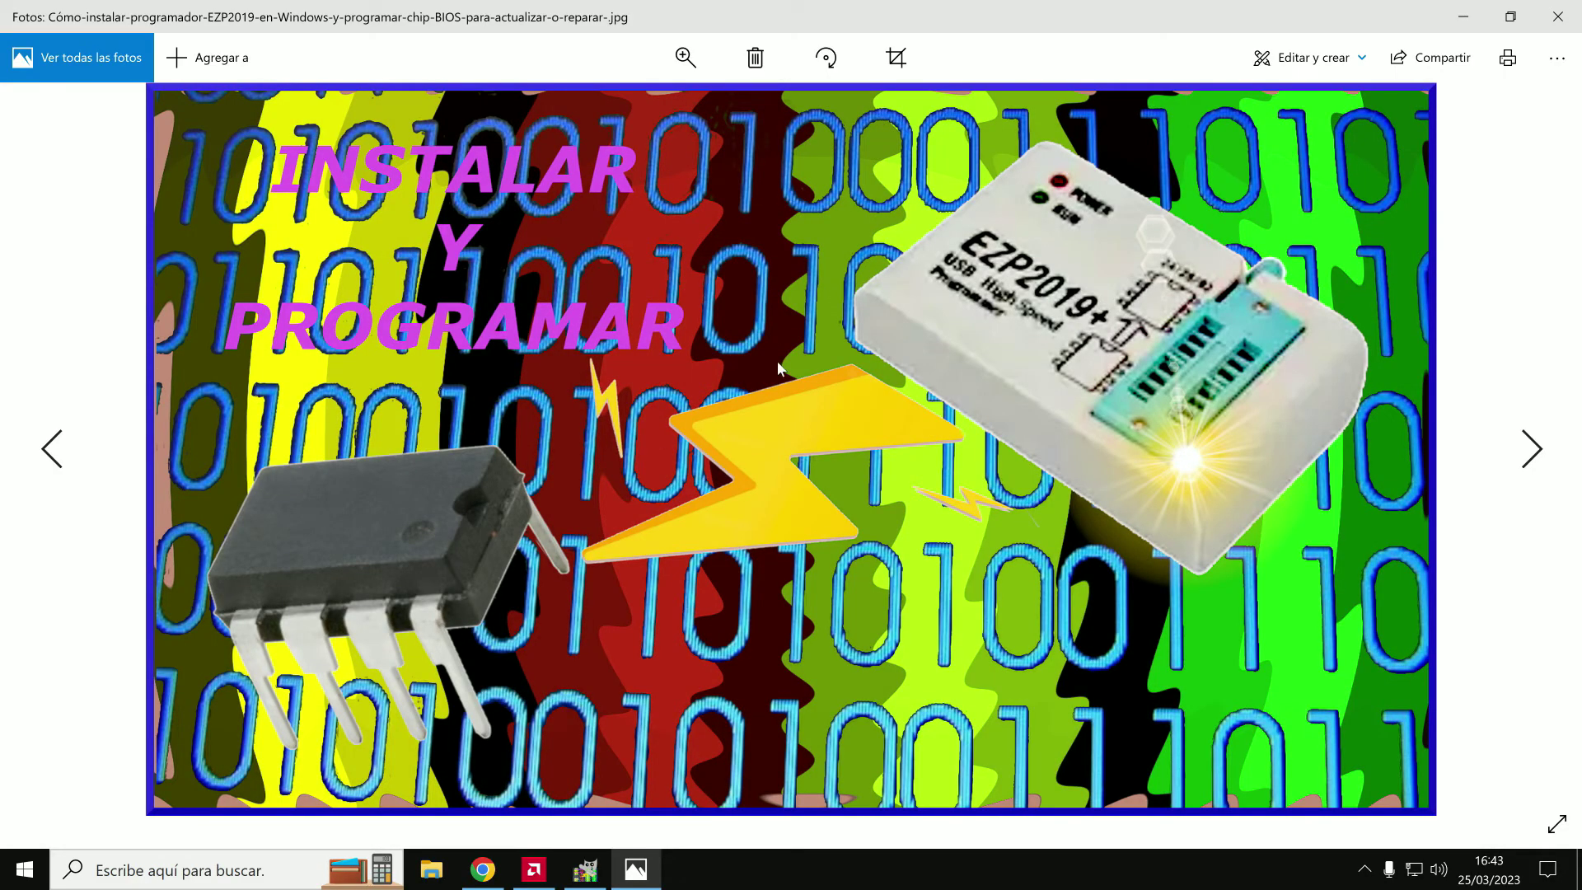